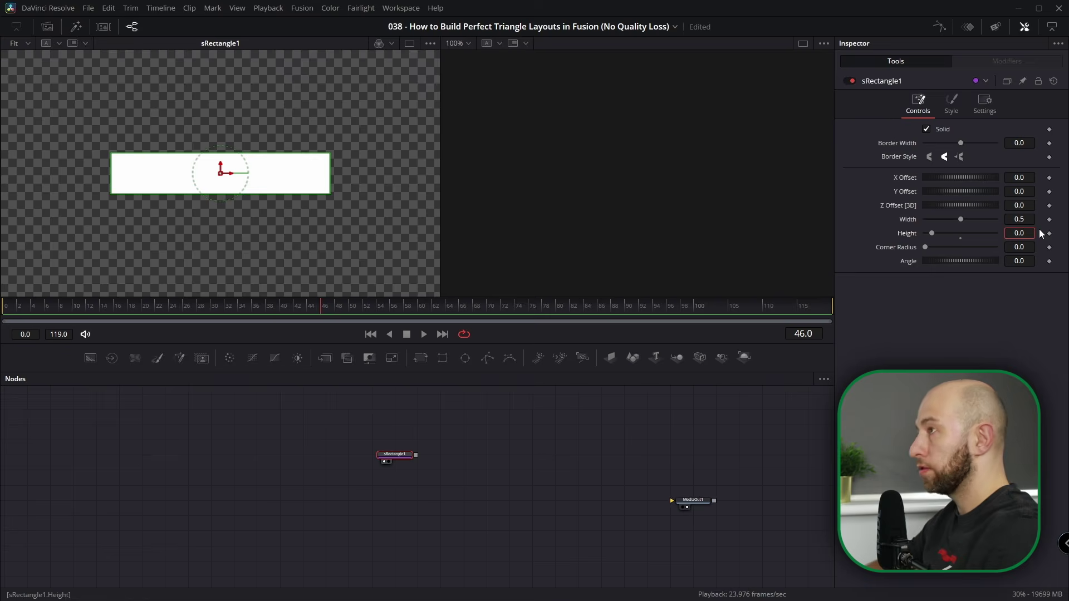
# - Set the sRectangle1 height to 0.085 and its width to 0.95
pyautogui.click(1019, 233)
pyautogui.write('0.085')
pyautogui.press('Tab')
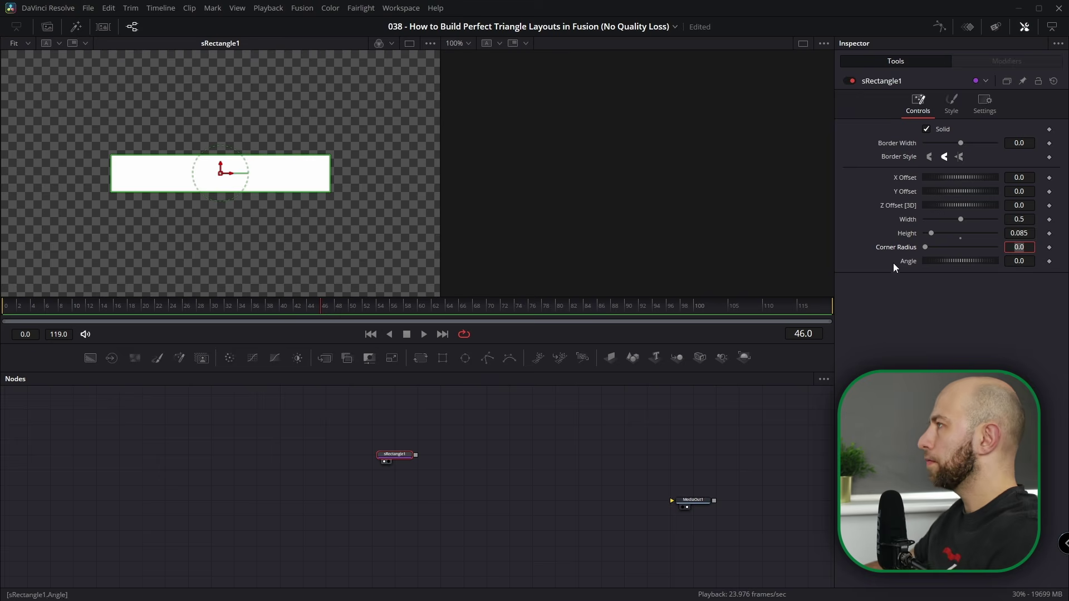
pyautogui.moveTo(960, 219); pyautogui.dragTo(993, 222)
pyautogui.scroll(-1, 281, 204)
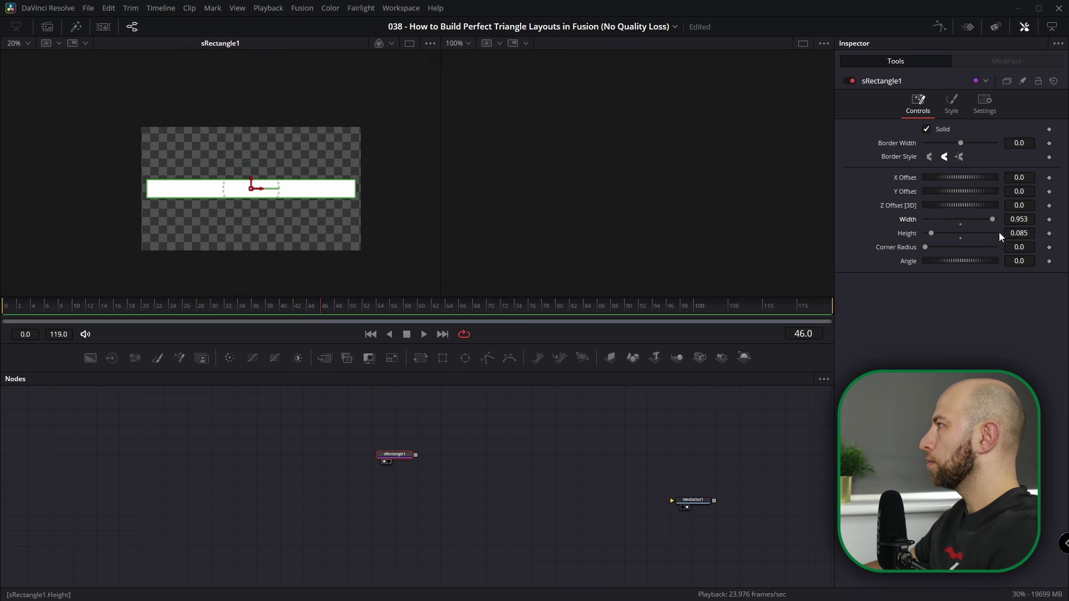
pyautogui.click(1030, 222)
pyautogui.press('BackSpace')
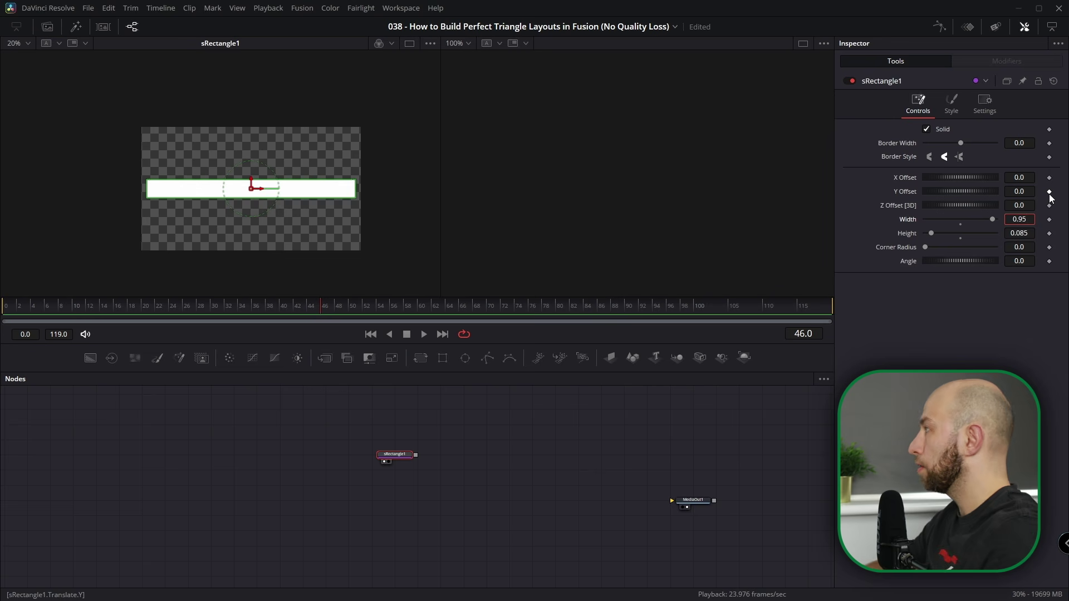
pyautogui.write('5')
pyautogui.press('Tab')
# - Move the rectangle down to the bottom of the frame with a Y Offset of -0.2
pyautogui.moveTo(251, 180); pyautogui.dragTo(251, 225)
pyautogui.click(1027, 194)
pyautogui.write('-0.2')
pyautogui.press('Return')
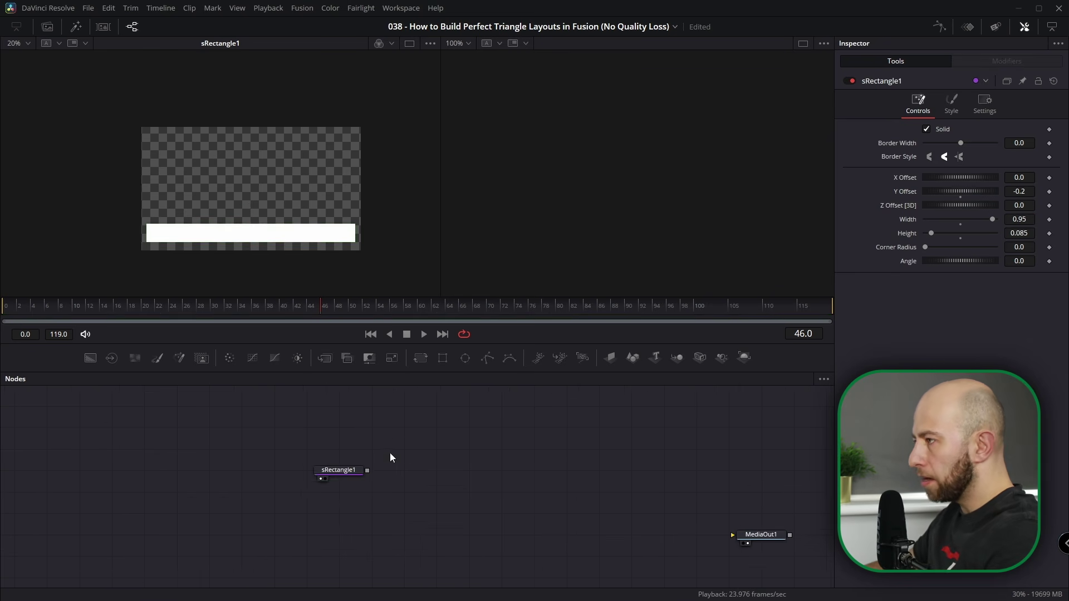
# - Add an sDuplicate node after sRectangle1 and show it in the first viewer
pyautogui.moveTo(349, 469); pyautogui.dragTo(349, 449)
pyautogui.hotkey('shift', 'space')
pyautogui.write('sdu')
pyautogui.press('Return')
pyautogui.press('1')
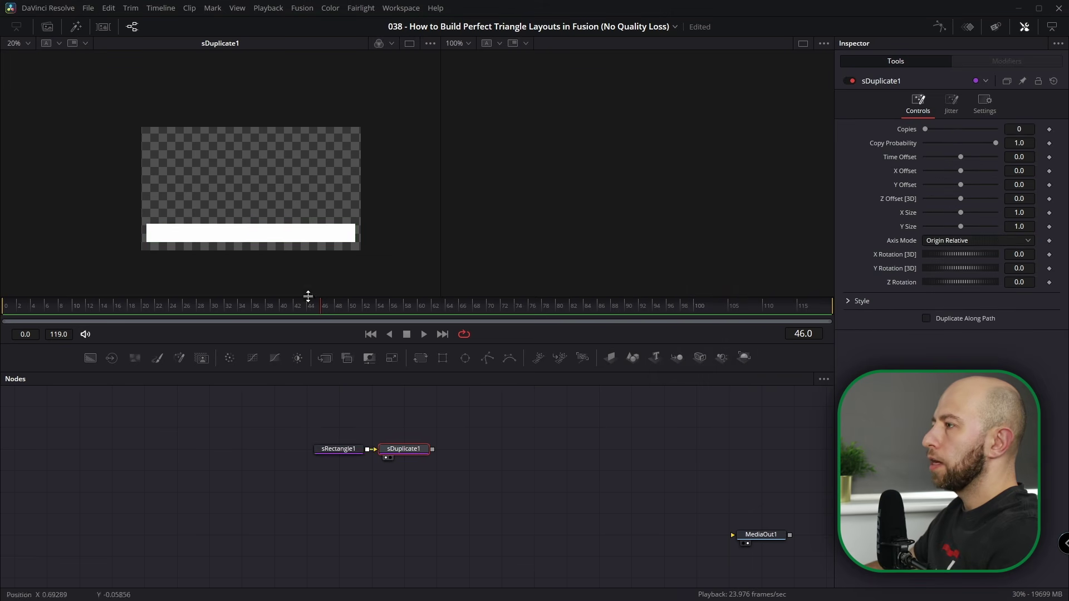
# - Set sDuplicate1 to 5 copies with a Y Offset of 0.095 to stack the bars upward
pyautogui.click(1021, 130)
pyautogui.write('5')
pyautogui.press('Return')
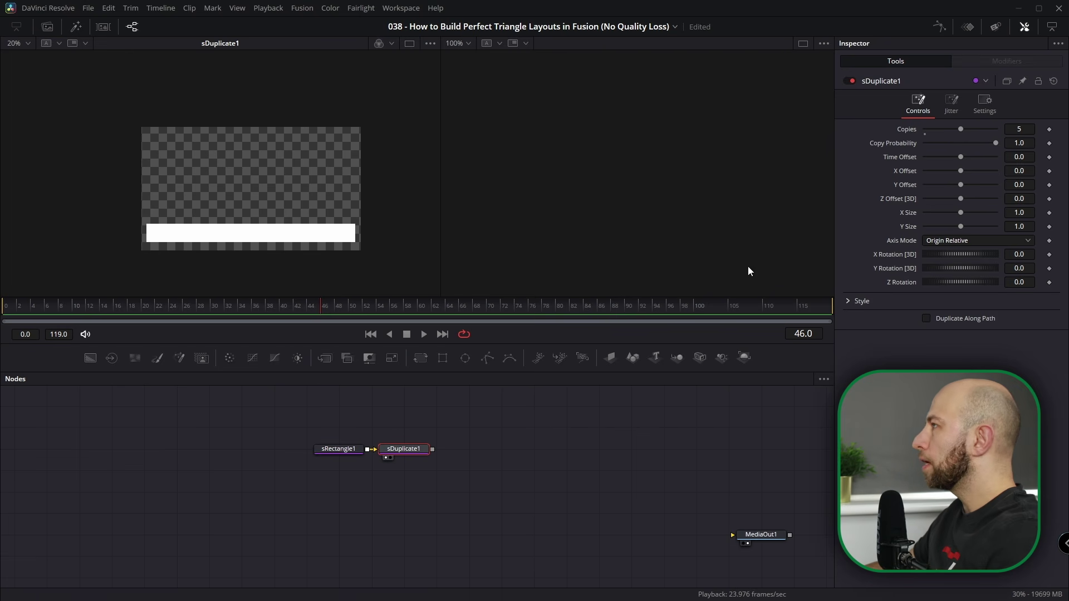
pyautogui.moveTo(1023, 183)
pyautogui.mouseDown()
pyautogui.moveTo(1057, 184)
pyautogui.moveTo(1030, 184)
pyautogui.moveTo(1039, 184)
pyautogui.mouseUp()
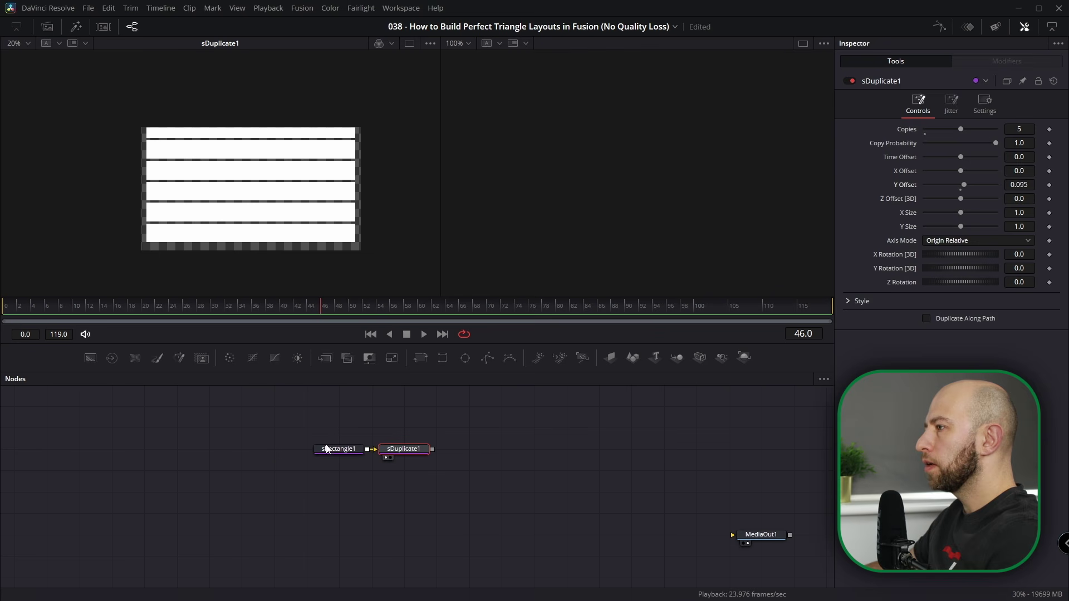
# - Reduce the rectangle's height to 0.069 and the duplicate's Y Offset to 0.0804 so all bars fit in the frame
pyautogui.click(338, 452)
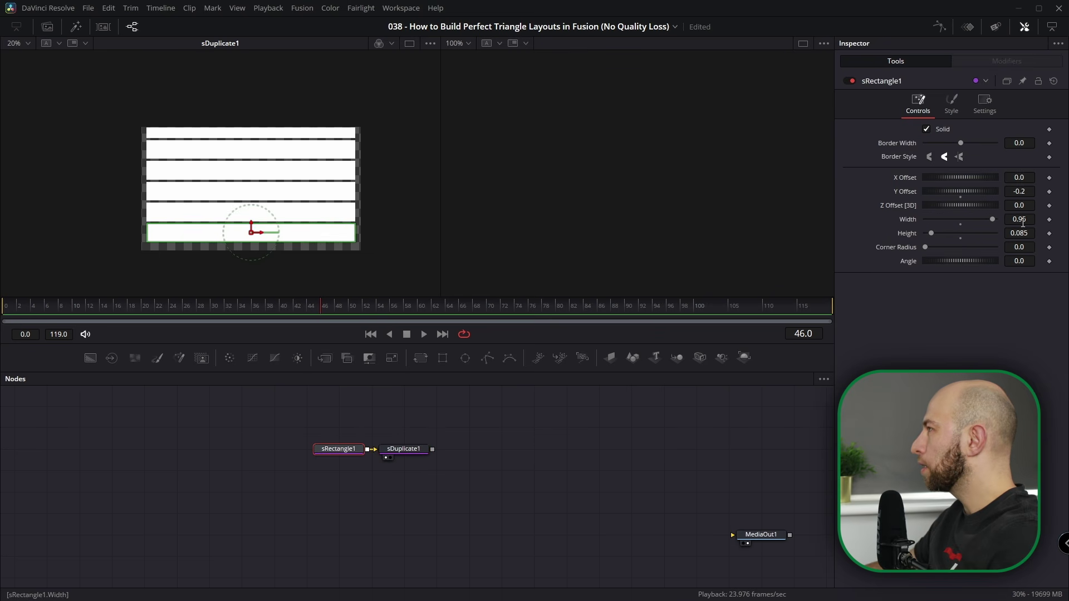
pyautogui.moveTo(1021, 238); pyautogui.dragTo(1014, 238)
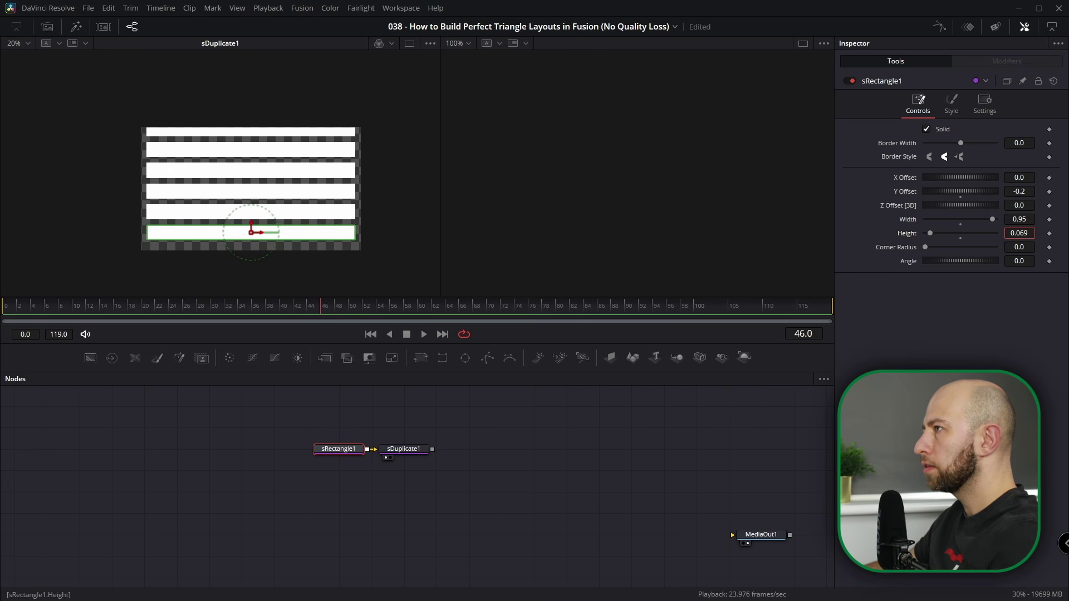
pyautogui.click(415, 450)
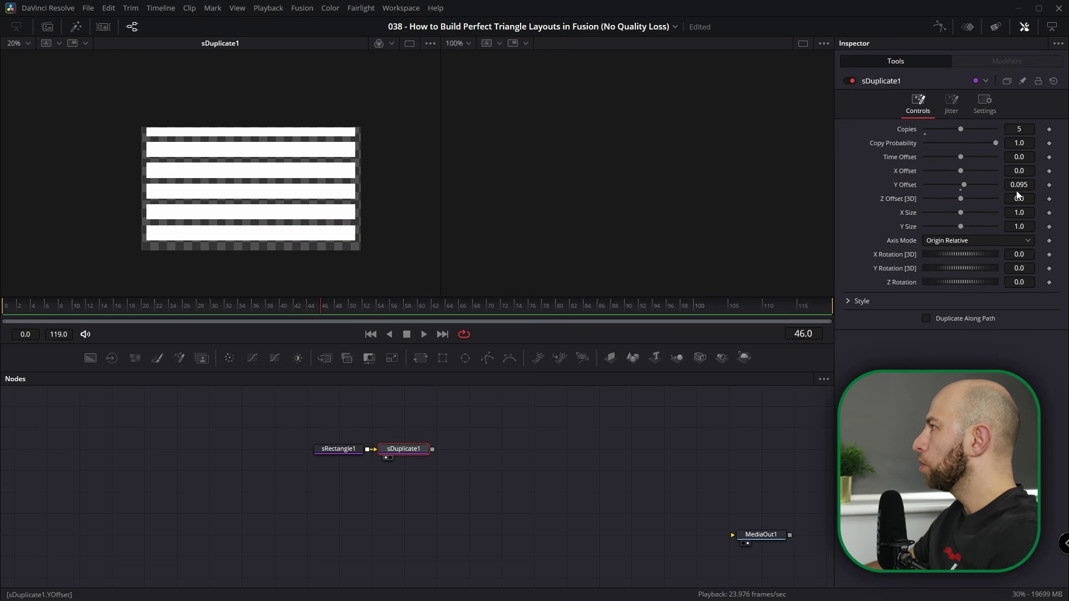
pyautogui.moveTo(1022, 186); pyautogui.dragTo(1016, 186)
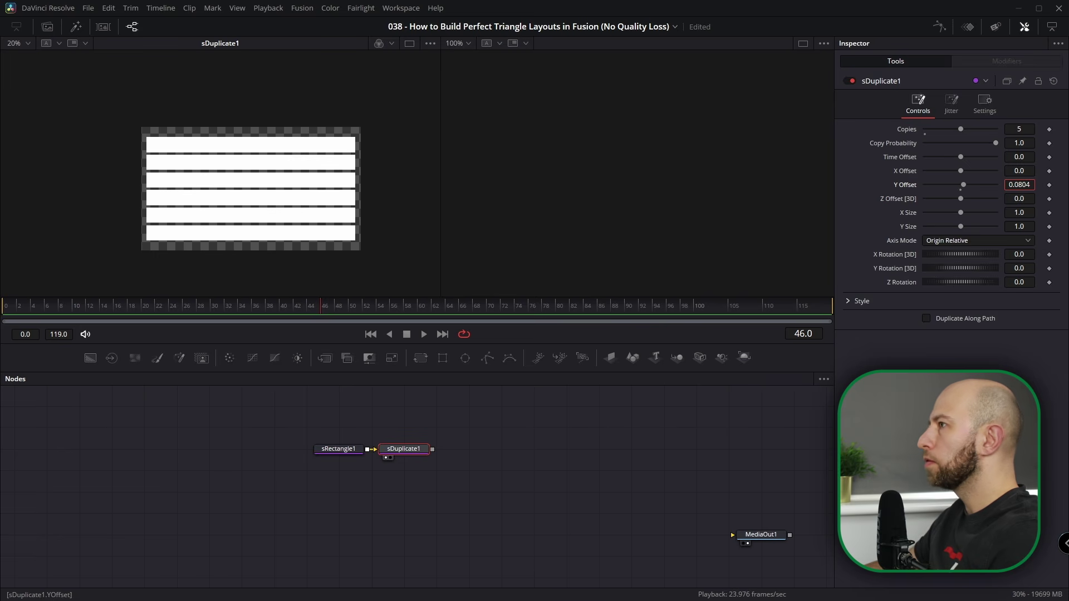
# - Rearrange the nodes vertically, with sRectangle1 placed directly above sDuplicate1
pyautogui.moveTo(423, 423); pyautogui.dragTo(409, 412)
pyautogui.moveTo(338, 438); pyautogui.dragTo(403, 416)
pyautogui.moveTo(402, 473); pyautogui.dragTo(398, 452)
pyautogui.scroll(2, 398, 452)
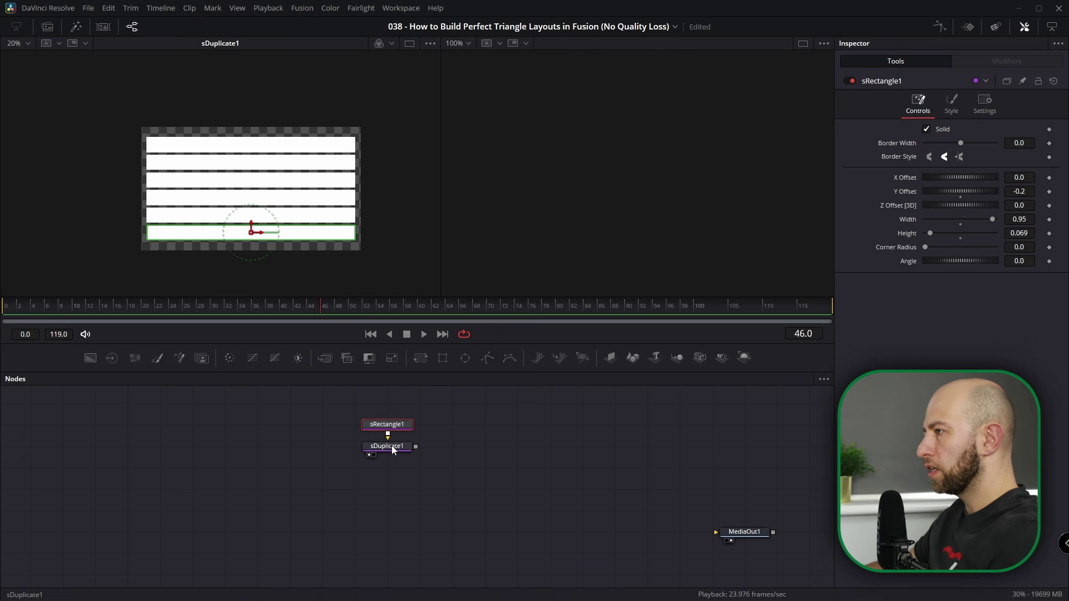
# - Add an sBoolean node after sDuplicate1 and set its Style Mode to Keep, leaving the operation on Intersection
pyautogui.click(392, 447)
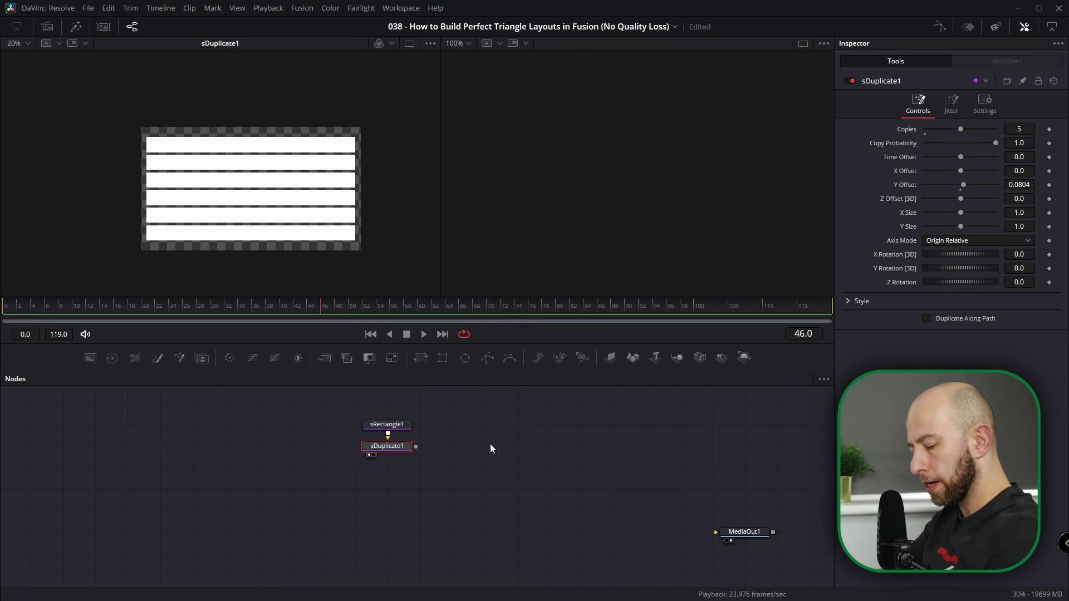
pyautogui.hotkey('shift', 'space')
pyautogui.write('sboole')
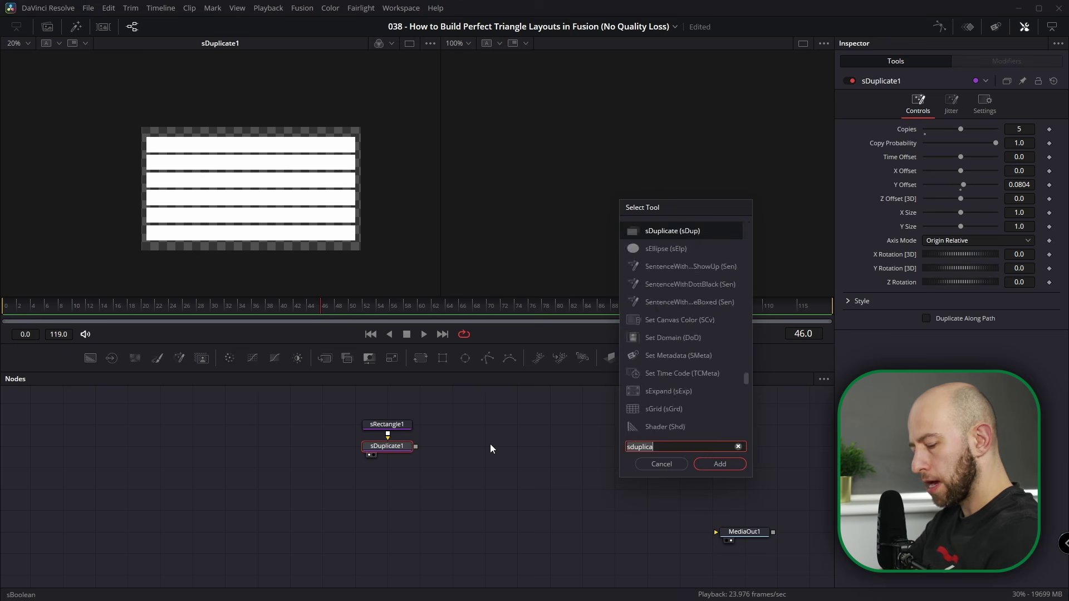
pyautogui.write('a')
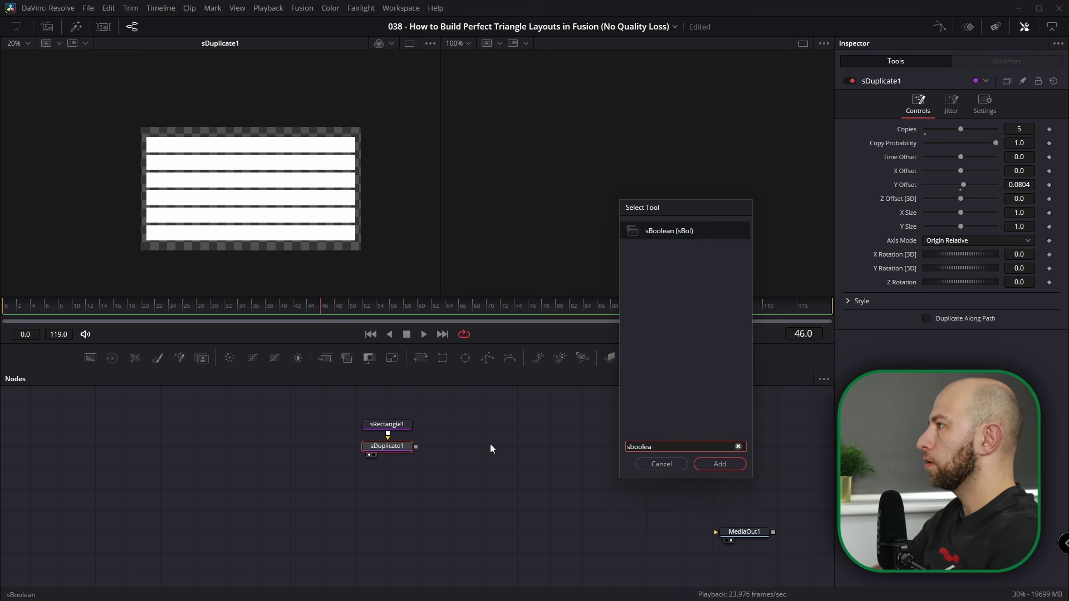
pyautogui.press('Return')
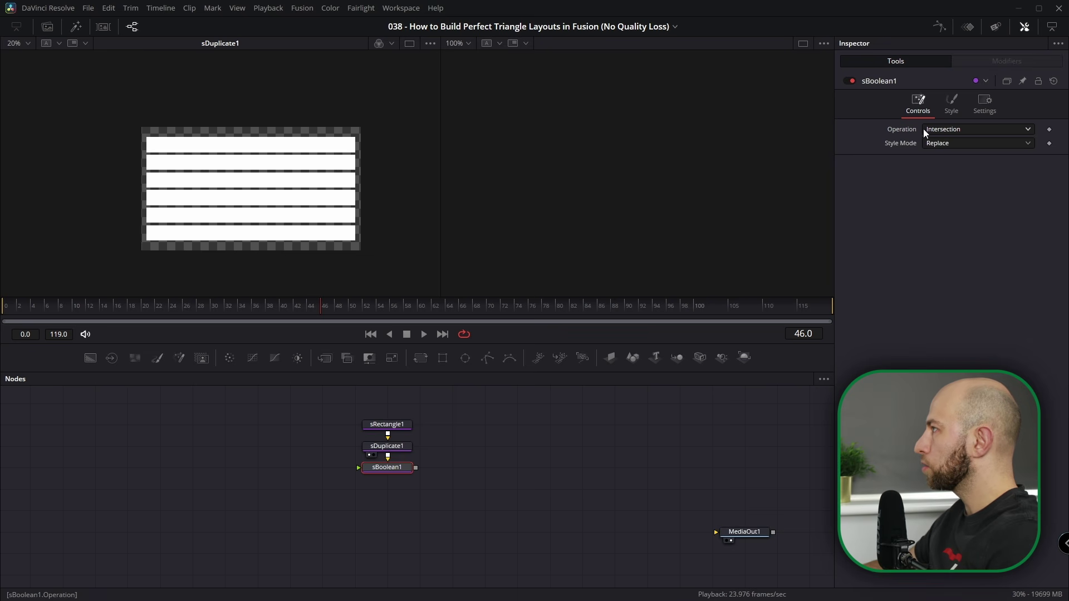
pyautogui.click(938, 143)
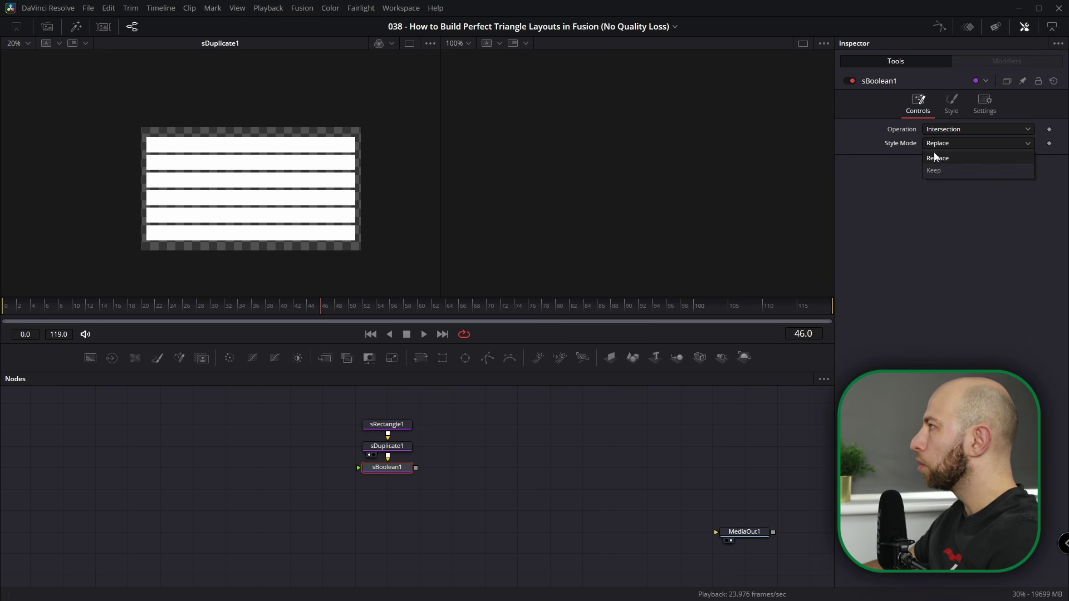
pyautogui.click(937, 168)
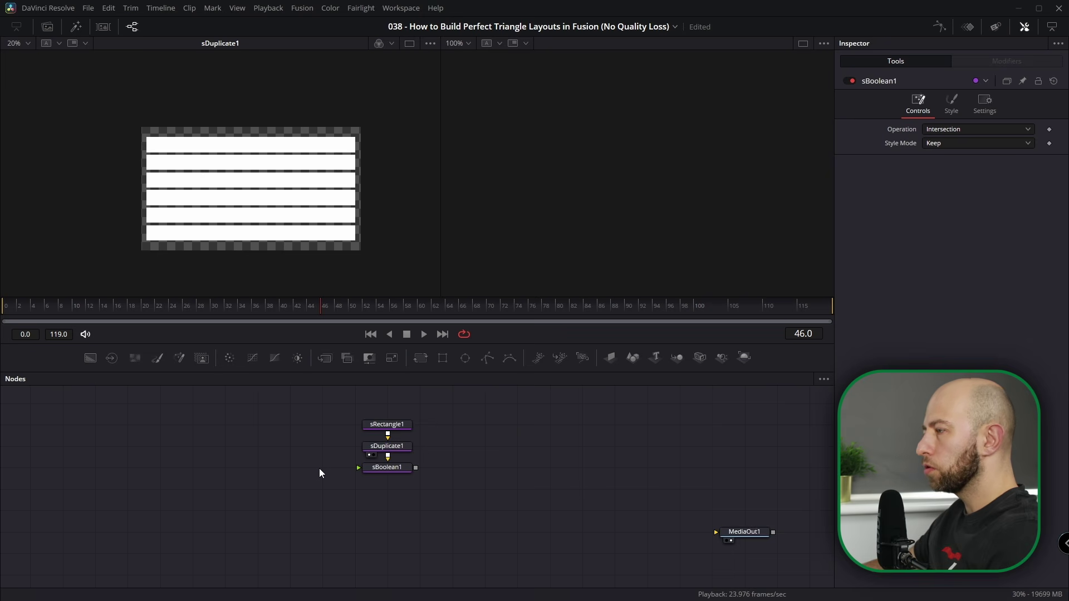
# - Add an sStar node, connect it to the free input of sBoolean1, and view the Boolean result in the first viewer
pyautogui.scroll(4, 320, 473)
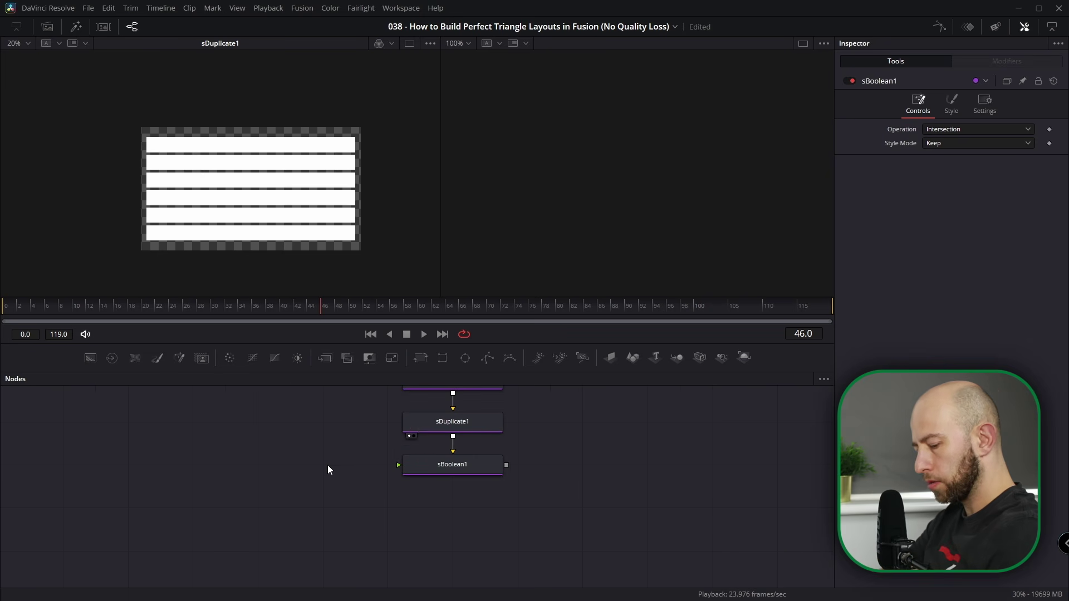
pyautogui.hotkey('shift', 'space')
pyautogui.write('s')
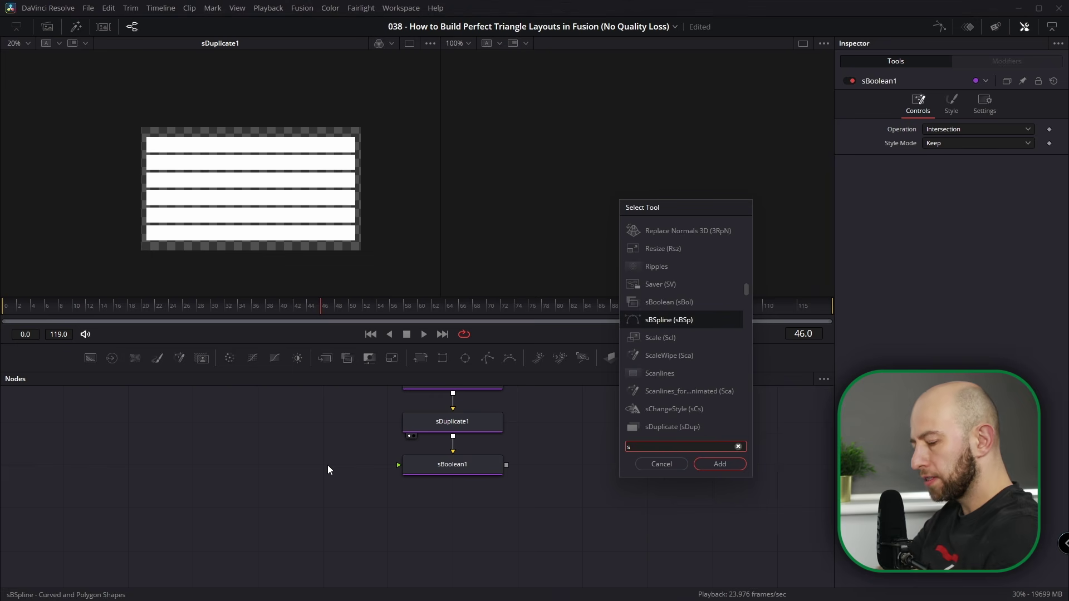
pyautogui.write('tar')
pyautogui.press('Return')
pyautogui.moveTo(377, 465); pyautogui.dragTo(261, 221)
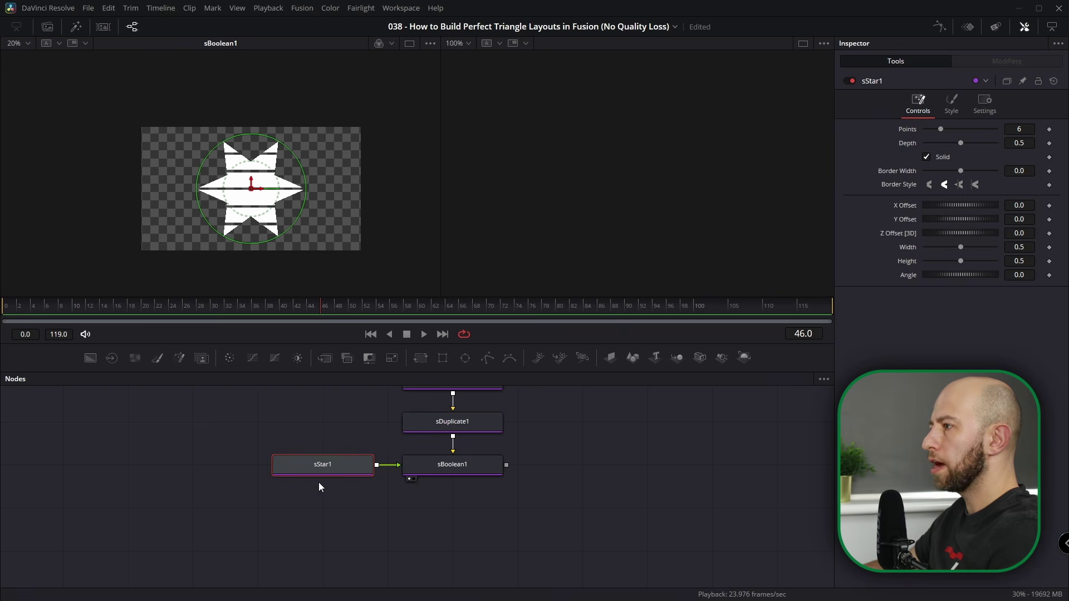
# - Show sStar1 in the second viewer and turn it into an upright triangle with 3 points and a 90 degree angle
pyautogui.press('2')
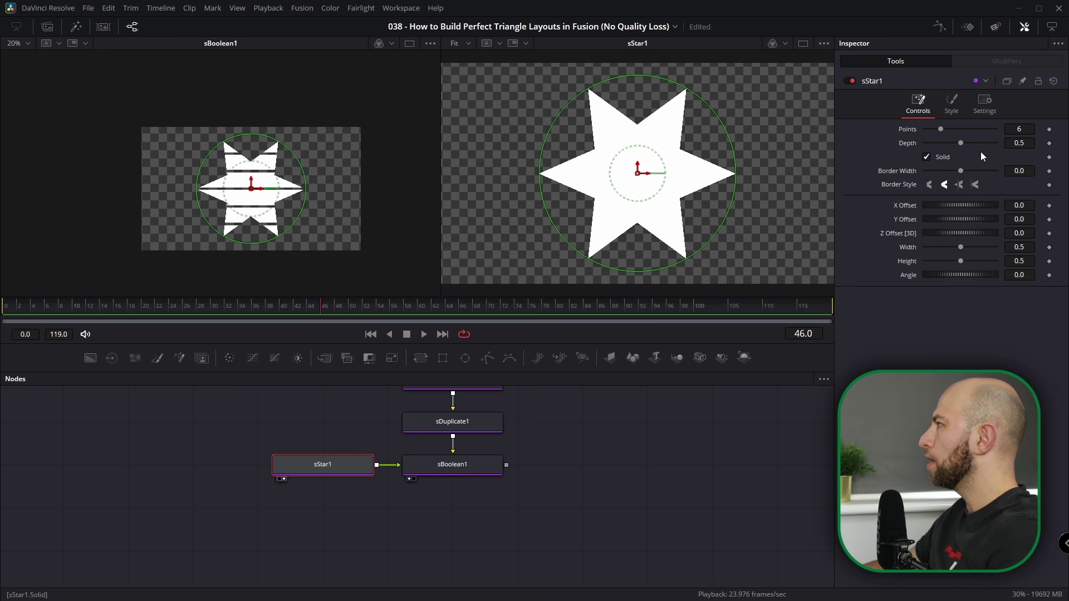
pyautogui.click(1027, 127)
pyautogui.write('3')
pyautogui.press('Tab')
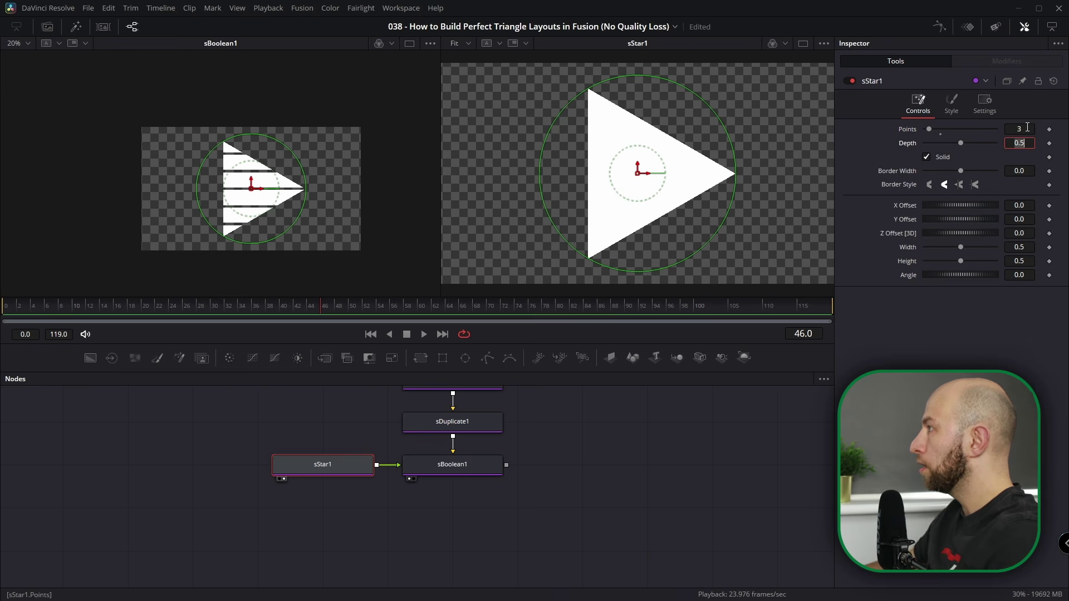
pyautogui.click(1020, 275)
pyautogui.write('90')
pyautogui.press('Tab')
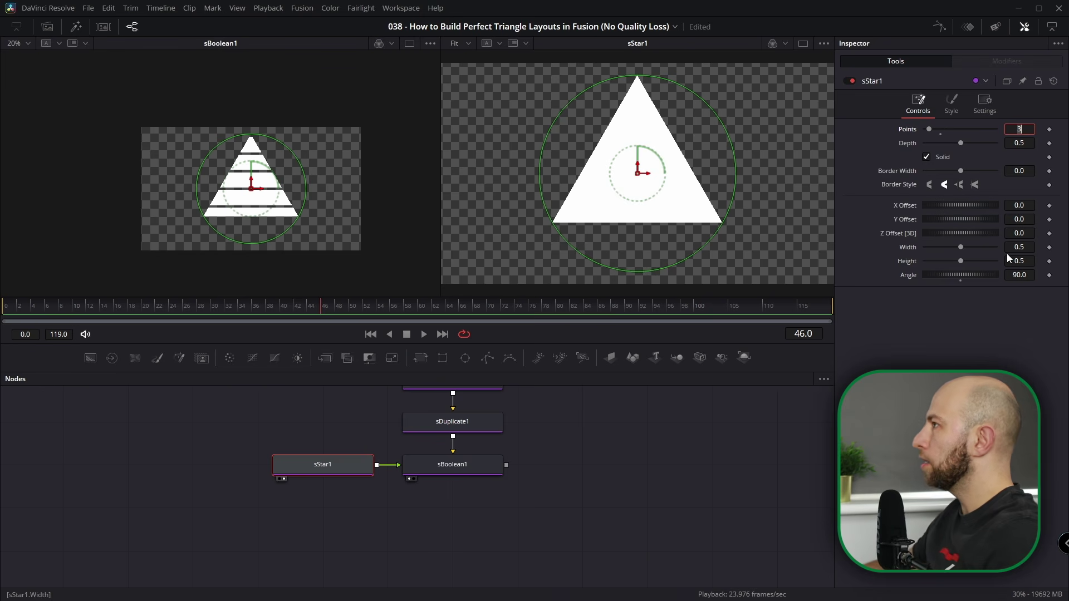
# - Check the sliced triangle in the first viewer and lower the star to a Y Offset of -0.058
pyautogui.click(395, 540)
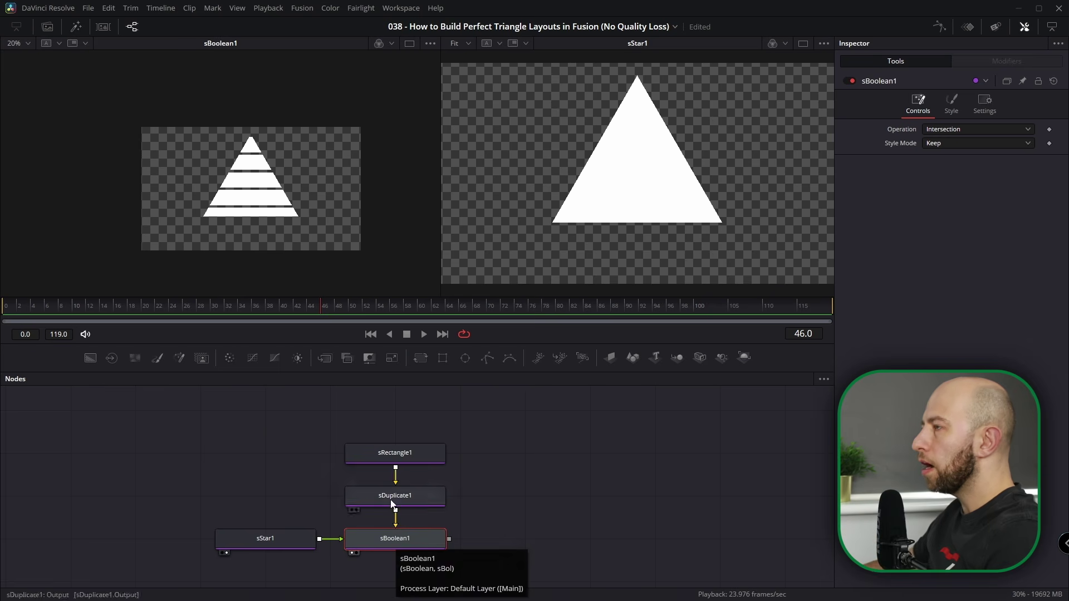
pyautogui.scroll(3, 262, 228)
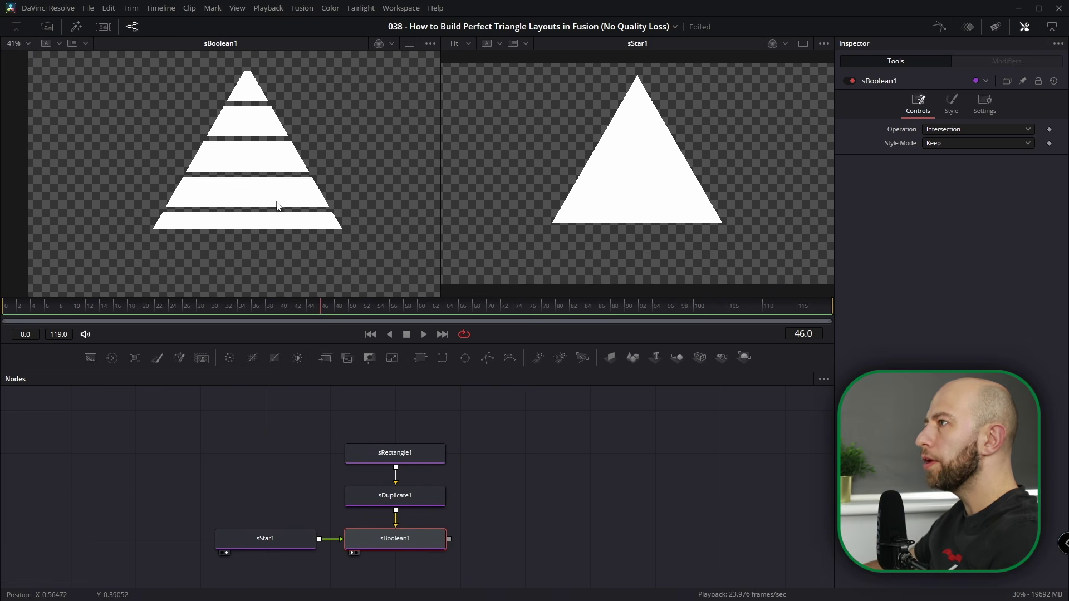
pyautogui.scroll(-2, 277, 206)
pyautogui.click(270, 536)
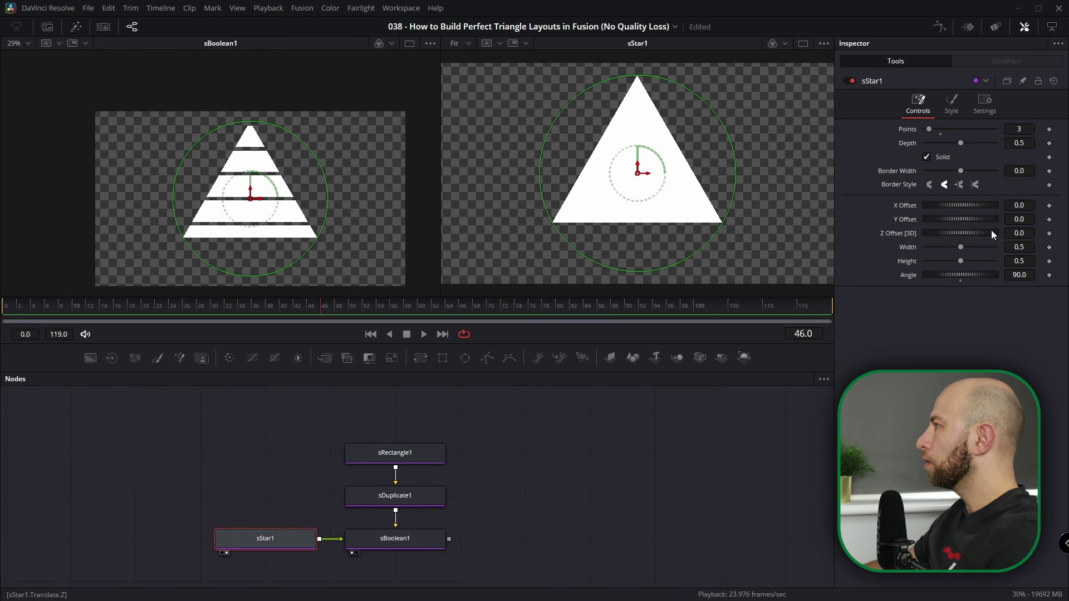
pyautogui.moveTo(1026, 219); pyautogui.dragTo(1018, 221)
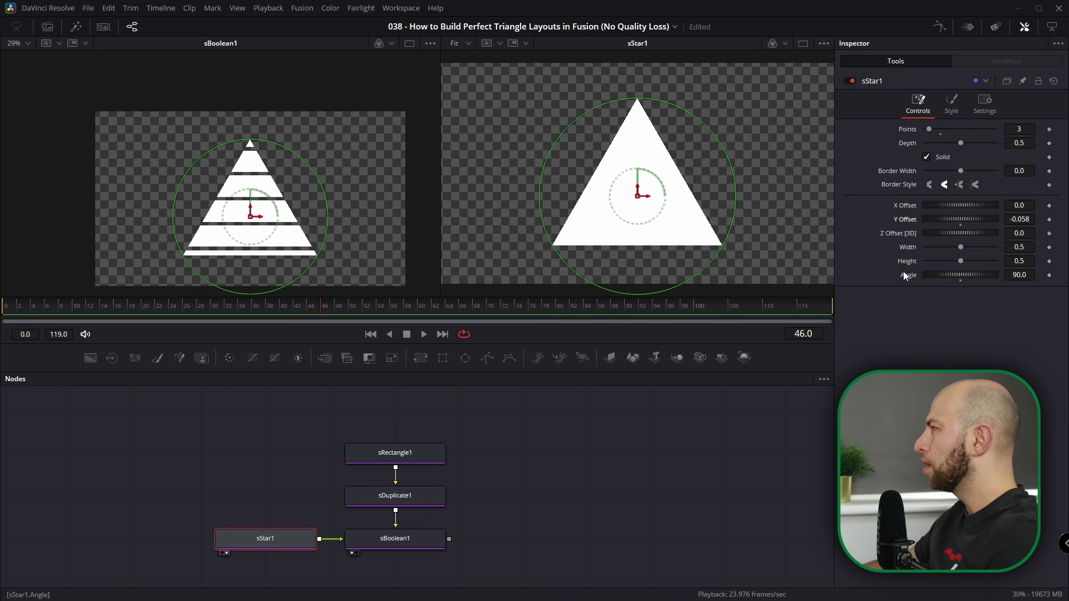
# - Link the star's Height to its Width with an expression and enlarge the Width to 0.585
pyautogui.rightClick(908, 264)
pyautogui.click(933, 371)
pyautogui.rightClick(907, 264)
pyautogui.click(911, 273)
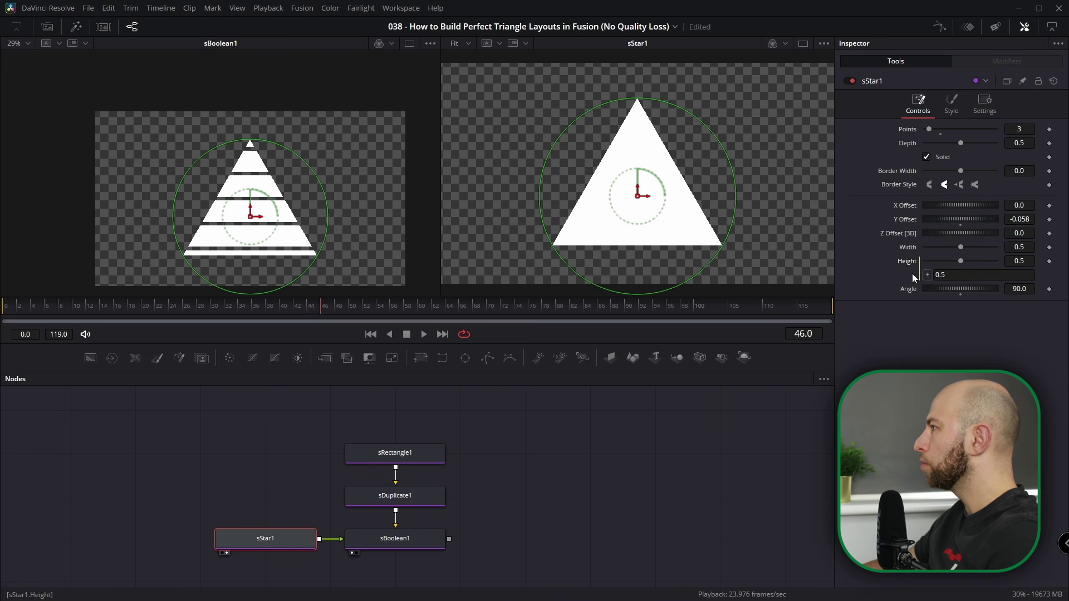
pyautogui.moveTo(927, 275); pyautogui.dragTo(970, 246)
pyautogui.moveTo(1047, 247); pyautogui.dragTo(1014, 244)
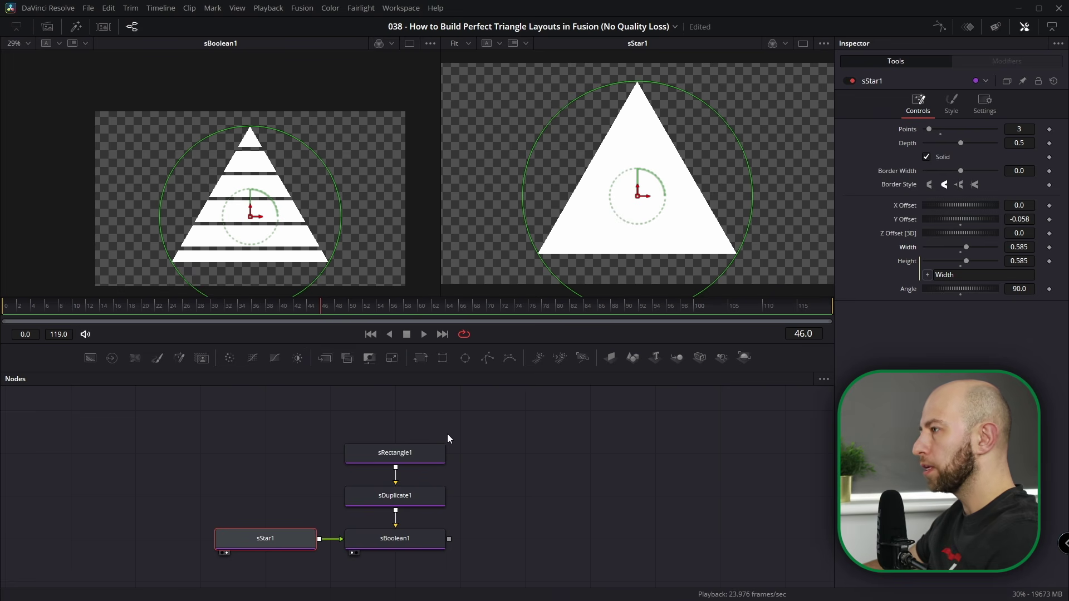
# - Lower the triangle to a Y Offset of -0.0748 and enlarge its Width to 0.649 so it spans the six bars
pyautogui.moveTo(1019, 218); pyautogui.dragTo(1011, 219)
pyautogui.moveTo(334, 223); pyautogui.dragTo(340, 199)
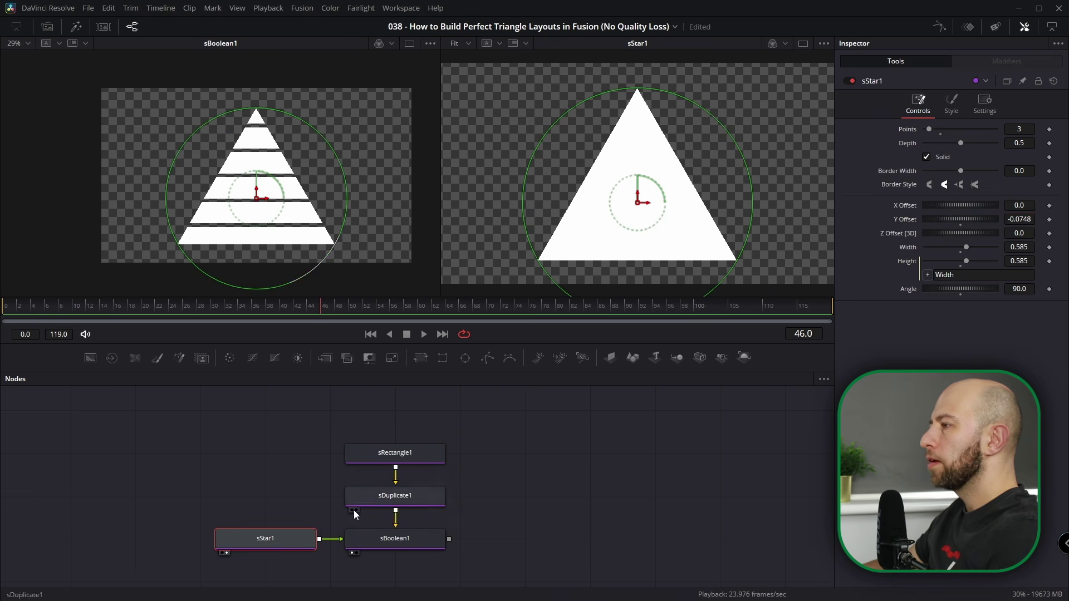
pyautogui.scroll(-1, 399, 546)
pyautogui.moveTo(1018, 246)
pyautogui.mouseDown()
pyautogui.moveTo(1036, 246)
pyautogui.moveTo(1025, 246)
pyautogui.mouseUp()
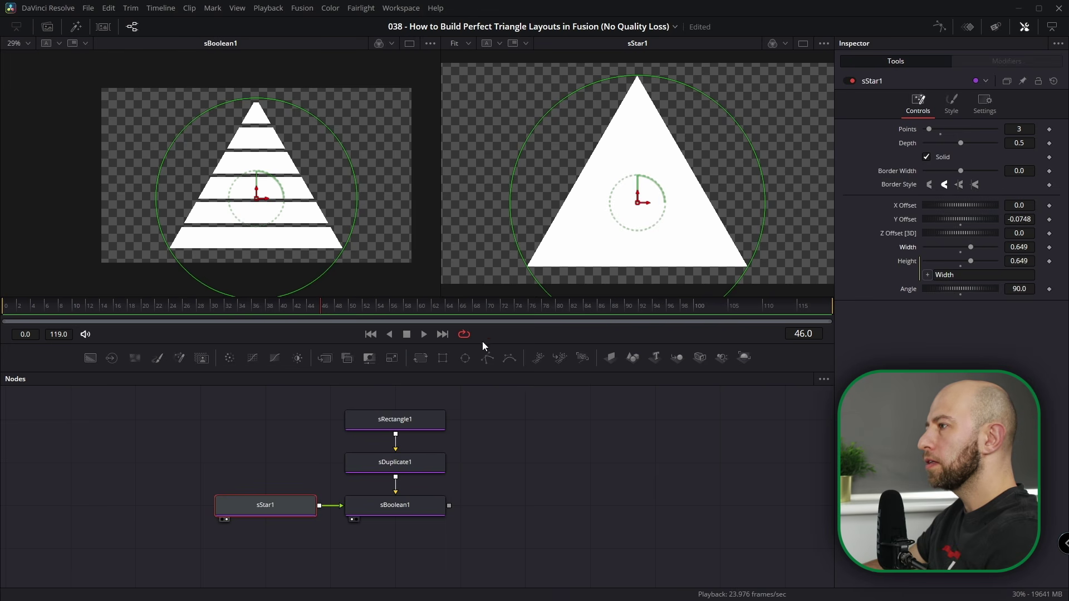
# - Fine-tune the spacing between the bars by setting the sDuplicate1 Y Offset to 0.0829
pyautogui.click(394, 462)
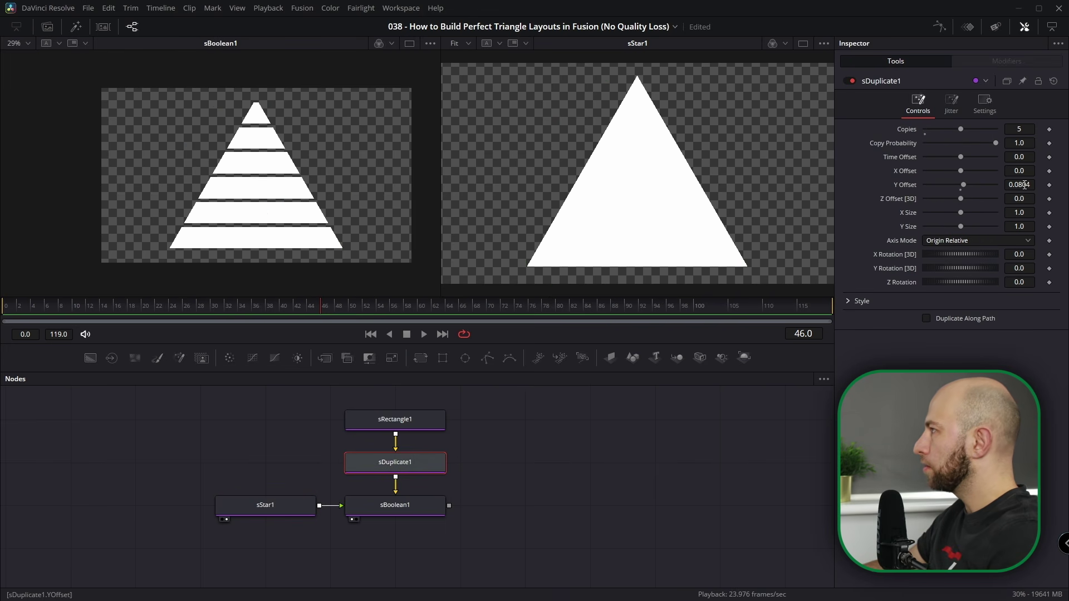
pyautogui.moveTo(1021, 182); pyautogui.dragTo(1024, 182)
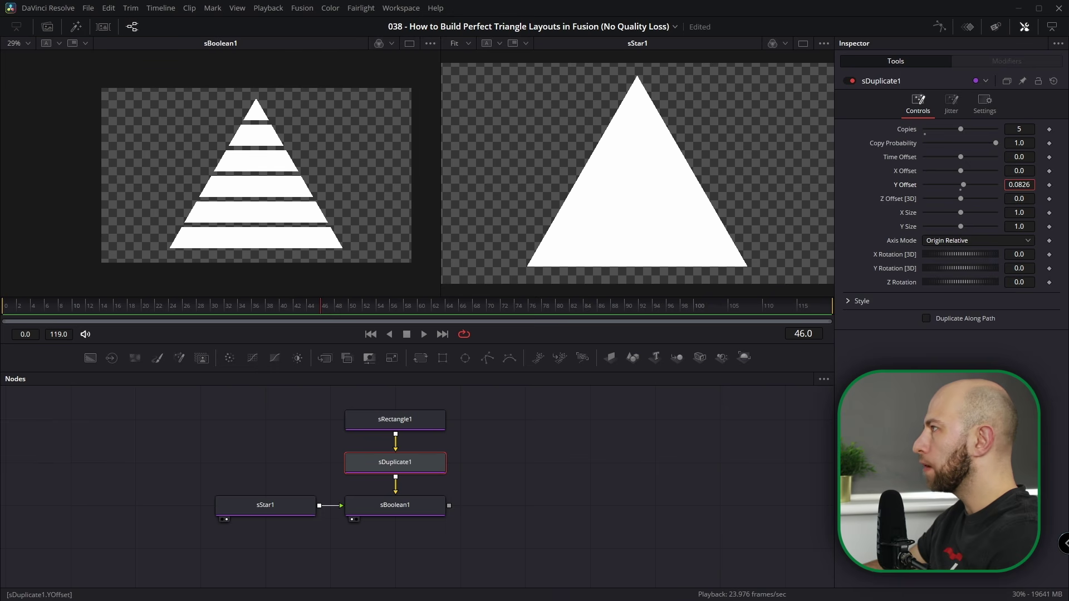
pyautogui.moveTo(1024, 182); pyautogui.dragTo(1025, 182)
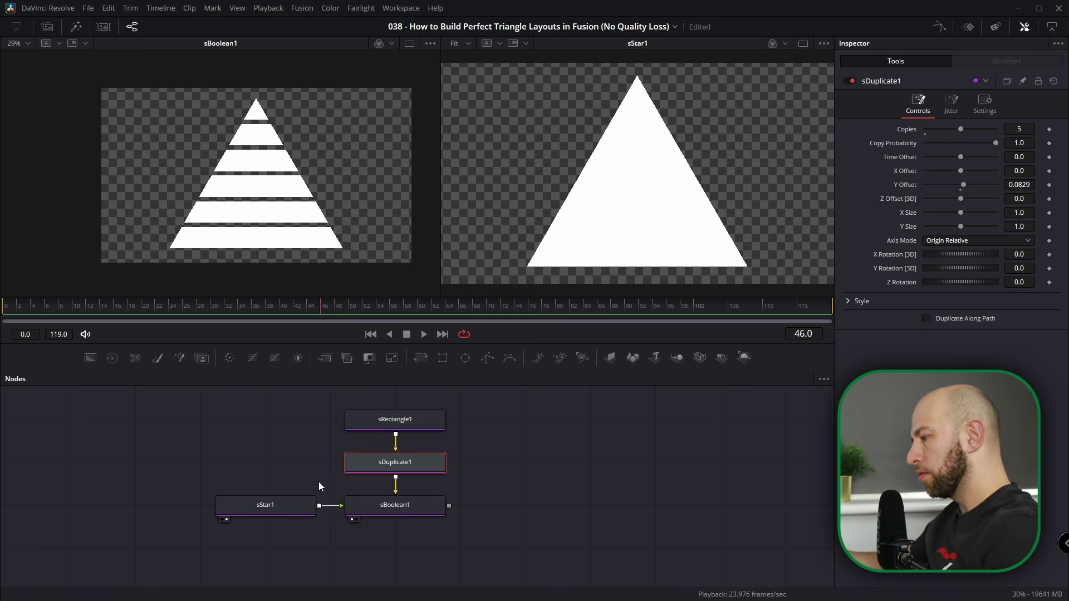
# - Examine the sharp corners of the lower bars and the Border Style settings of sRectangle1 and sStar1
pyautogui.click(518, 492)
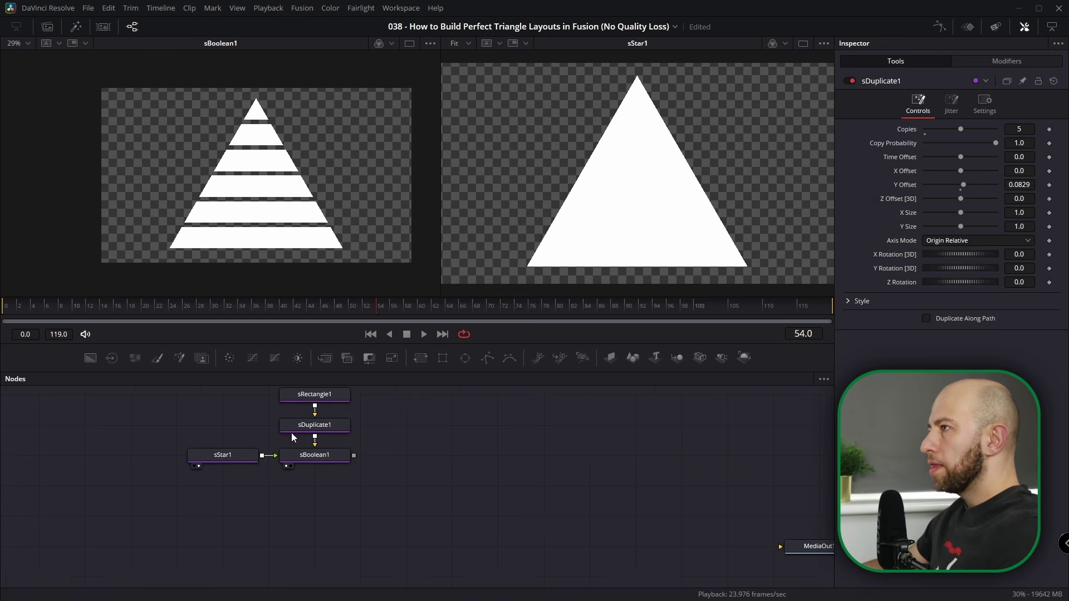
pyautogui.scroll(5, 325, 228)
pyautogui.scroll(4, 325, 228)
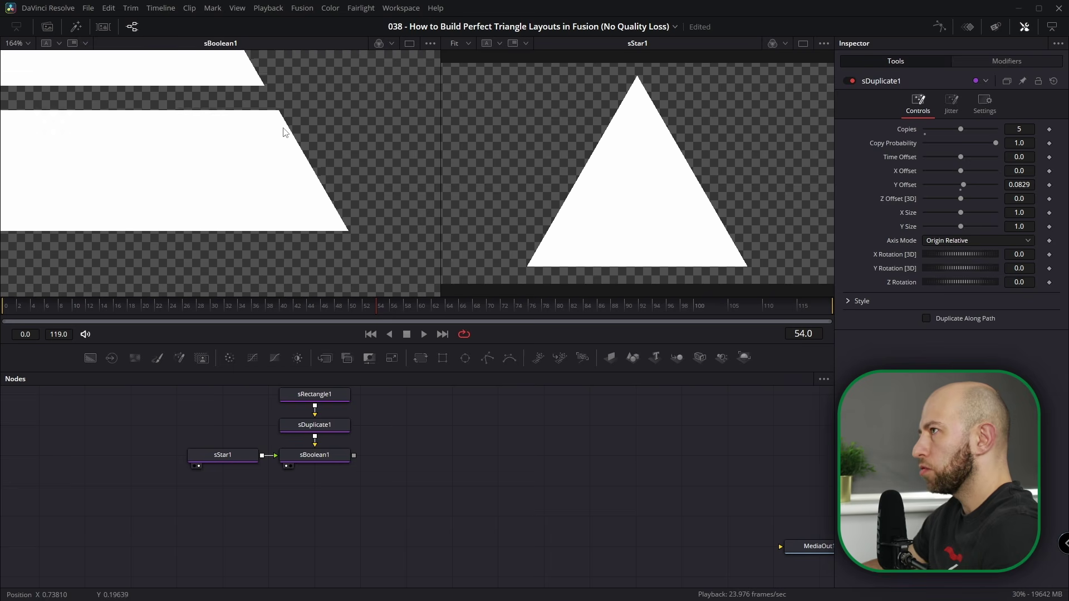
pyautogui.moveTo(270, 101); pyautogui.dragTo(283, 129)
pyautogui.scroll(2, 312, 462)
pyautogui.click(228, 493)
pyautogui.moveTo(278, 471); pyautogui.dragTo(293, 518)
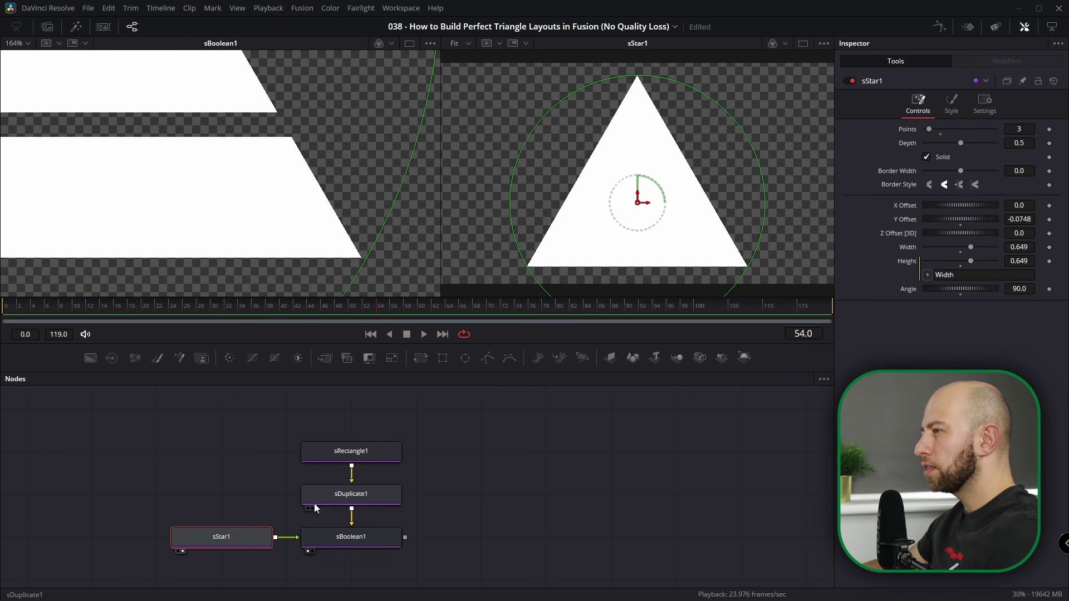
pyautogui.click(353, 456)
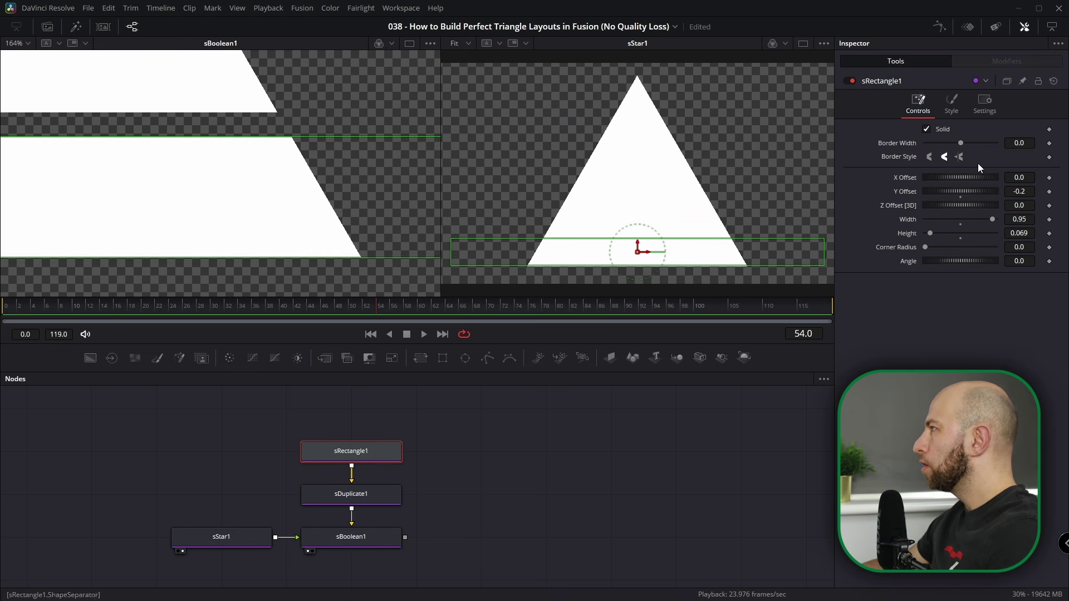
pyautogui.click(944, 157)
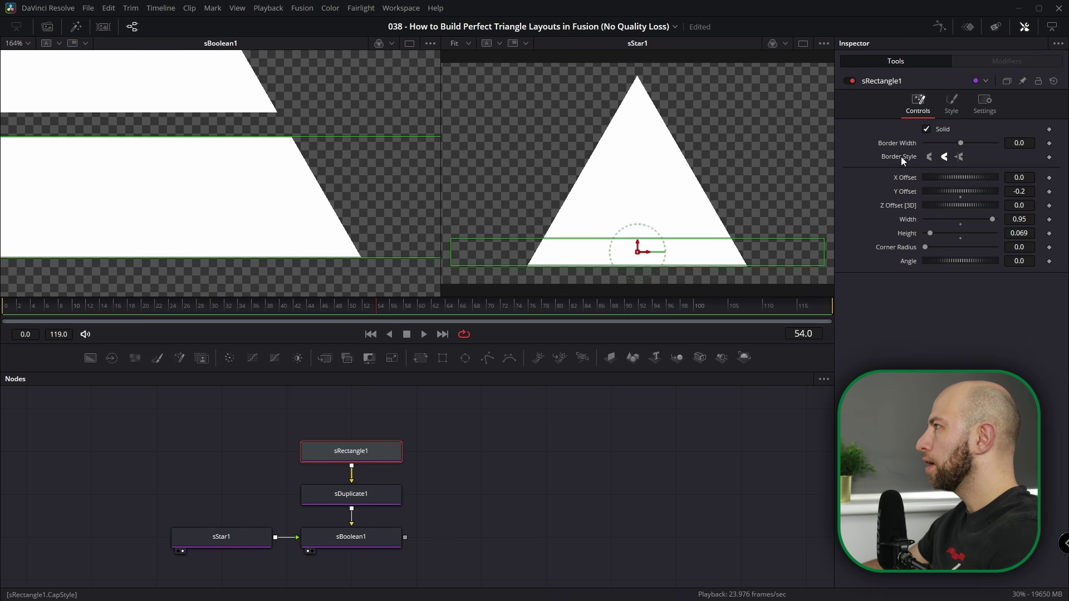
pyautogui.click(201, 541)
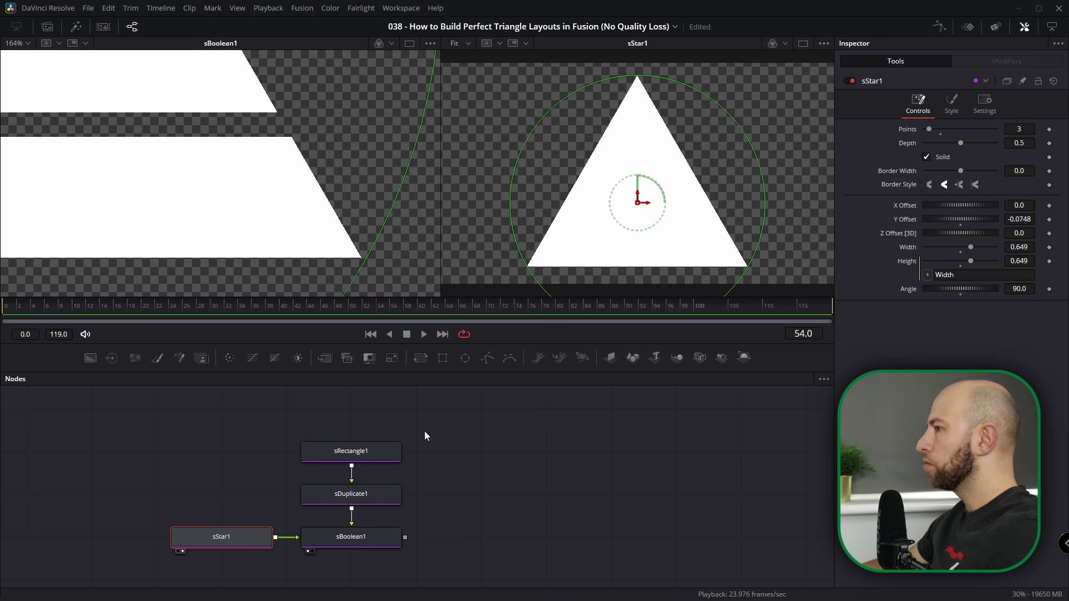
# - Try adjusting the Border Width and Height of sRectangle1 to round the bars, and restore the original values
pyautogui.click(362, 452)
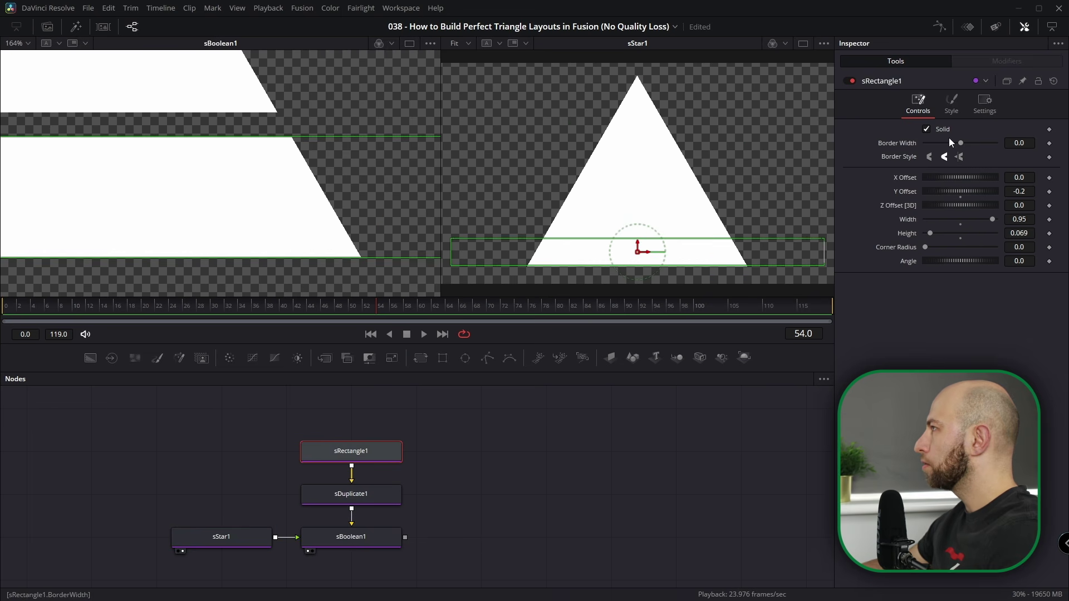
pyautogui.moveTo(961, 142); pyautogui.dragTo(1019, 143)
pyautogui.hotkey('ctrl', 'z')
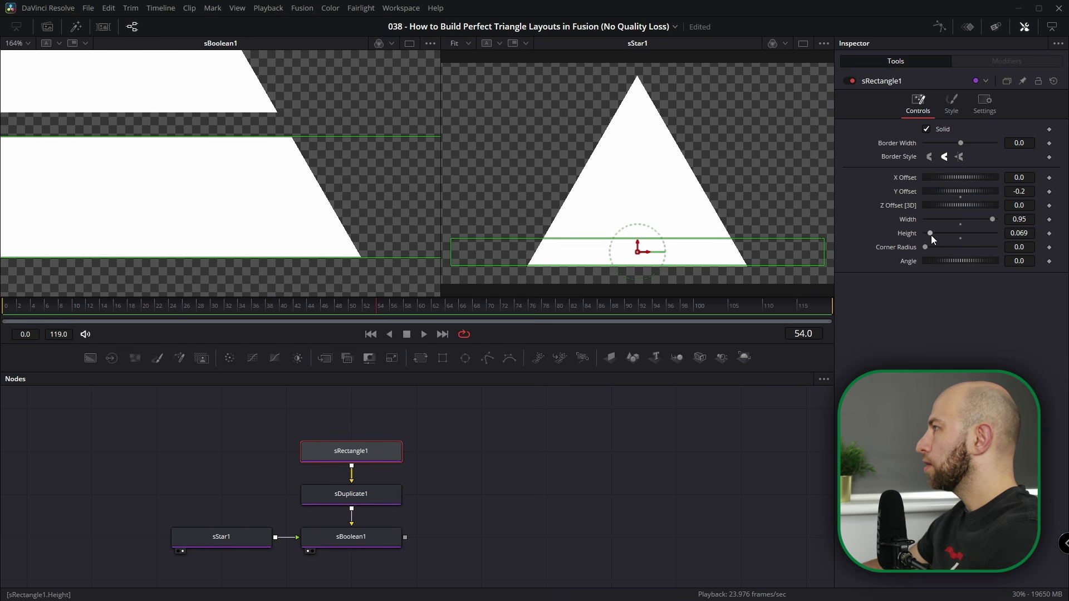
pyautogui.moveTo(931, 233); pyautogui.dragTo(928, 233)
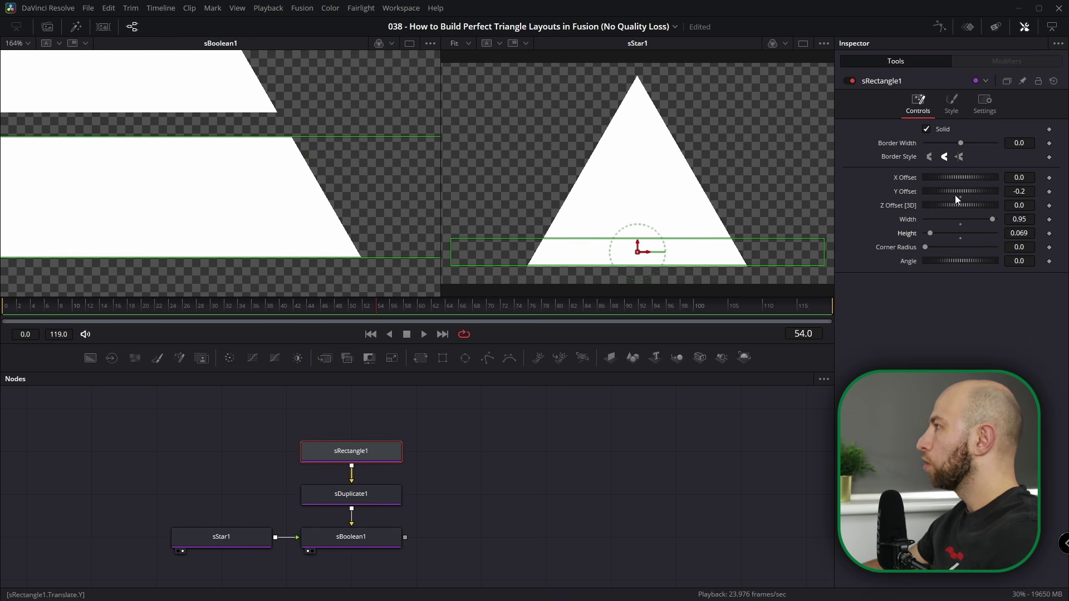
# - Raise the Border Width of sStar1 to 0.0172 to round the triangle's outer corners
pyautogui.click(222, 543)
pyautogui.scroll(-6, 291, 208)
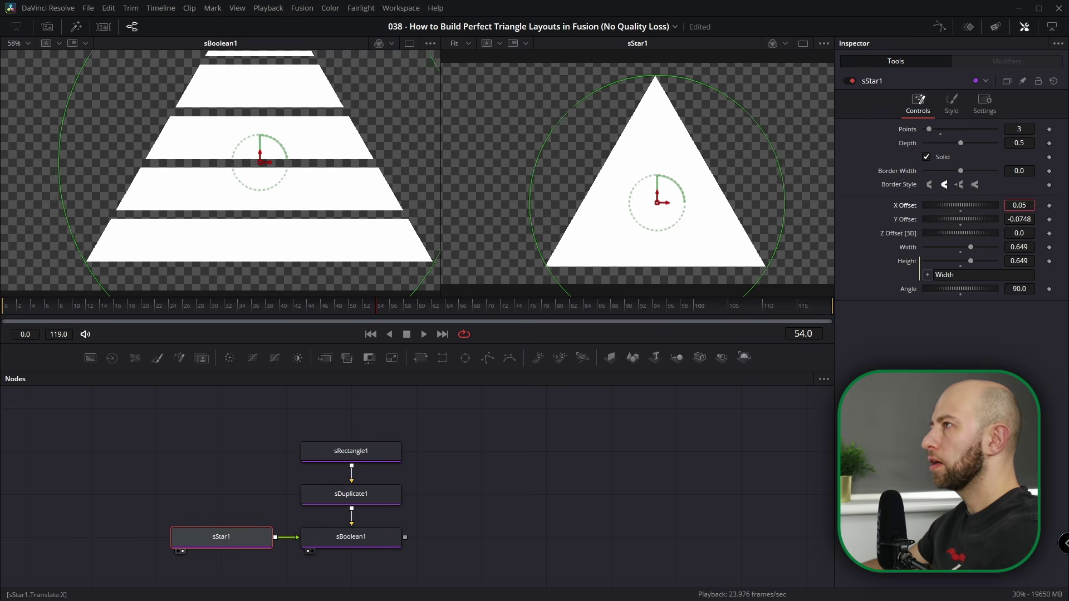
pyautogui.moveTo(1024, 175); pyautogui.dragTo(1027, 176)
pyautogui.scroll(-3, 154, 171)
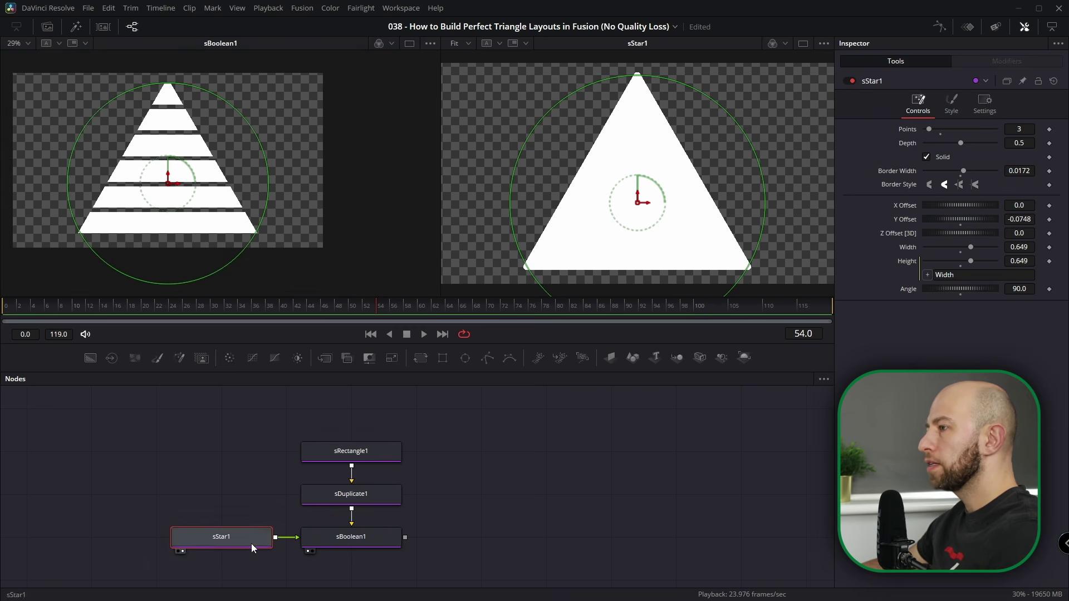
# - Try a Y Offset of -0.0438 on sStar1, check the rounded base corners, and undo the offset change
pyautogui.scroll(3, 752, 271)
pyautogui.scroll(3, 753, 272)
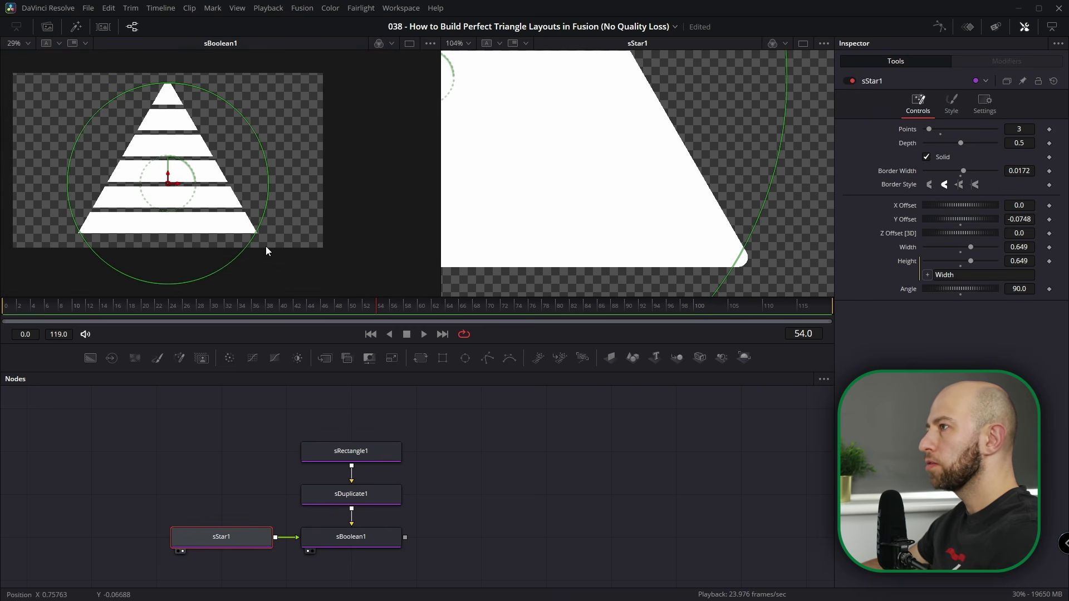
pyautogui.scroll(5, 245, 261)
pyautogui.moveTo(1019, 219)
pyautogui.mouseDown()
pyautogui.moveTo(1058, 219)
pyautogui.moveTo(1018, 219)
pyautogui.moveTo(1033, 219)
pyautogui.mouseUp()
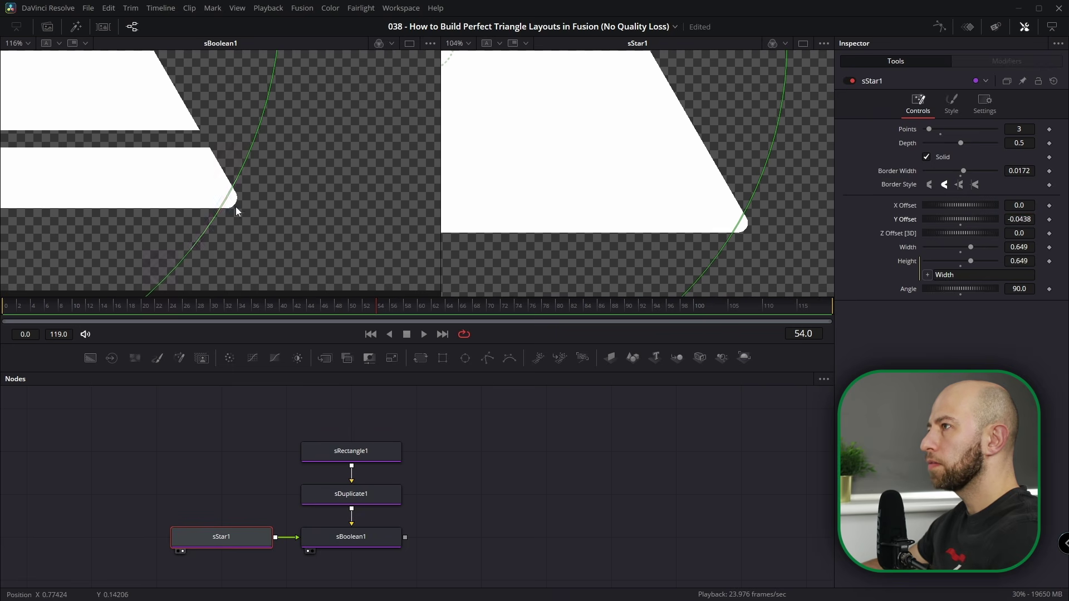
pyautogui.scroll(-4, 221, 202)
pyautogui.scroll(2, 127, 278)
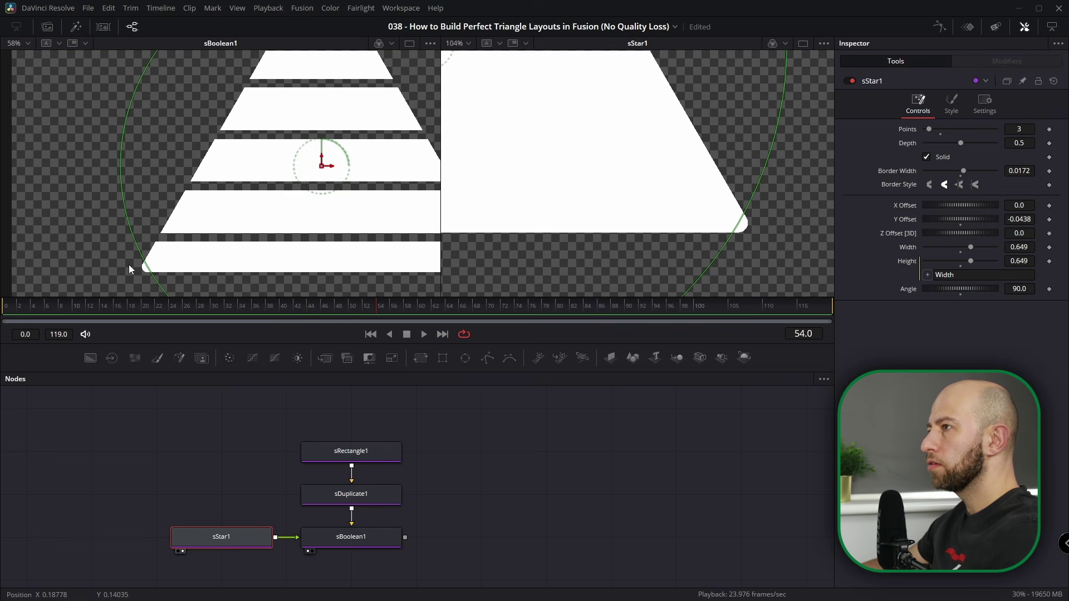
pyautogui.scroll(-2, 248, 146)
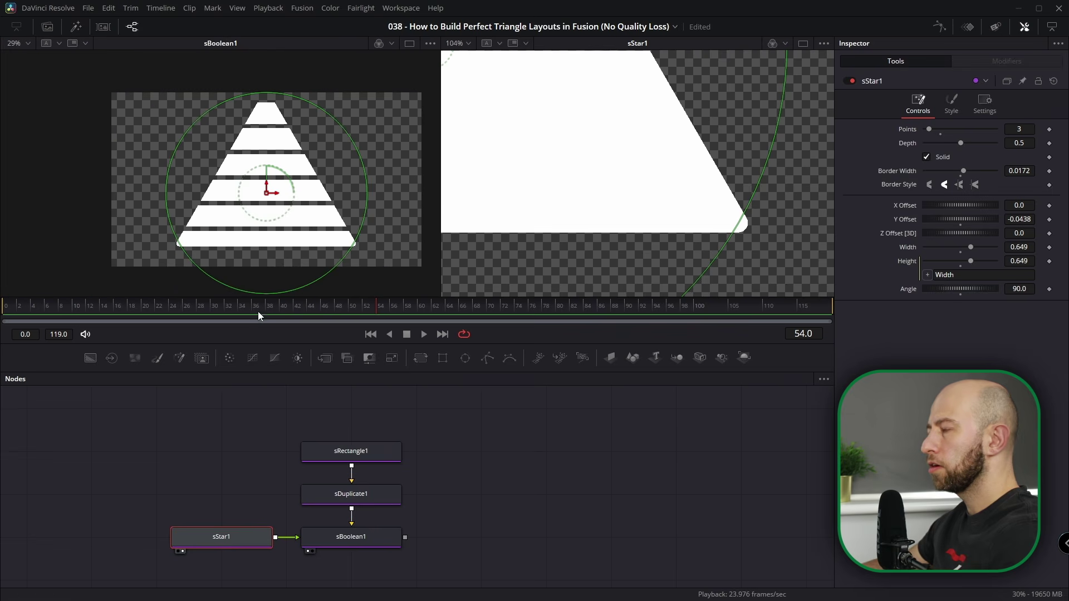
pyautogui.hotkey('ctrl', 'z')
# - Lower sStar1 to a Y Offset of -0.0924 so the triangle's tip fits within the uppermost bar
pyautogui.click(523, 466)
pyautogui.scroll(2, 268, 105)
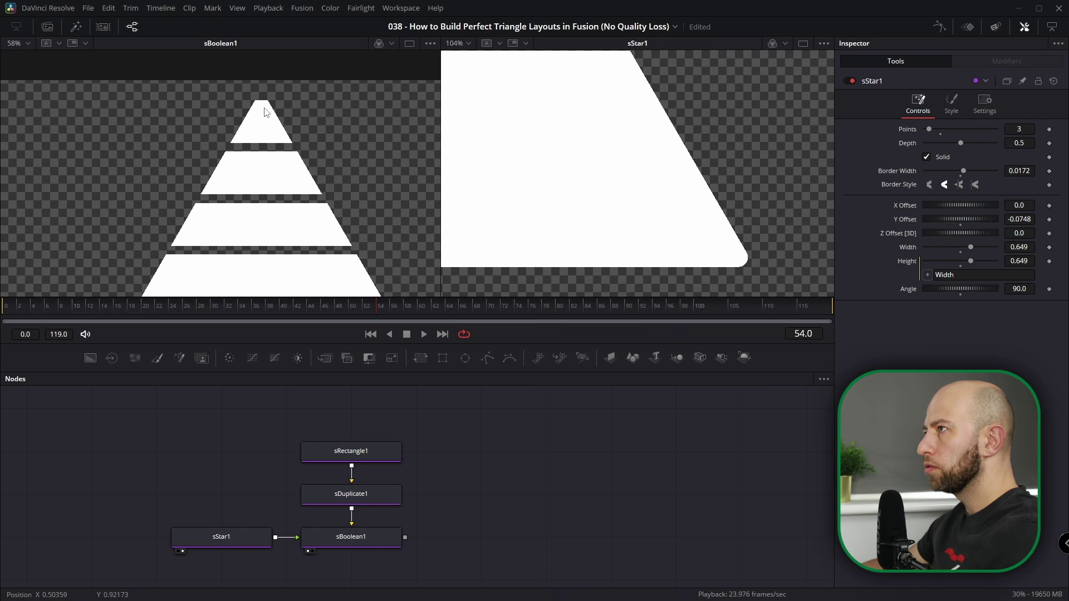
pyautogui.click(221, 537)
pyautogui.scroll(-3, 253, 183)
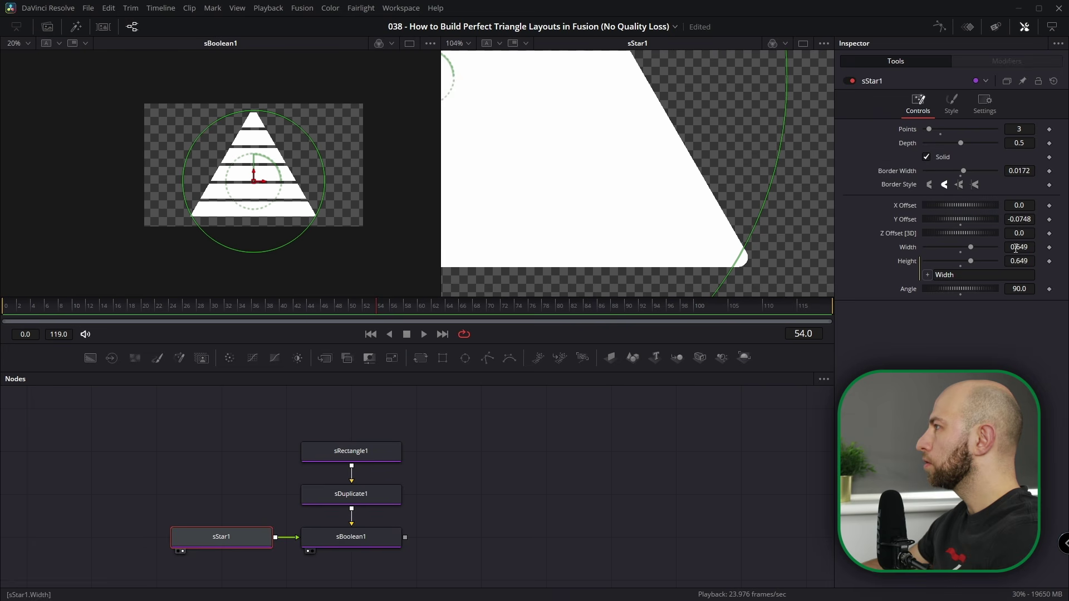
pyautogui.moveTo(1019, 217); pyautogui.dragTo(993, 217)
pyautogui.click(270, 223)
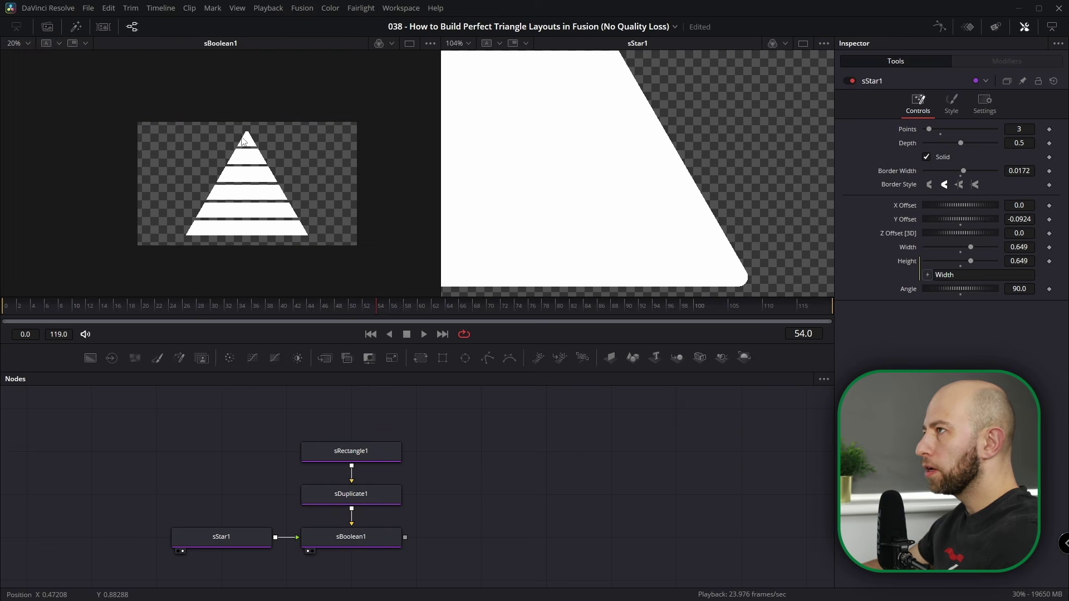
# - Check the rounded tip and the bars of the triangle, and reset the Border Width of sStar1 to 0
pyautogui.scroll(3, 286, 190)
pyautogui.moveTo(302, 244); pyautogui.dragTo(277, 231)
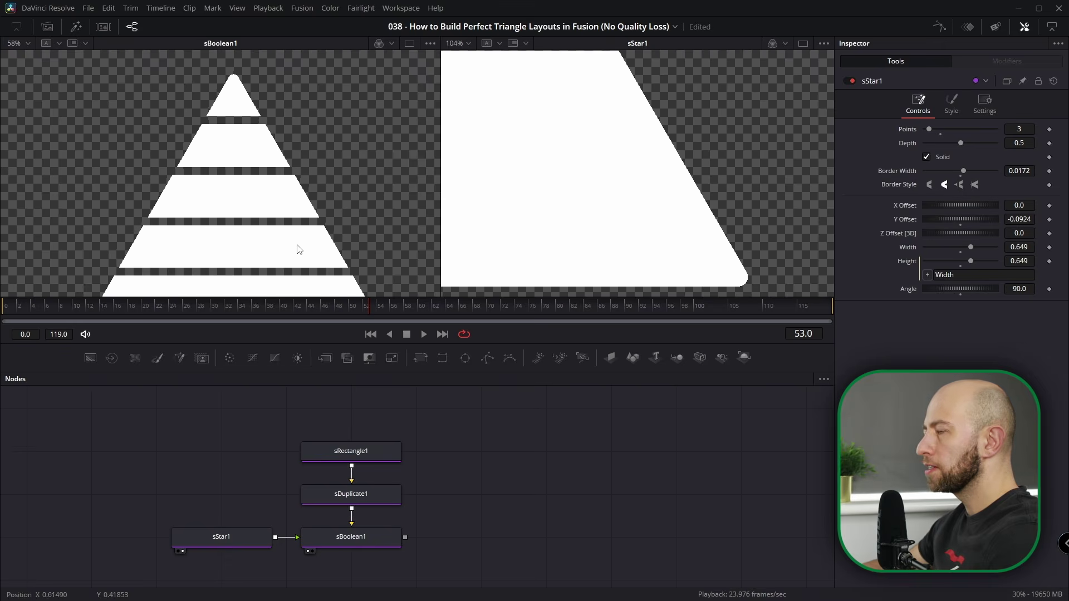
pyautogui.moveTo(315, 283); pyautogui.dragTo(297, 210)
pyautogui.scroll(-2, 297, 209)
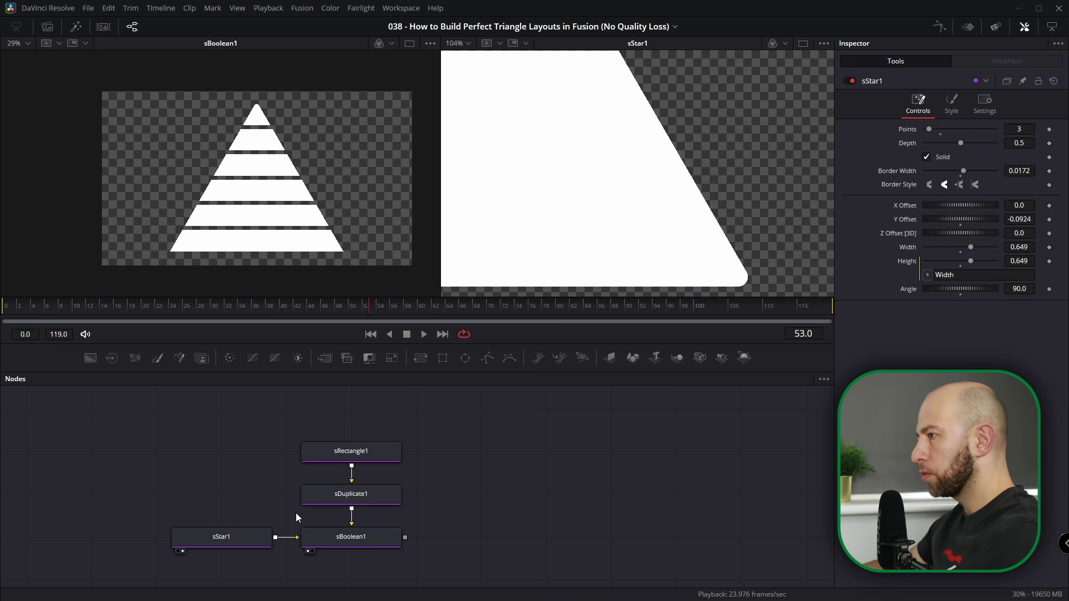
pyautogui.press('Left')
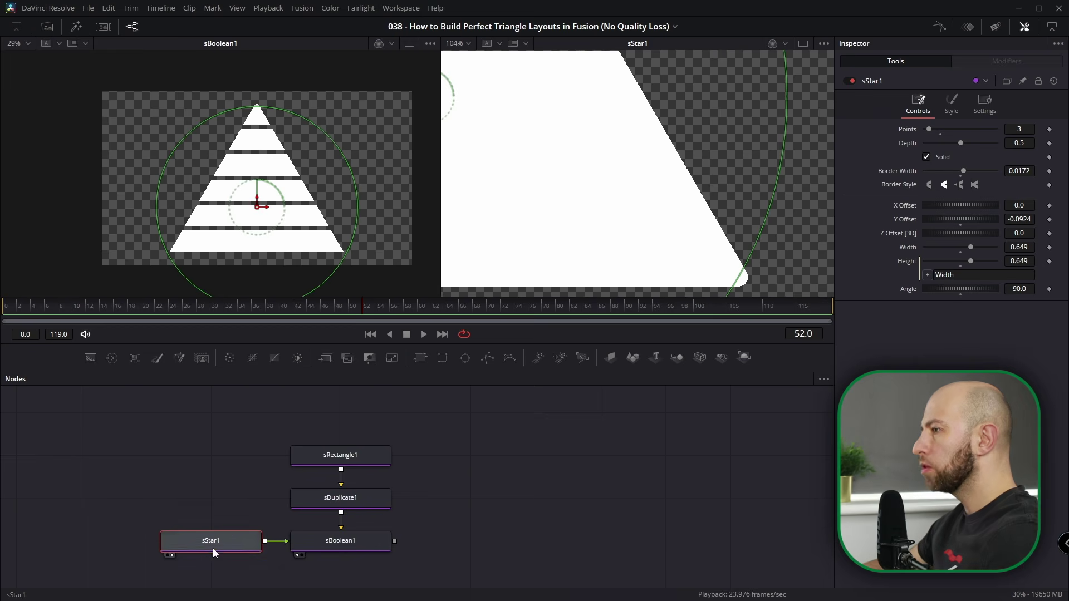
pyautogui.click(212, 543)
pyautogui.doubleClick(903, 169)
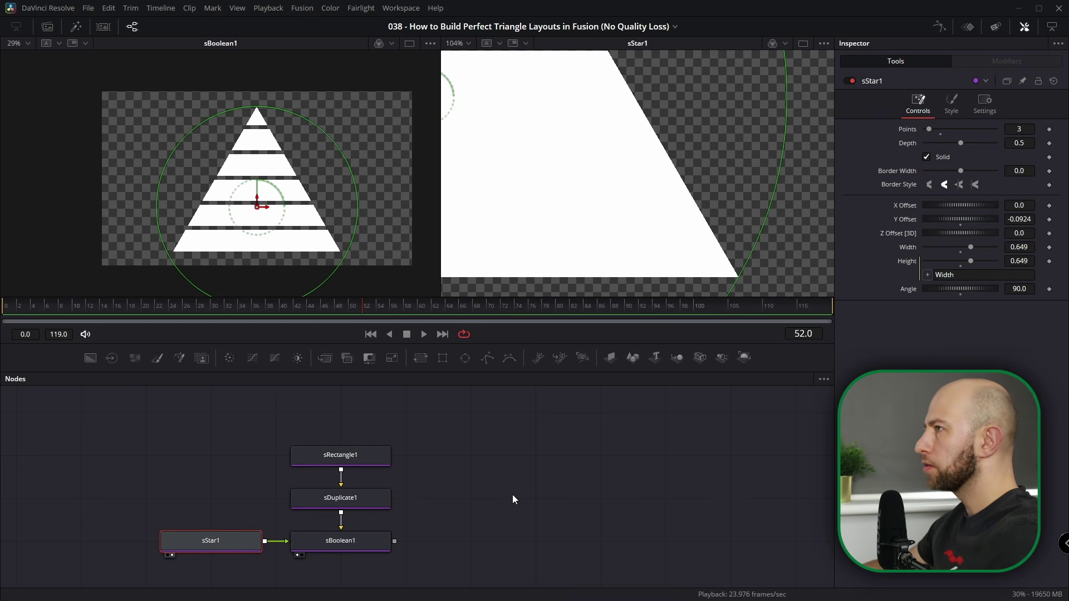
# - Add an sExpand node after sBoolean1
pyautogui.scroll(1, 274, 224)
pyautogui.scroll(-1, 269, 228)
pyautogui.moveTo(373, 472); pyautogui.dragTo(364, 408)
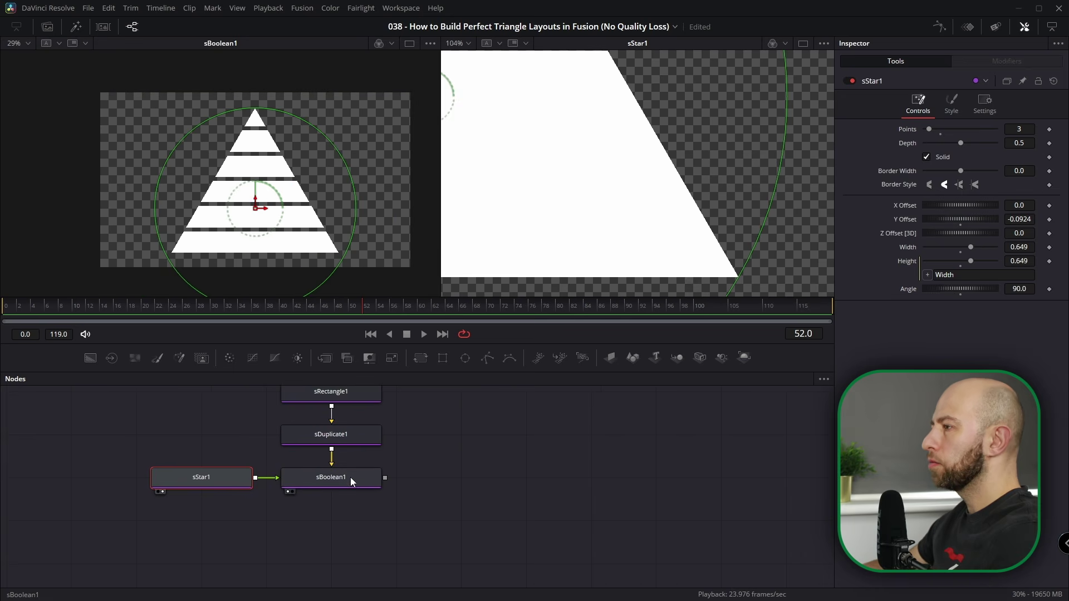
pyautogui.click(350, 476)
pyautogui.hotkey('shift', 'space')
pyautogui.write('sstarsexp')
pyautogui.press('Return')
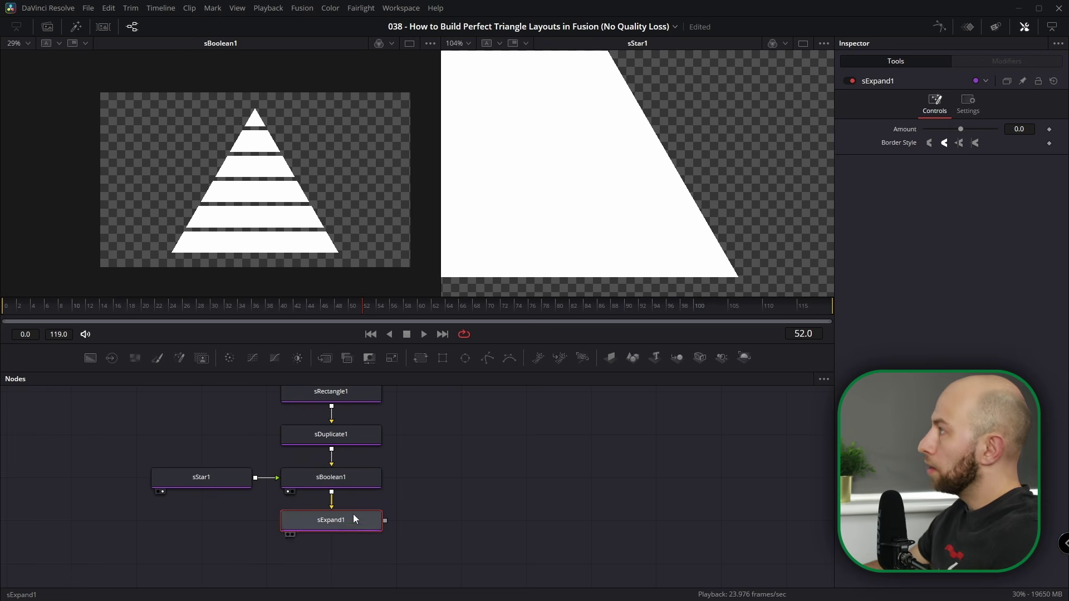
# - Show sExpand1 in the first viewer and set its Amount to 0.0116 to round the corners of every bar
pyautogui.moveTo(1023, 129); pyautogui.dragTo(1035, 129)
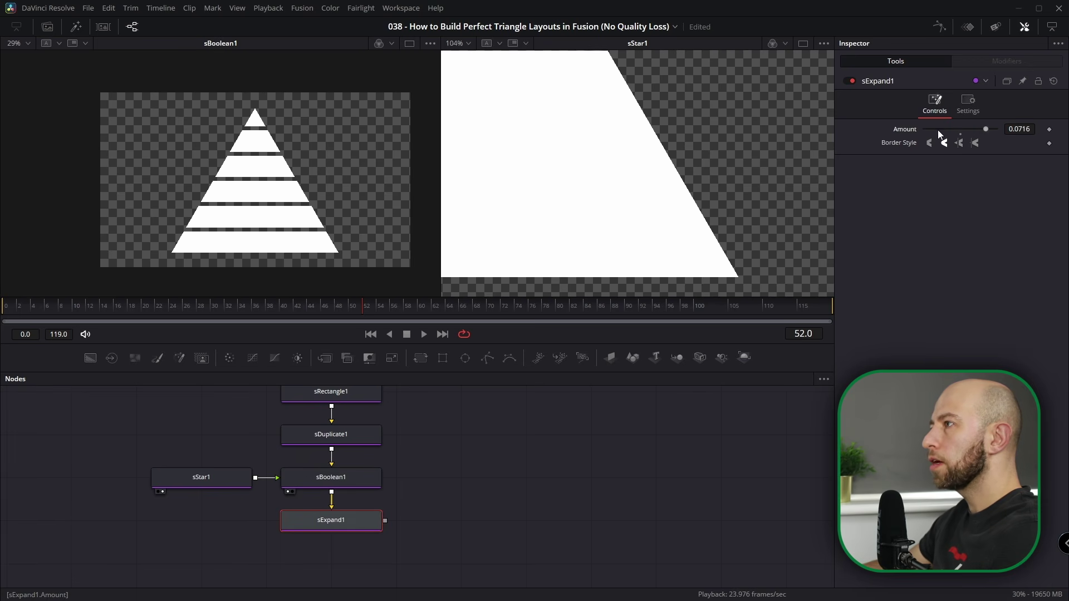
pyautogui.scroll(2, 332, 209)
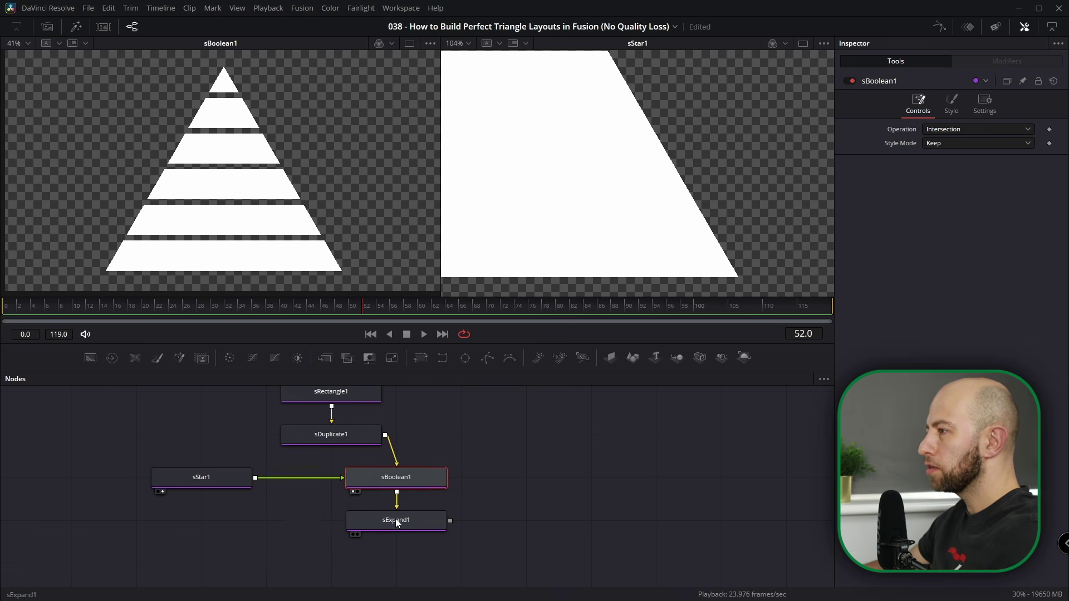
pyautogui.moveTo(396, 523); pyautogui.dragTo(332, 520)
pyautogui.keyDown('ctrl'); pyautogui.click(377, 516); pyautogui.keyUp('ctrl')
pyautogui.press('1')
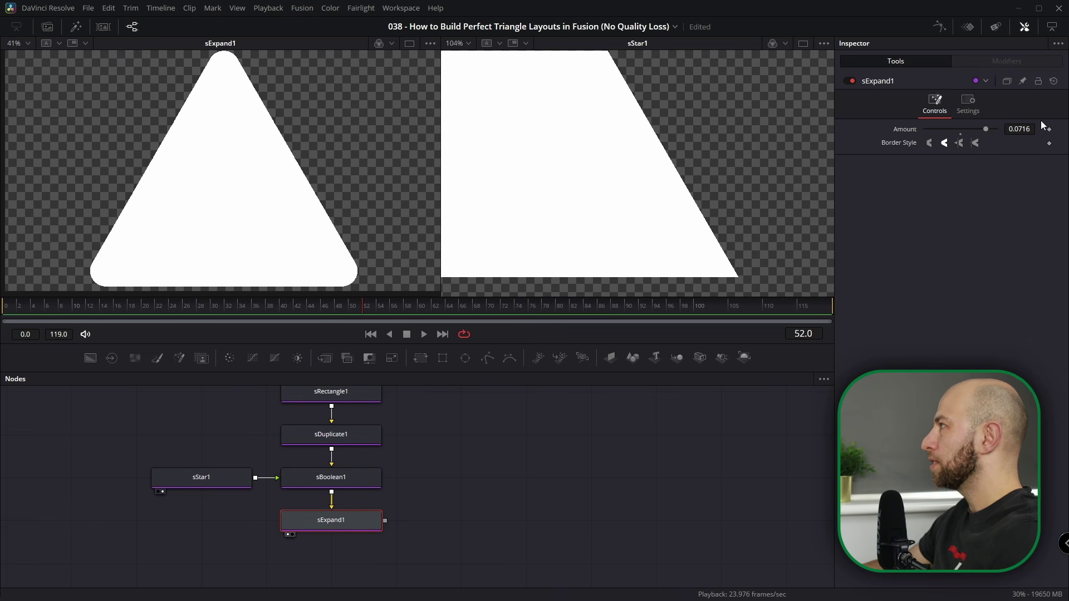
pyautogui.moveTo(984, 128); pyautogui.dragTo(1018, 128)
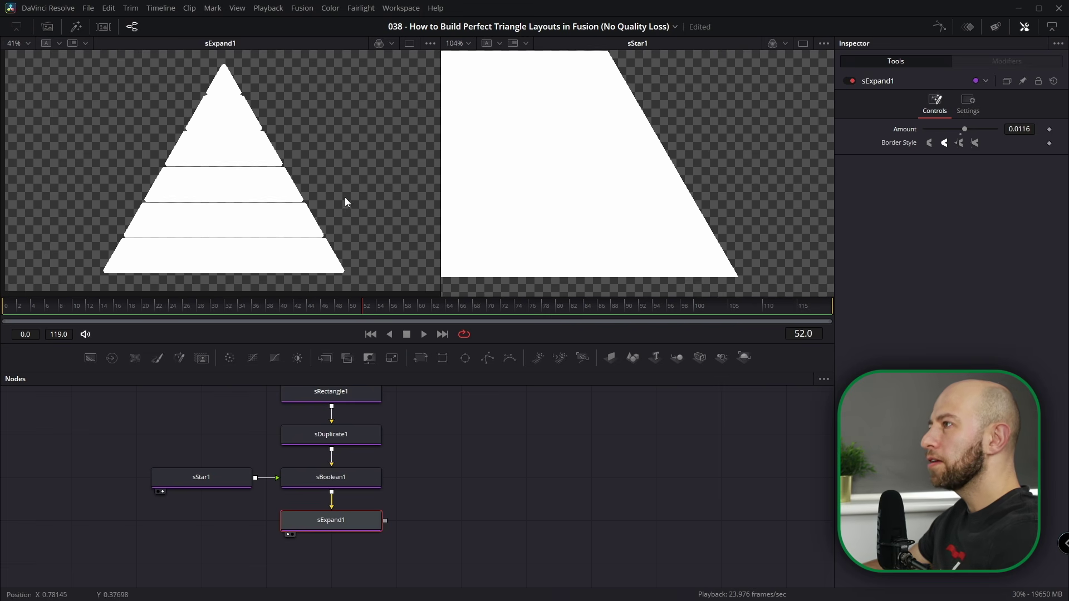
pyautogui.scroll(6, 312, 203)
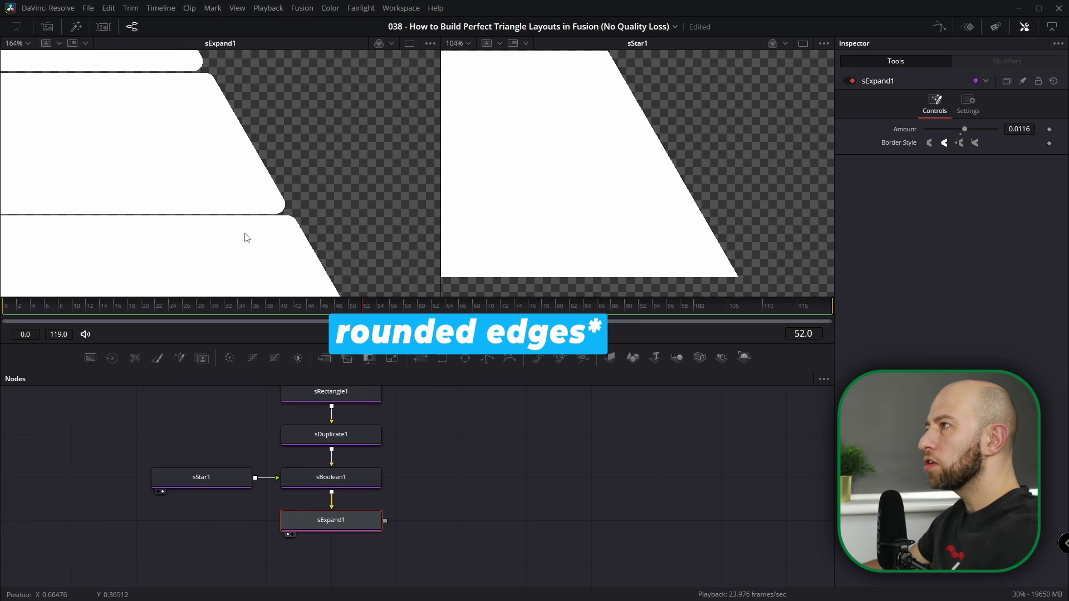
pyautogui.scroll(-3, 267, 223)
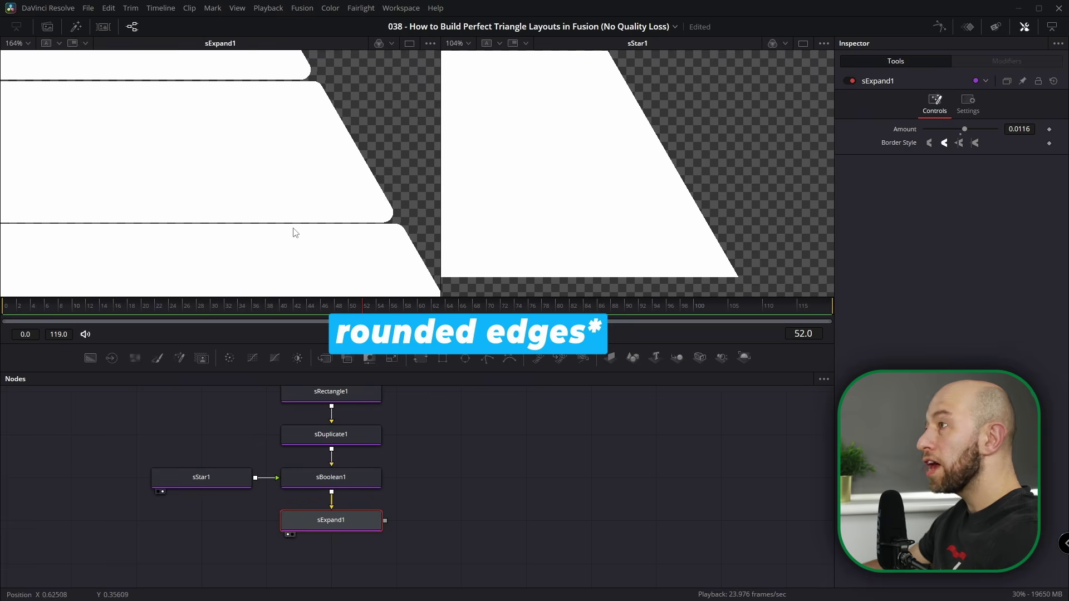
# - Reduce the Height of sRectangle1 to 0.0615 to widen the gaps between the bars
pyautogui.click(189, 480)
pyautogui.moveTo(269, 492); pyautogui.dragTo(202, 536)
pyautogui.click(302, 439)
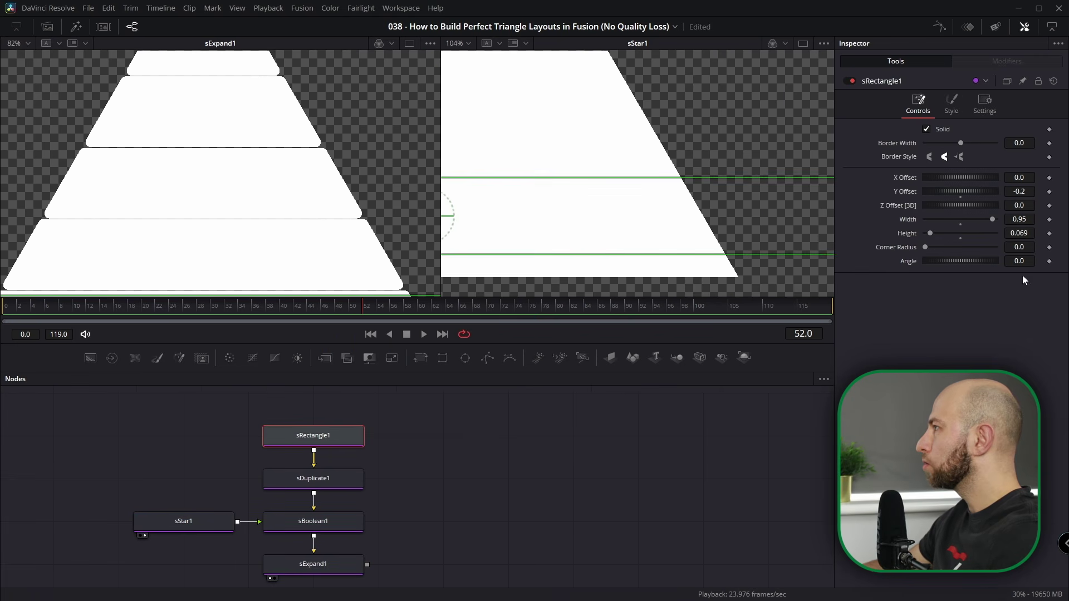
pyautogui.moveTo(1027, 232); pyautogui.dragTo(1013, 233)
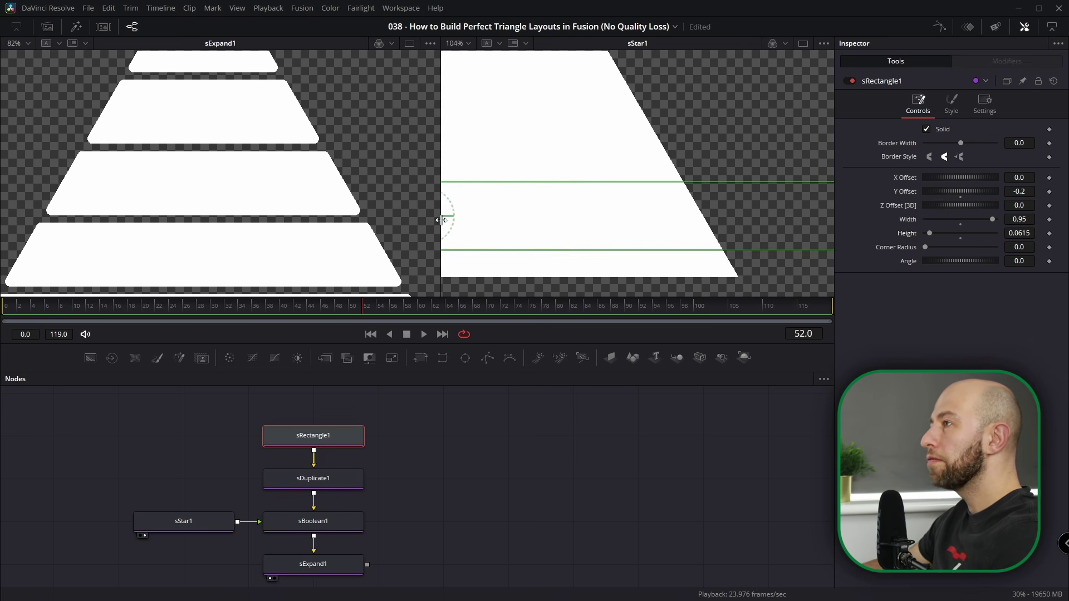
# - Examine the rounded corners and gaps of the bars in the sExpand1 viewer, up close and as a whole
pyautogui.scroll(-3, 267, 240)
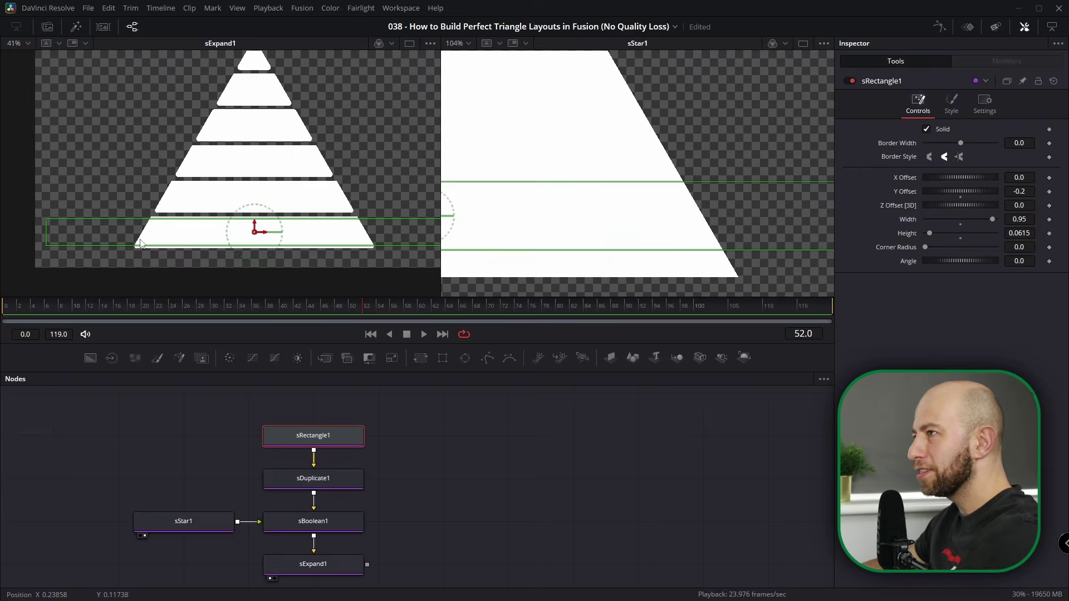
pyautogui.scroll(3, 141, 239)
pyautogui.moveTo(173, 193); pyautogui.dragTo(148, 205)
pyautogui.scroll(1, 148, 202)
pyautogui.scroll(-1, 148, 203)
pyautogui.moveTo(257, 228); pyautogui.dragTo(188, 221)
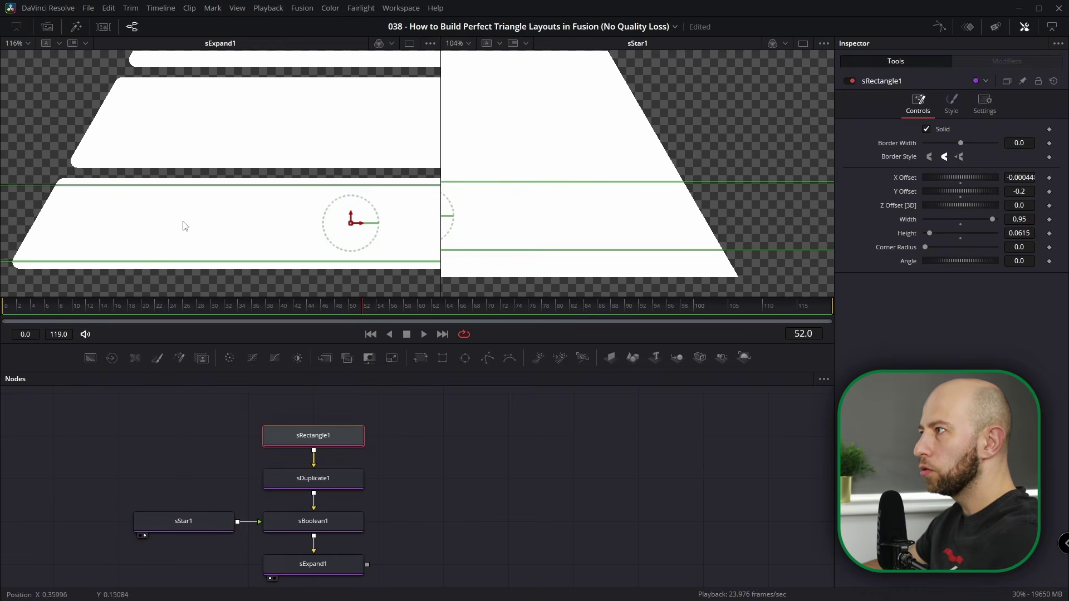
pyautogui.scroll(-5, 188, 226)
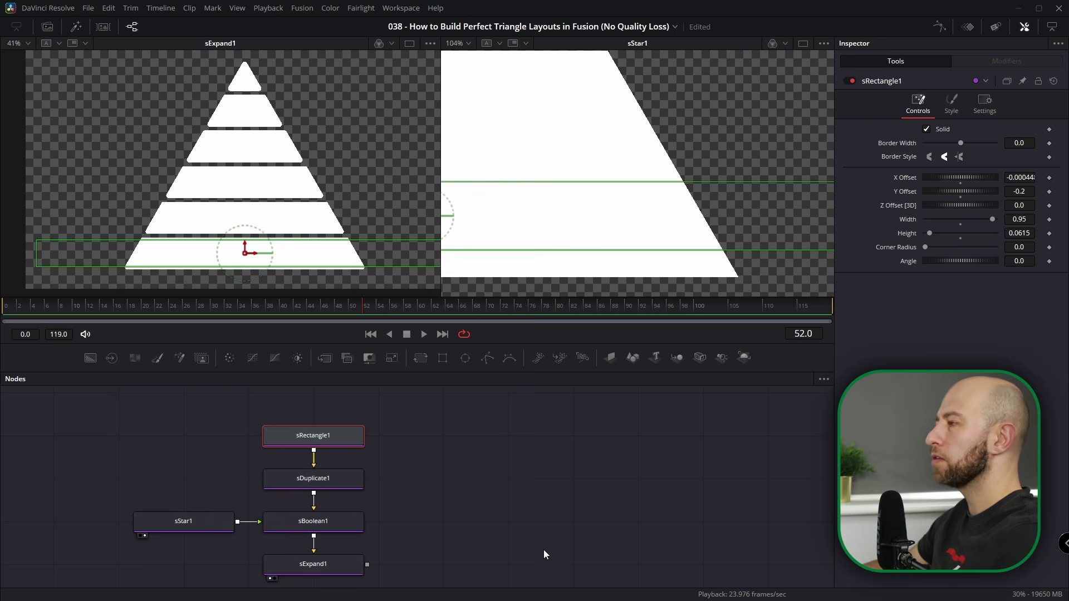
# - Clear the node selection and save the project
pyautogui.click(532, 526)
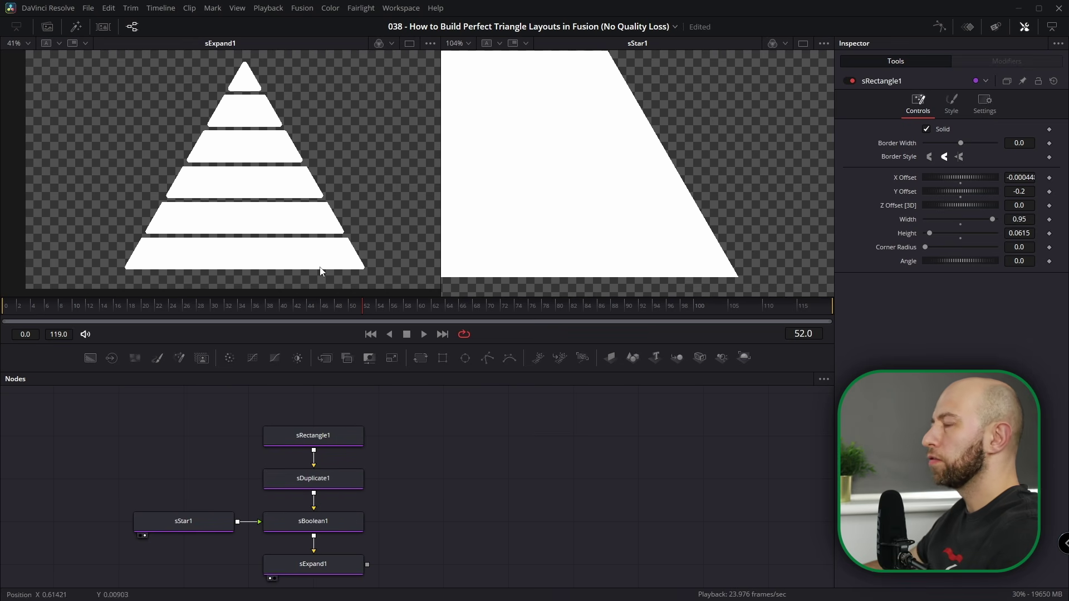
pyautogui.moveTo(310, 252); pyautogui.dragTo(275, 248)
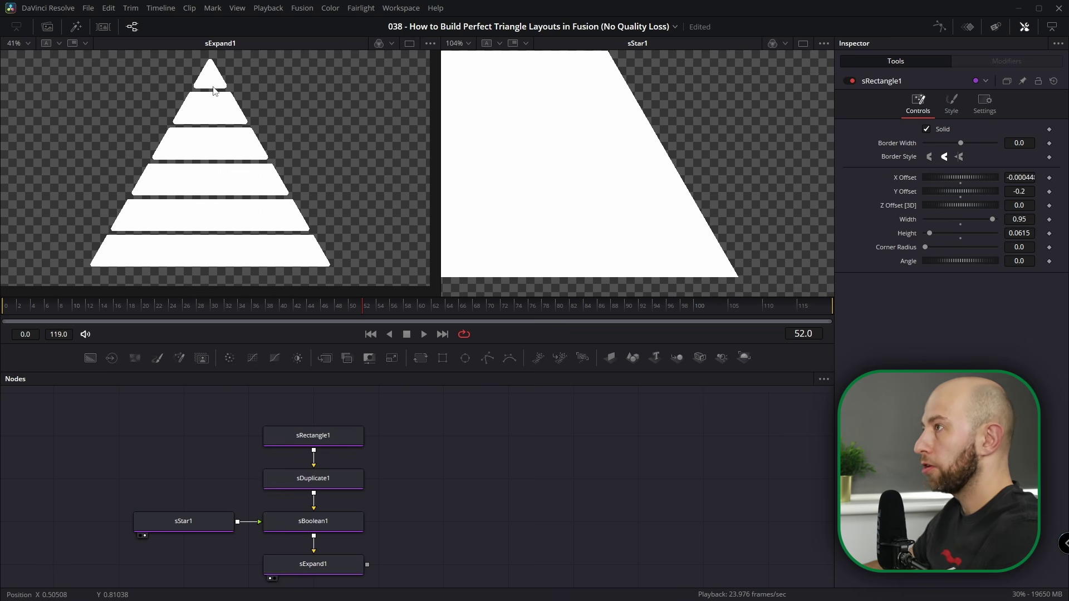
pyautogui.moveTo(493, 499); pyautogui.dragTo(479, 494)
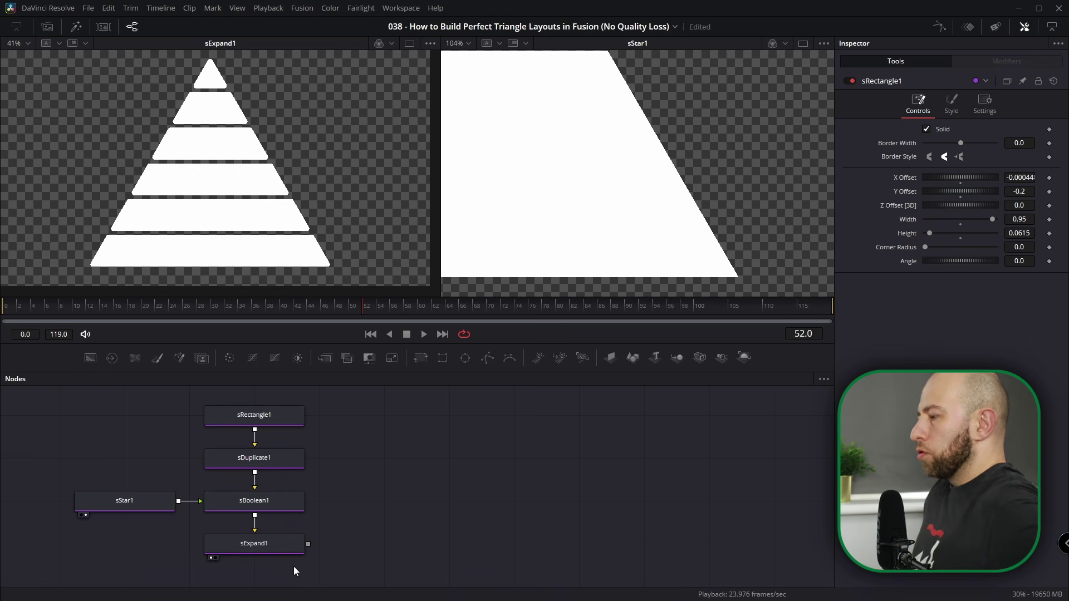
pyautogui.hotkey('ctrl', 's')
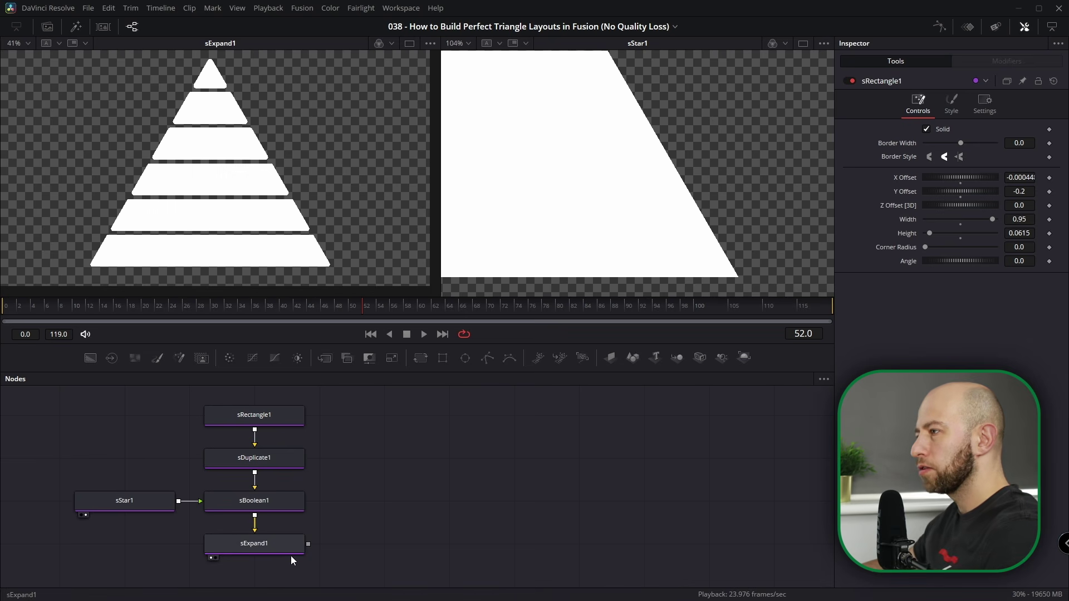
pyautogui.moveTo(336, 524); pyautogui.dragTo(308, 542)
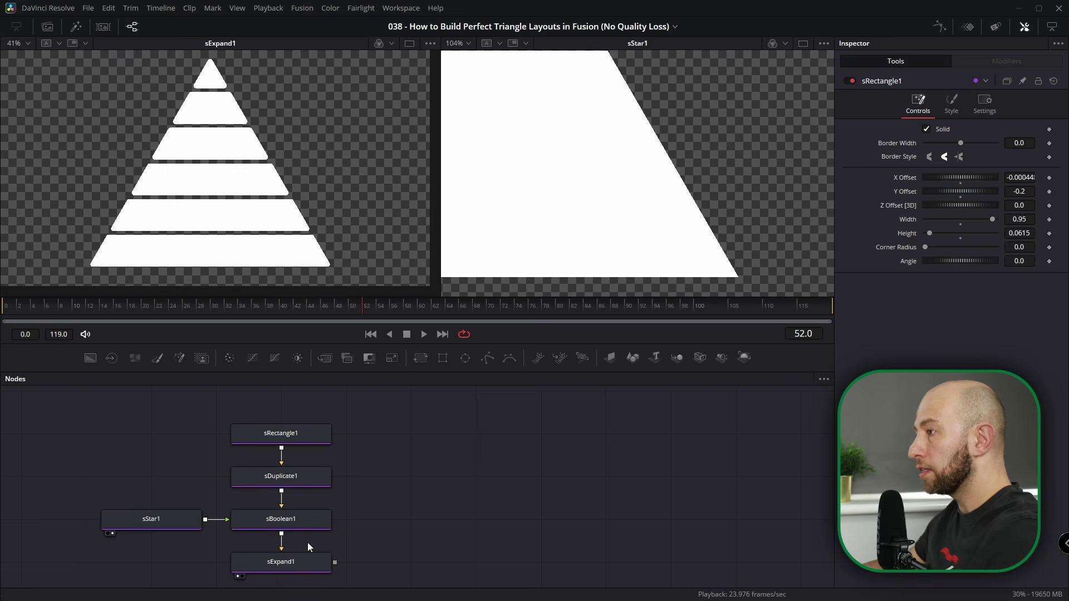
# - Examine the Style color settings of sStar1 and sRectangle1
pyautogui.click(139, 523)
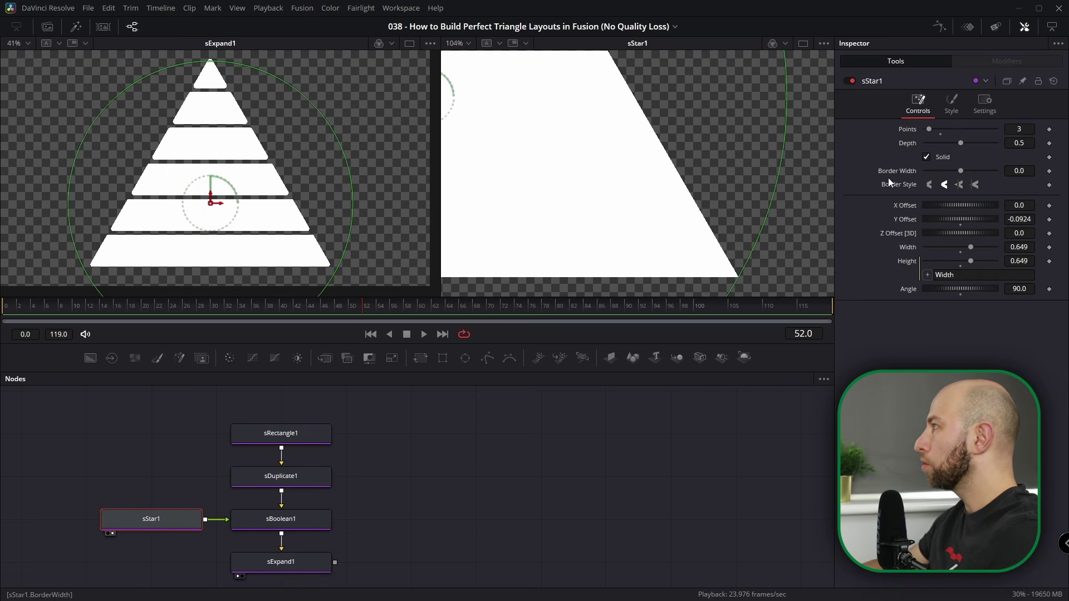
pyautogui.click(952, 103)
pyautogui.moveTo(995, 143)
pyautogui.mouseDown()
pyautogui.moveTo(959, 147)
pyautogui.moveTo(999, 146)
pyautogui.mouseUp()
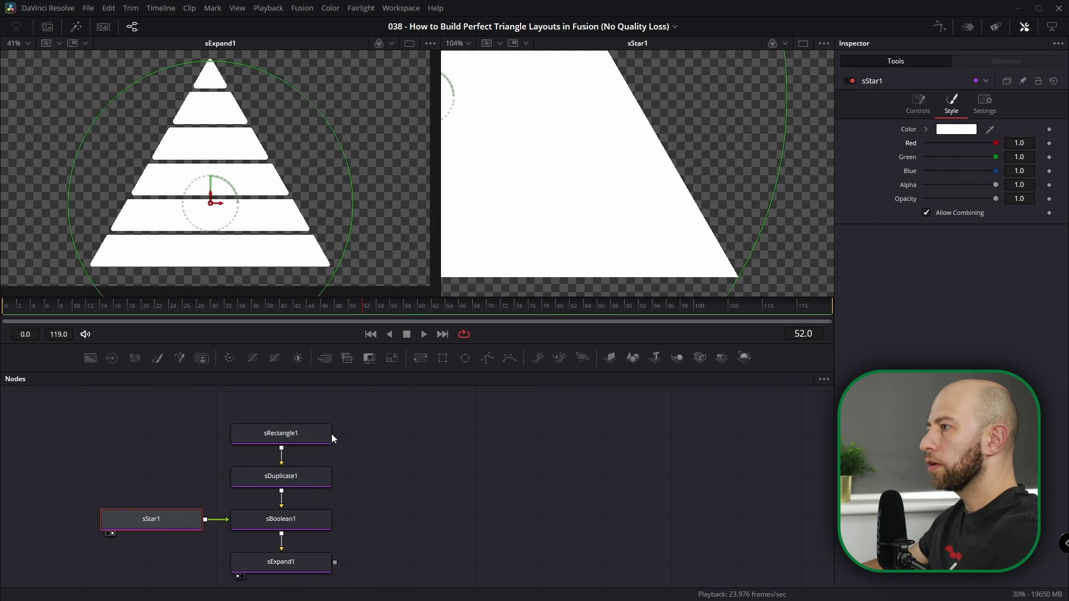
pyautogui.click(278, 433)
pyautogui.click(953, 105)
pyautogui.moveTo(995, 143)
pyautogui.mouseDown()
pyautogui.moveTo(960, 146)
pyautogui.moveTo(1013, 146)
pyautogui.mouseUp()
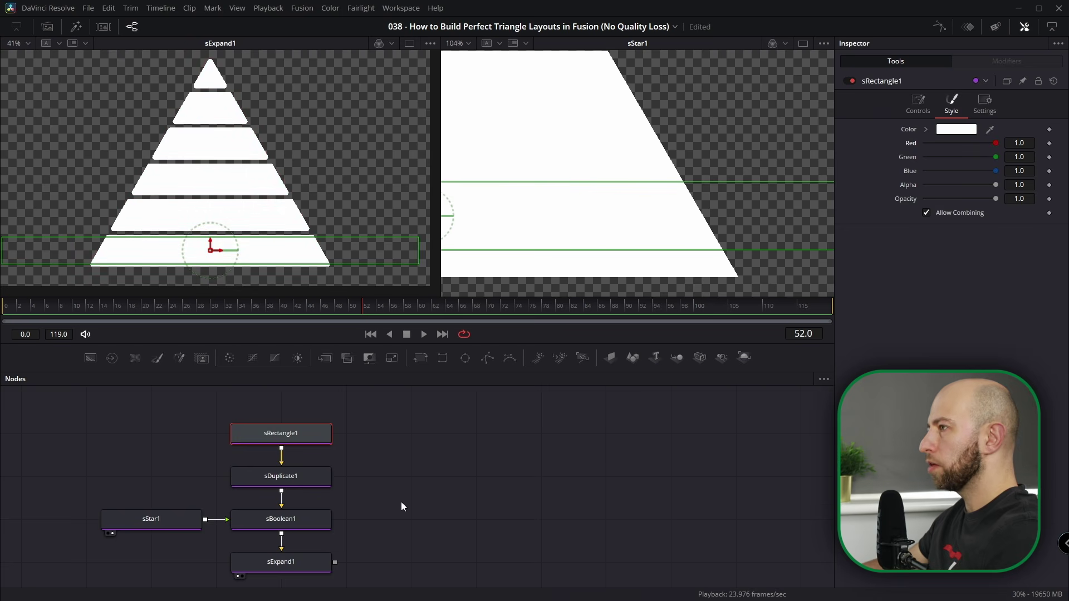
# - Add an sRender node after sExpand1 and show it in the first viewer
pyautogui.scroll(-2, 310, 512)
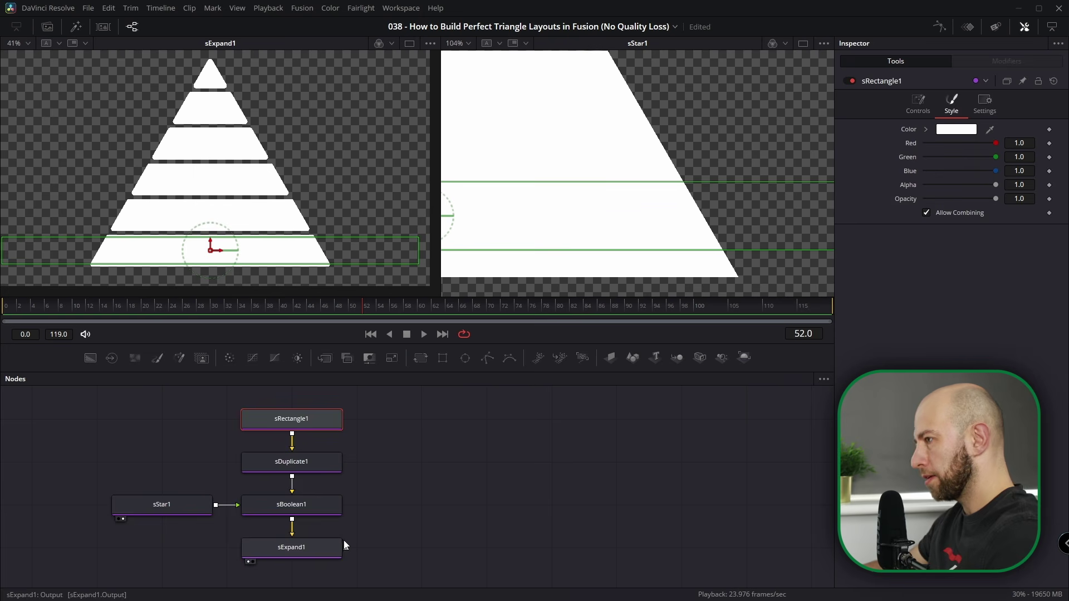
pyautogui.scroll(-4, 343, 534)
pyautogui.click(312, 463)
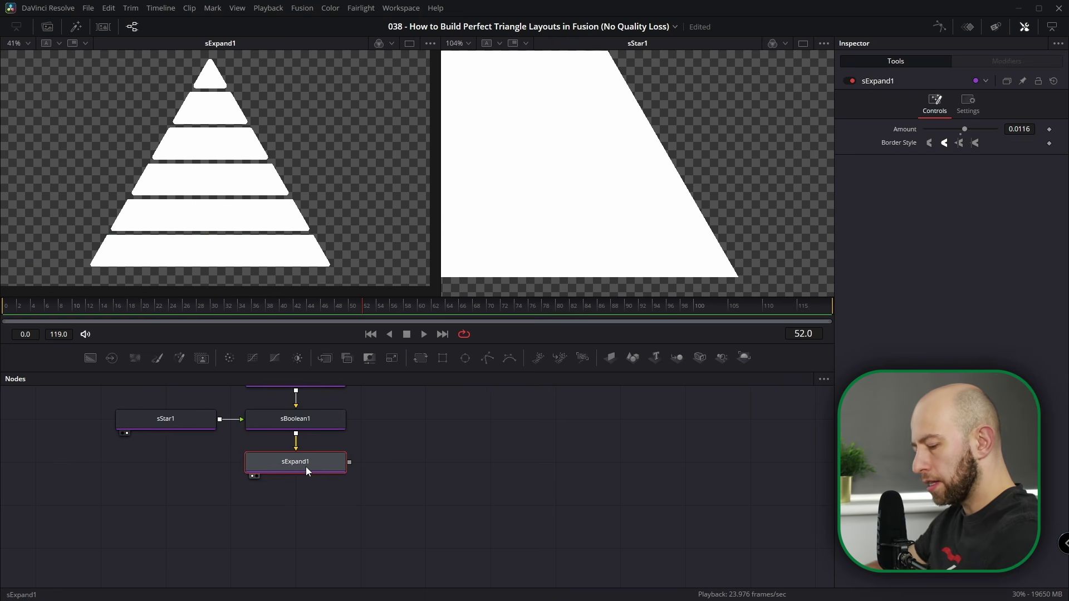
pyautogui.hotkey('shift', 'space')
pyautogui.write('sren')
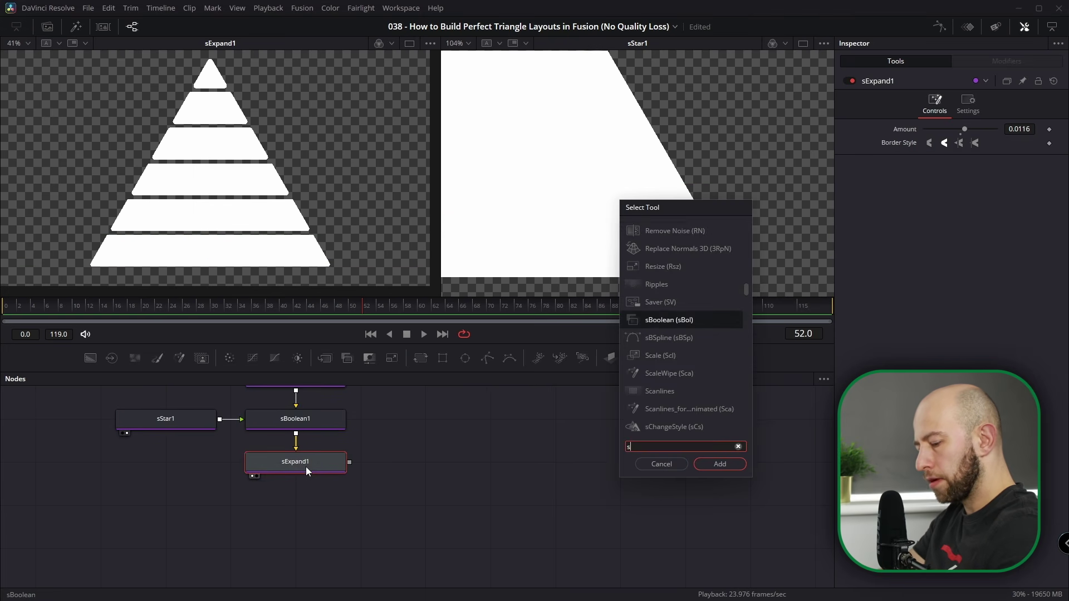
pyautogui.press('Return')
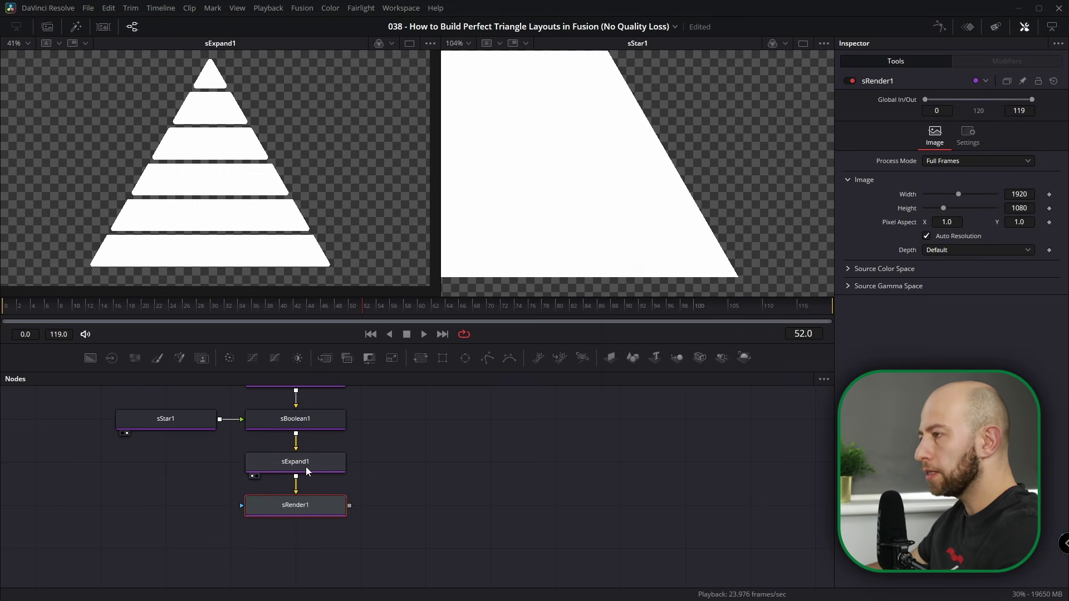
pyautogui.press('1')
pyautogui.click(320, 471)
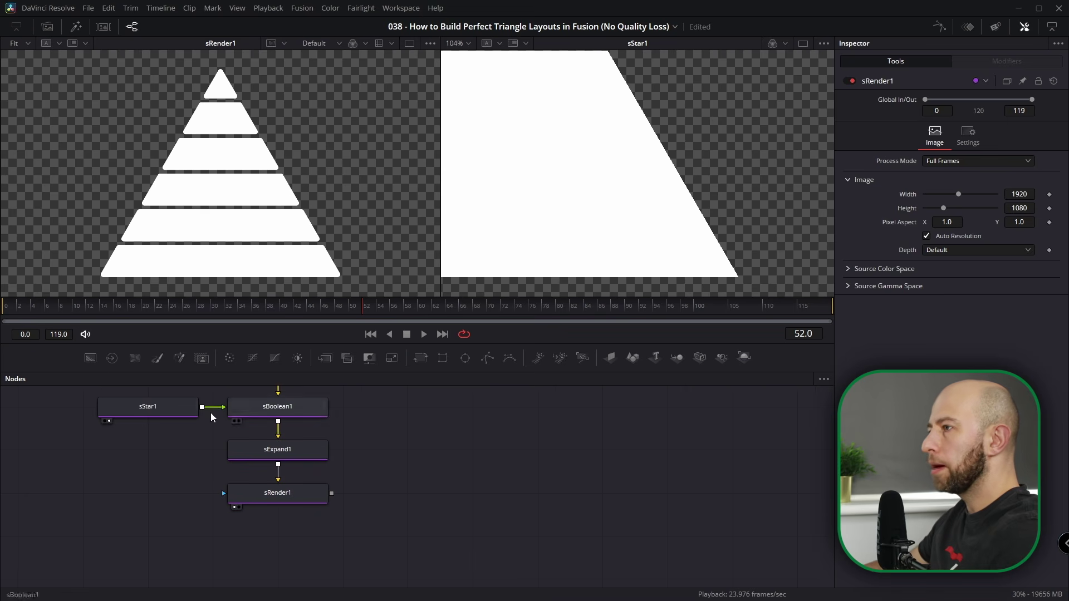
# - Add a Background node beside sRender1, show it in the second viewer and set its Alpha to 1.0
pyautogui.moveTo(96, 360); pyautogui.dragTo(405, 492)
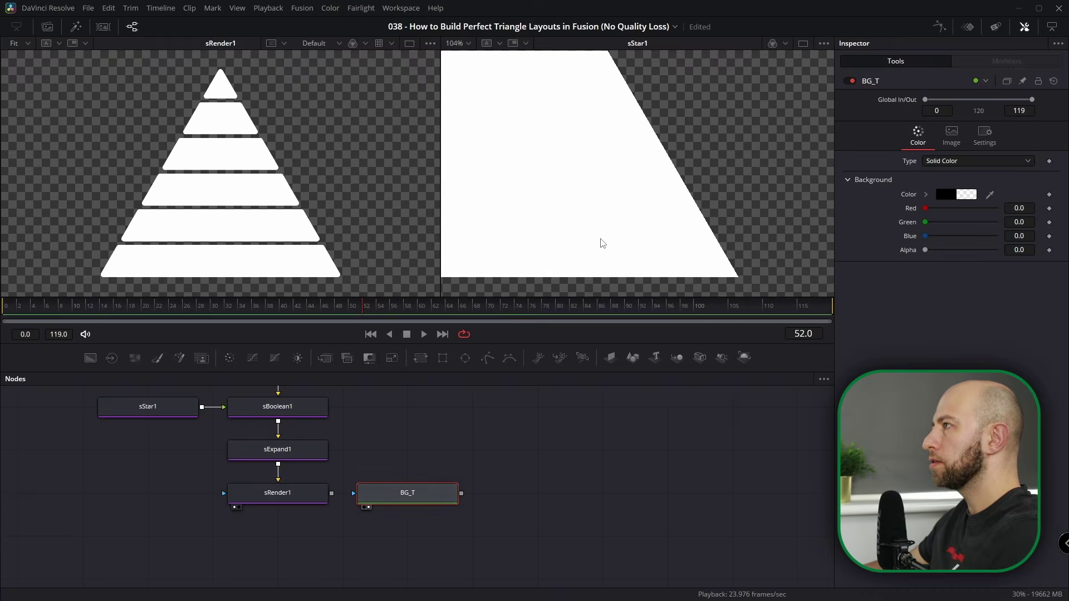
pyautogui.press('2')
pyautogui.moveTo(925, 250); pyautogui.dragTo(995, 250)
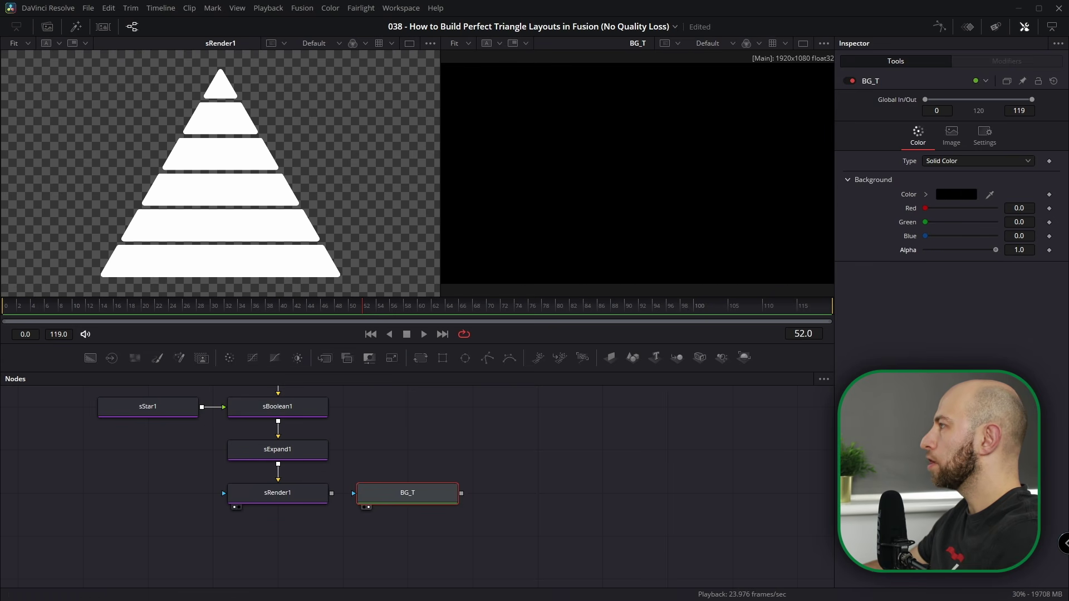
# - Set the background type to Gradient and run it vertically, from about 0.515, -0.014 to about 0.519, 1.079
pyautogui.click(977, 161)
pyautogui.click(939, 222)
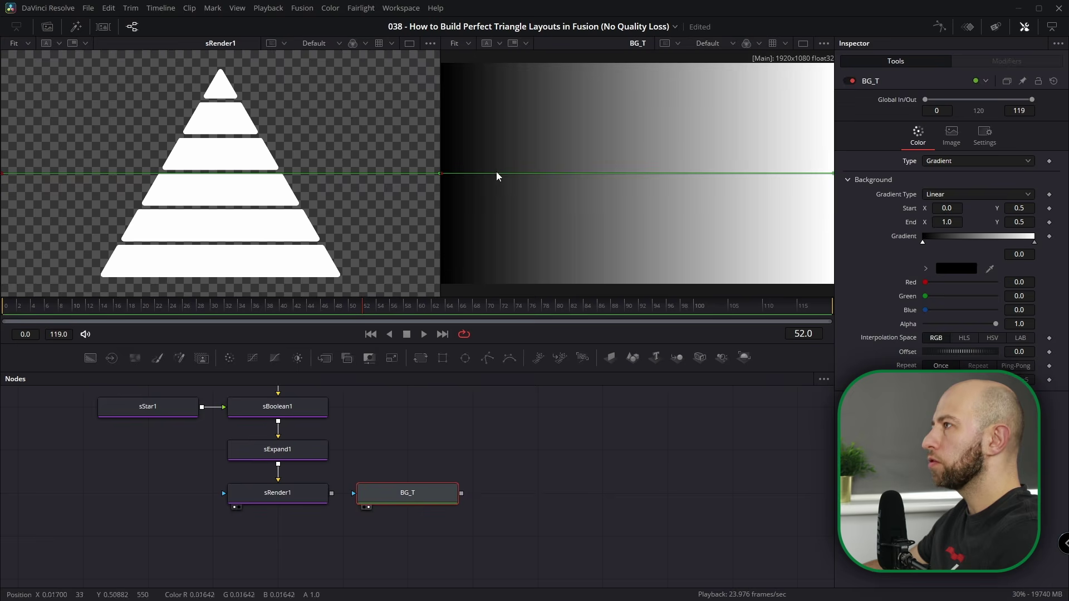
pyautogui.scroll(-1, 470, 179)
pyautogui.moveTo(457, 173); pyautogui.dragTo(600, 253)
pyautogui.moveTo(733, 173); pyautogui.dragTo(601, 84)
# - Color the gradient's start stop with the dark green custom swatch and its end stop bright green #55ff00
pyautogui.doubleClick(923, 245)
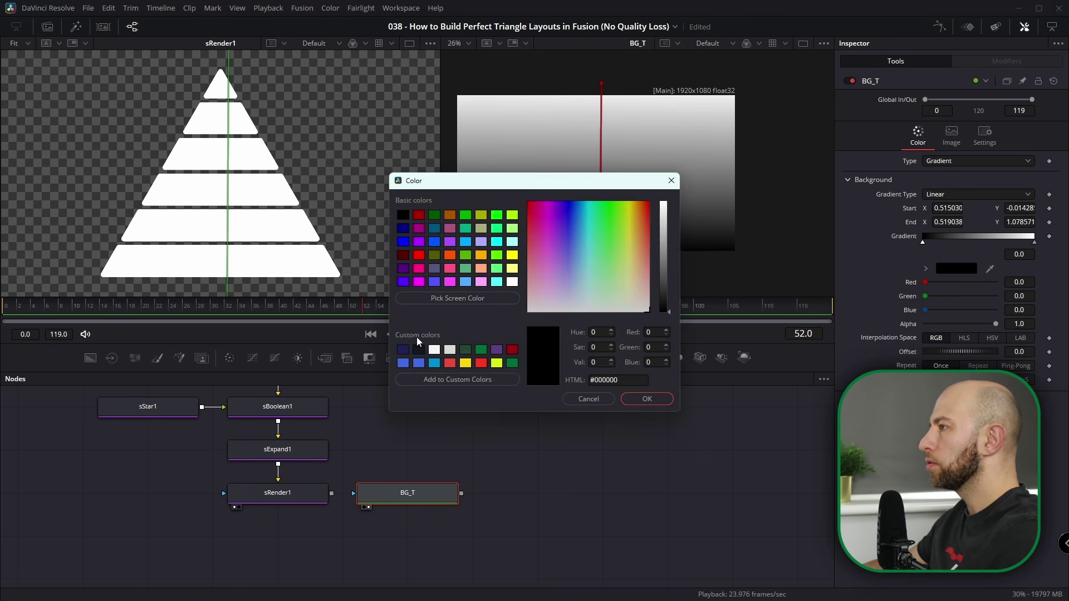
pyautogui.click(466, 352)
pyautogui.click(647, 399)
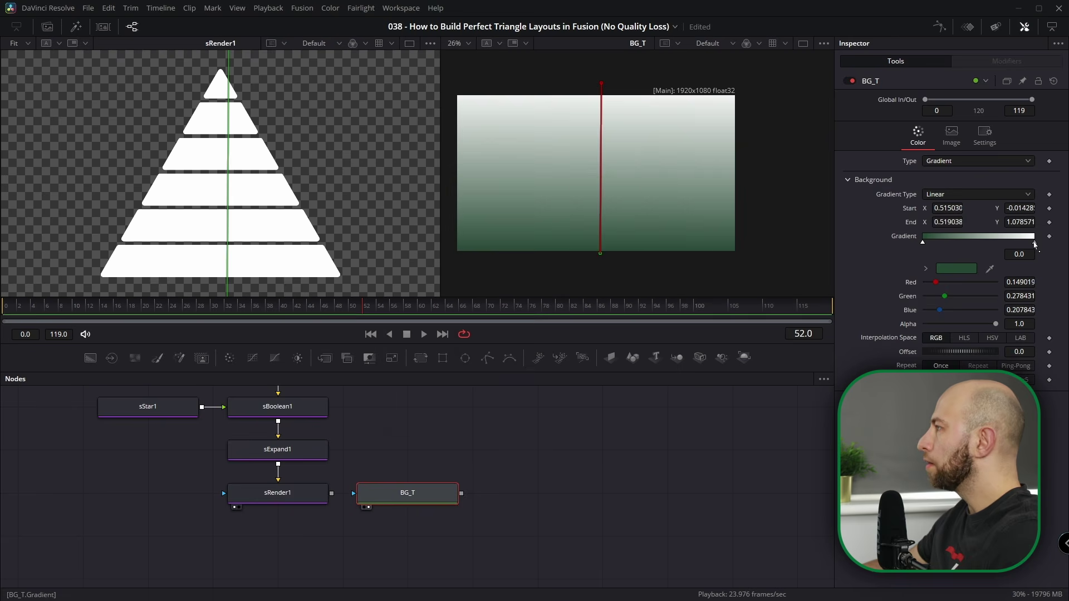
pyautogui.click(1034, 243)
pyautogui.click(956, 269)
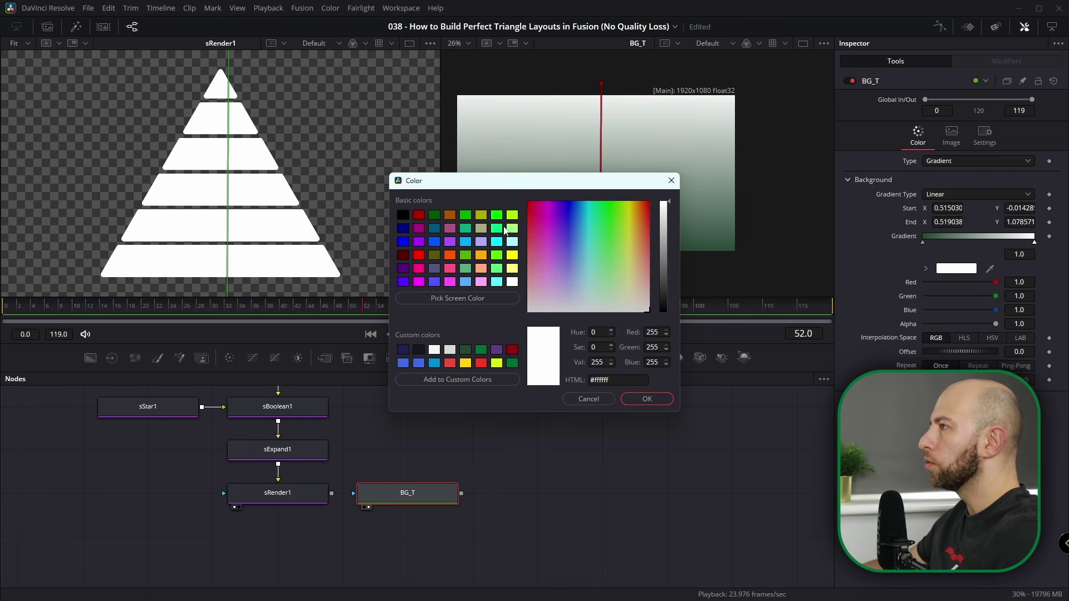
pyautogui.click(496, 256)
pyautogui.click(647, 399)
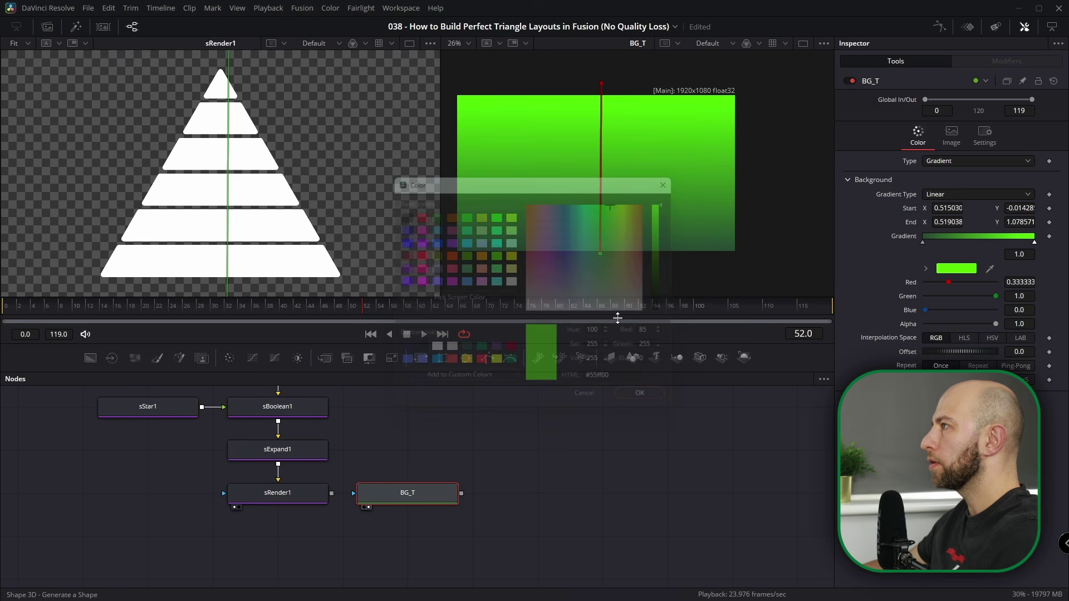
pyautogui.click(640, 482)
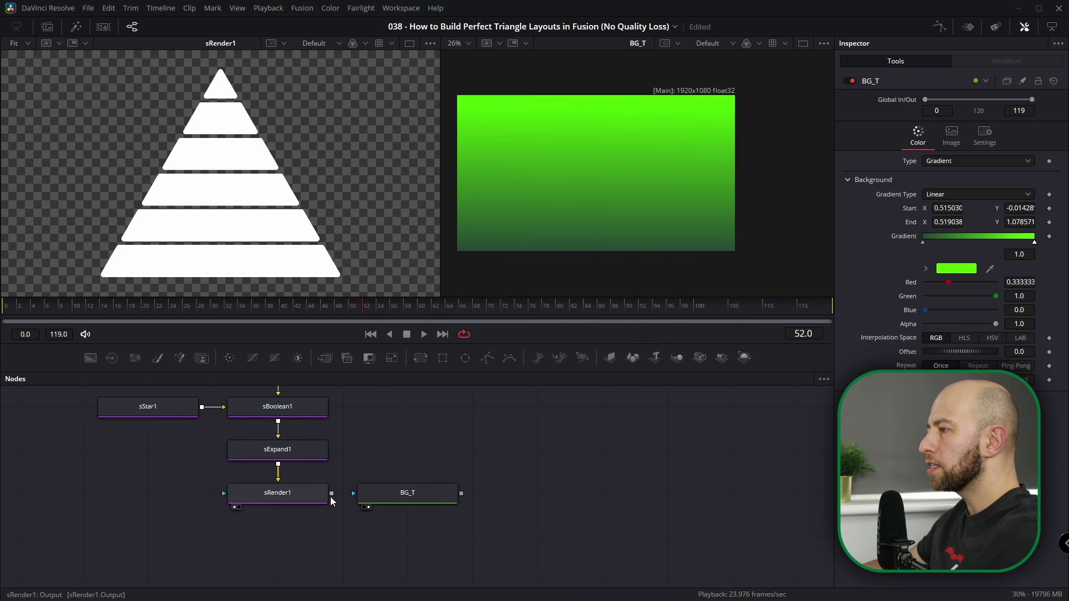
# - Mask BG_T with the sRender1 output and move BG_T close beside sRender1
pyautogui.moveTo(329, 495); pyautogui.dragTo(401, 496)
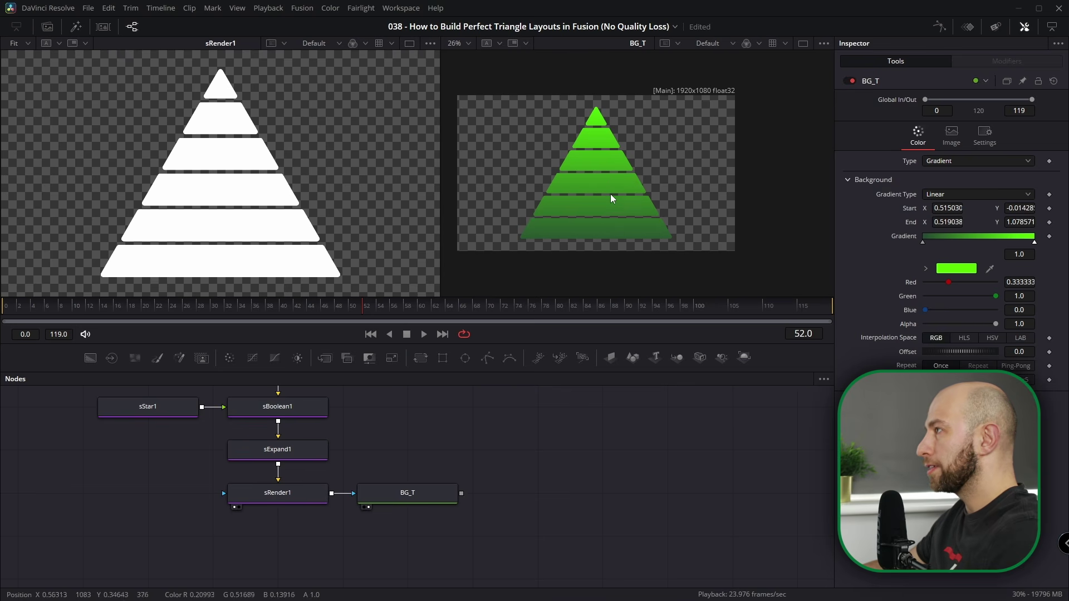
pyautogui.scroll(1, 610, 193)
pyautogui.scroll(2, 615, 216)
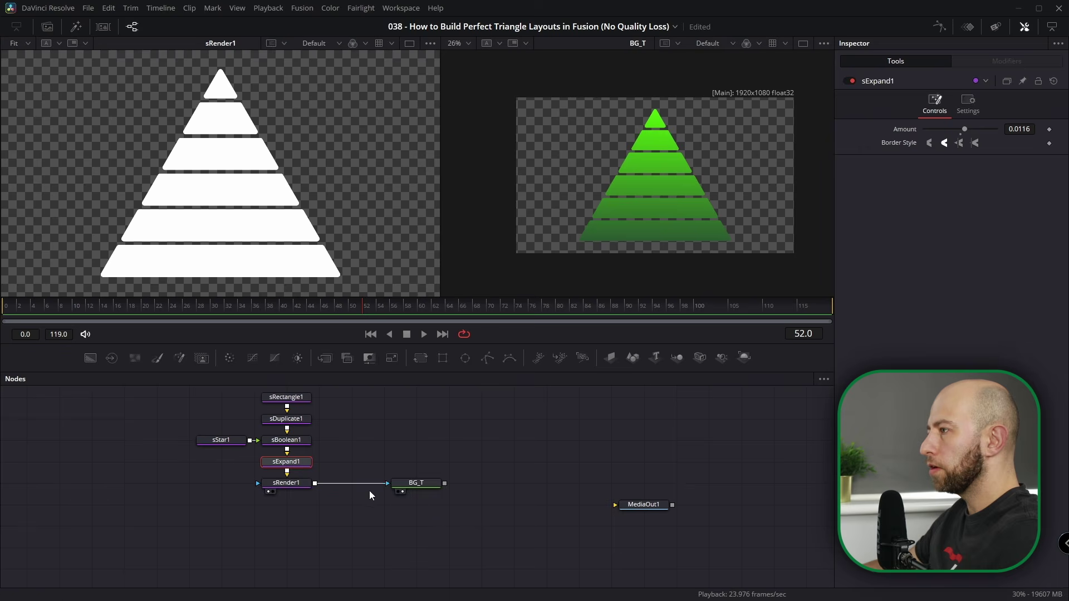
pyautogui.click(360, 491)
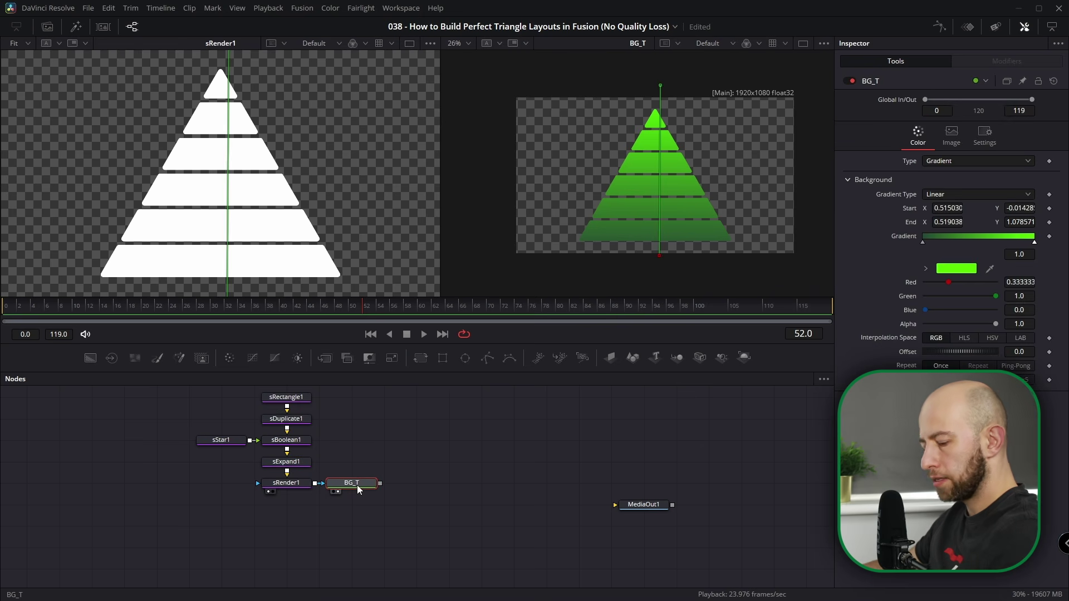
# - Add a second transparent background below the shape nodes, merge BG_T over it and show the Merge in the first viewer
pyautogui.moveTo(89, 357); pyautogui.dragTo(221, 548)
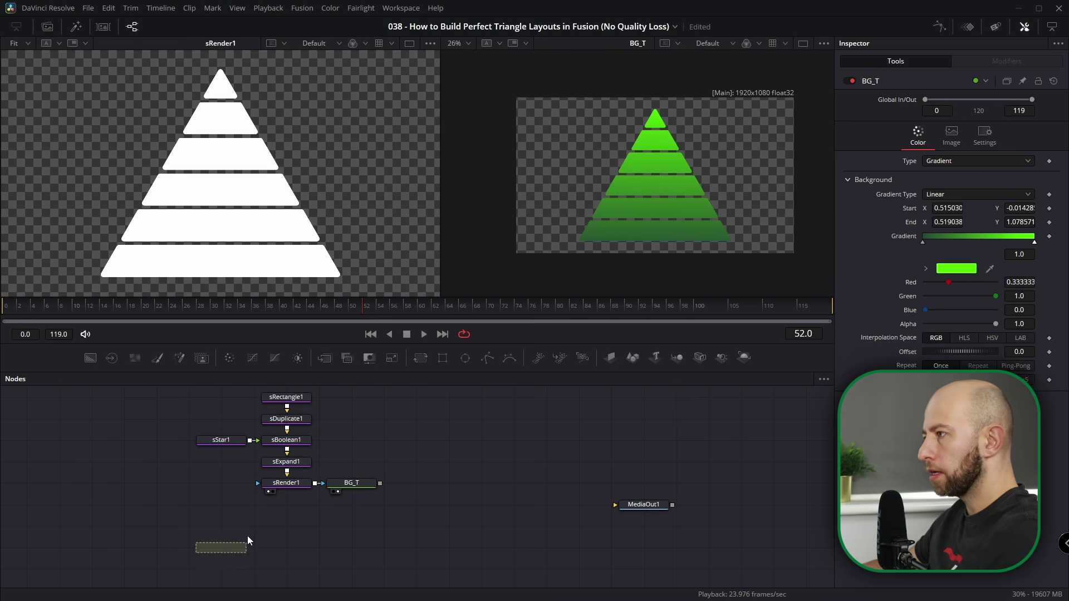
pyautogui.moveTo(380, 483); pyautogui.dragTo(249, 547)
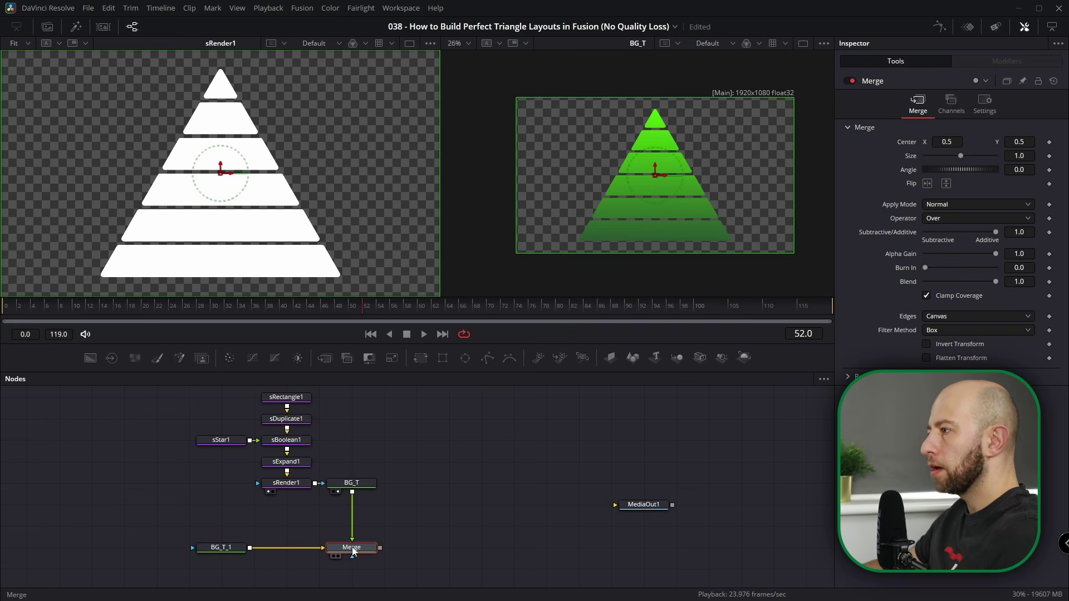
pyautogui.press('1')
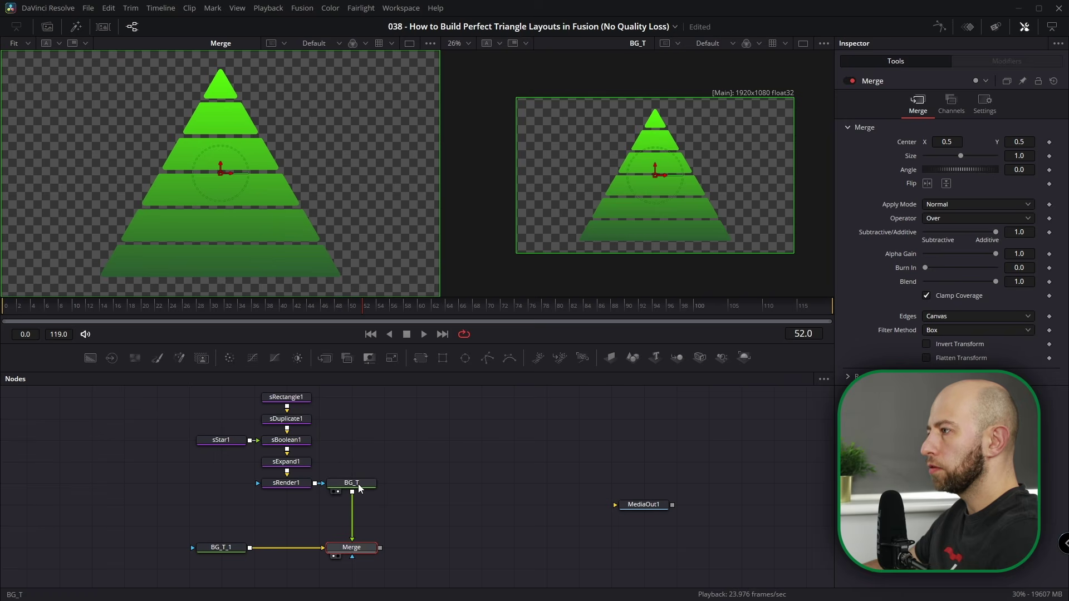
# - Add a Transform node after BG_T and move its Center to about X 0.514, Y 0.507
pyautogui.click(359, 488)
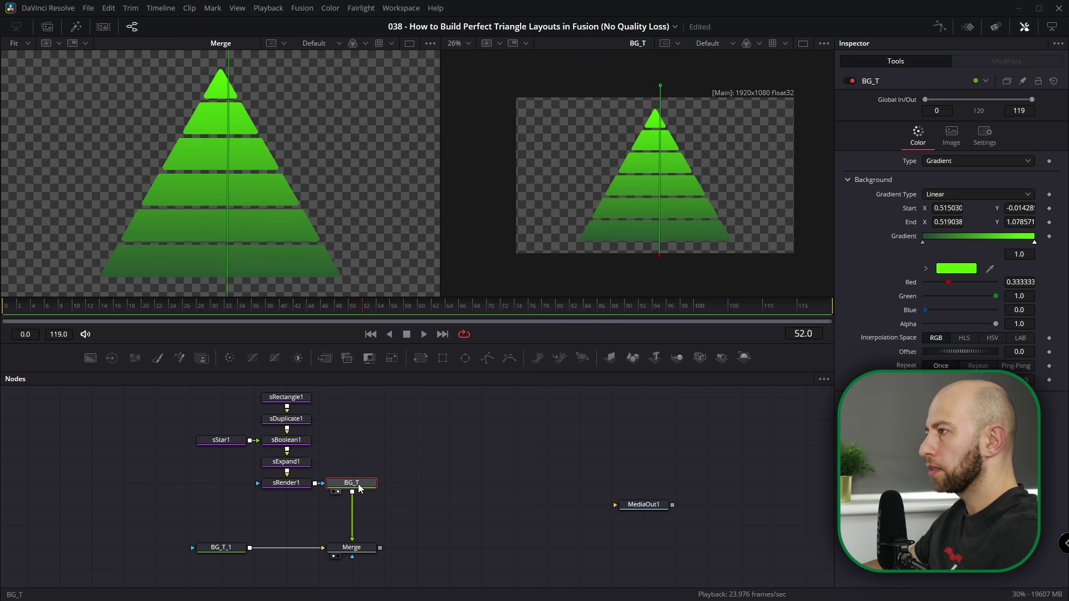
pyautogui.click(420, 358)
pyautogui.moveTo(313, 208)
pyautogui.mouseDown()
pyautogui.moveTo(258, 215)
pyautogui.moveTo(300, 177)
pyautogui.moveTo(308, 216)
pyautogui.moveTo(266, 209)
pyautogui.moveTo(328, 205)
pyautogui.mouseUp()
pyautogui.scroll(-3, 312, 208)
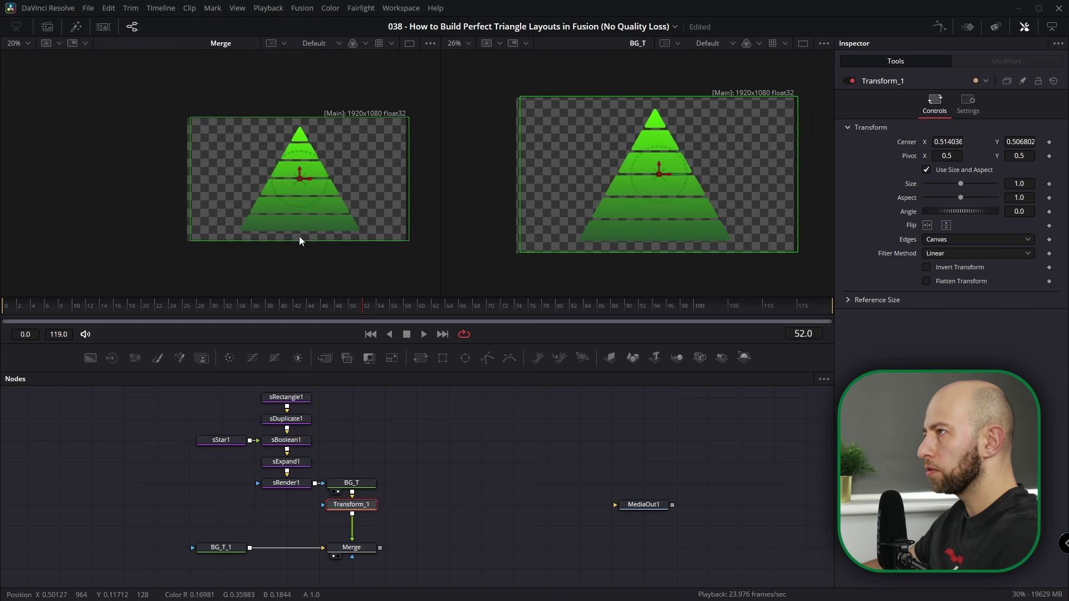
pyautogui.scroll(3, 291, 216)
# - Move sRender1 down, add an sTransform node after sExpand1 and set its Y Offset to -0.016
pyautogui.moveTo(286, 483); pyautogui.dragTo(286, 503)
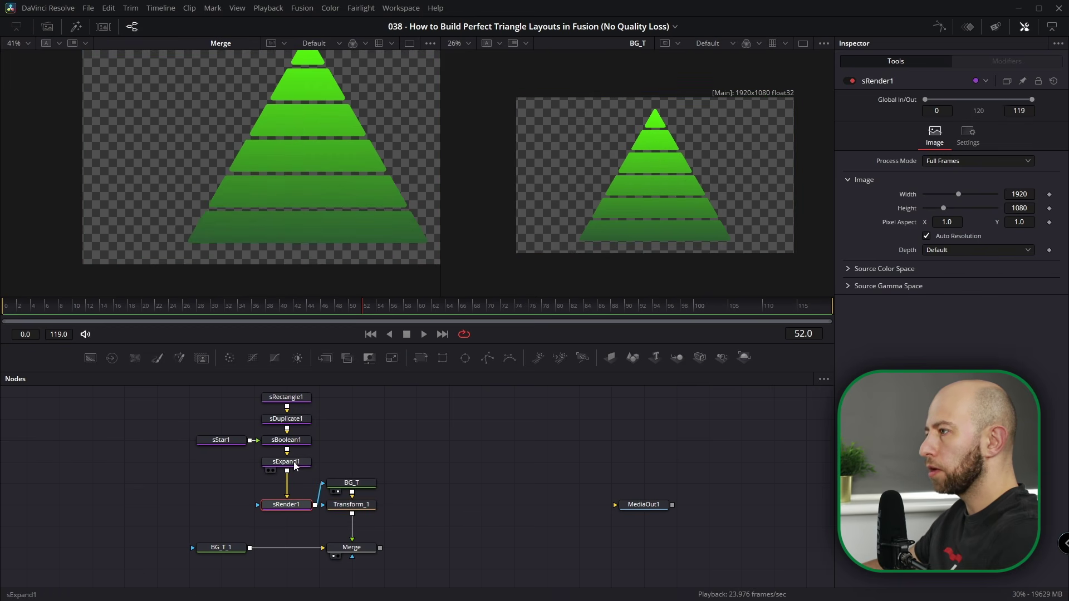
pyautogui.click(297, 464)
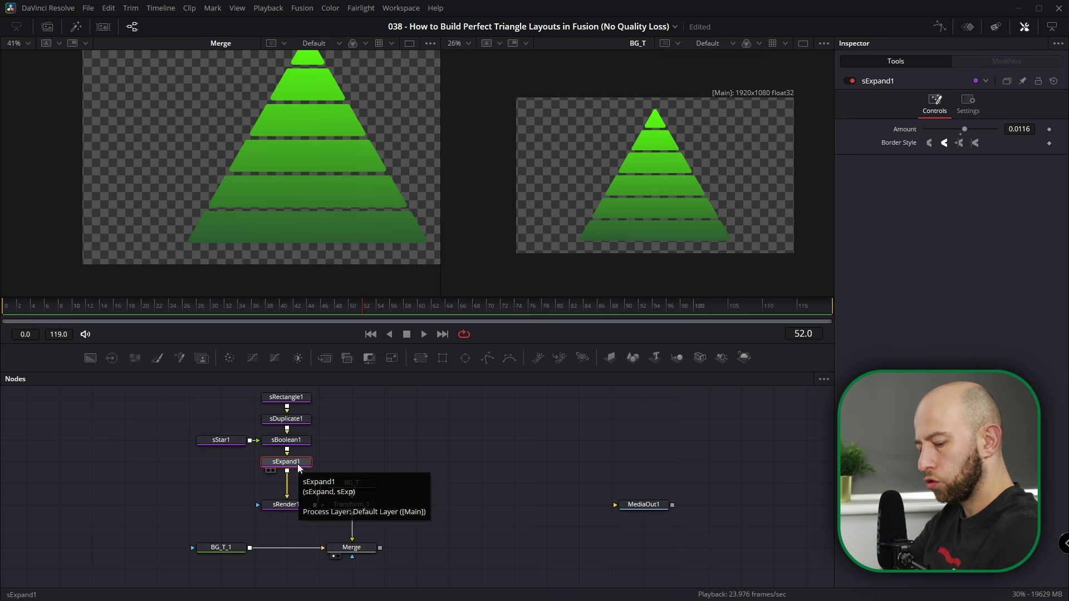
pyautogui.hotkey('shift', 'space')
pyautogui.write('stra')
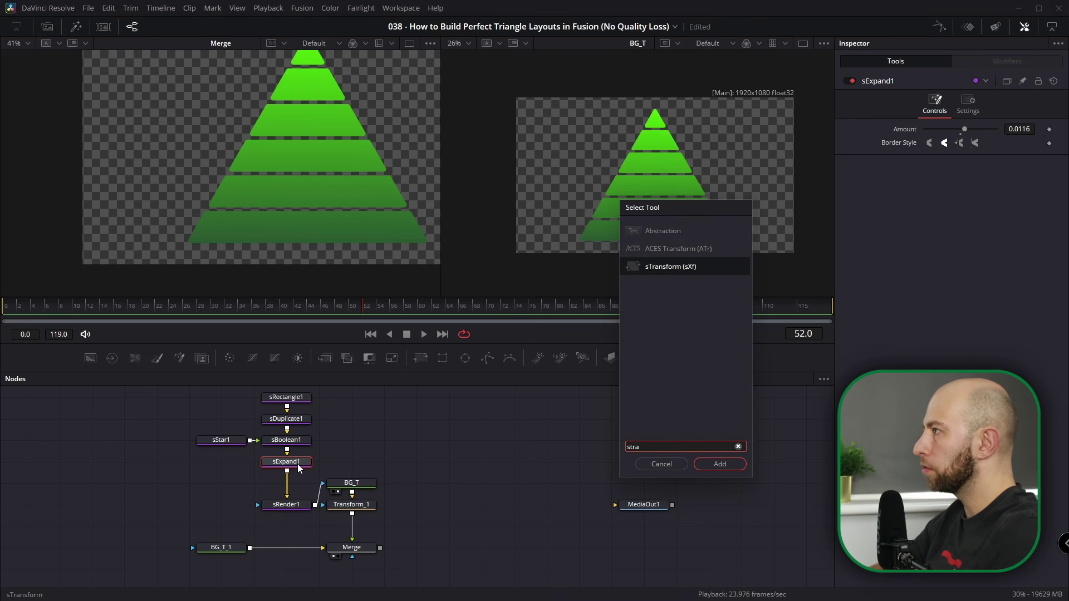
pyautogui.press('Return')
pyautogui.moveTo(1029, 143)
pyautogui.mouseDown()
pyautogui.moveTo(1016, 155)
pyautogui.moveTo(990, 146)
pyautogui.moveTo(1055, 146)
pyautogui.moveTo(1027, 147)
pyautogui.mouseUp()
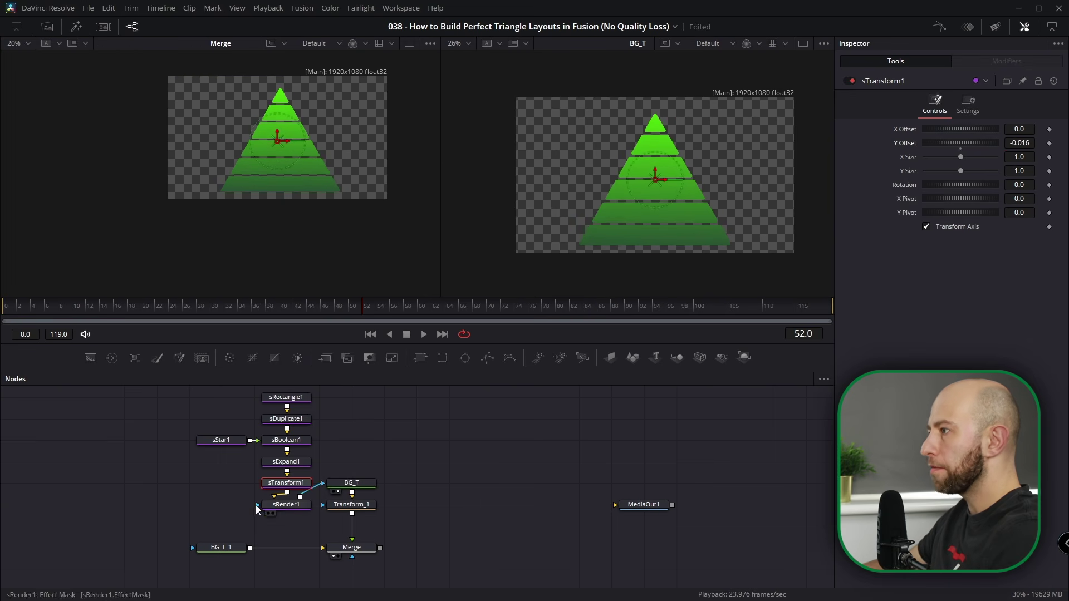
pyautogui.click(352, 508)
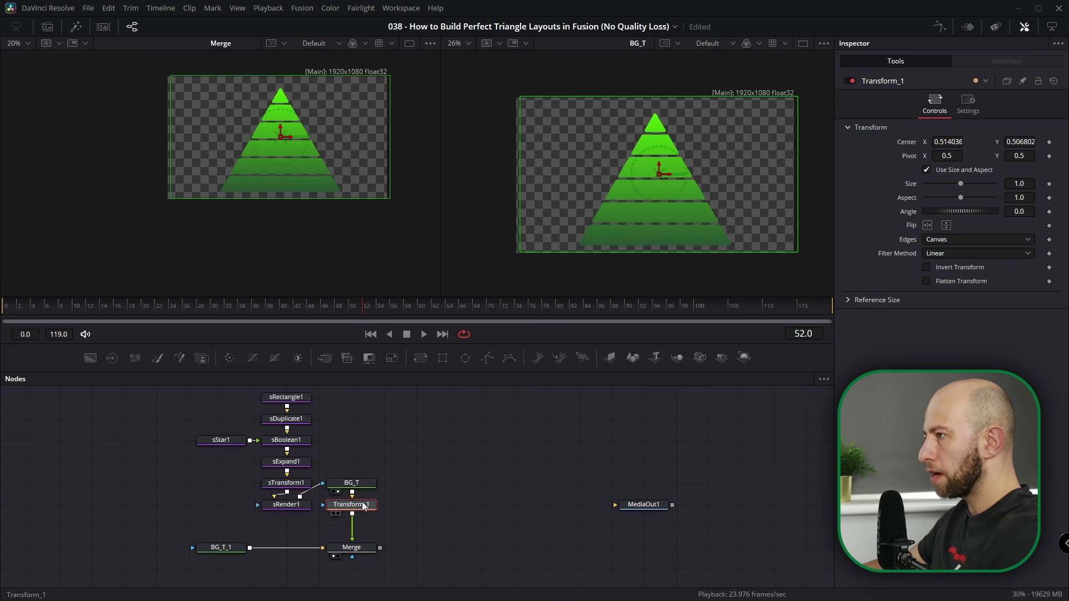
pyautogui.click(291, 511)
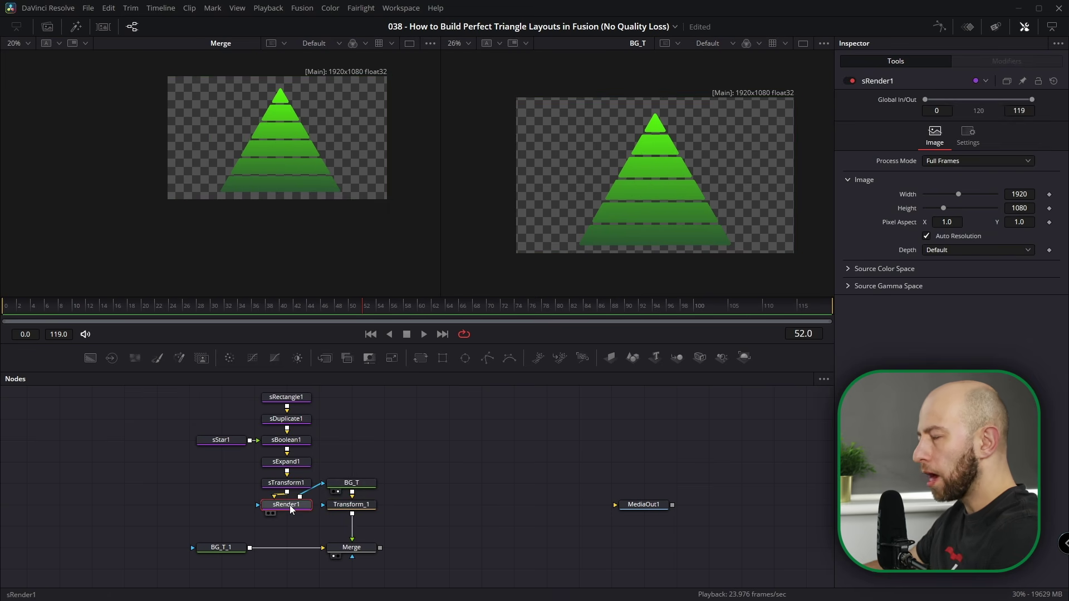
# - Delete the sRender1, Transform_1, BG_T_1, Merge and sTransform1 nodes, keeping BG_T
pyautogui.press('Delete')
pyautogui.click(362, 507)
pyautogui.press('Delete')
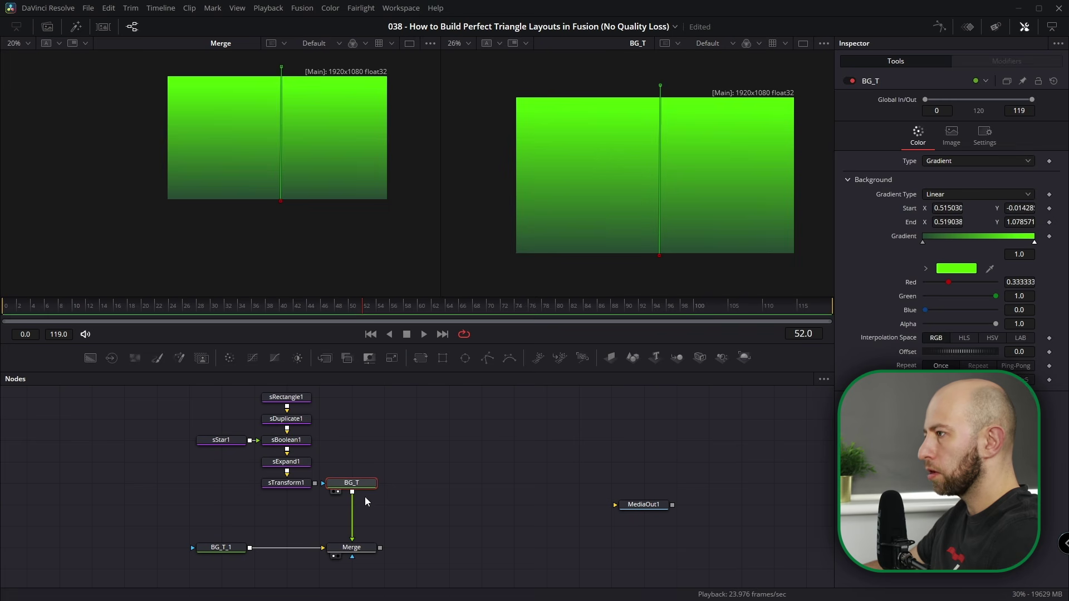
pyautogui.moveTo(415, 533); pyautogui.dragTo(158, 559)
pyautogui.press('Delete')
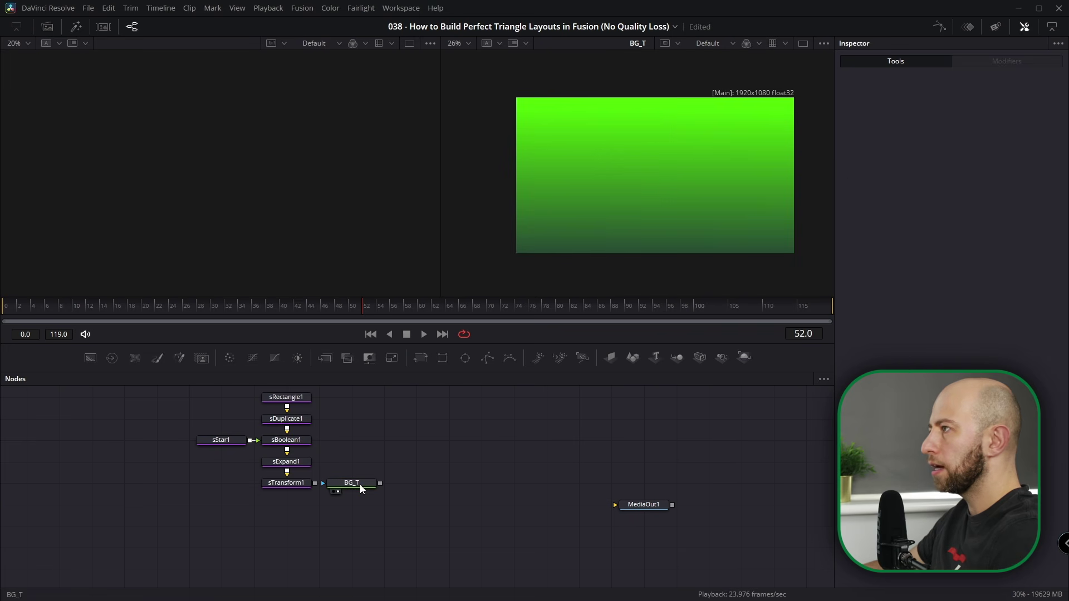
pyautogui.scroll(3, 317, 489)
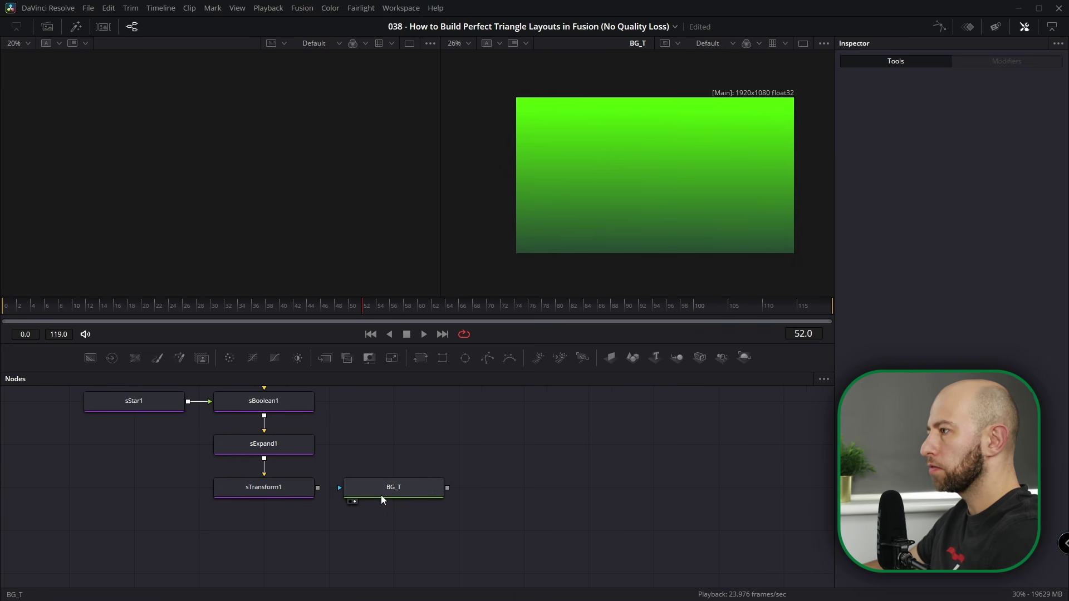
pyautogui.scroll(-1, 314, 480)
# - Add an sRender node after sExpand1, mask BG_T with its output and check the sliced triangle in the second viewer
pyautogui.hotkey('shift', 'space')
pyautogui.write('srender')
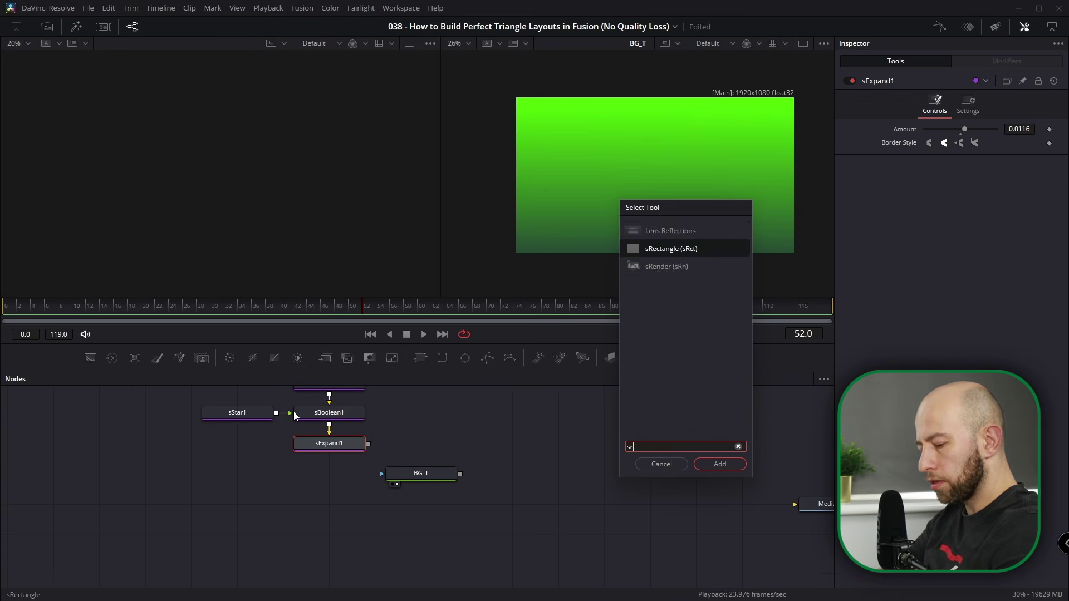
pyautogui.press('Return')
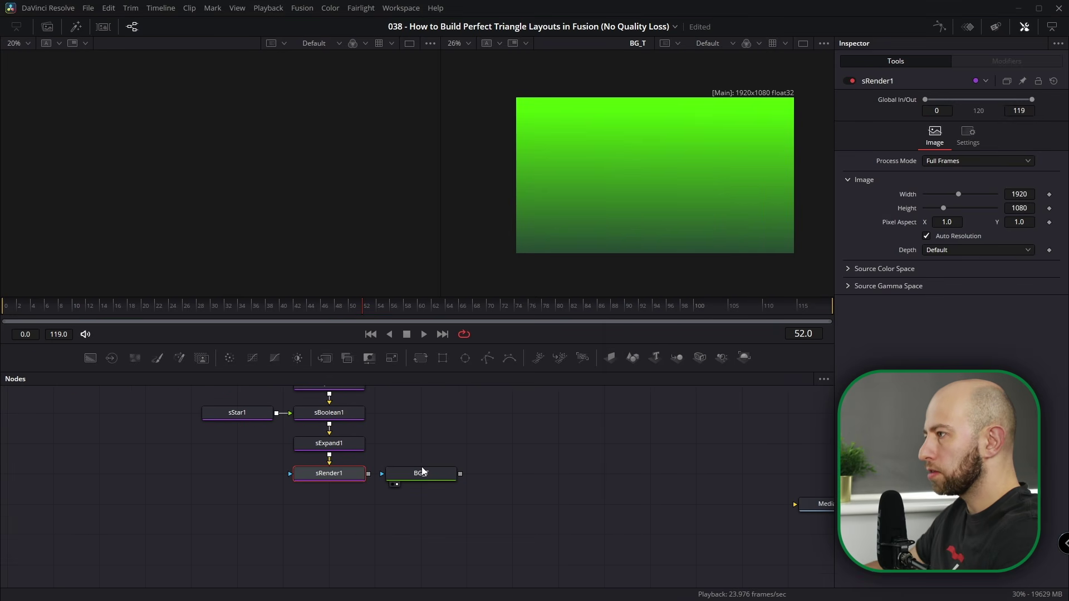
pyautogui.moveTo(368, 473); pyautogui.dragTo(405, 475)
pyautogui.click(405, 476)
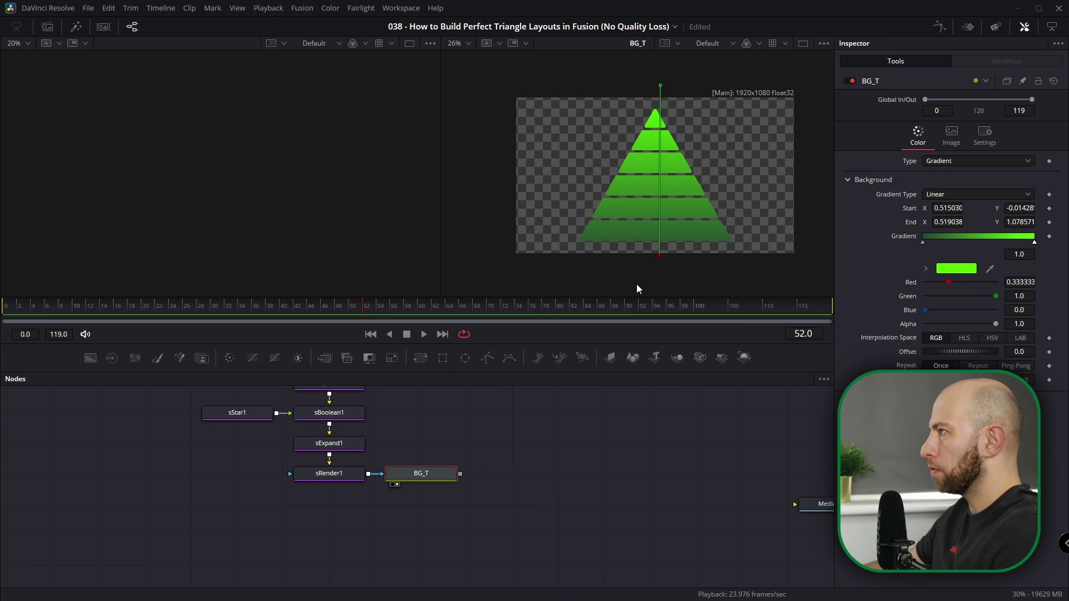
pyautogui.scroll(5, 704, 247)
pyautogui.scroll(-5, 683, 219)
pyautogui.scroll(1, 669, 219)
pyautogui.click(580, 486)
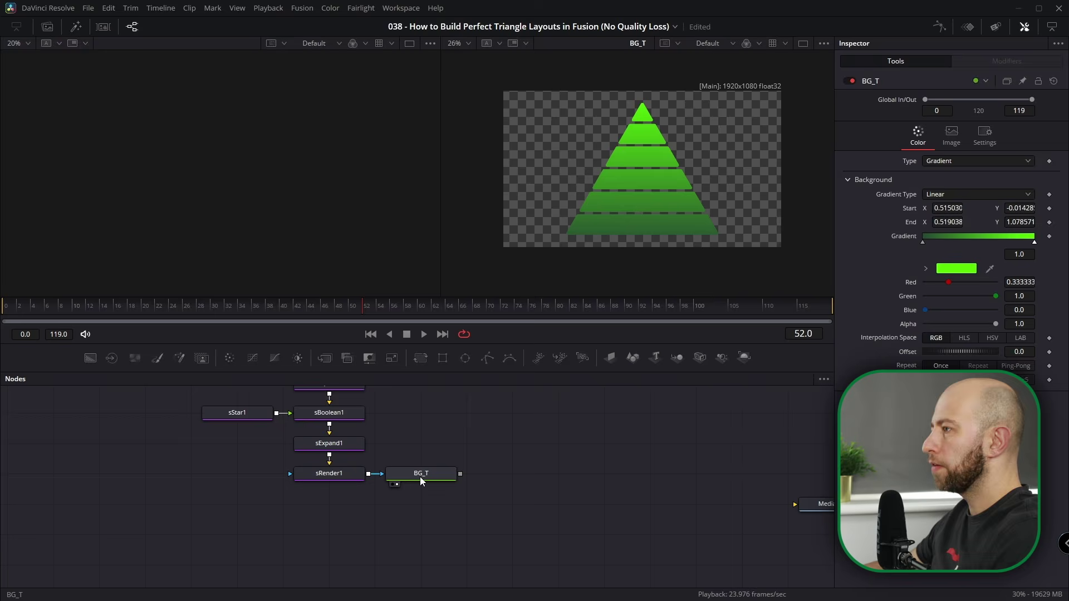
# - Move BG_T farther away from the shape nodes, disconnected from sRender1, and delete sRender1
pyautogui.moveTo(415, 476); pyautogui.dragTo(460, 476)
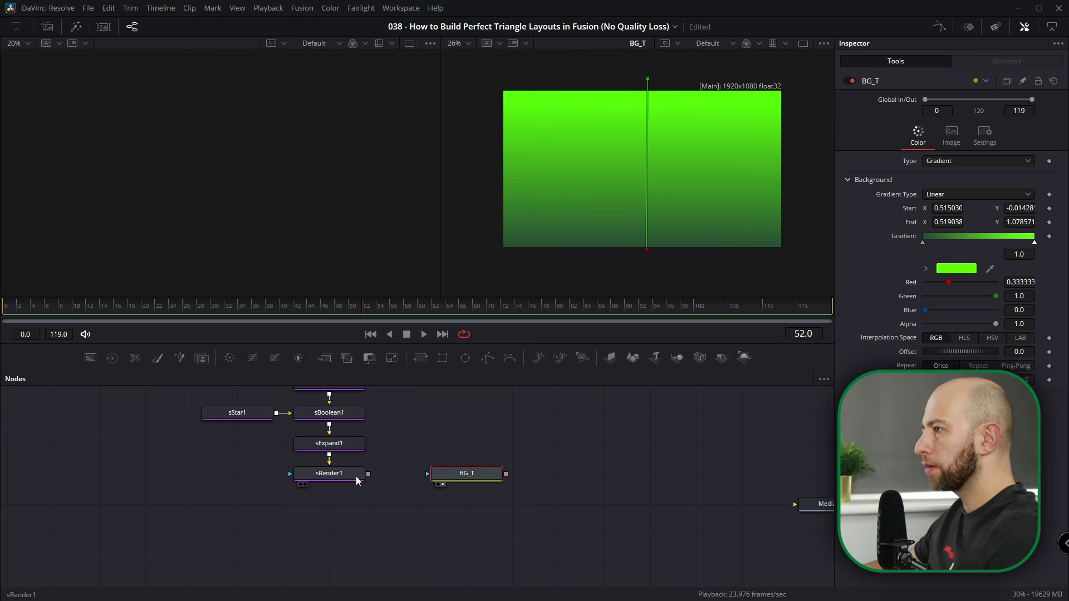
pyautogui.click(339, 475)
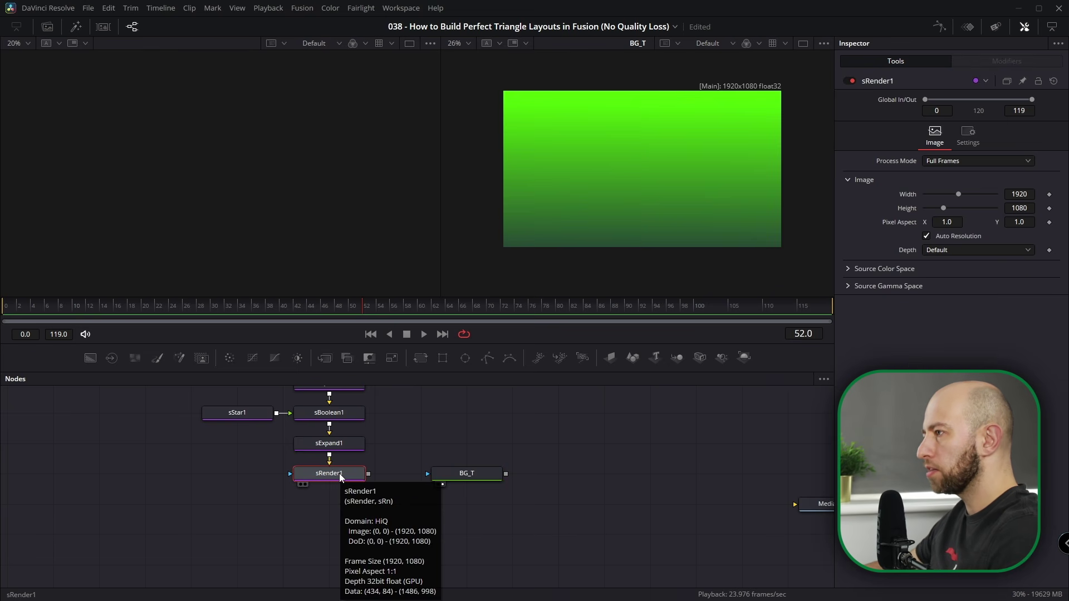
pyautogui.press('Delete')
# - Add an Extrude 3D node after sExpand1 and connect BG_T to it as the material
pyautogui.click(339, 445)
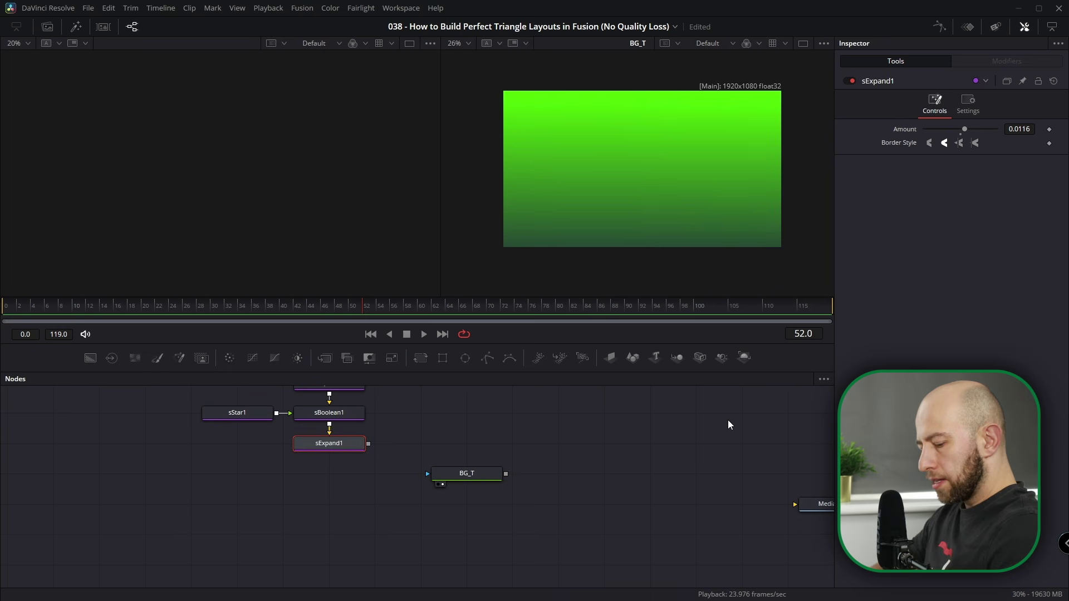
pyautogui.hotkey('shift', 'space')
pyautogui.write('extrude')
pyautogui.press('Return')
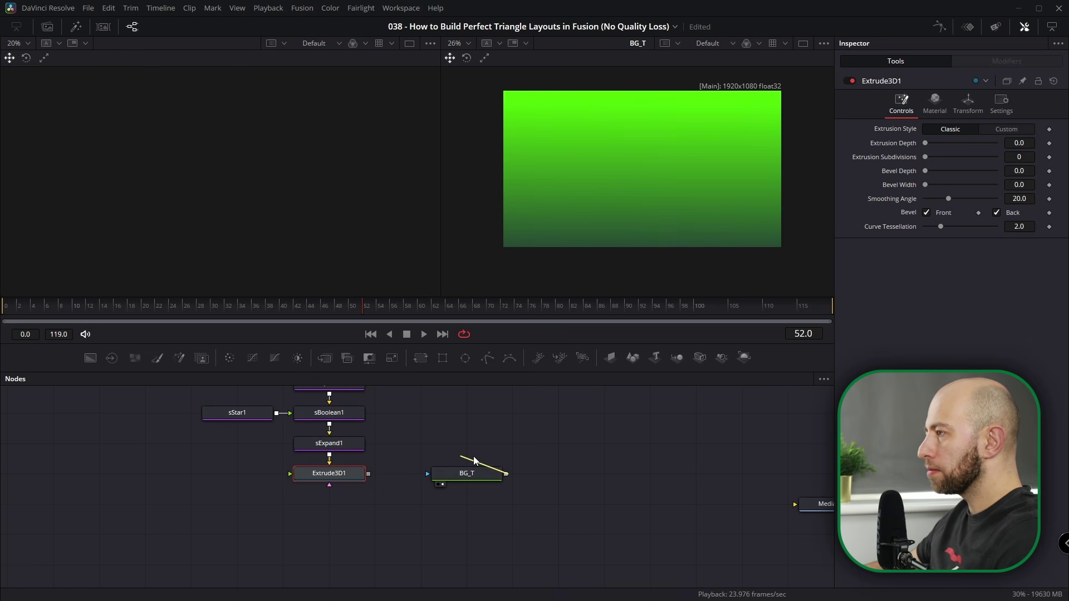
pyautogui.moveTo(289, 491); pyautogui.dragTo(293, 474)
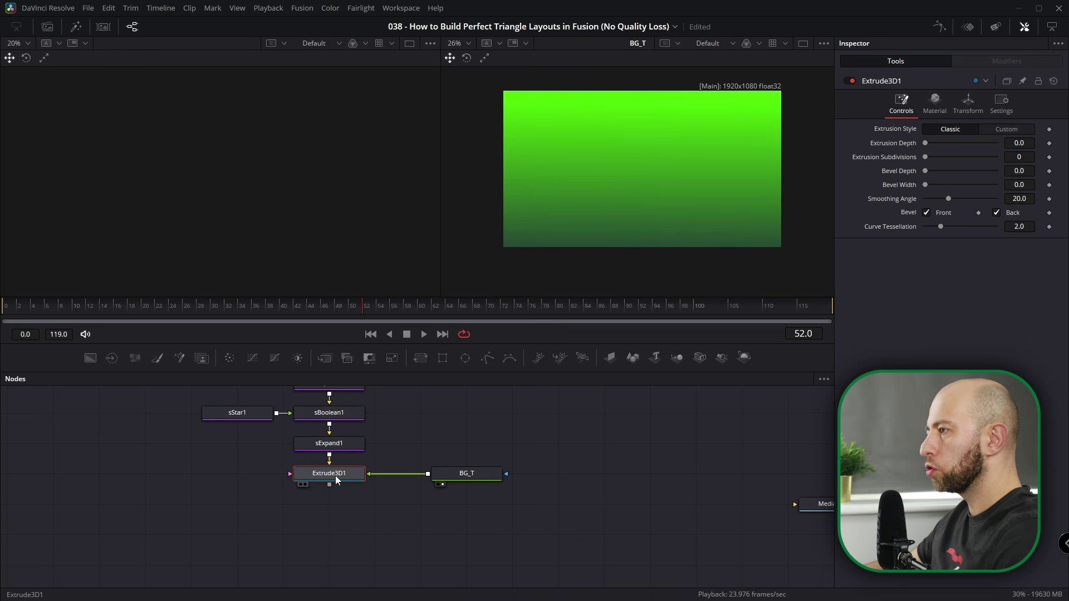
# - Show Extrude3D1 in the first viewer and frame the whole triangle in perspective
pyautogui.press('1')
pyautogui.scroll(4, 249, 197)
pyautogui.moveTo(249, 197); pyautogui.dragTo(288, 243)
pyautogui.scroll(-1, 274, 177)
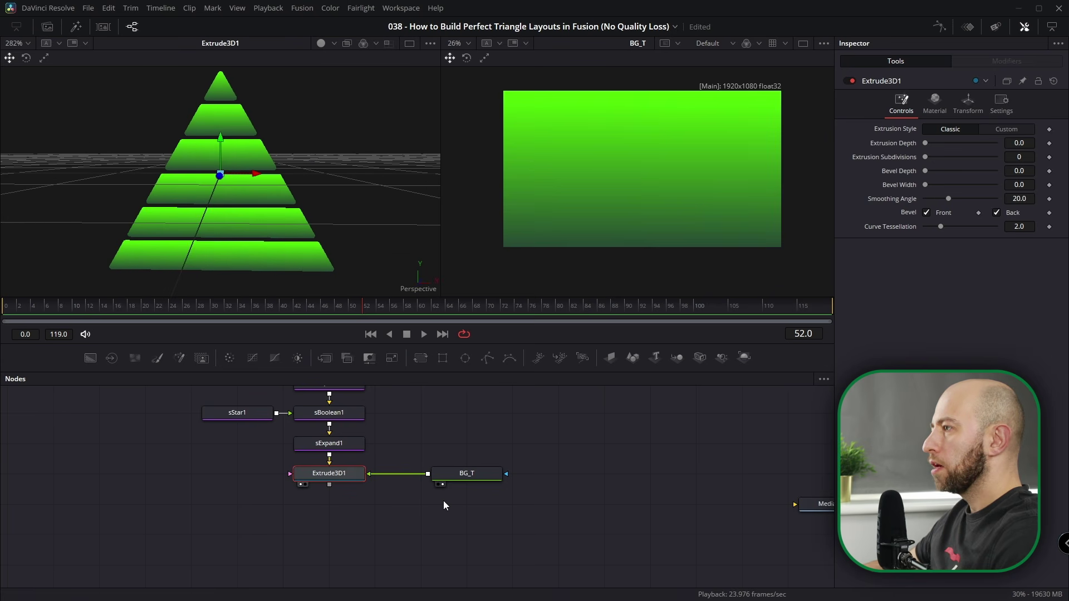
pyautogui.moveTo(446, 499); pyautogui.dragTo(457, 468)
pyautogui.scroll(-3, 440, 472)
pyautogui.moveTo(394, 478); pyautogui.dragTo(411, 475)
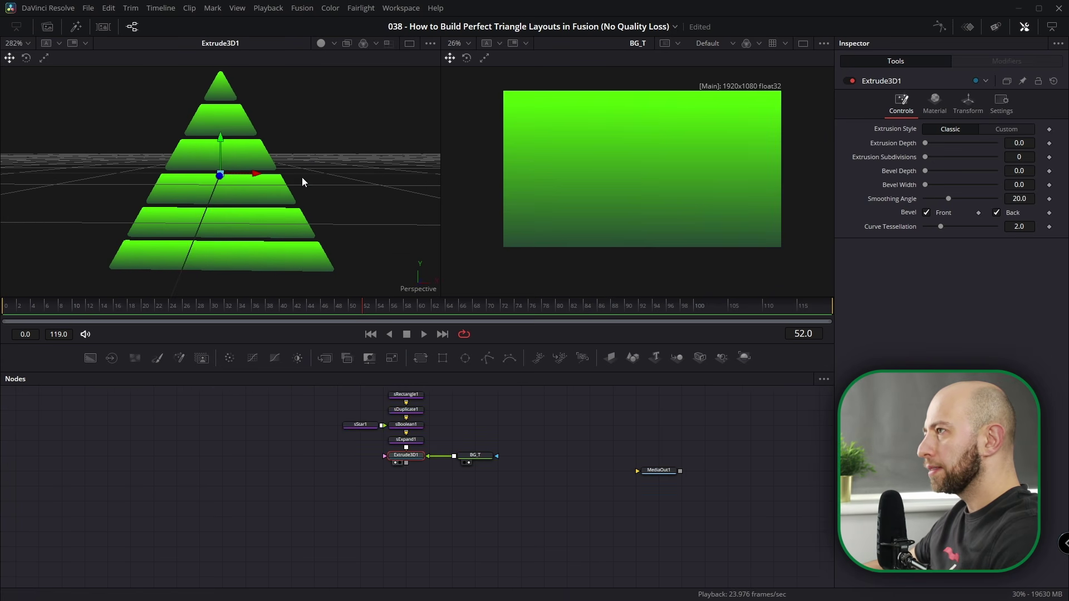
# - Set the Extrusion Depth of Extrude3D1 to 0.03 while viewing the bars from the side
pyautogui.scroll(2, 302, 177)
pyautogui.moveTo(302, 177); pyautogui.dragTo(216, 210)
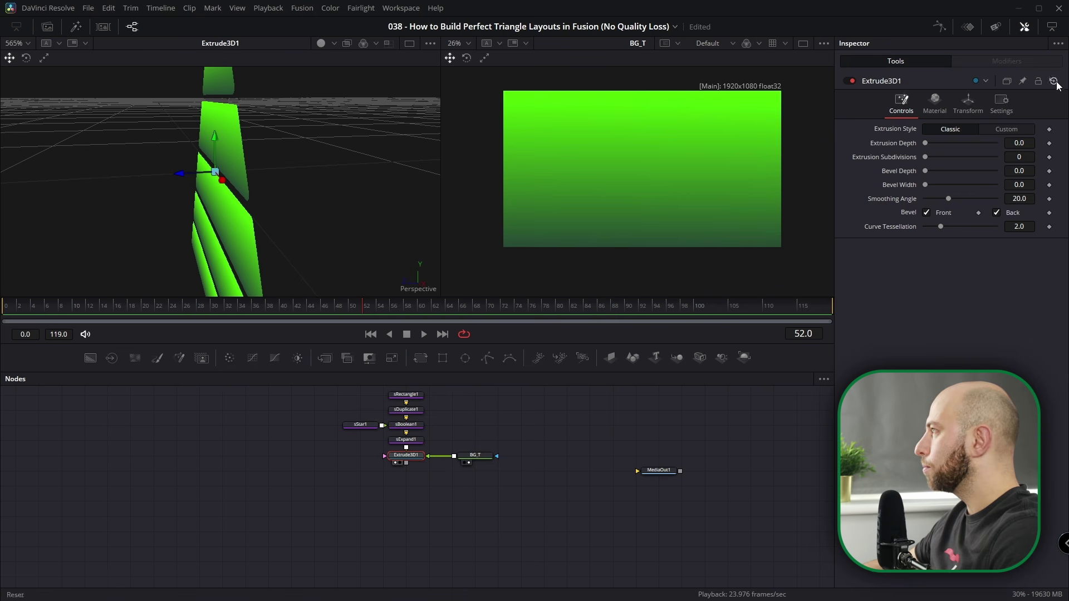
pyautogui.click(1019, 143)
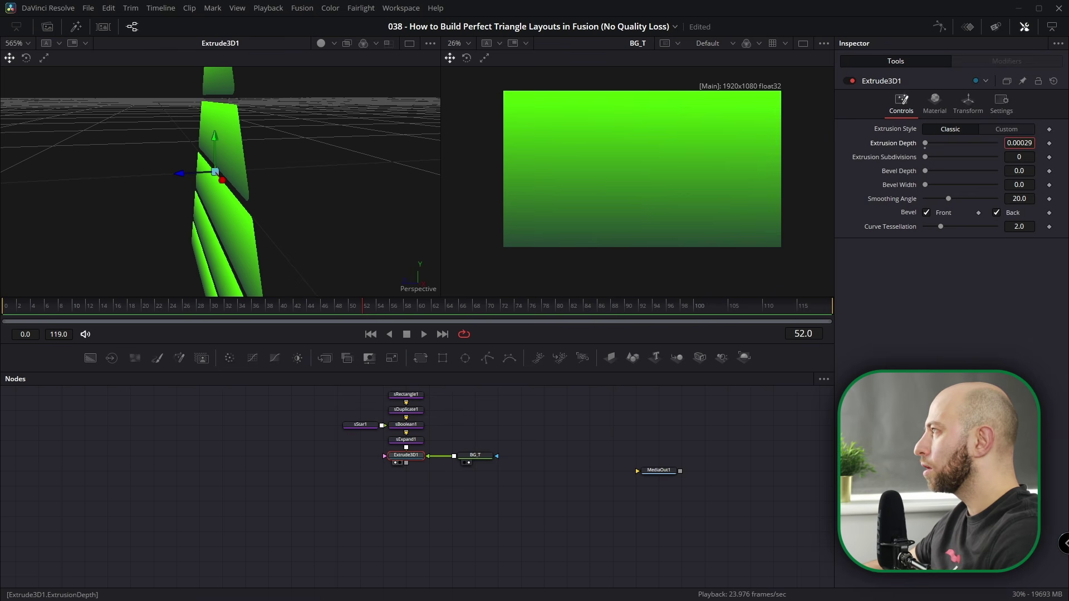
pyautogui.moveTo(1019, 143); pyautogui.dragTo(1026, 143)
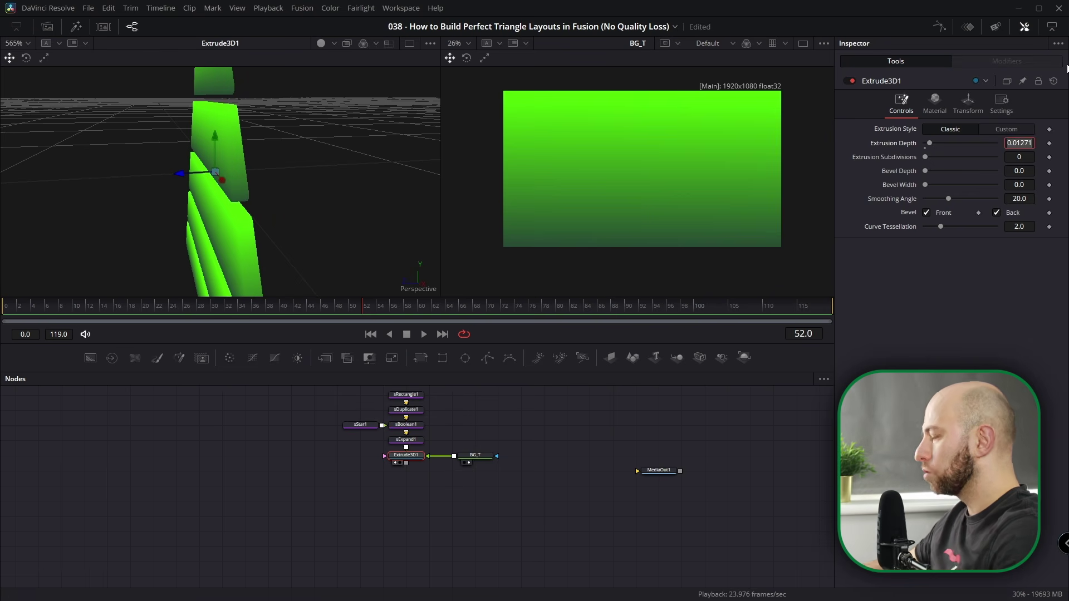
pyautogui.write('0.03')
pyautogui.press('Return')
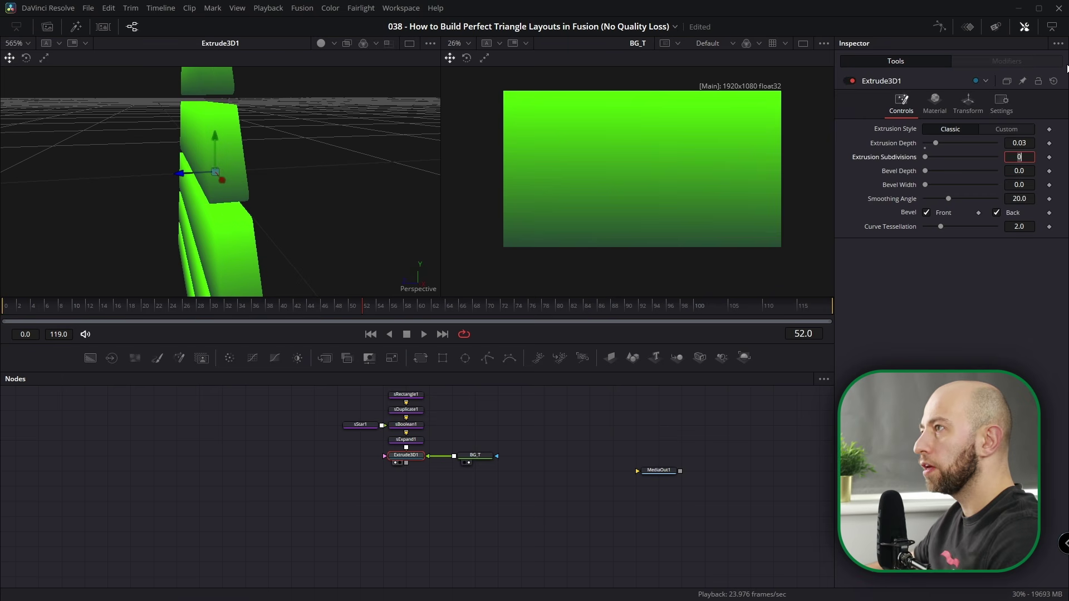
# - Examine the thickness, rounded corners and gradient of the extruded bars up close and from several angles
pyautogui.scroll(-3, 256, 224)
pyautogui.moveTo(234, 219); pyautogui.dragTo(230, 182)
pyautogui.scroll(5, 229, 180)
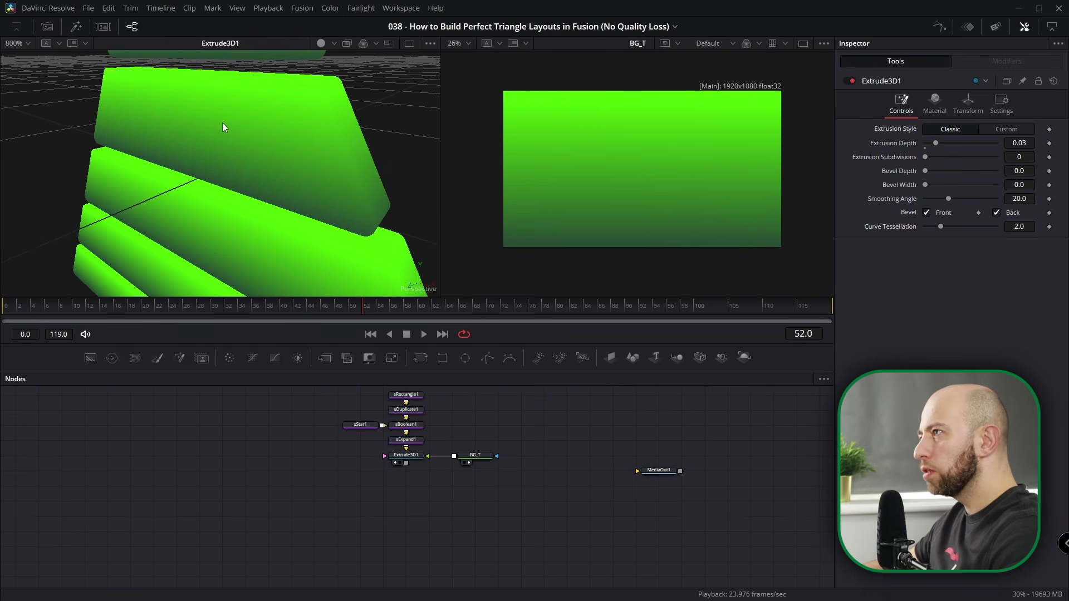
pyautogui.moveTo(336, 156); pyautogui.dragTo(379, 135)
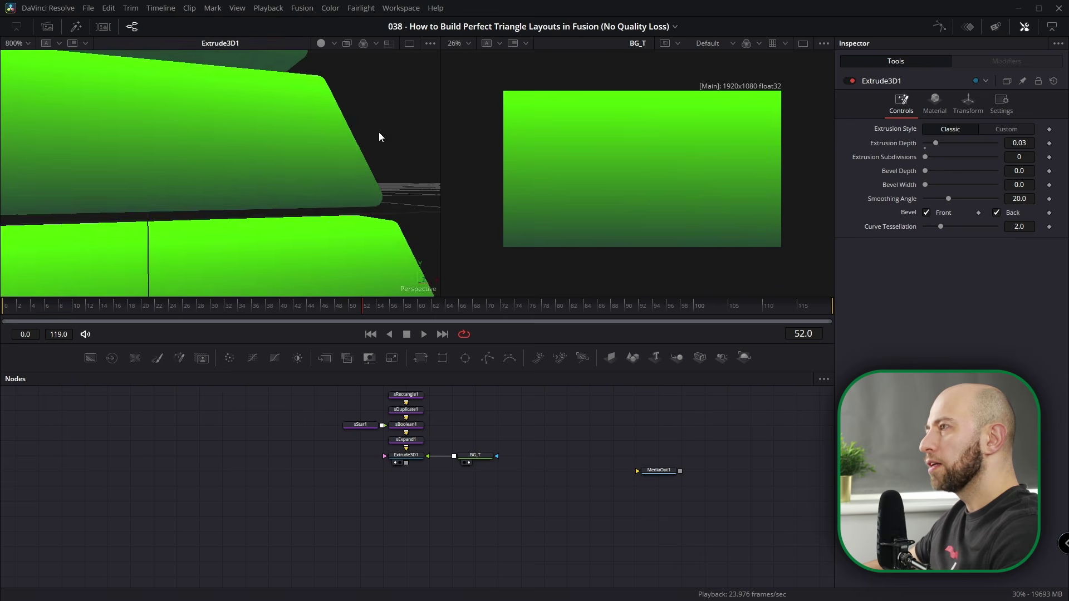
pyautogui.scroll(-2, 267, 189)
pyautogui.moveTo(279, 192); pyautogui.dragTo(256, 198)
pyautogui.scroll(-3, 256, 199)
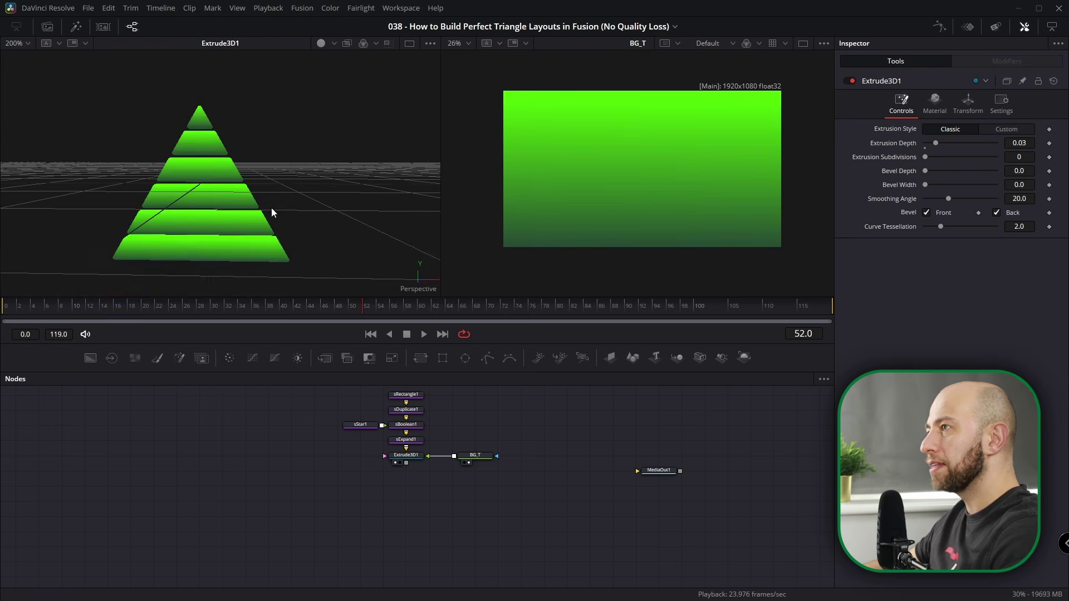
pyautogui.scroll(2, 412, 465)
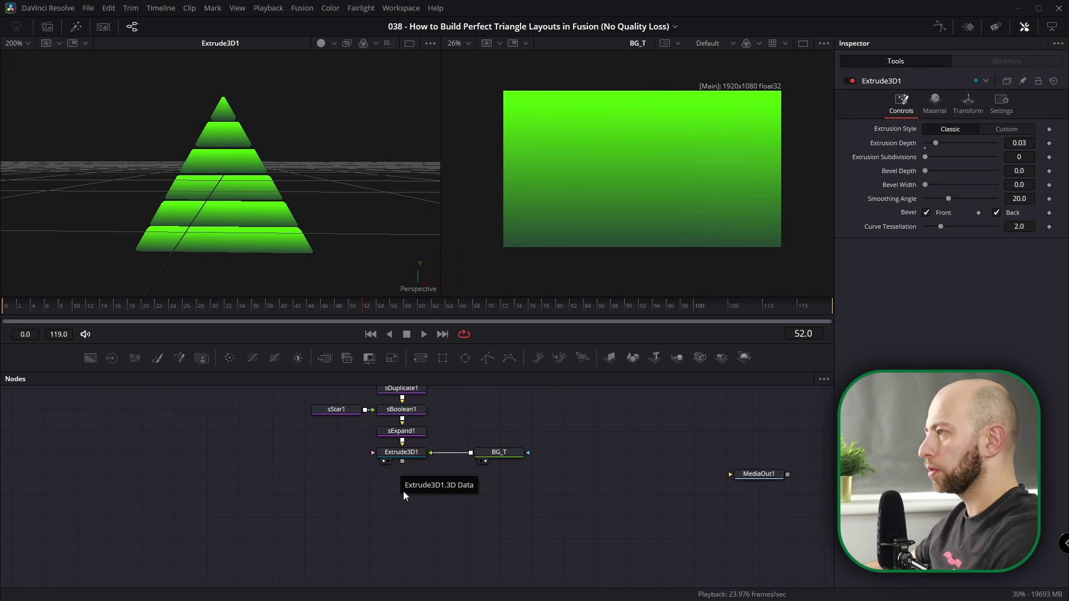
# - Add a Merge 3D node after Extrude3D1, with space left between the two nodes
pyautogui.scroll(2, 400, 472)
pyautogui.click(398, 445)
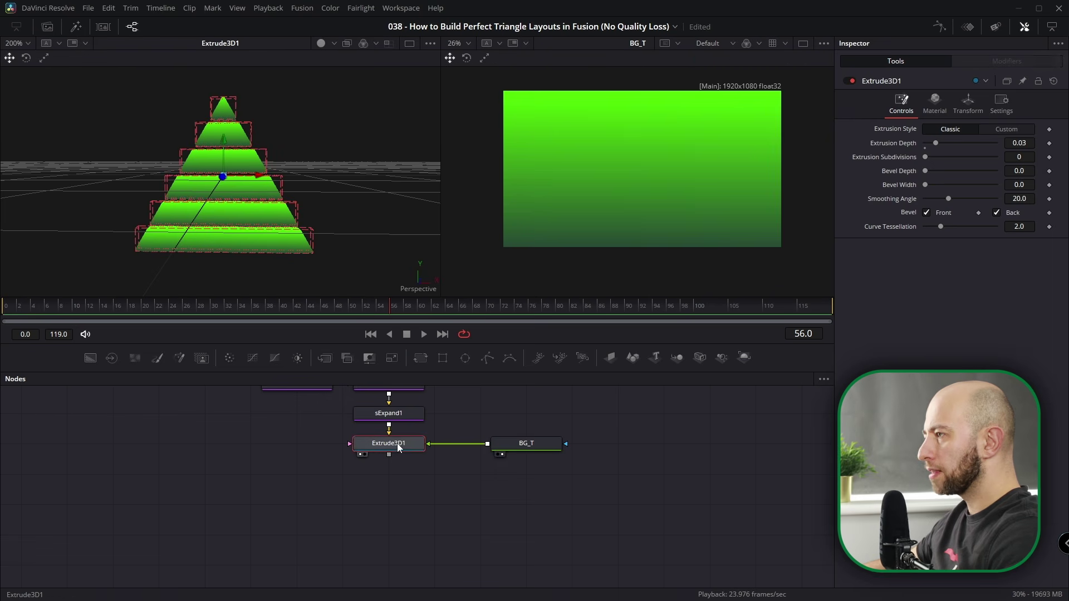
pyautogui.hotkey('shift', 'space')
pyautogui.write('merge')
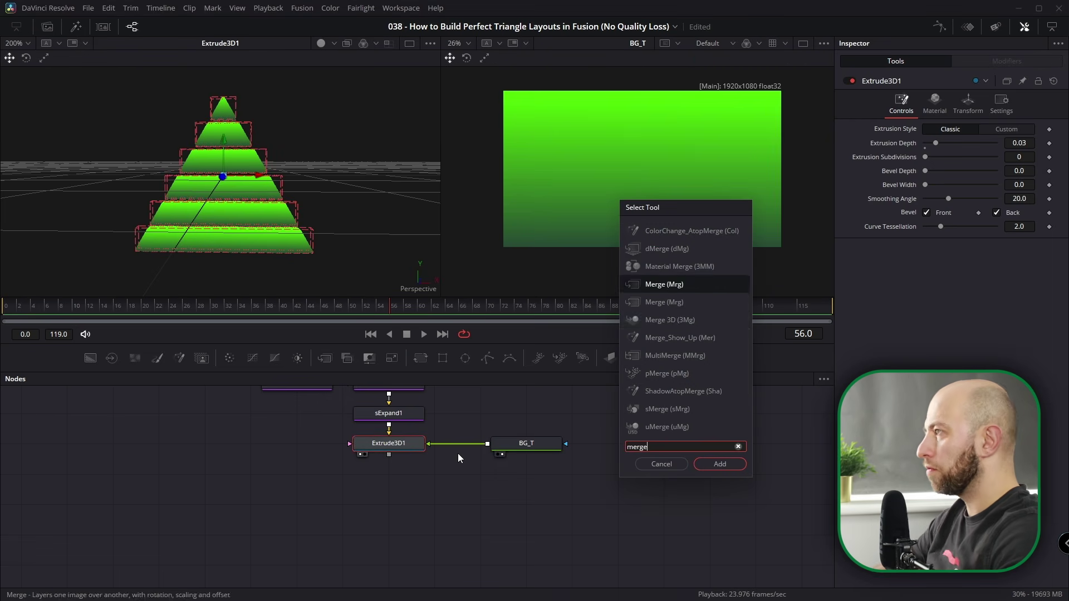
pyautogui.press('Down')
pyautogui.press('Down')
pyautogui.press('Return')
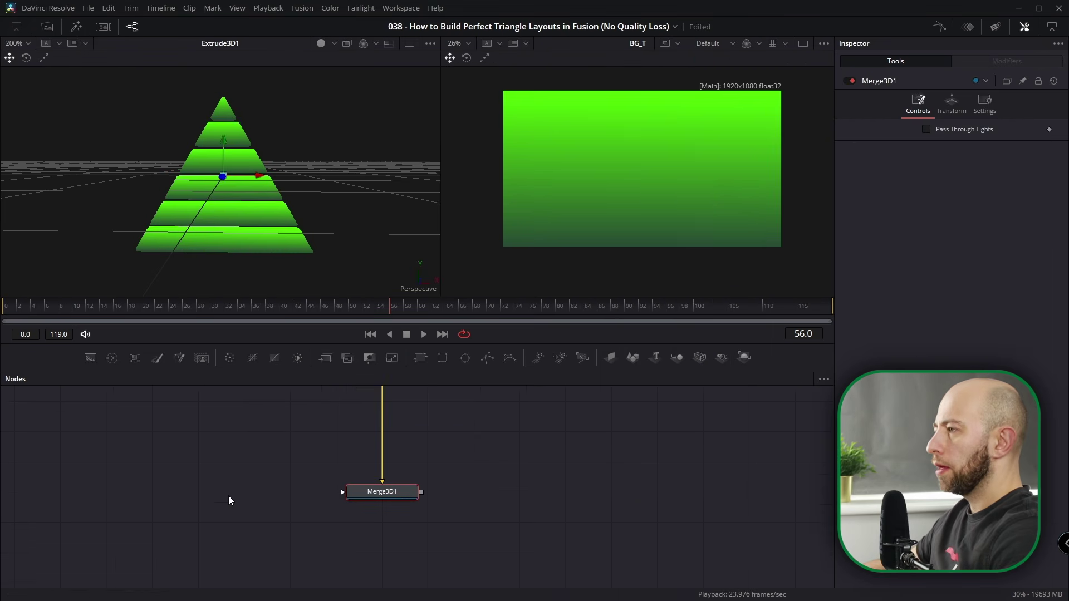
# - Add a Camera 3D node beside Merge3D1 and connect it to Merge3D1
pyautogui.hotkey('shift', 'space')
pyautogui.write('camera')
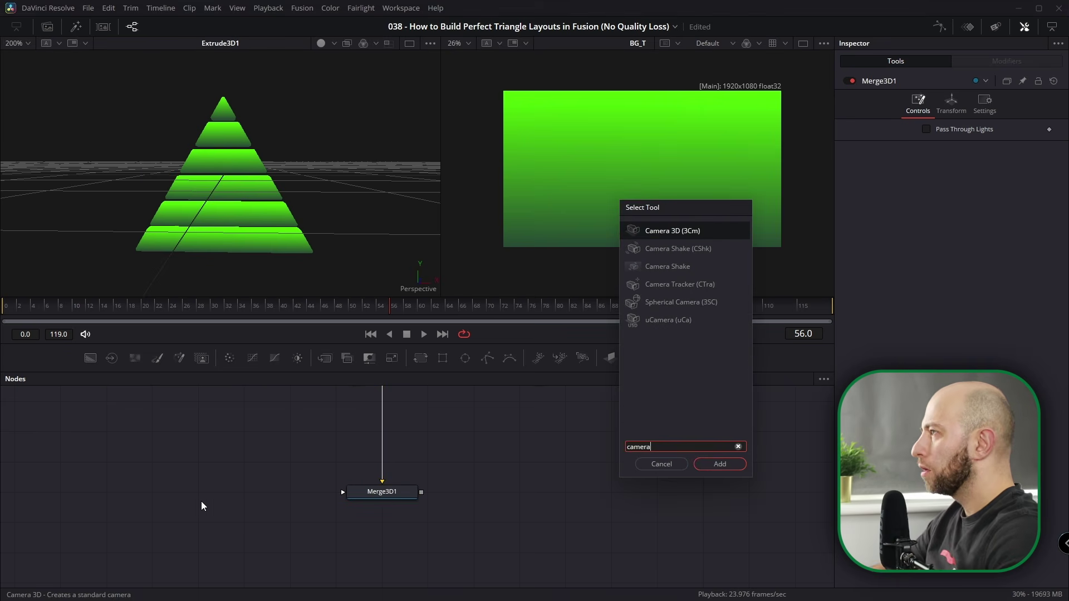
pyautogui.press('Return')
pyautogui.moveTo(282, 495); pyautogui.dragTo(343, 492)
# - Show Merge3D1 in the first viewer and pull Camera3D1 back from the triangle to a Z translation of about 0.624
pyautogui.click(384, 493)
pyautogui.press('1')
pyautogui.moveTo(176, 202); pyautogui.dragTo(299, 210)
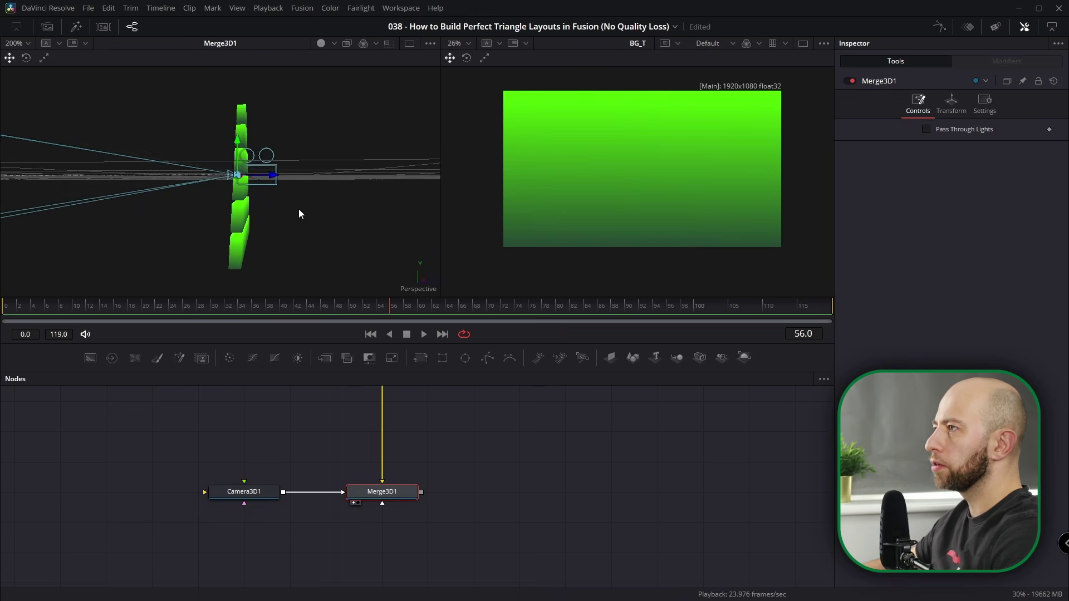
pyautogui.click(232, 500)
pyautogui.moveTo(257, 177); pyautogui.dragTo(438, 179)
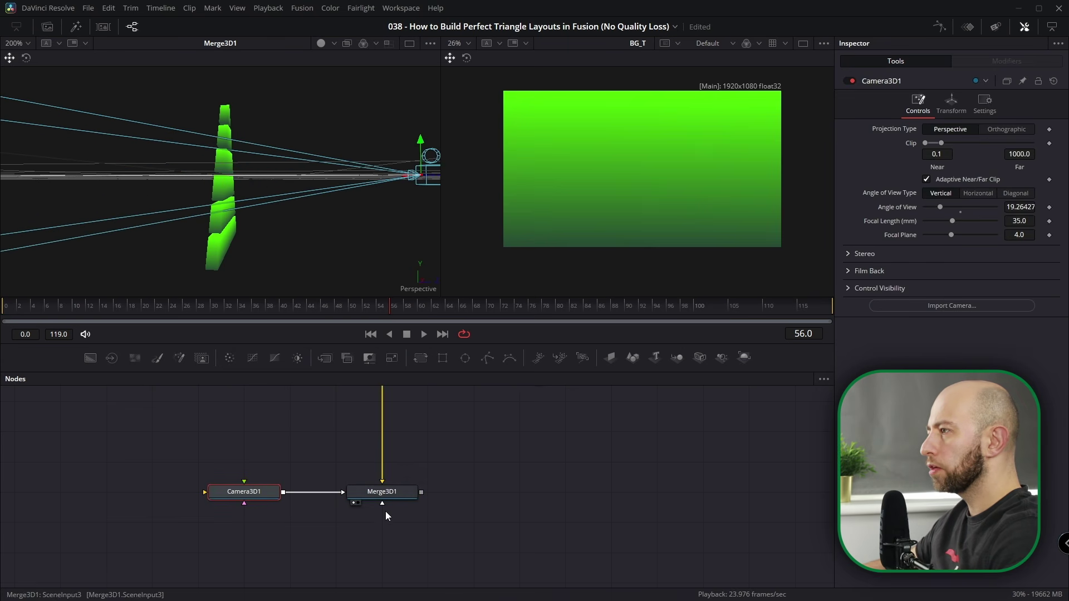
# - Add a transparent background node below Camera3D1
pyautogui.scroll(-3, 385, 511)
pyautogui.moveTo(385, 511); pyautogui.dragTo(392, 459)
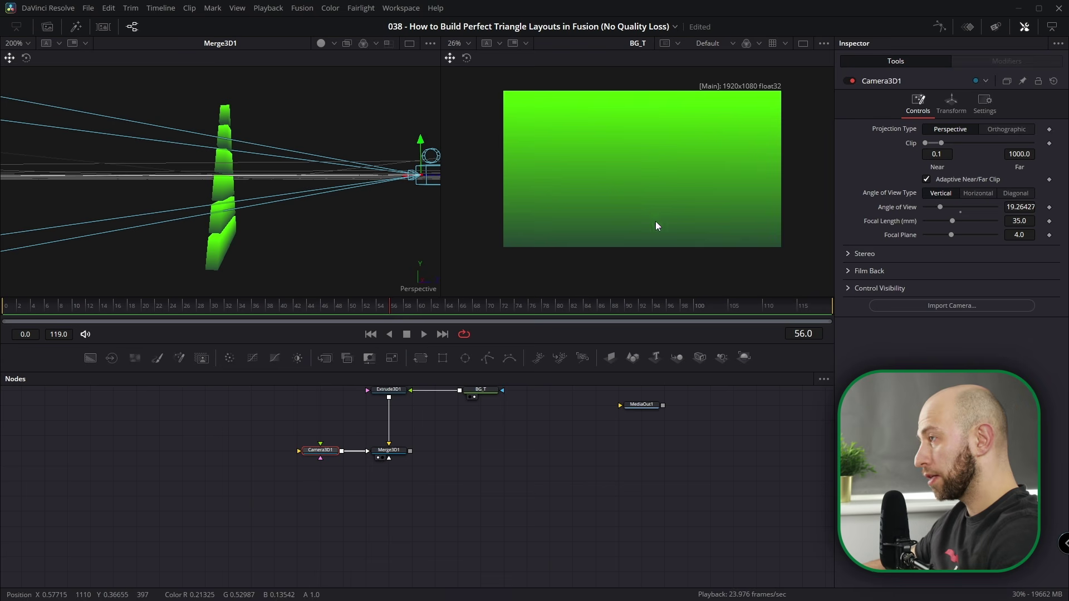
pyautogui.moveTo(92, 356); pyautogui.dragTo(272, 511)
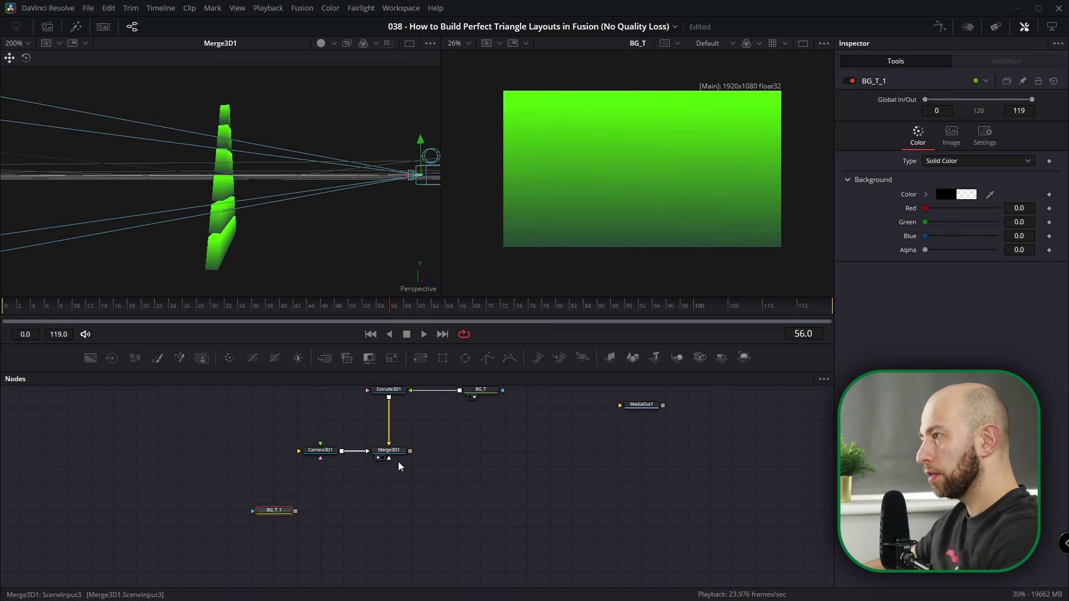
# - Add a Renderer 3D after Merge3D1, merge it over BG_T_1 and show the Merge in the second viewer
pyautogui.click(406, 449)
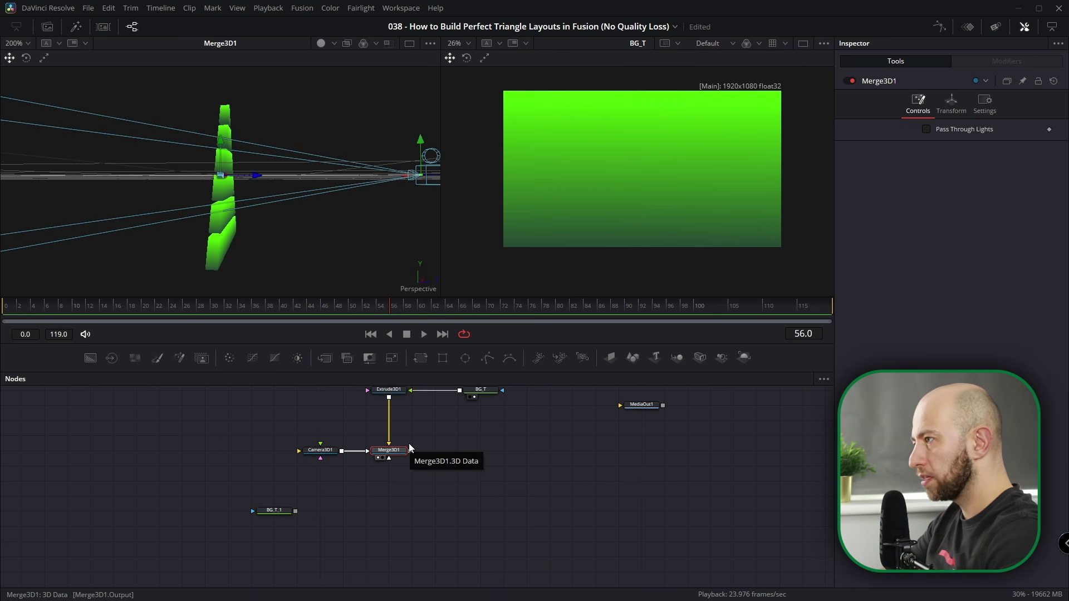
pyautogui.hotkey('shift', 'space')
pyautogui.write('rendere')
pyautogui.press('Return')
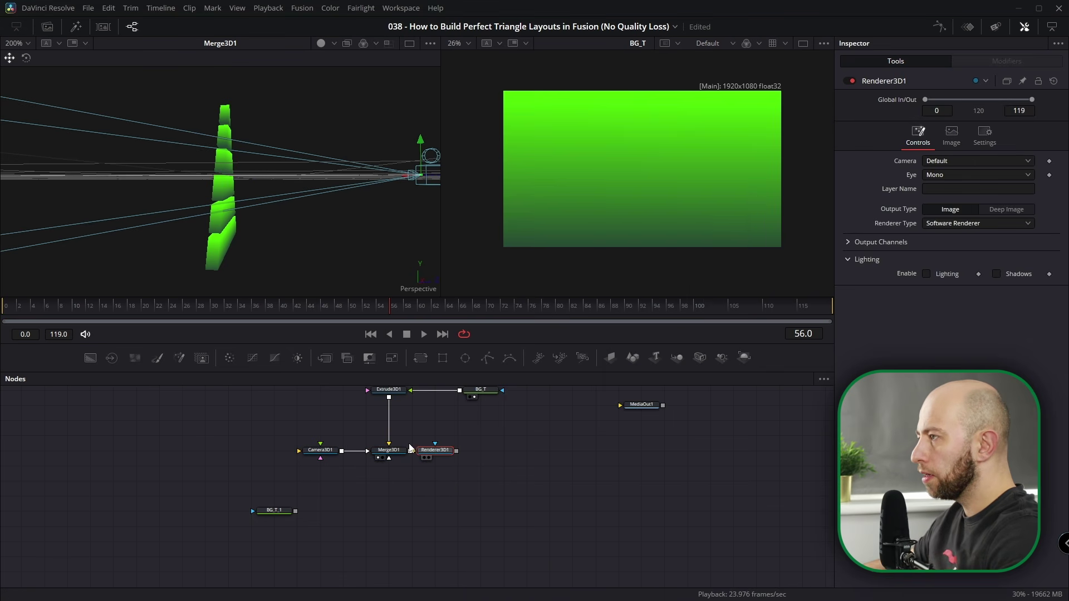
pyautogui.moveTo(411, 496); pyautogui.dragTo(295, 511)
pyautogui.moveTo(385, 498); pyautogui.dragTo(511, 363)
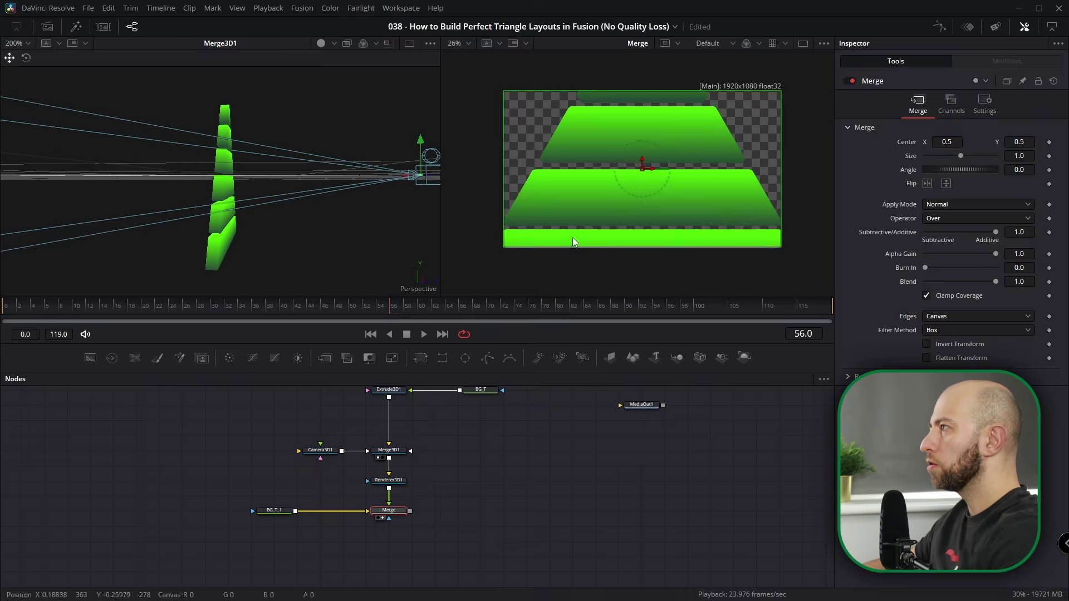
# - Move Camera3D1 farther back along its Z translation until the whole triangle fits in the rendered frame
pyautogui.click(323, 451)
pyautogui.scroll(2, 322, 453)
pyautogui.click(952, 104)
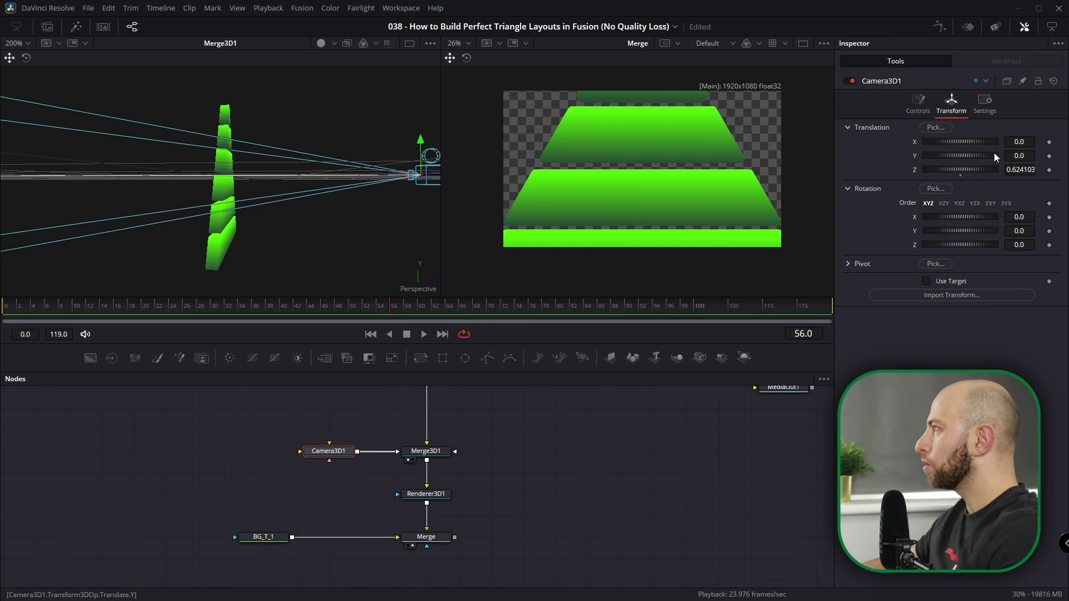
pyautogui.moveTo(961, 175); pyautogui.dragTo(965, 177)
# - Add a Transform 3D after Extrude3D1 and rotate the triangle around Y to about -41.7
pyautogui.scroll(2, 426, 446)
pyautogui.click(422, 433)
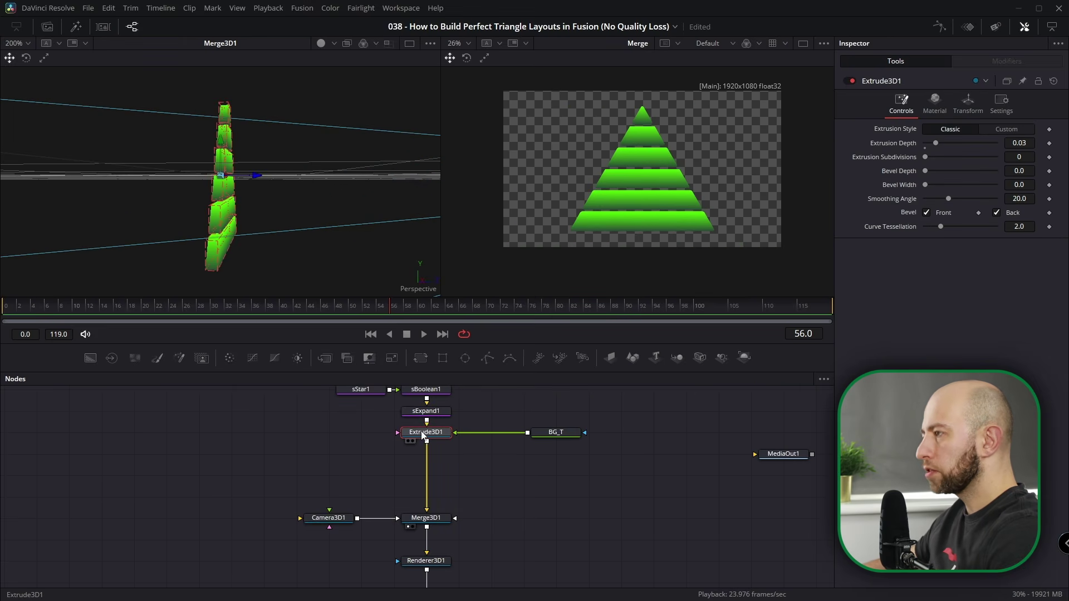
pyautogui.hotkey('shift', 'space')
pyautogui.write('transf')
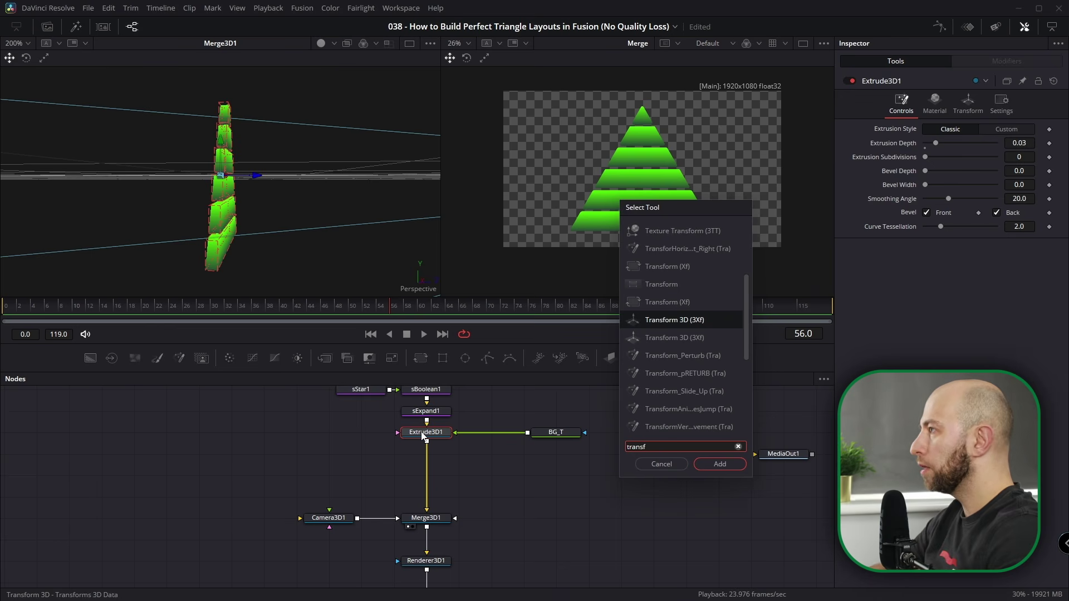
pyautogui.press('Return')
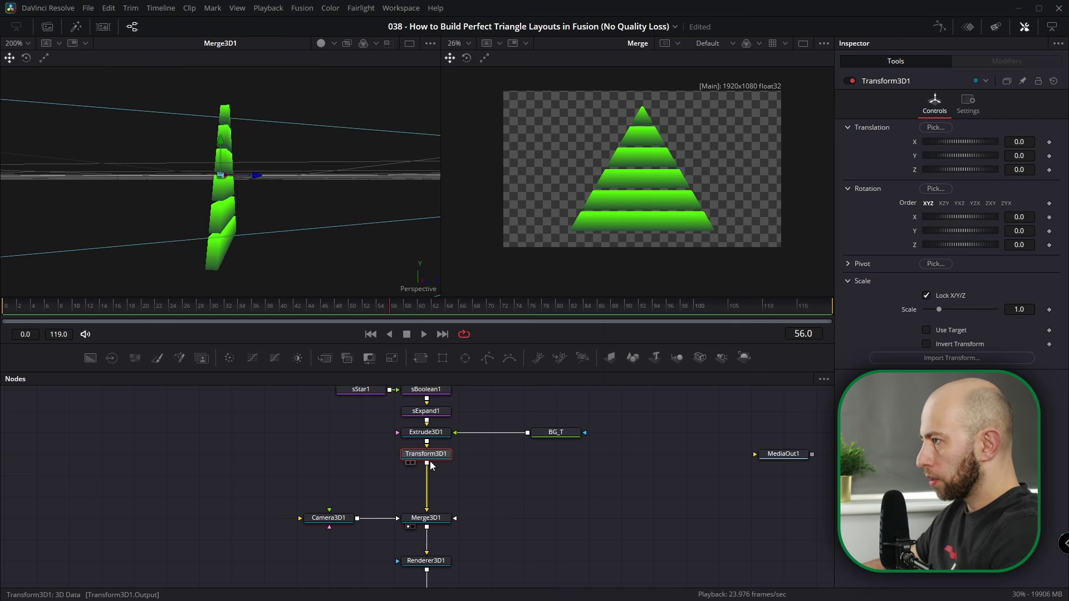
pyautogui.moveTo(1018, 230)
pyautogui.mouseDown()
pyautogui.moveTo(429, 223)
pyautogui.moveTo(809, 212)
pyautogui.moveTo(671, 210)
pyautogui.moveTo(1028, 231)
pyautogui.moveTo(1010, 230)
pyautogui.mouseUp()
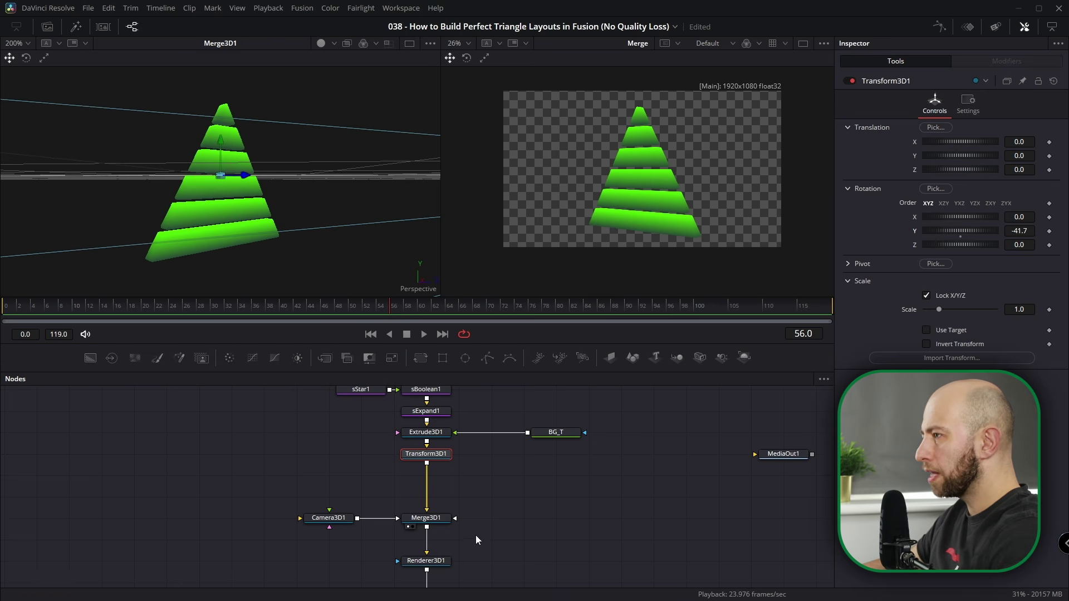
# - Add an unconnected Ambient Light node beside Merge3D1
pyautogui.scroll(3, 476, 535)
pyautogui.click(334, 495)
pyautogui.scroll(-2, 429, 506)
pyautogui.moveTo(429, 506); pyautogui.dragTo(415, 506)
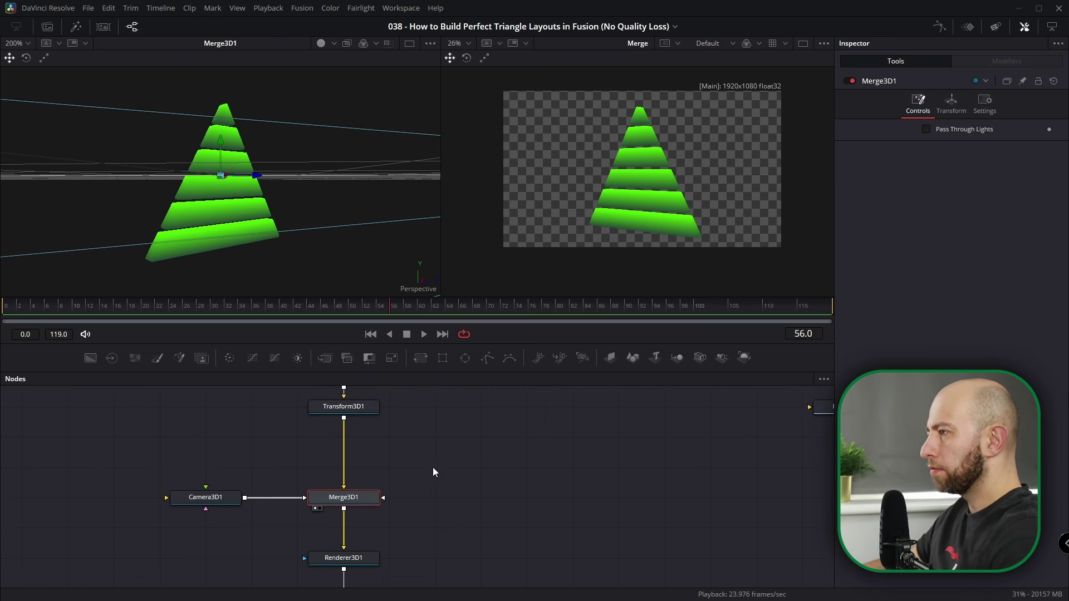
pyautogui.click(433, 466)
pyautogui.click(369, 496)
pyautogui.click(416, 462)
pyautogui.hotkey('shift', 'space')
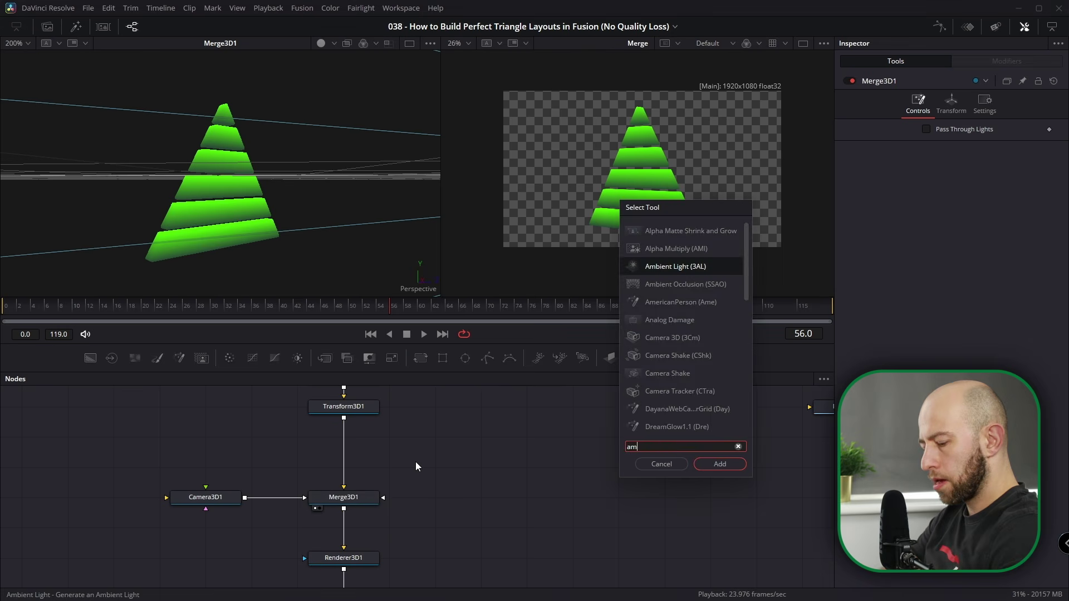
pyautogui.write('ambient')
pyautogui.press('Return')
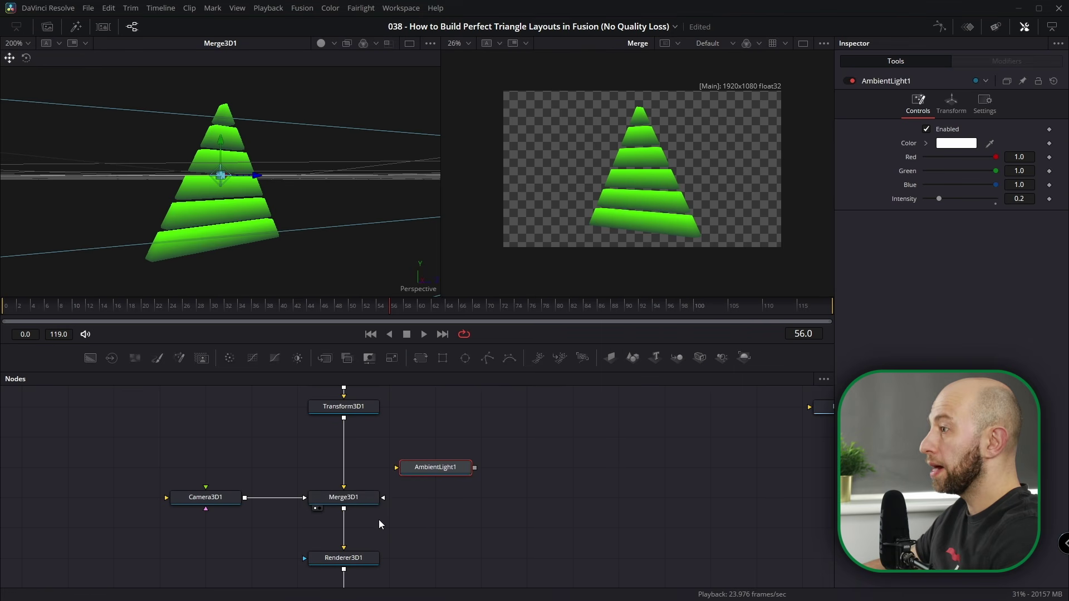
# - Enable lighting and shadows in Renderer3D1
pyautogui.scroll(-2, 354, 539)
pyautogui.click(345, 525)
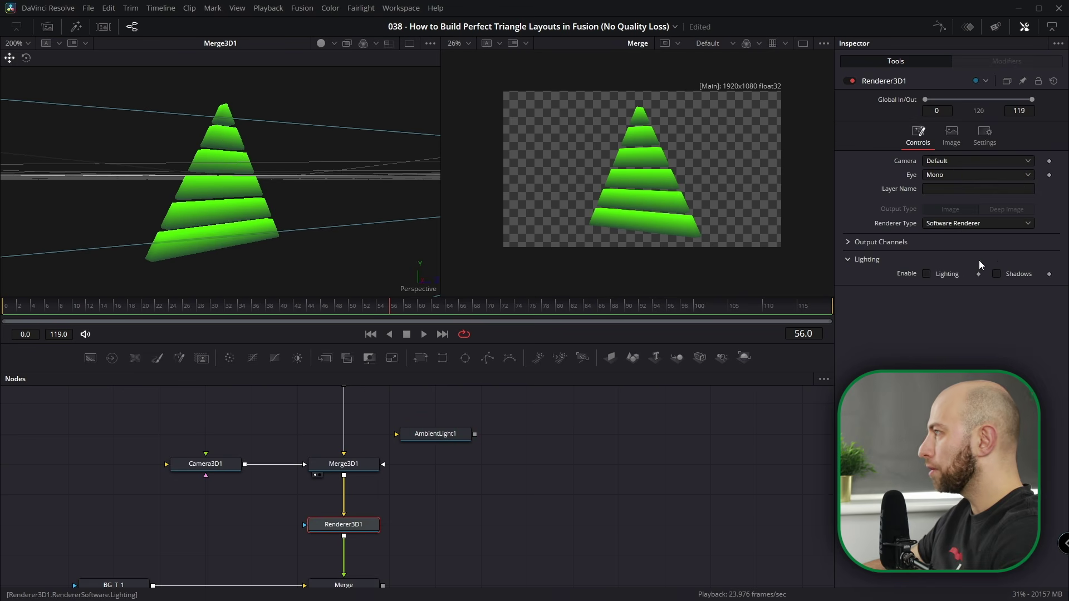
pyautogui.click(926, 274)
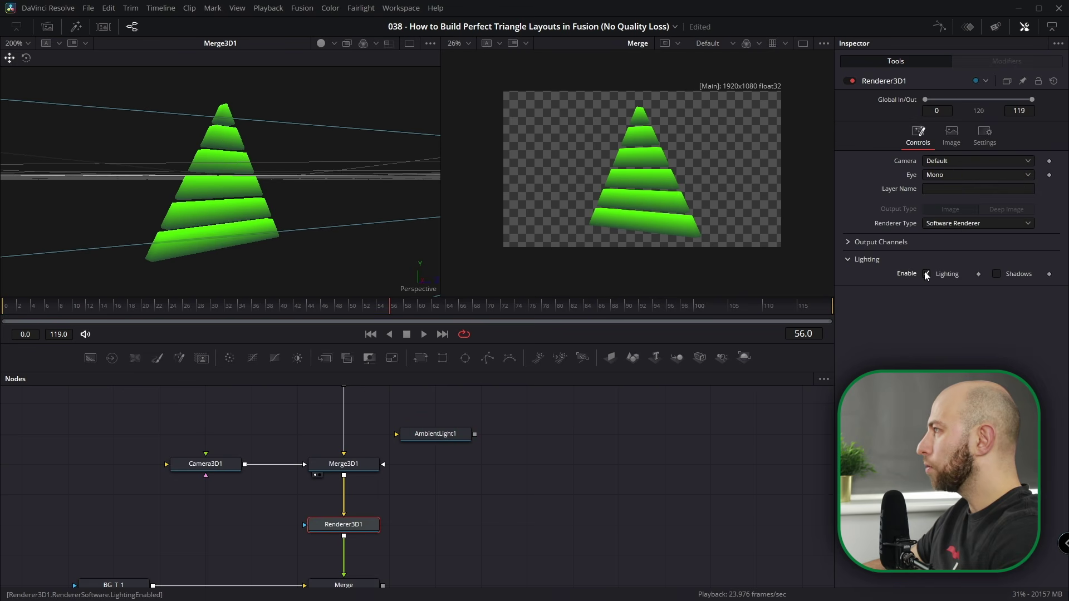
pyautogui.click(996, 274)
# - Connect AmbientLight1 to Merge3D1 and move the light node a little farther away from it
pyautogui.moveTo(474, 434); pyautogui.dragTo(380, 465)
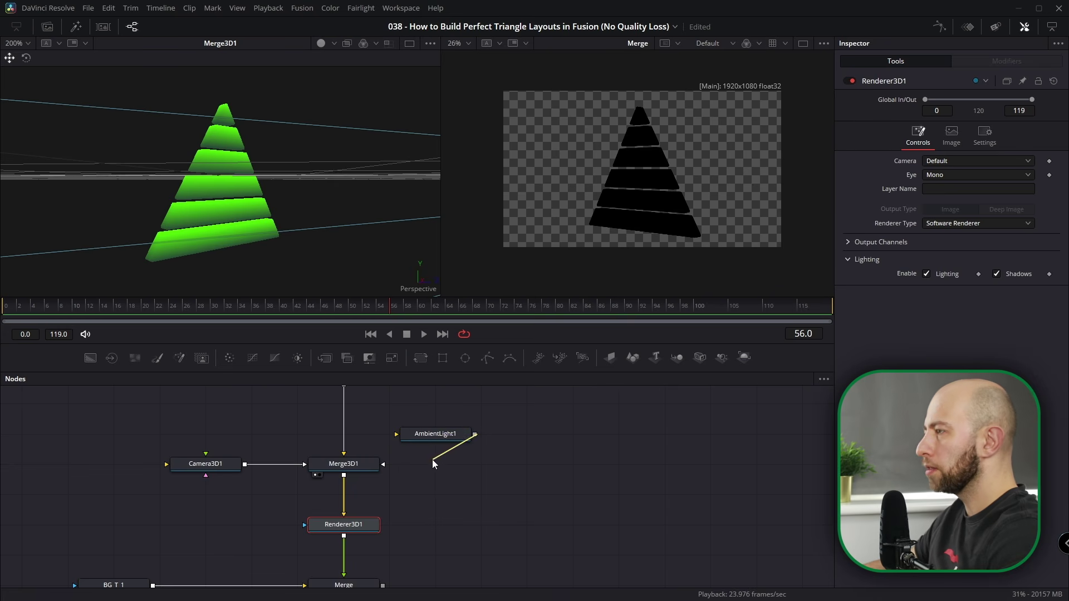
pyautogui.moveTo(445, 437); pyautogui.dragTo(491, 437)
pyautogui.click(356, 469)
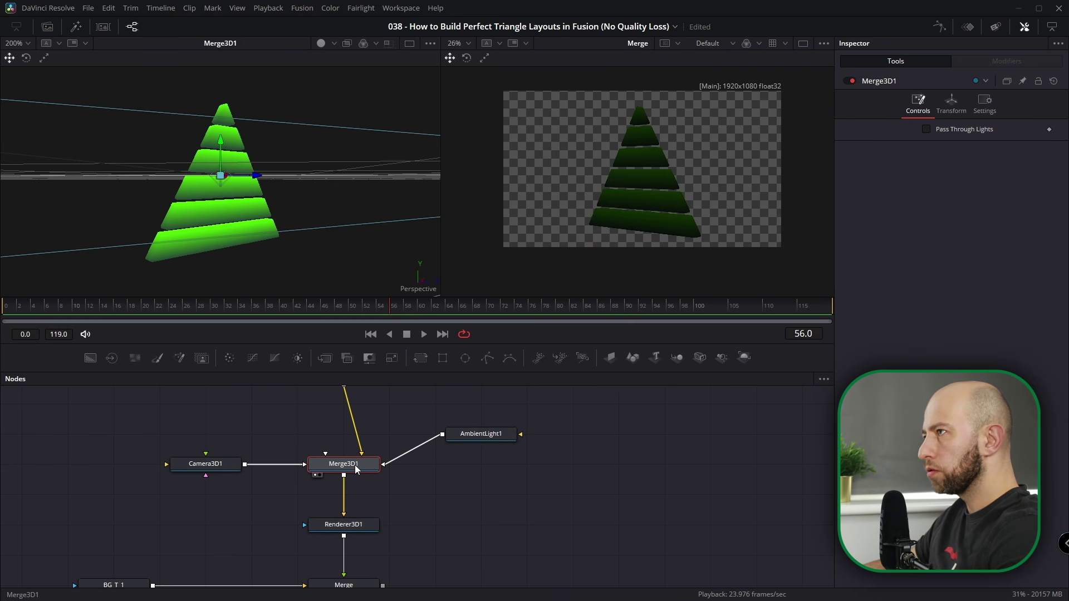
# - Raise AmbientLight1 above the triangle to a Y translation of about 0.609
pyautogui.scroll(-2, 267, 198)
pyautogui.moveTo(187, 182); pyautogui.dragTo(189, 225)
pyautogui.scroll(3, 229, 183)
pyautogui.click(478, 434)
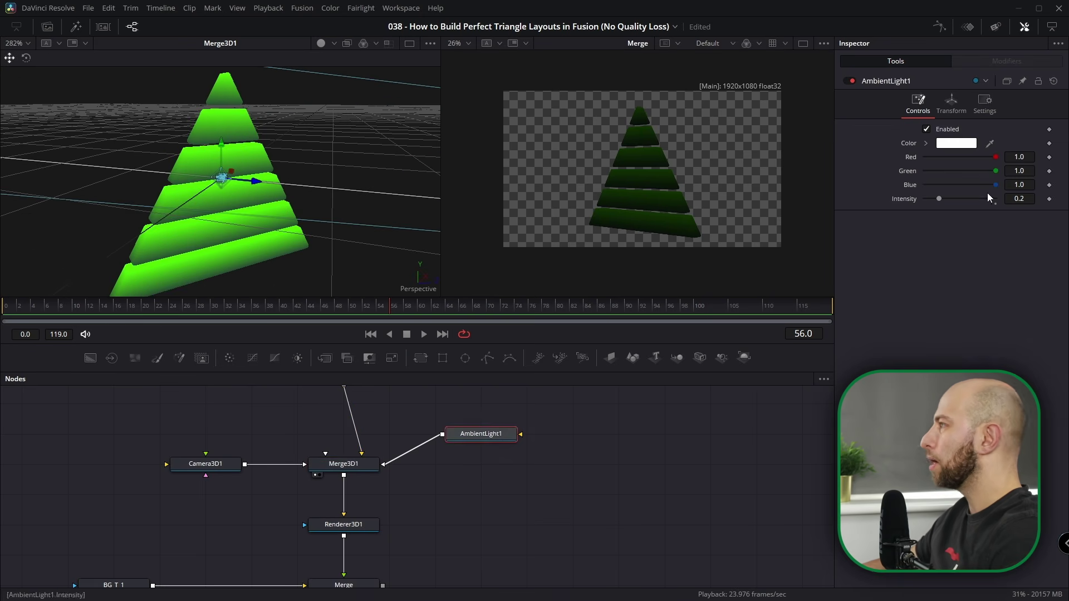
pyautogui.click(951, 106)
pyautogui.scroll(-5, 207, 221)
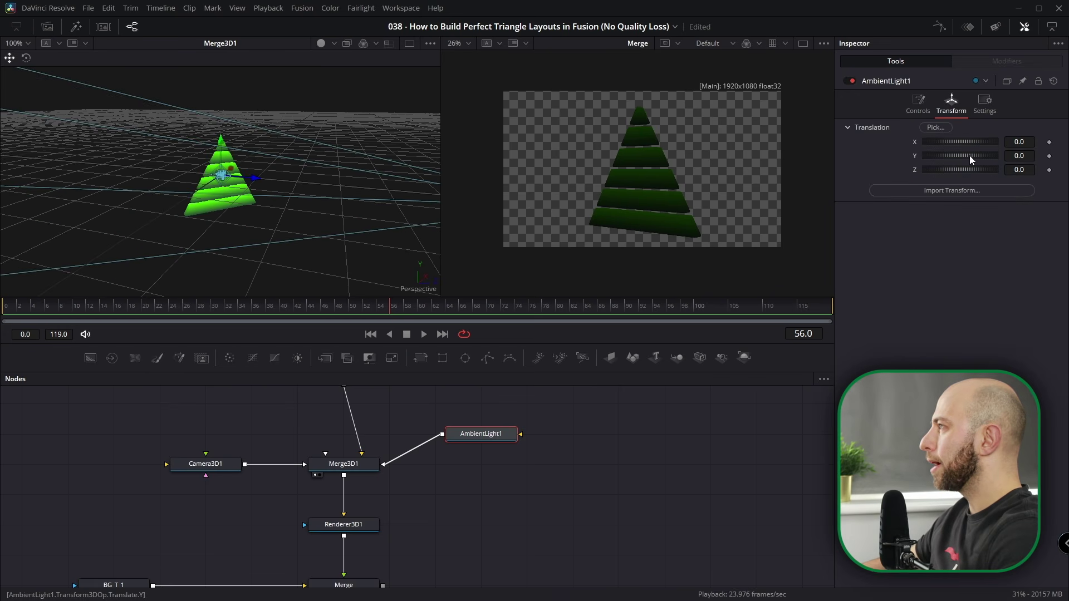
pyautogui.moveTo(970, 155); pyautogui.dragTo(982, 159)
# - Add a Spot Light node below AmbientLight1 and connect it to Merge3D1
pyautogui.moveTo(448, 493); pyautogui.dragTo(516, 521)
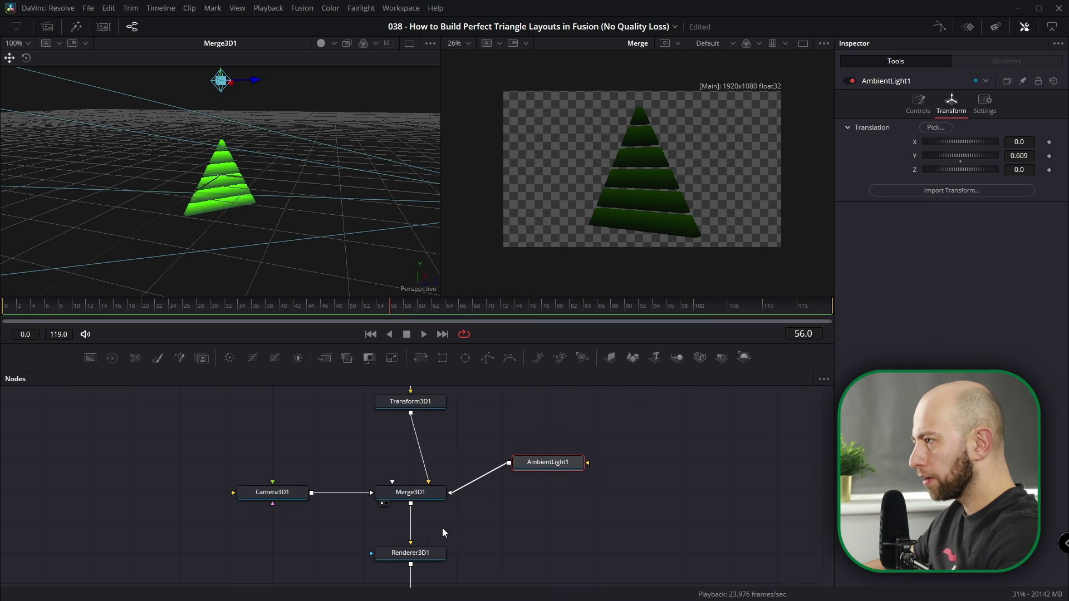
pyautogui.moveTo(442, 529); pyautogui.dragTo(375, 468)
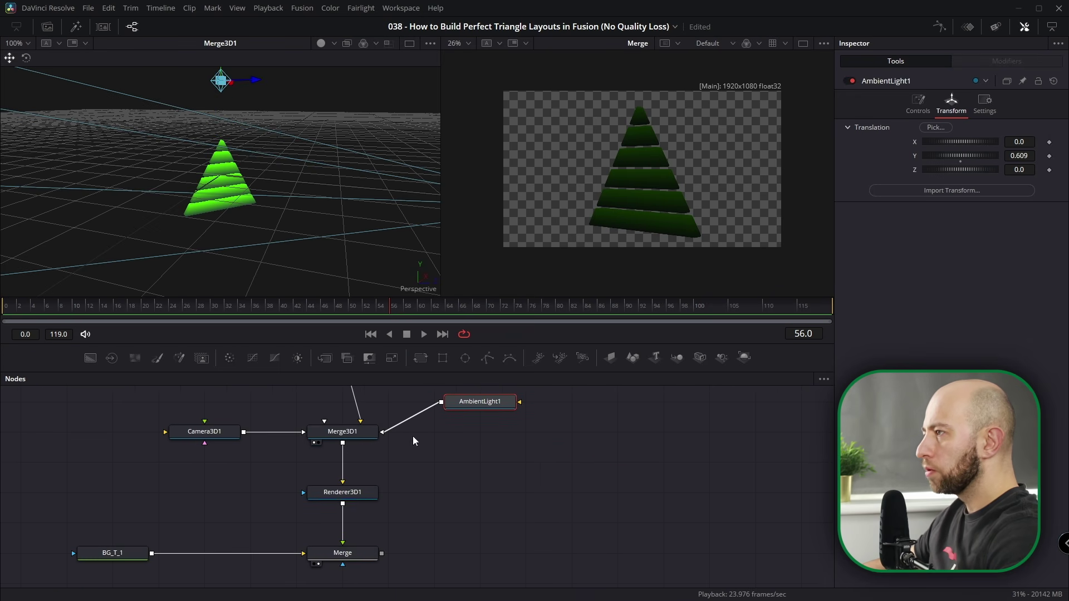
pyautogui.click(488, 481)
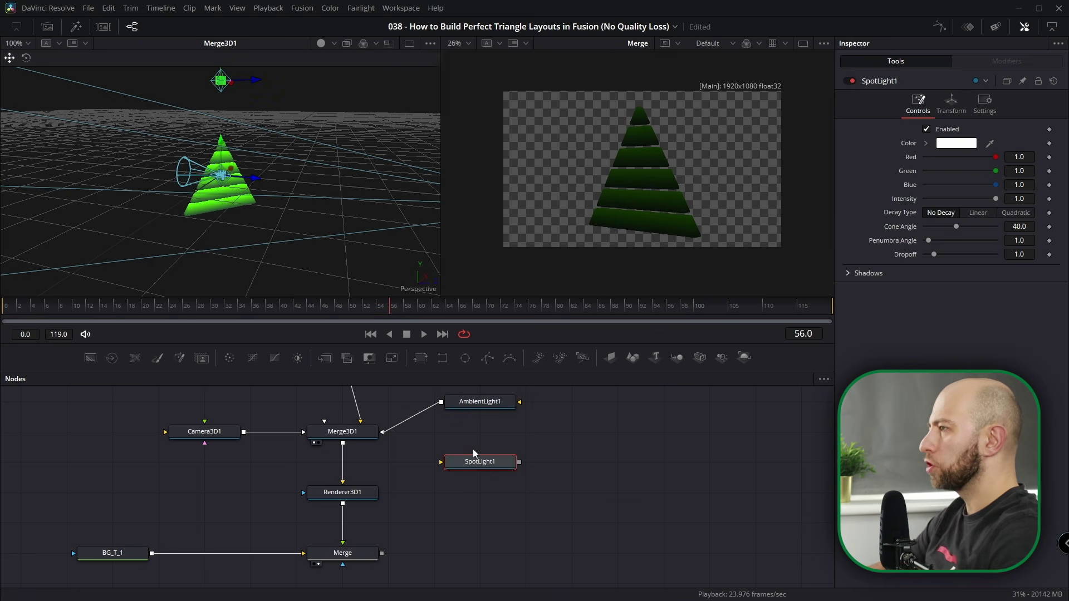
pyautogui.moveTo(519, 462); pyautogui.dragTo(346, 433)
# - Reset Transform3D1 to its default values so the triangle faces the camera
pyautogui.moveTo(245, 195); pyautogui.dragTo(242, 286)
pyautogui.scroll(2, 227, 191)
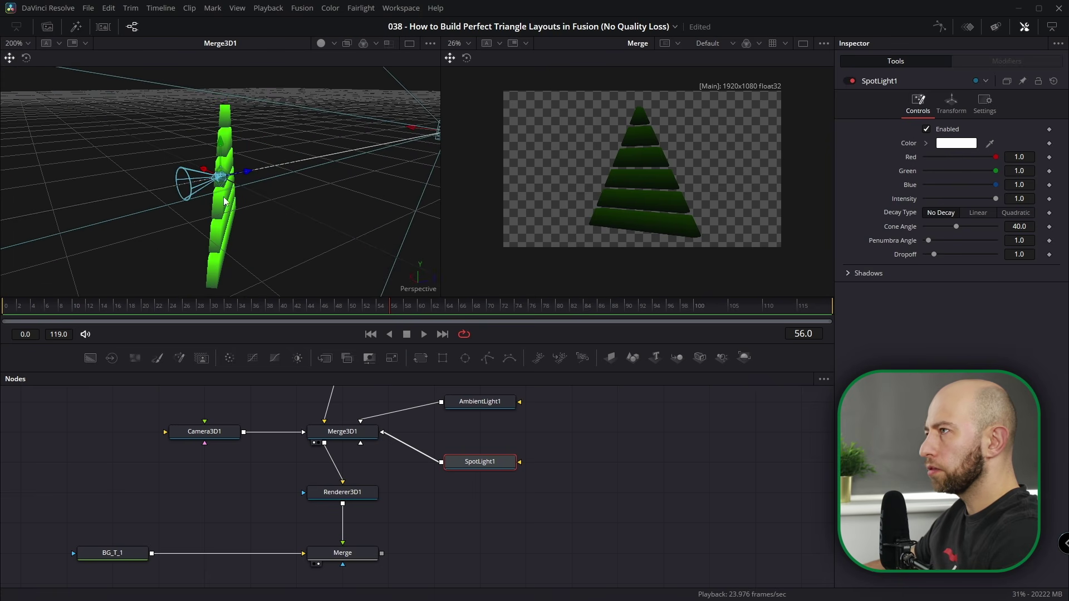
pyautogui.scroll(4, 353, 456)
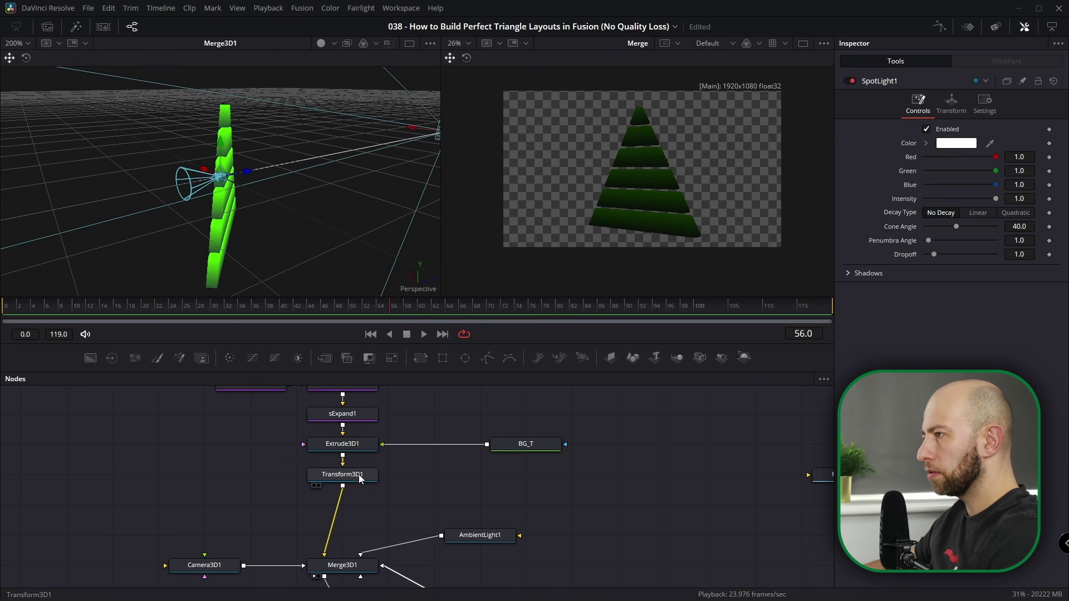
pyautogui.click(359, 475)
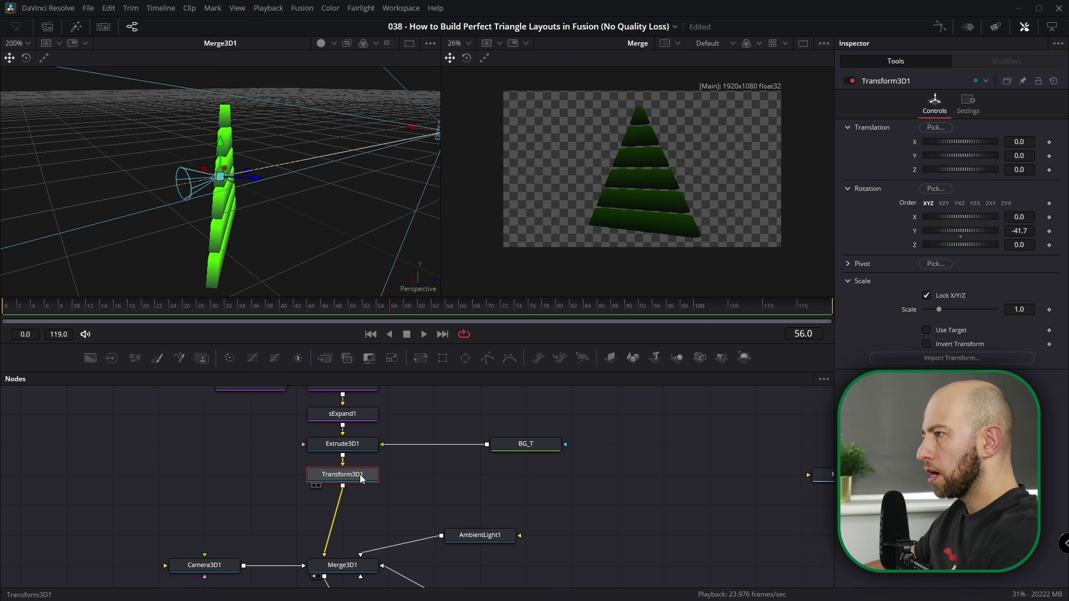
pyautogui.click(1054, 85)
# - Move SpotLight1 away from the triangle toward the camera, to a Z translation of about 1.174
pyautogui.moveTo(290, 177)
pyautogui.mouseDown()
pyautogui.moveTo(116, 175)
pyautogui.moveTo(278, 192)
pyautogui.mouseUp()
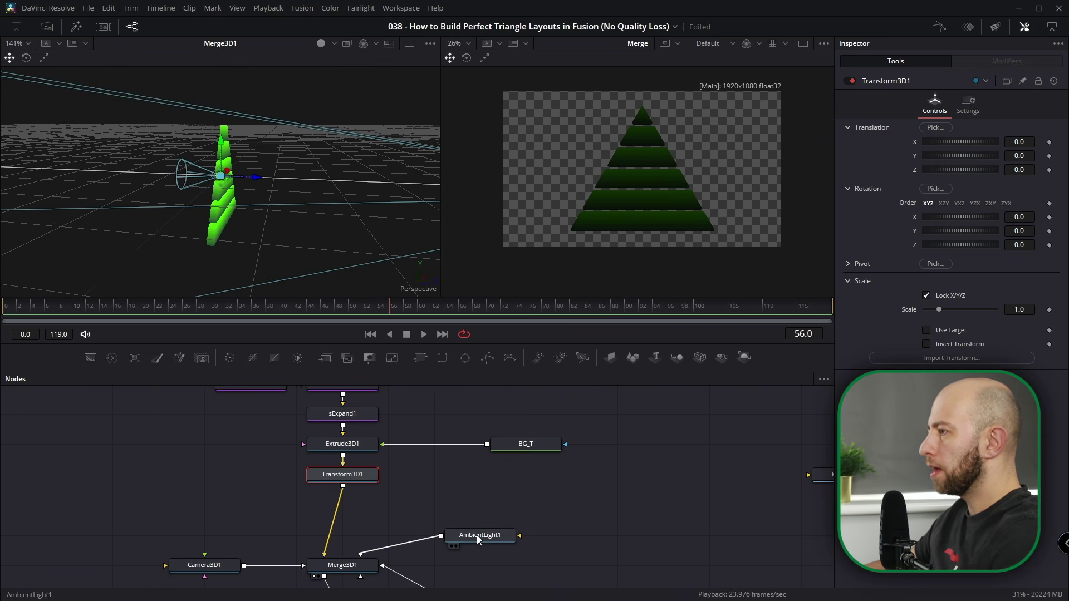
pyautogui.scroll(-3, 473, 545)
pyautogui.click(475, 496)
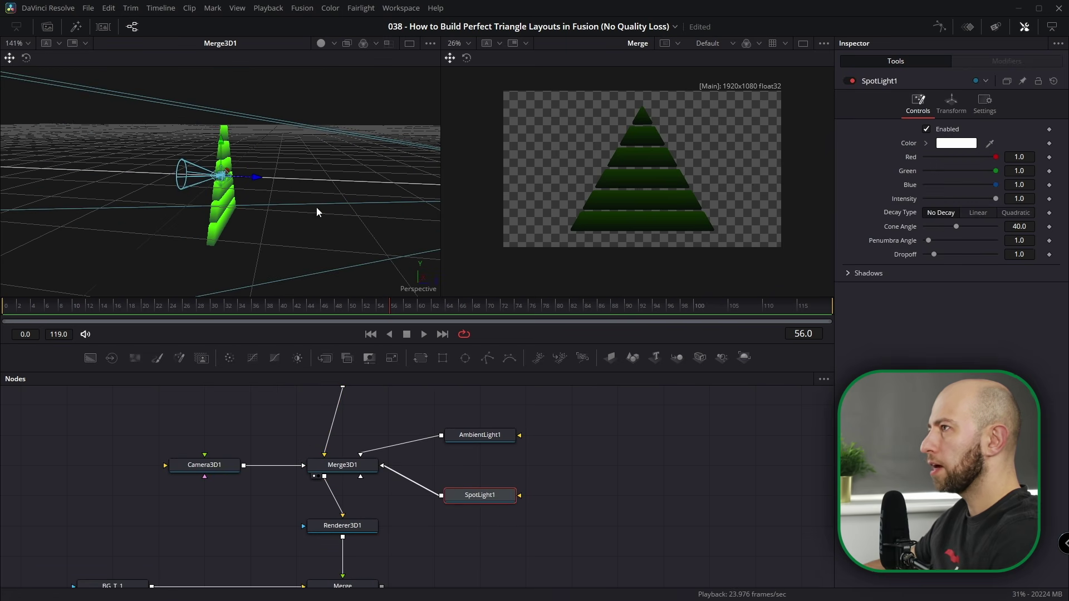
pyautogui.moveTo(259, 178); pyautogui.dragTo(417, 195)
pyautogui.scroll(-2, 345, 216)
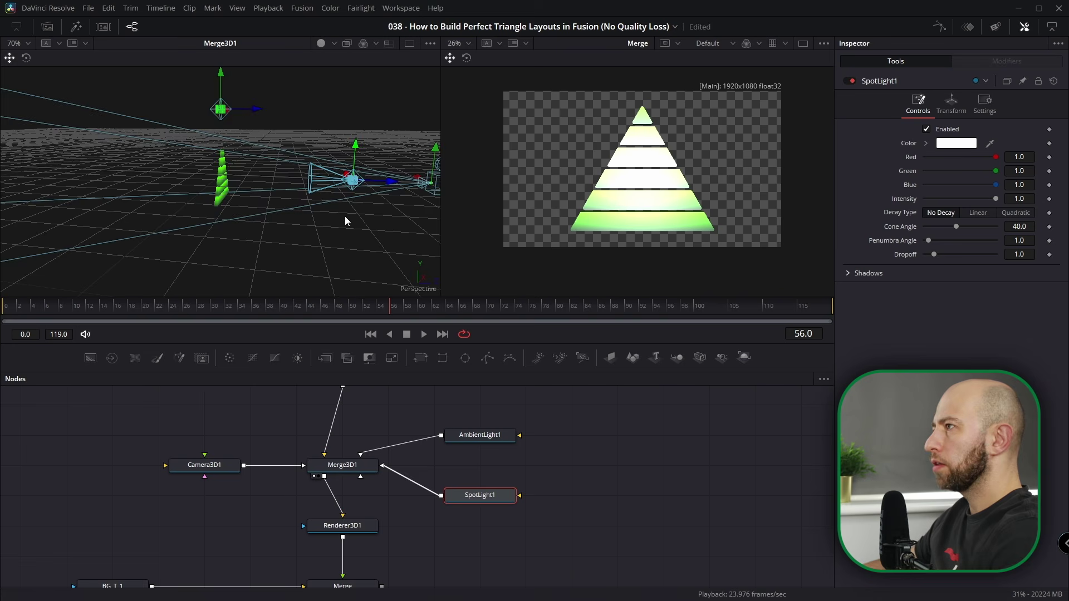
pyautogui.moveTo(345, 216); pyautogui.dragTo(207, 241)
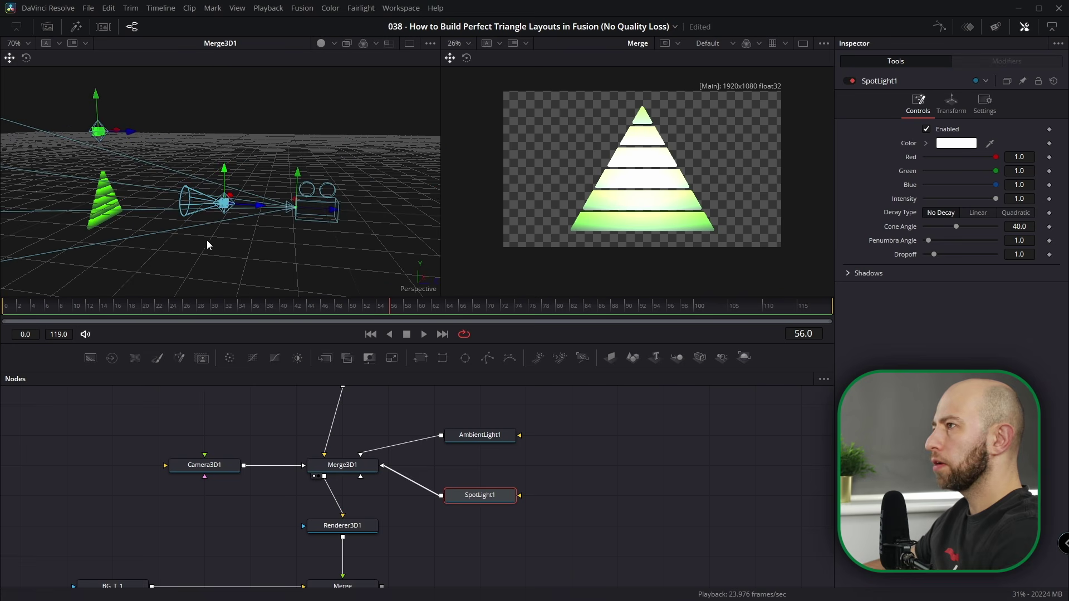
# - Turn on Use Target for SpotLight1 and increase its Z translation to about 1.624
pyautogui.click(952, 103)
pyautogui.click(925, 281)
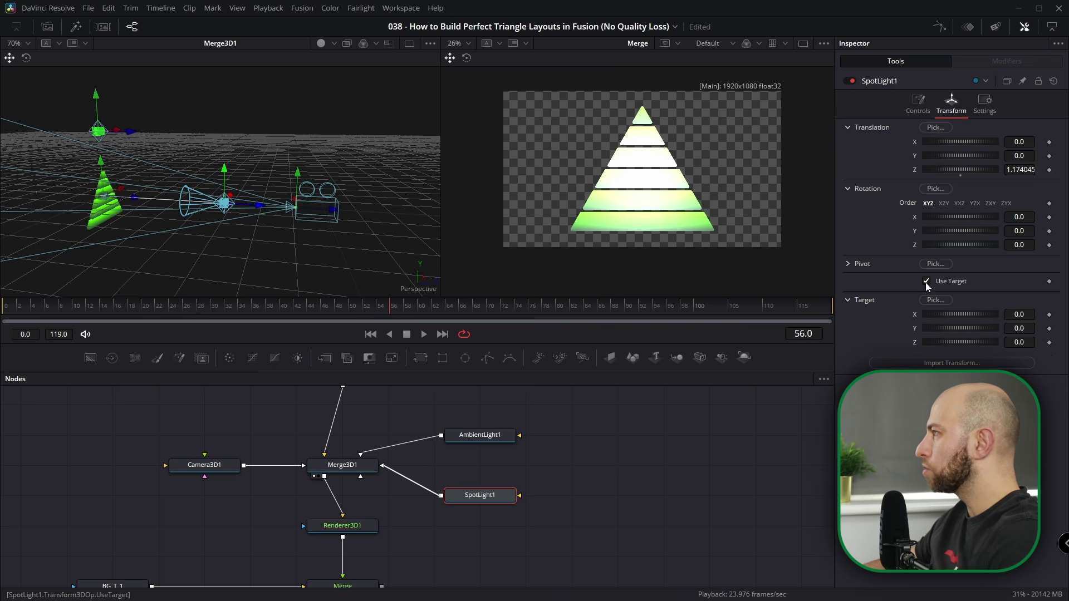
pyautogui.moveTo(1019, 169); pyautogui.dragTo(1042, 169)
# - Offset SpotLight1 upward and sideways to a Y translation of about 0.818 and X of about 0.785
pyautogui.moveTo(317, 200); pyautogui.dragTo(217, 232)
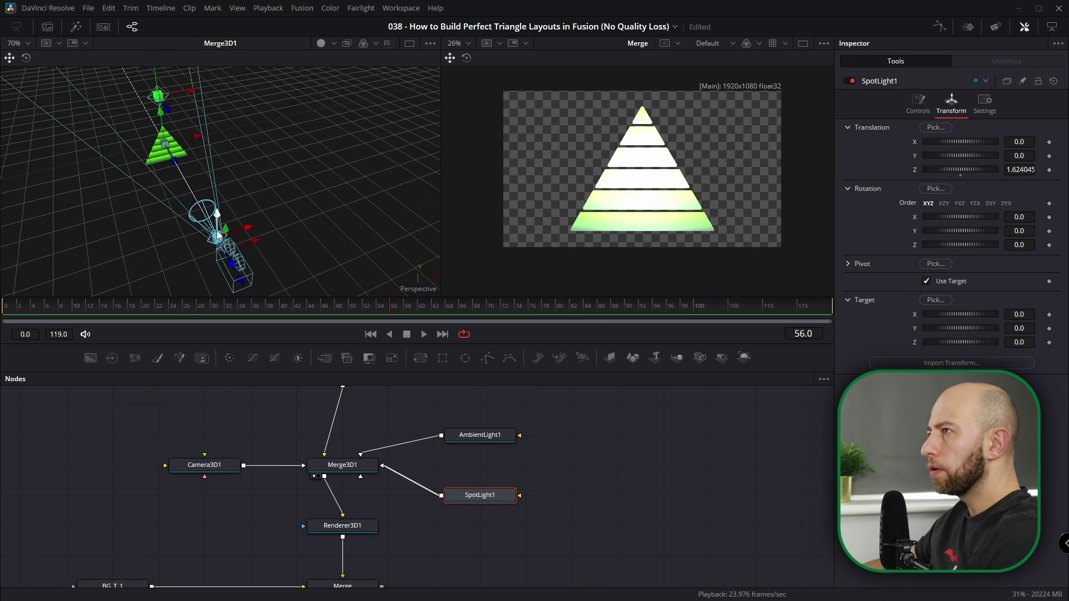
pyautogui.moveTo(1020, 157); pyautogui.dragTo(1060, 158)
pyautogui.moveTo(189, 190)
pyautogui.mouseDown()
pyautogui.moveTo(364, 139)
pyautogui.moveTo(379, 179)
pyautogui.moveTo(379, 296)
pyautogui.moveTo(304, 168)
pyautogui.mouseUp()
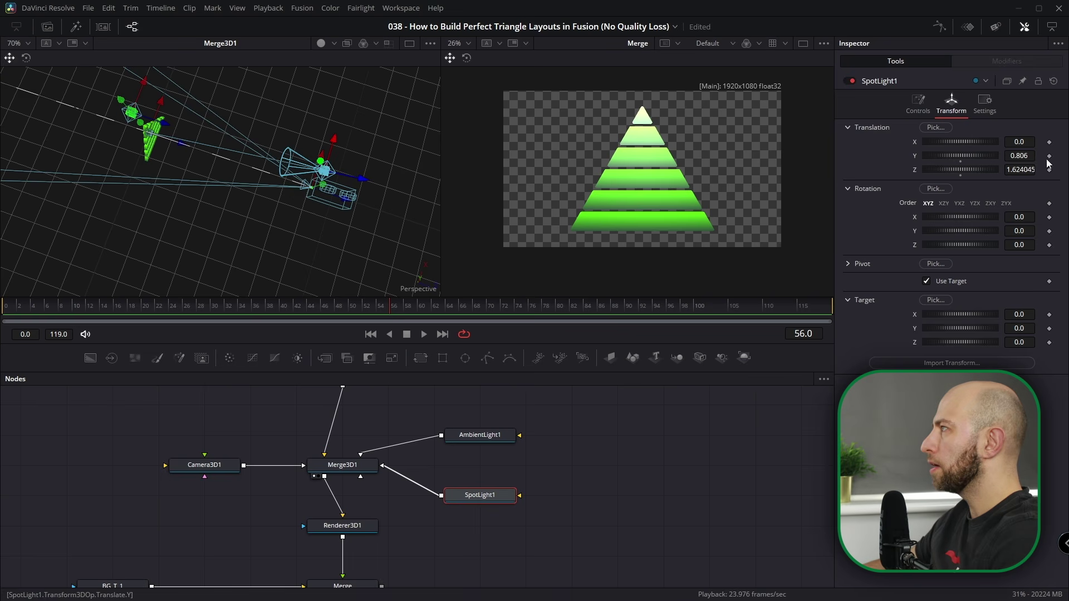
pyautogui.moveTo(1020, 158); pyautogui.dragTo(1046, 144)
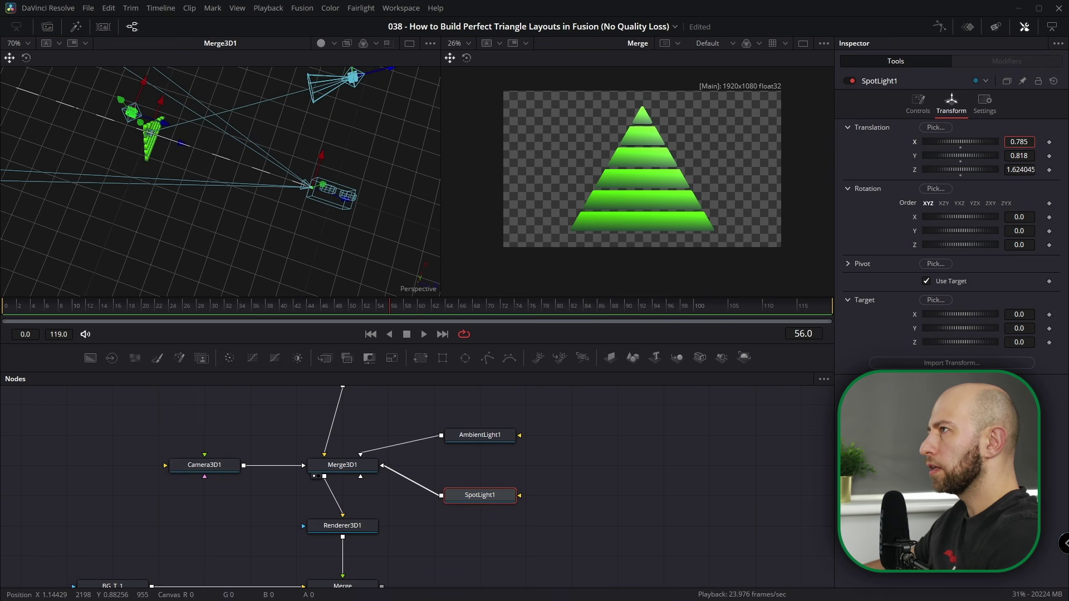
# - Test the lighting by rotating Transform3D1 around Y to about -64.4, and reset the node
pyautogui.scroll(3, 331, 489)
pyautogui.click(341, 475)
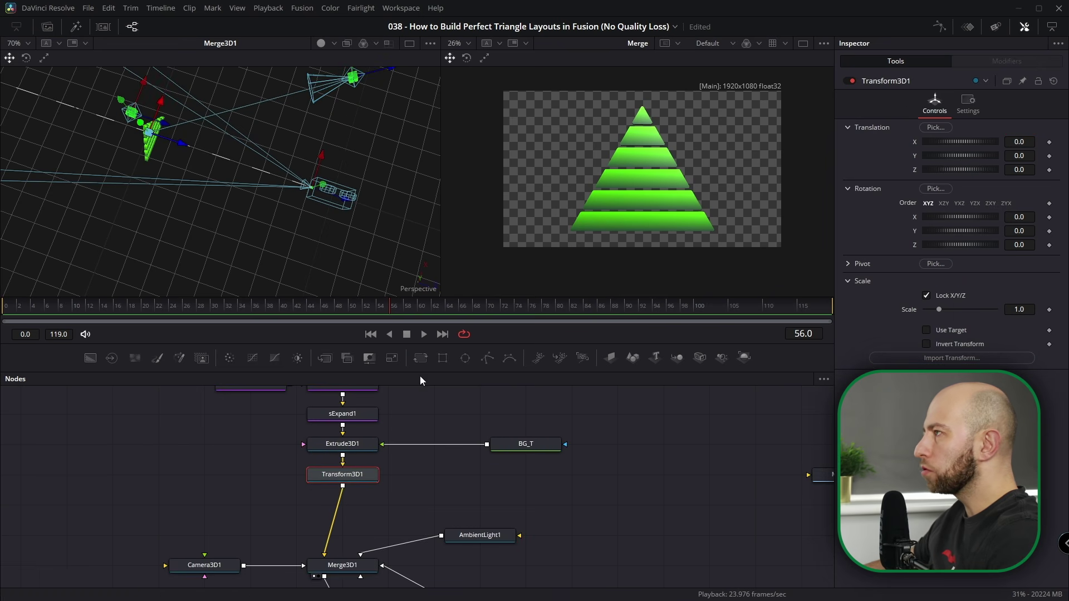
pyautogui.moveTo(1021, 231)
pyautogui.mouseDown()
pyautogui.moveTo(968, 231)
pyautogui.moveTo(1003, 231)
pyautogui.mouseUp()
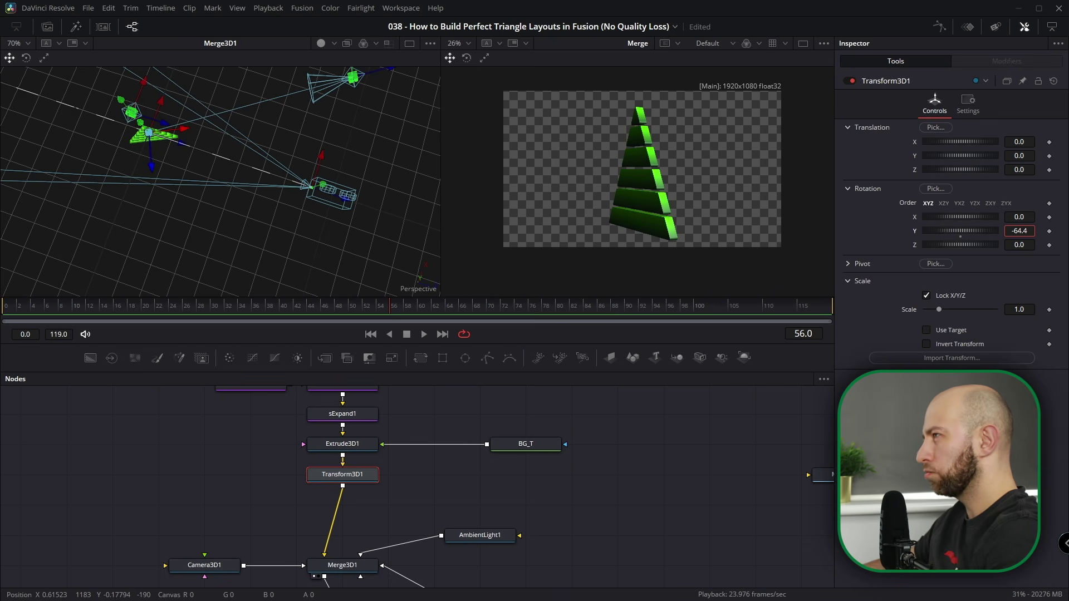
pyautogui.moveTo(1004, 231); pyautogui.dragTo(1010, 231)
pyautogui.click(1053, 82)
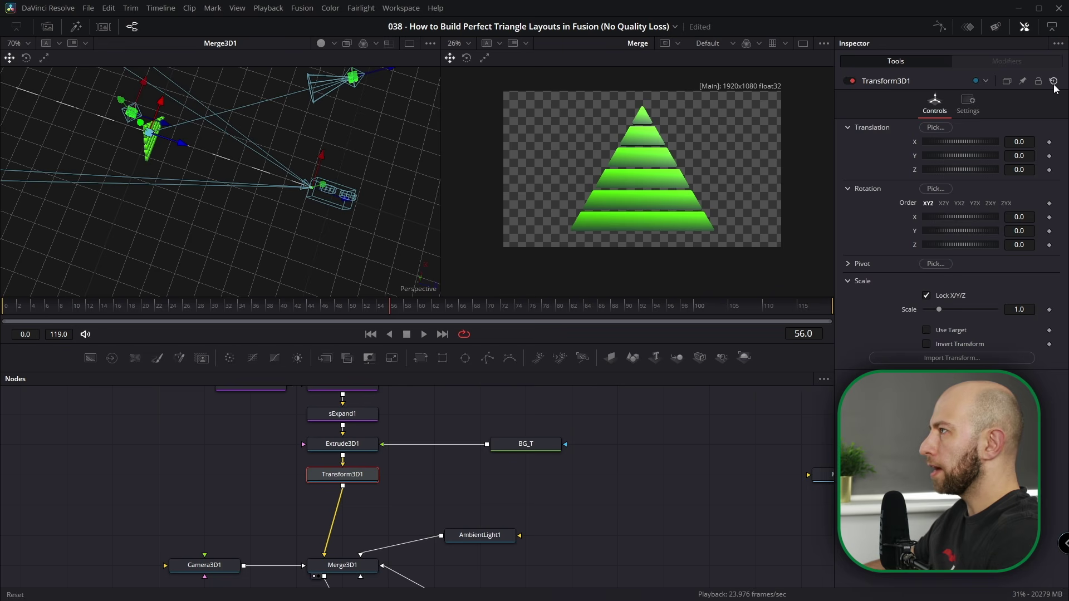
# - Move the SpotLight1 node up, add a Directional Light below it and connect the new light to Merge3D1
pyautogui.moveTo(429, 529); pyautogui.dragTo(488, 397)
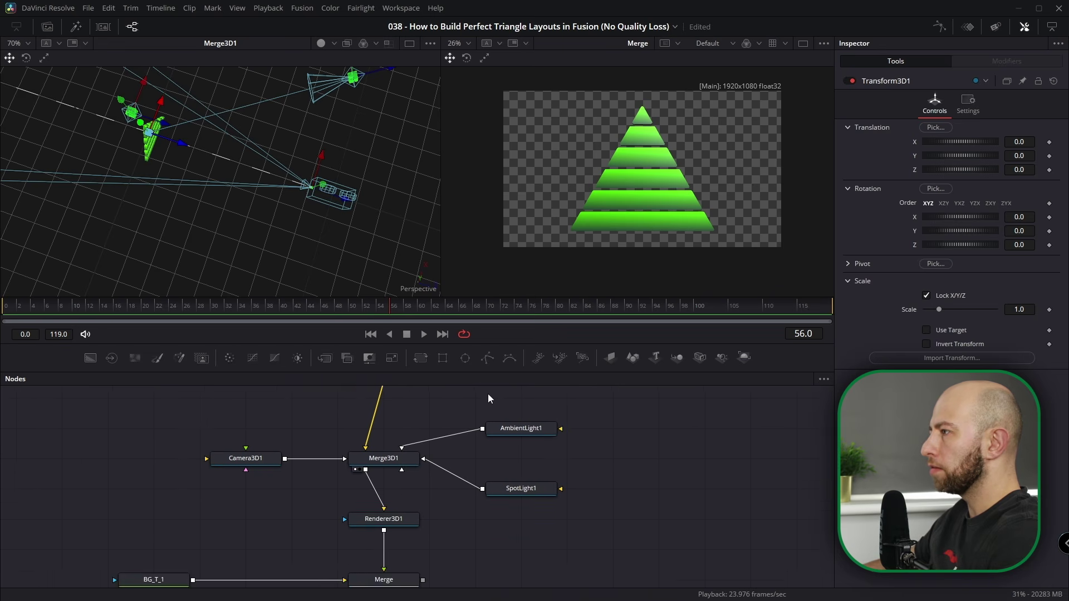
pyautogui.moveTo(514, 493); pyautogui.dragTo(514, 463)
pyautogui.hotkey('shift', 'space')
pyautogui.write('dir')
pyautogui.press('Return')
pyautogui.moveTo(561, 489); pyautogui.dragTo(401, 468)
# - Move DirectionalLight1 to a Z translation of 1.38 and lower its intensity to about 0.26
pyautogui.moveTo(152, 143); pyautogui.dragTo(176, 218)
pyautogui.scroll(3, 220, 183)
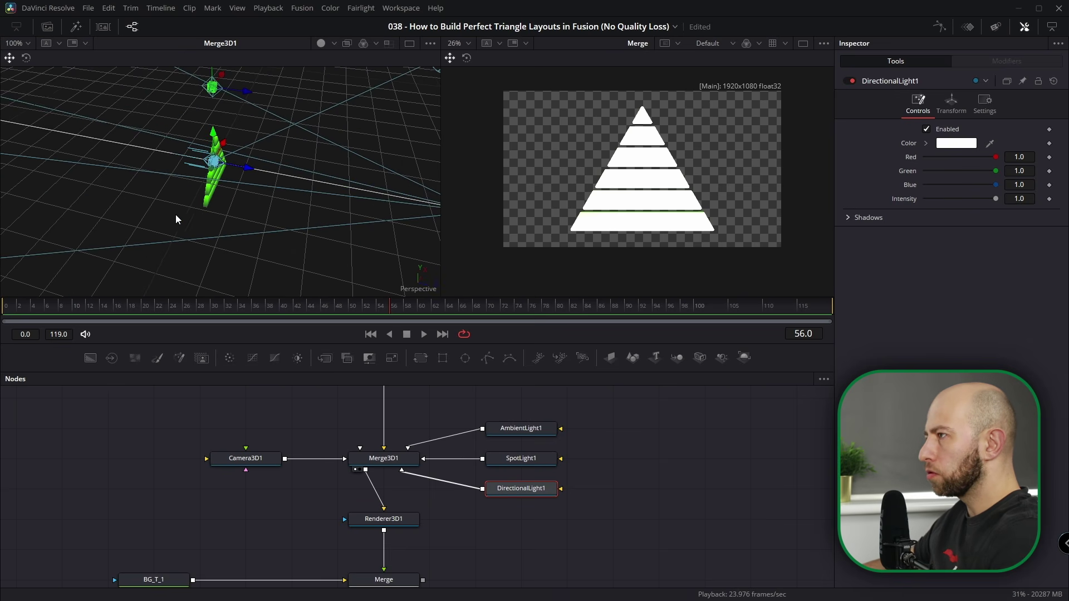
pyautogui.click(950, 105)
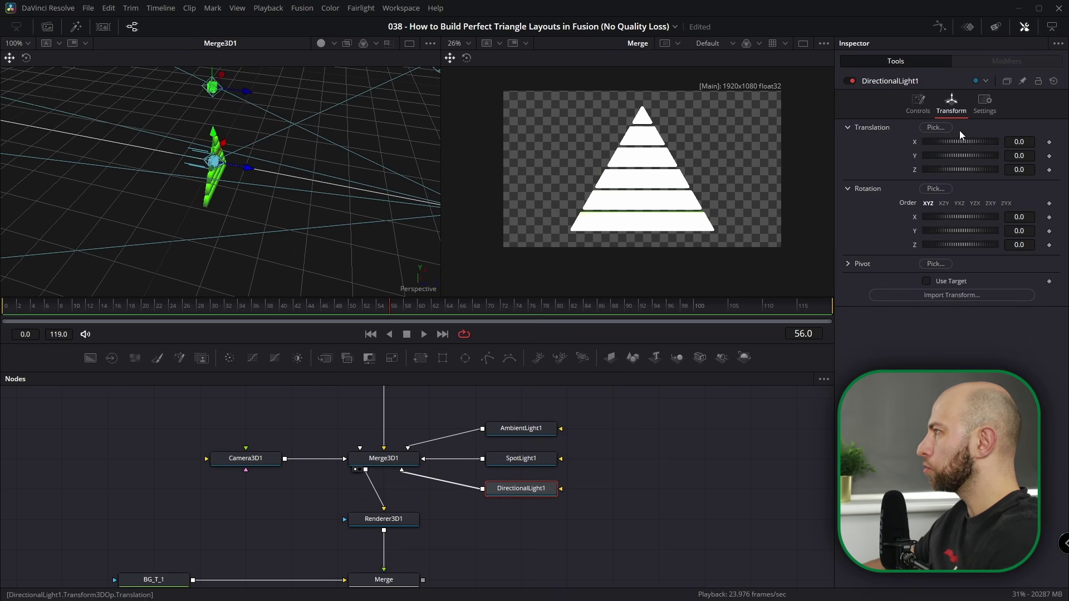
pyautogui.moveTo(1012, 170); pyautogui.dragTo(1050, 170)
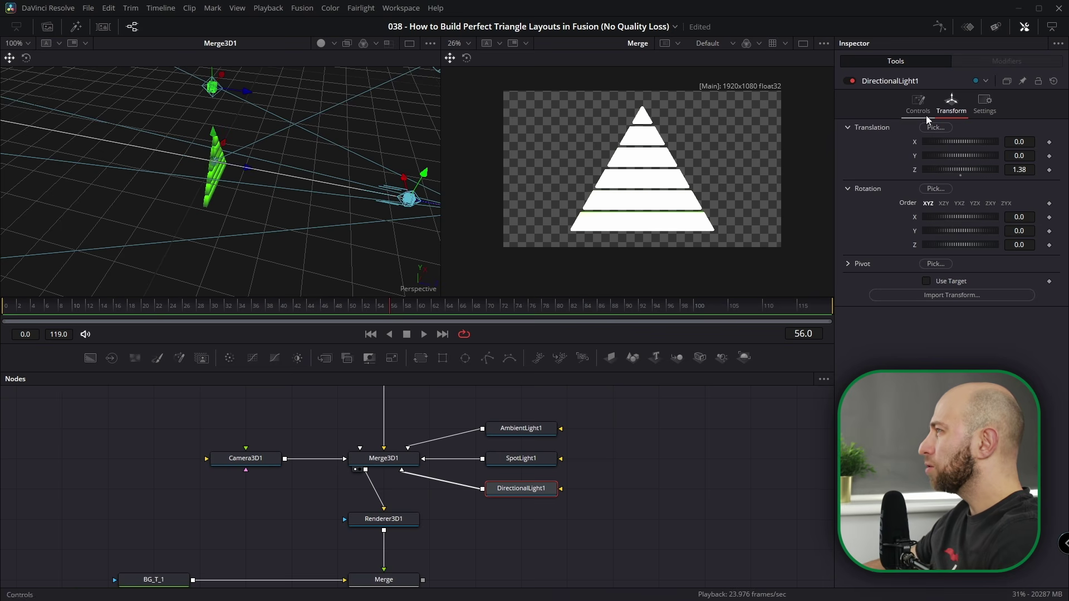
pyautogui.click(917, 106)
pyautogui.moveTo(998, 196); pyautogui.dragTo(943, 200)
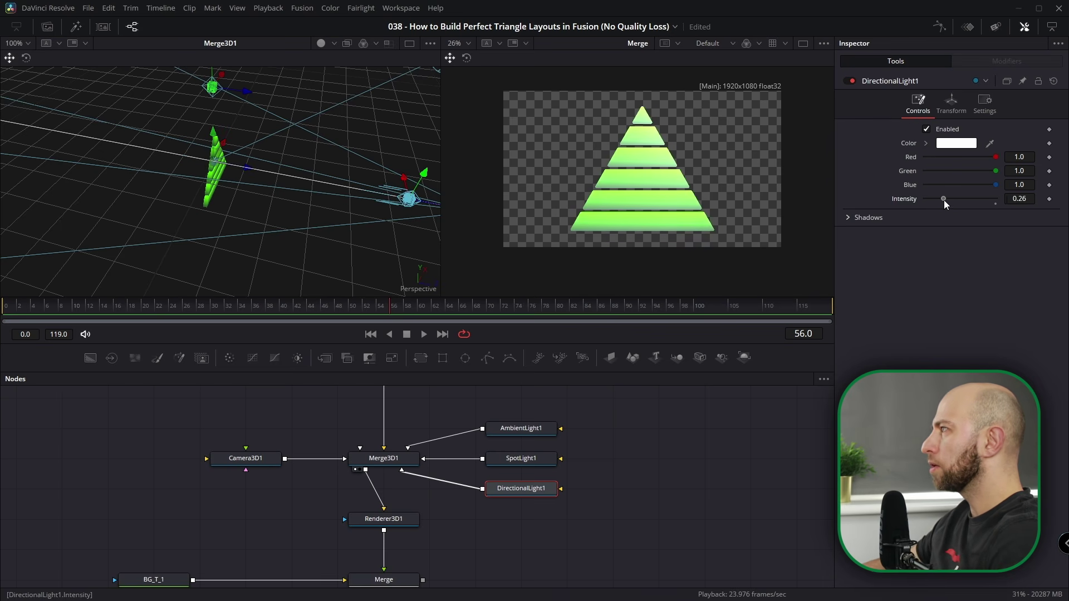
pyautogui.click(1027, 198)
pyautogui.write('0')
pyautogui.press('Return')
pyautogui.click(951, 104)
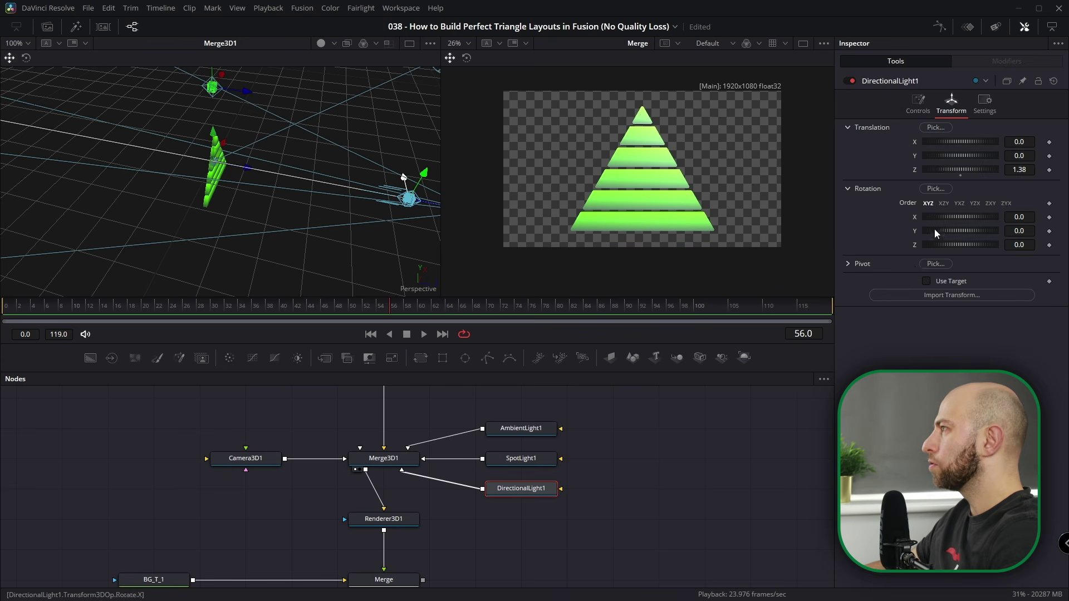
pyautogui.click(926, 281)
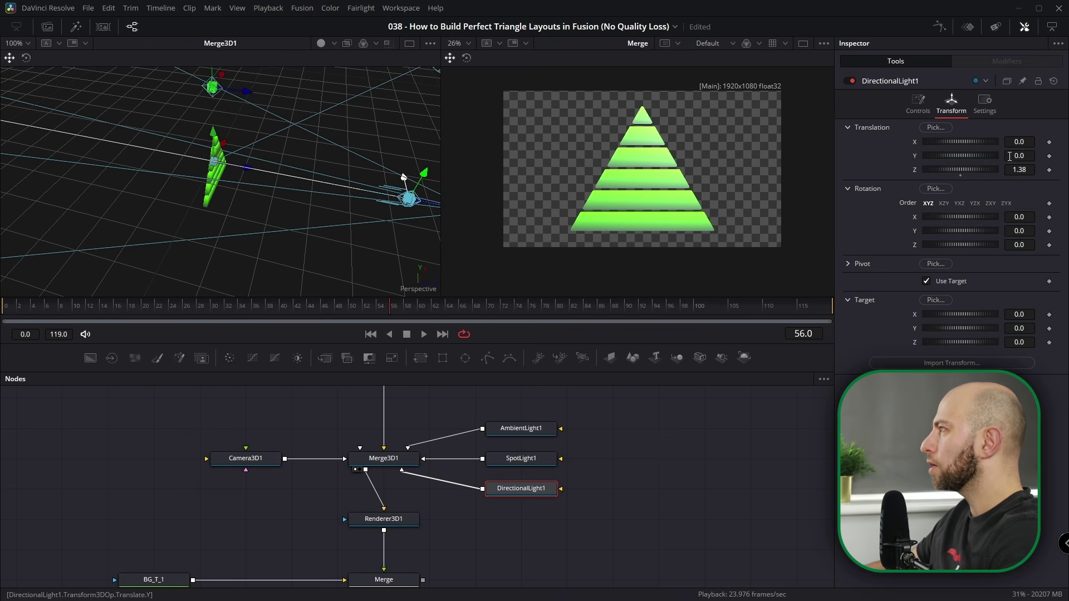
pyautogui.moveTo(1025, 142)
pyautogui.mouseDown()
pyautogui.moveTo(443, 178)
pyautogui.moveTo(164, 121)
pyautogui.moveTo(152, 233)
pyautogui.moveTo(209, 209)
pyautogui.moveTo(245, 131)
pyautogui.moveTo(243, 172)
pyautogui.mouseUp()
pyautogui.scroll(-5, 153, 233)
pyautogui.scroll(-4, 209, 216)
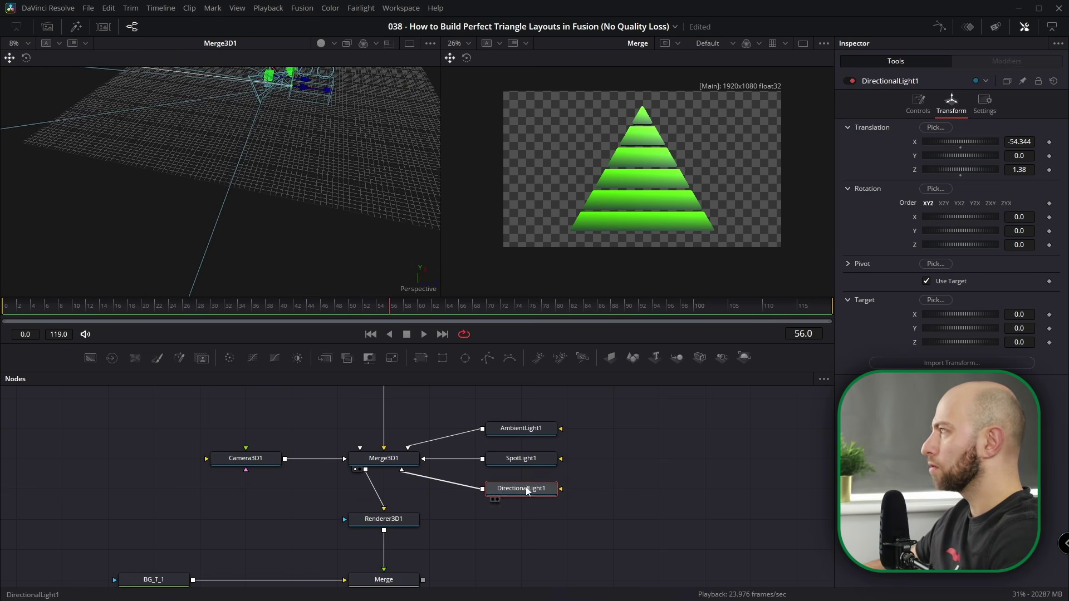
# - Reset DirectionalLight1, set its Z translation to 0.73 and turn on Use Target
pyautogui.click(1054, 81)
pyautogui.scroll(6, 317, 167)
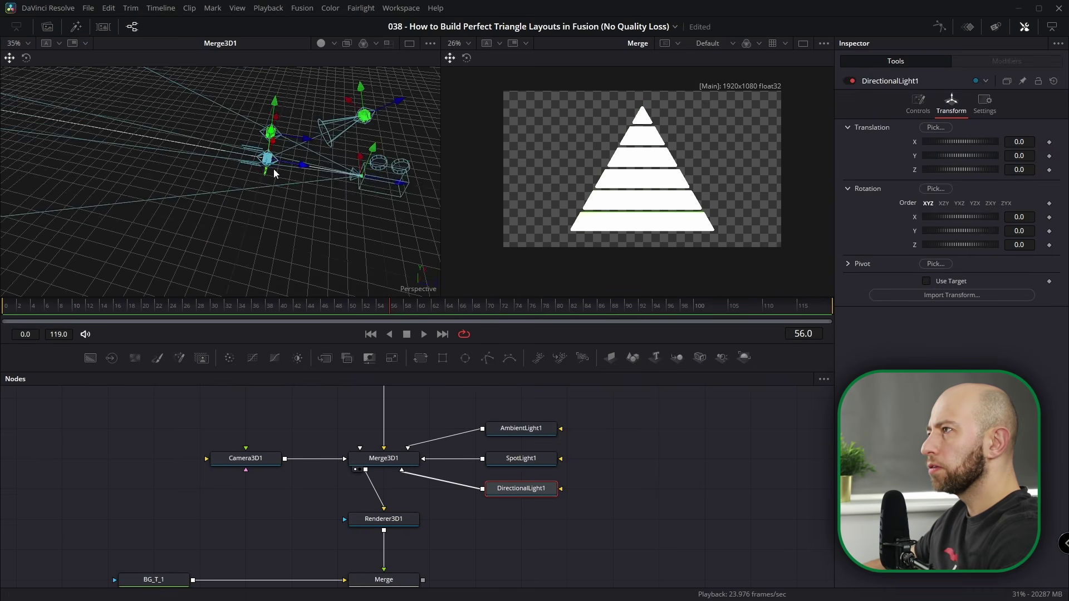
pyautogui.scroll(5, 272, 169)
pyautogui.moveTo(330, 171); pyautogui.dragTo(184, 186)
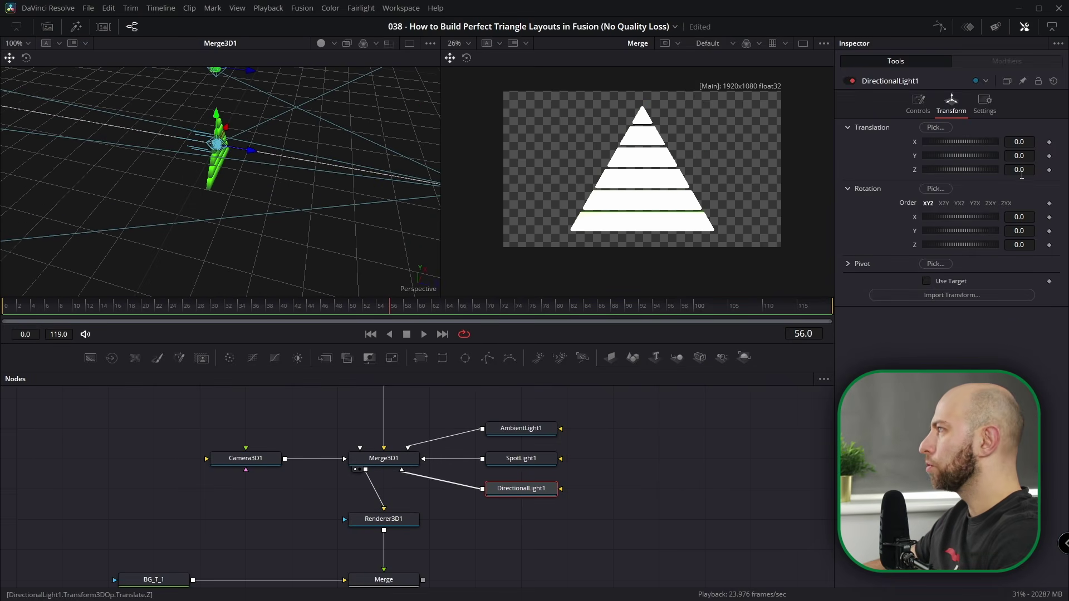
pyautogui.moveTo(1021, 173); pyautogui.dragTo(1060, 172)
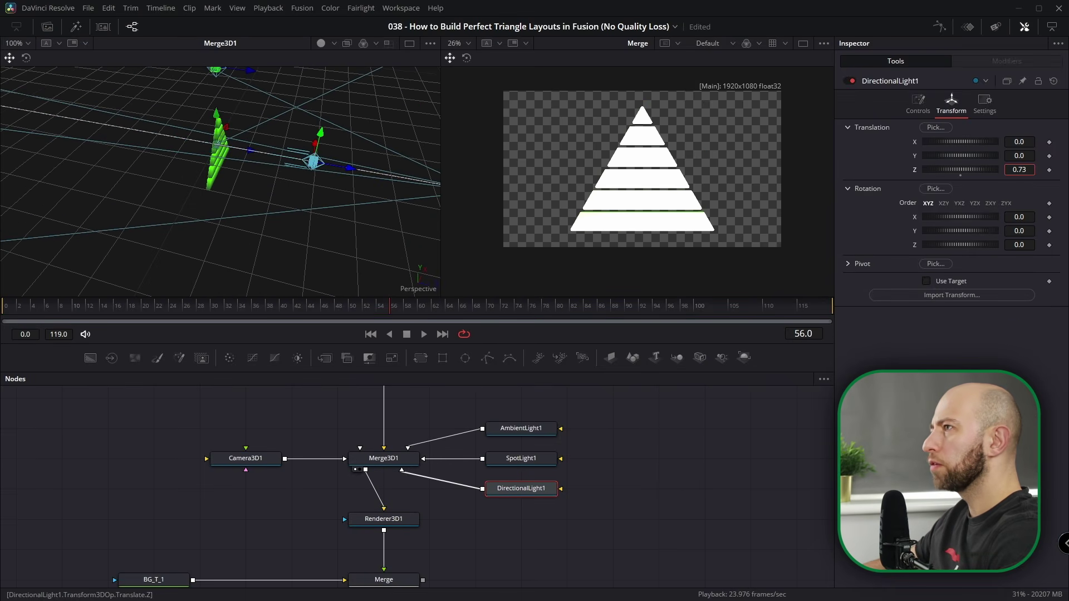
pyautogui.click(925, 281)
# - Offset DirectionalLight1 to a translation of about X -0.923, Y 0.441 and Z 0.074
pyautogui.moveTo(956, 144)
pyautogui.mouseDown()
pyautogui.moveTo(966, 148)
pyautogui.moveTo(957, 149)
pyautogui.mouseUp()
pyautogui.moveTo(350, 188)
pyautogui.mouseDown()
pyautogui.moveTo(263, 296)
pyautogui.moveTo(228, 303)
pyautogui.moveTo(179, 219)
pyautogui.moveTo(218, 252)
pyautogui.moveTo(154, 112)
pyautogui.moveTo(167, 109)
pyautogui.mouseUp()
pyautogui.moveTo(180, 120); pyautogui.dragTo(529, 454)
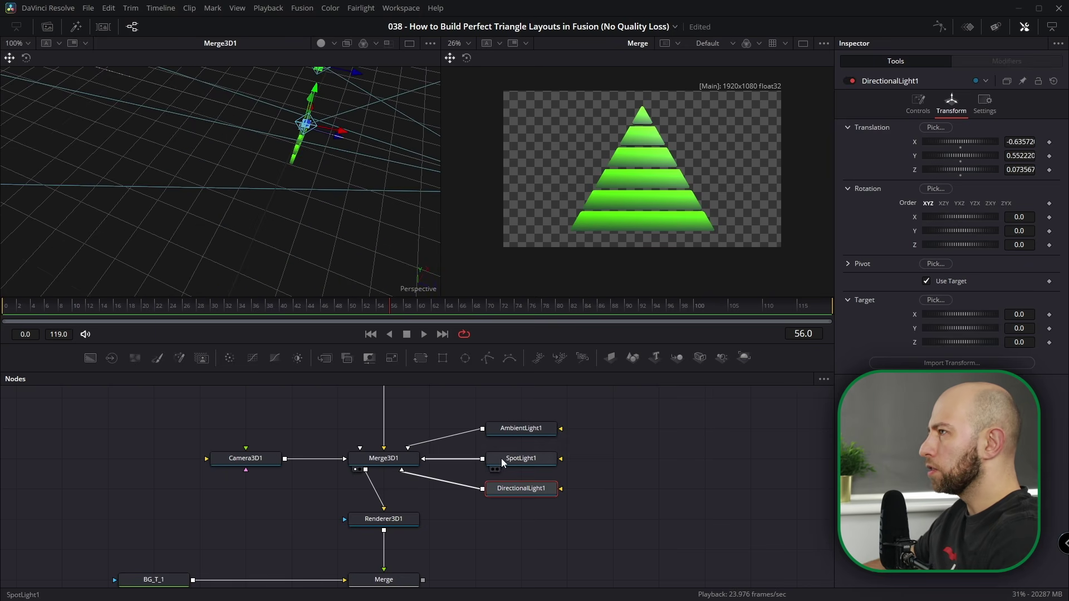
pyautogui.moveTo(1022, 142); pyautogui.dragTo(985, 143)
pyautogui.moveTo(289, 167); pyautogui.dragTo(422, 306)
pyautogui.moveTo(364, 258); pyautogui.dragTo(311, 182)
pyautogui.moveTo(935, 141); pyautogui.dragTo(1006, 142)
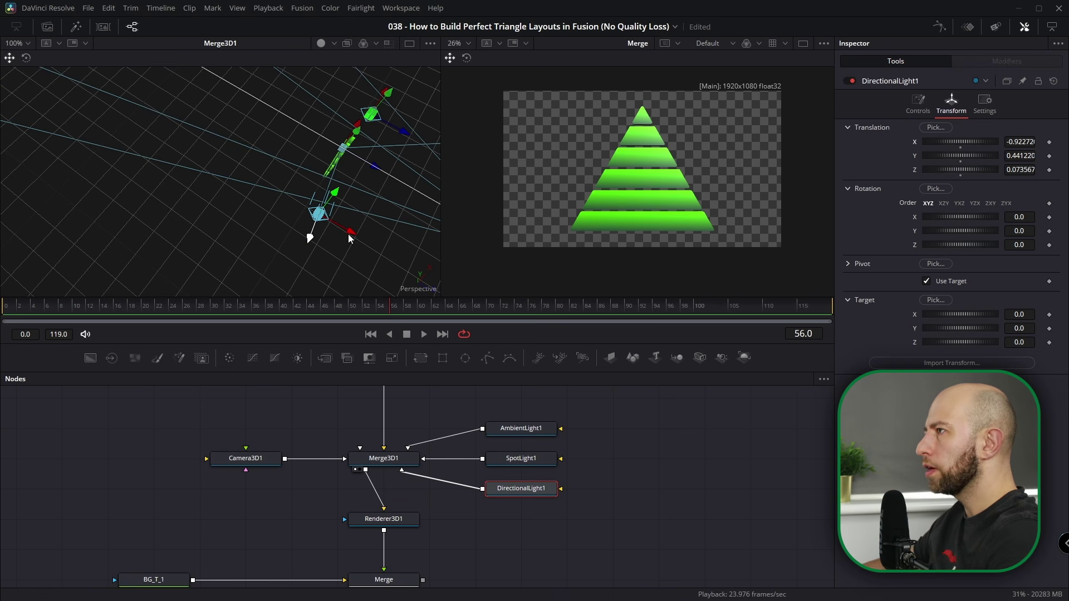
# - Move DirectionalLight1 behind the triangle to an X translation of about -1.055 and Z of about -1.682
pyautogui.moveTo(341, 230); pyautogui.dragTo(203, 81)
pyautogui.moveTo(191, 142); pyautogui.dragTo(379, 252)
pyautogui.moveTo(1032, 169); pyautogui.dragTo(1068, 169)
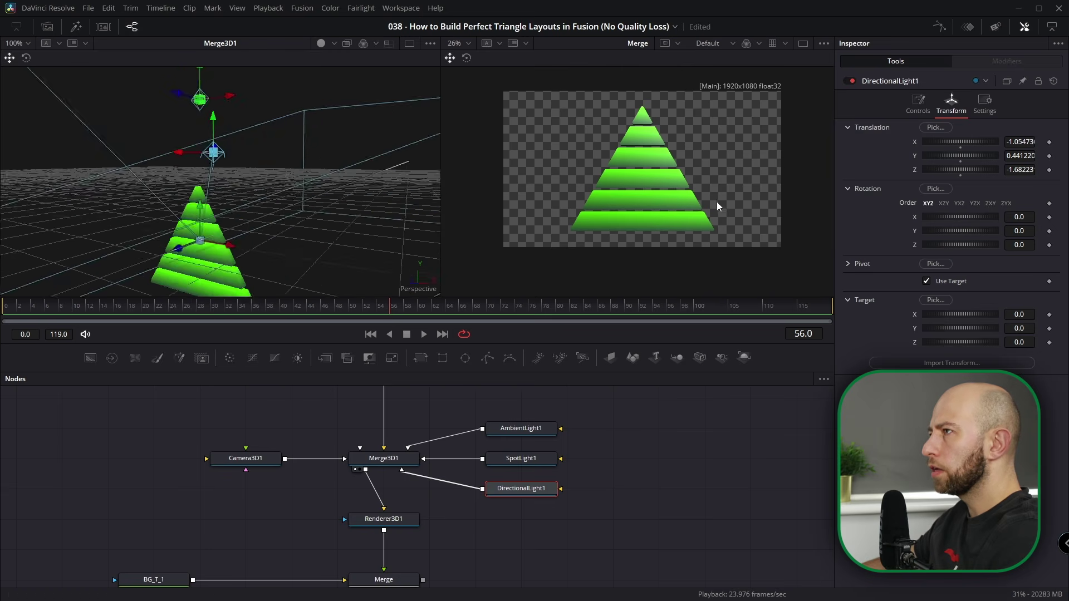
pyautogui.moveTo(716, 202); pyautogui.dragTo(717, 237)
pyautogui.moveTo(234, 148); pyautogui.dragTo(291, 278)
pyautogui.hotkey('ctrl', 'f')
pyautogui.moveTo(343, 254); pyautogui.dragTo(356, 252)
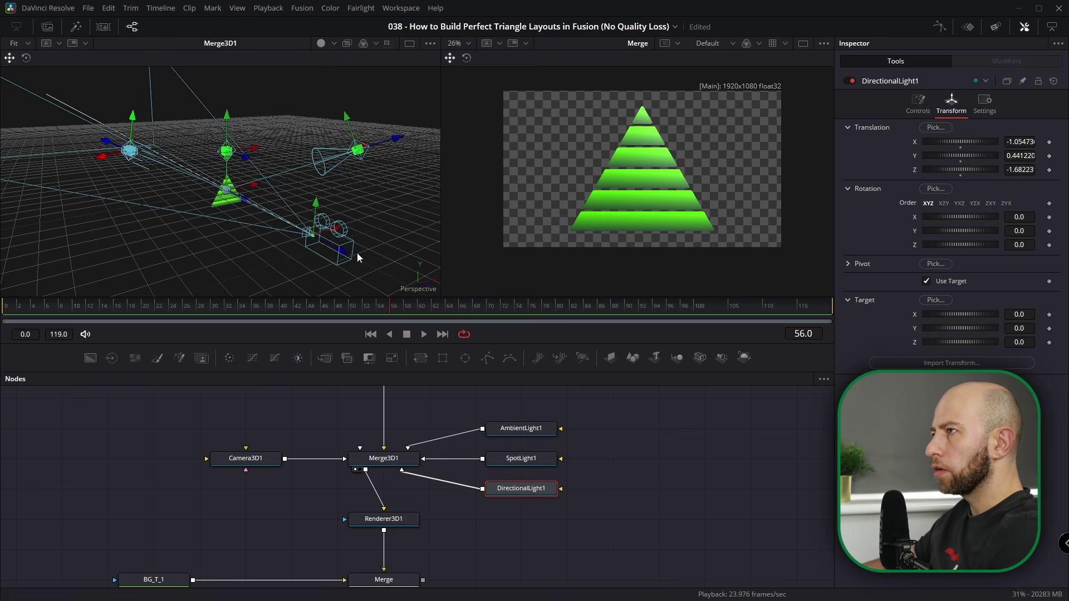
# - Test the new lighting by rotating Transform3D1 around Y, and reset that rotation to 0
pyautogui.scroll(5, 383, 520)
pyautogui.click(384, 500)
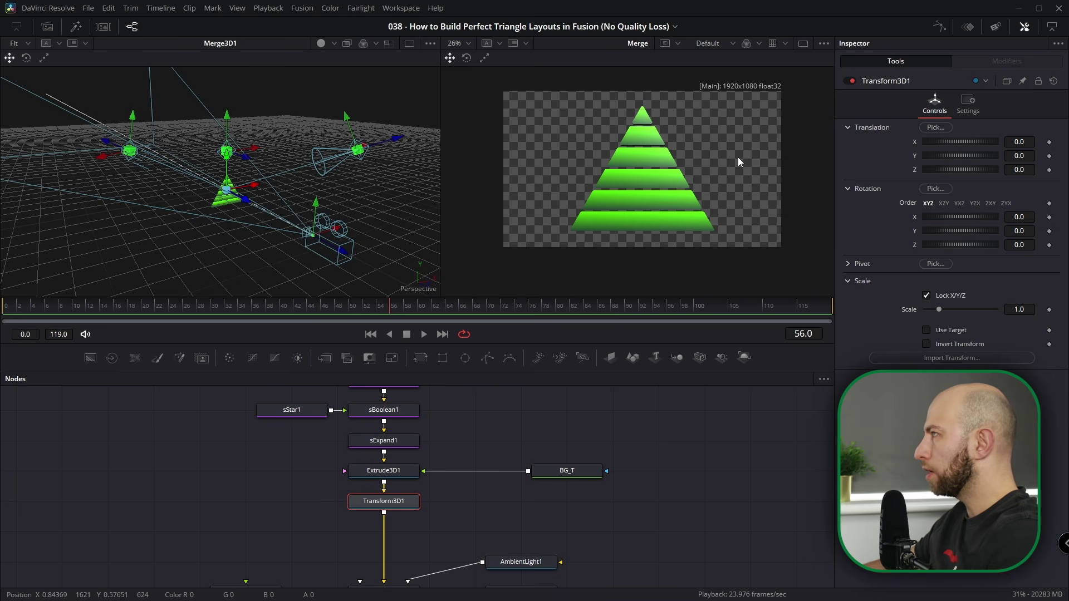
pyautogui.moveTo(1028, 231)
pyautogui.mouseDown()
pyautogui.moveTo(872, 231)
pyautogui.moveTo(1039, 230)
pyautogui.mouseUp()
pyautogui.doubleClick(915, 233)
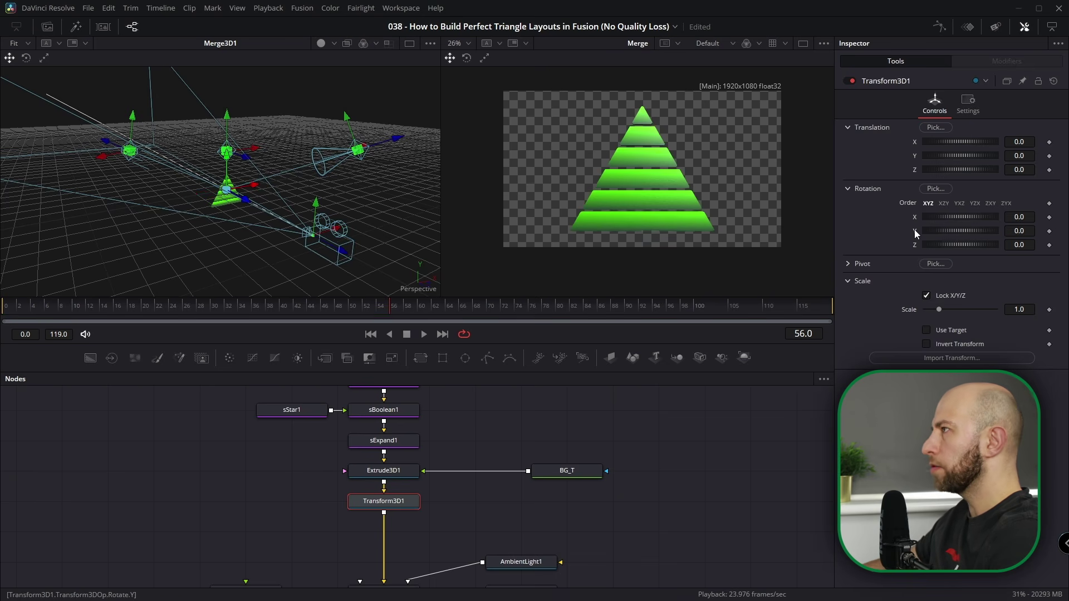
# - Make the BG_T_1 background opaque with an alpha of 1.0 and change its type to Gradient
pyautogui.scroll(-2, 489, 458)
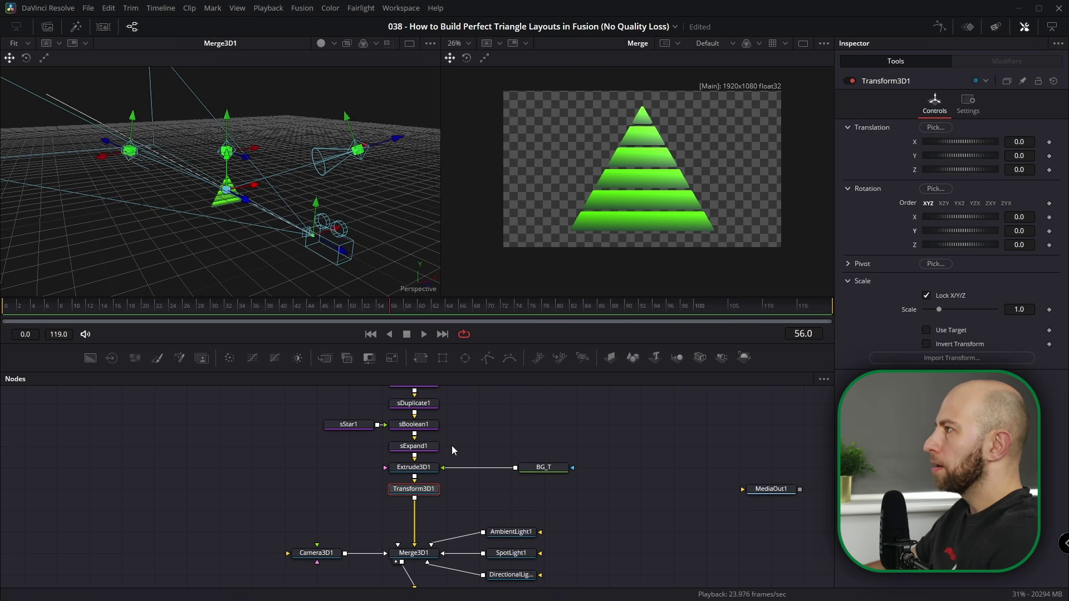
pyautogui.scroll(-5, 453, 445)
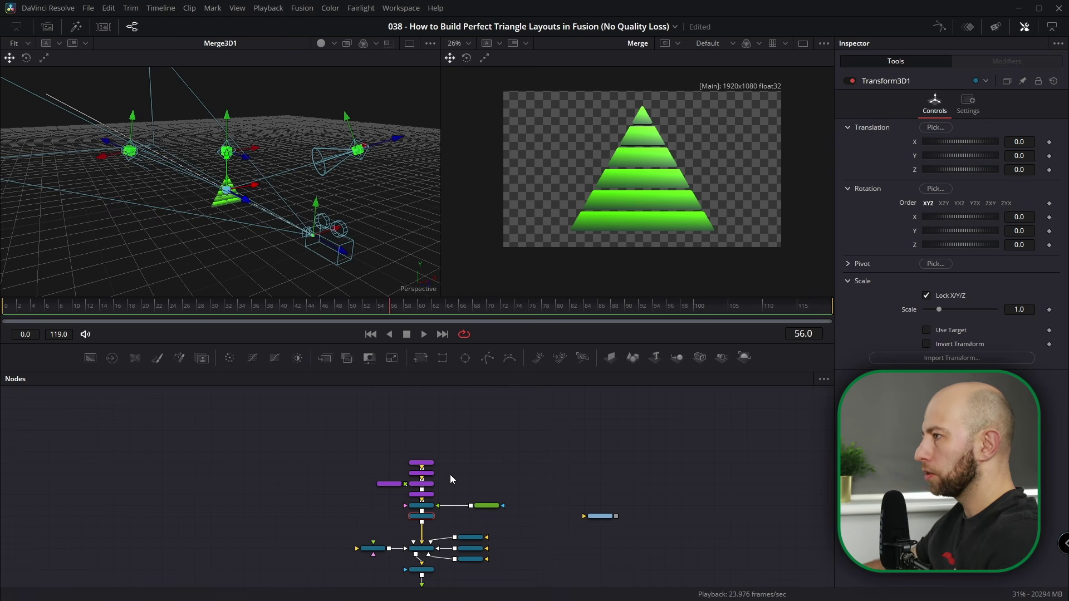
pyautogui.scroll(5, 415, 477)
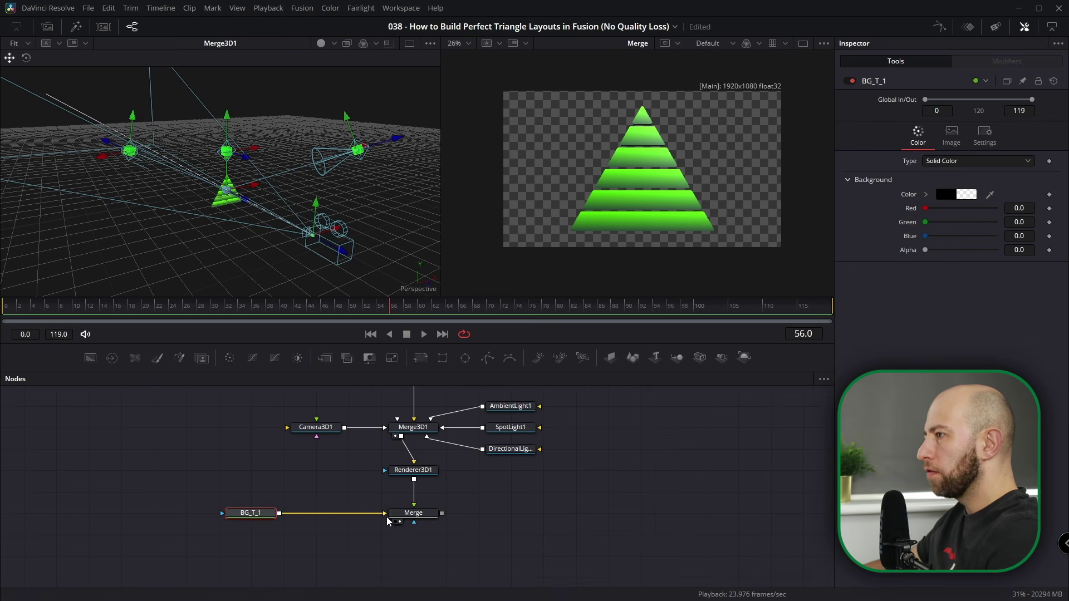
pyautogui.moveTo(926, 251); pyautogui.dragTo(997, 249)
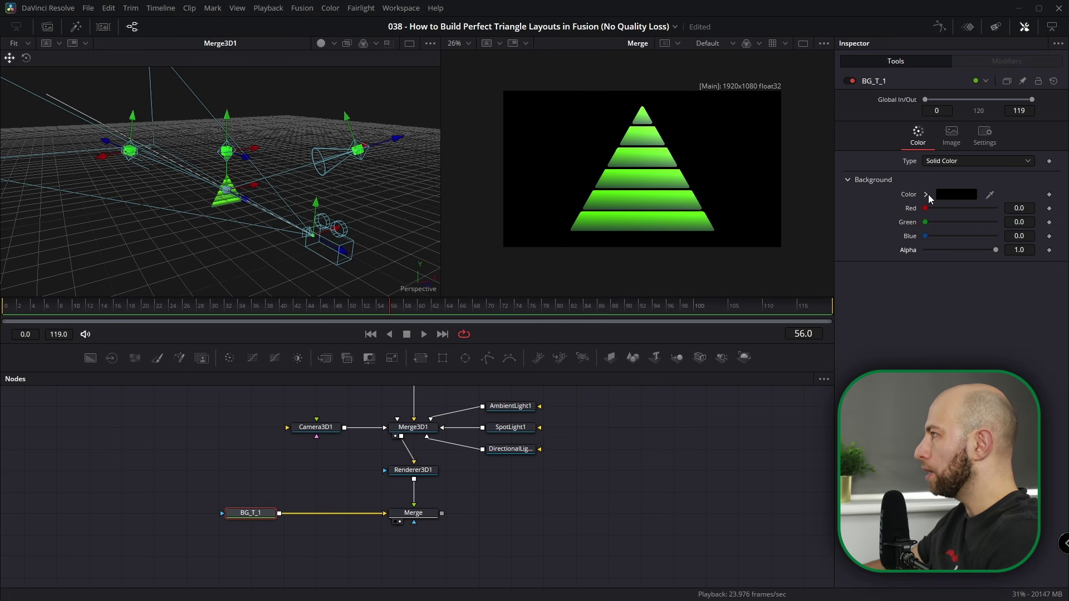
pyautogui.click(935, 161)
pyautogui.click(954, 226)
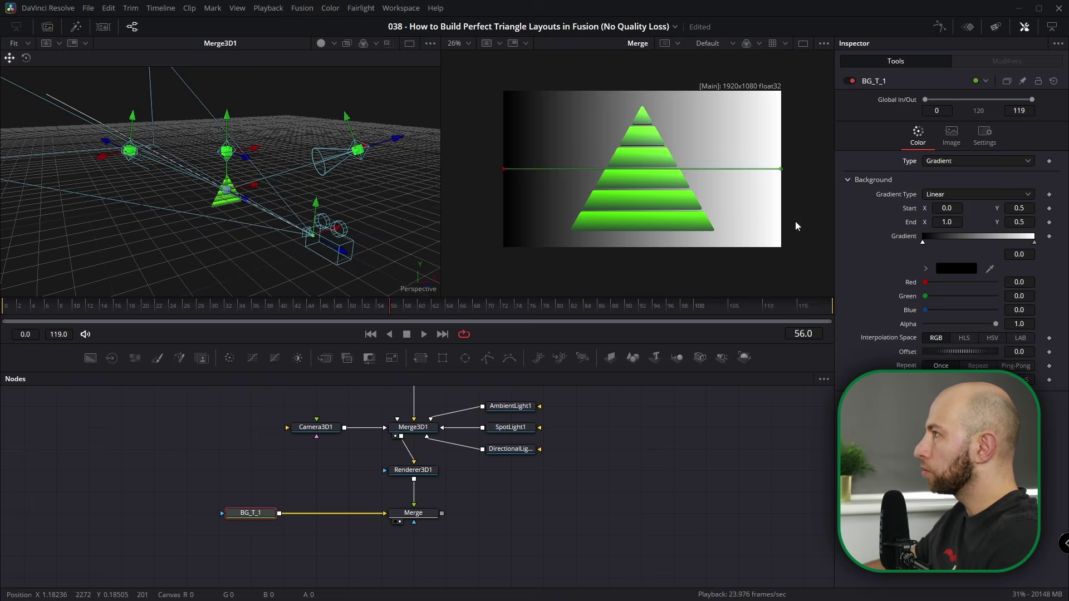
# - Run the BG_T_1 gradient diagonally from the image's lower-left to its upper-right corner and set the start color to #101820
pyautogui.moveTo(503, 169); pyautogui.dragTo(505, 247)
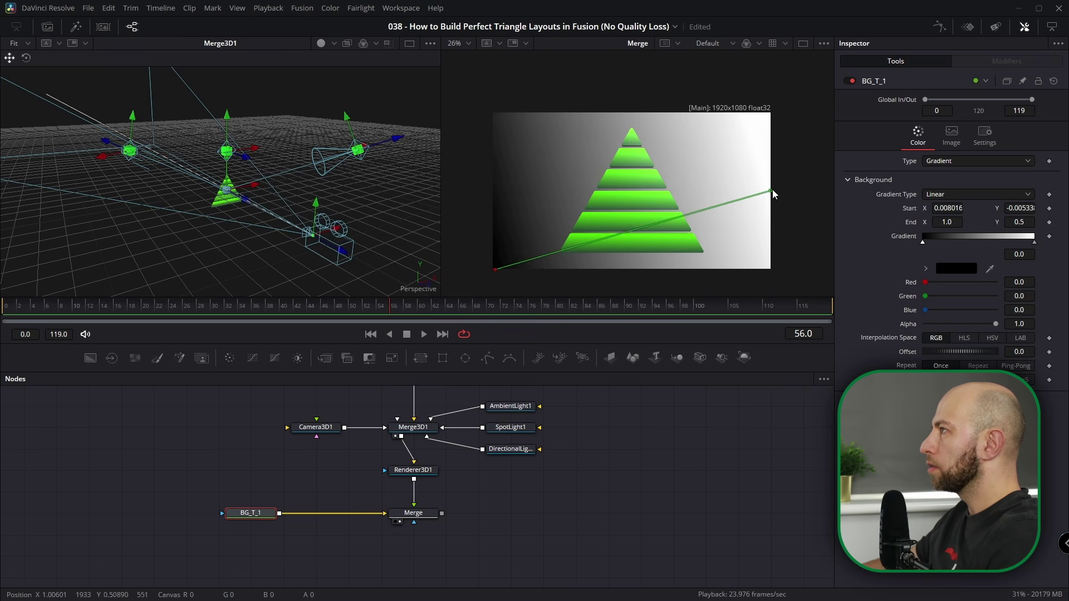
pyautogui.moveTo(771, 192); pyautogui.dragTo(777, 107)
pyautogui.click(957, 268)
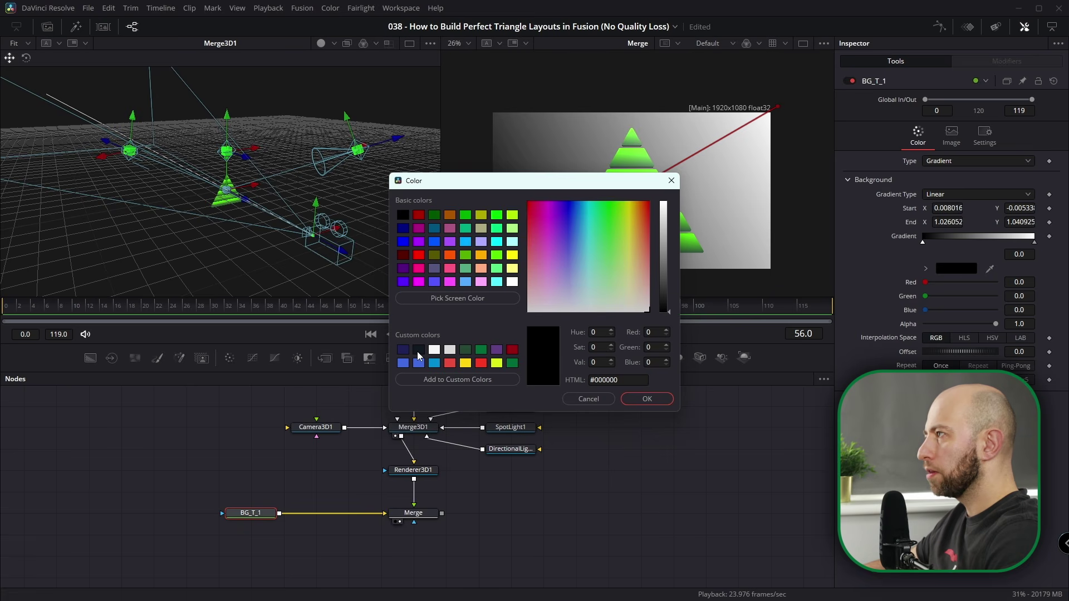
pyautogui.click(418, 349)
pyautogui.click(647, 399)
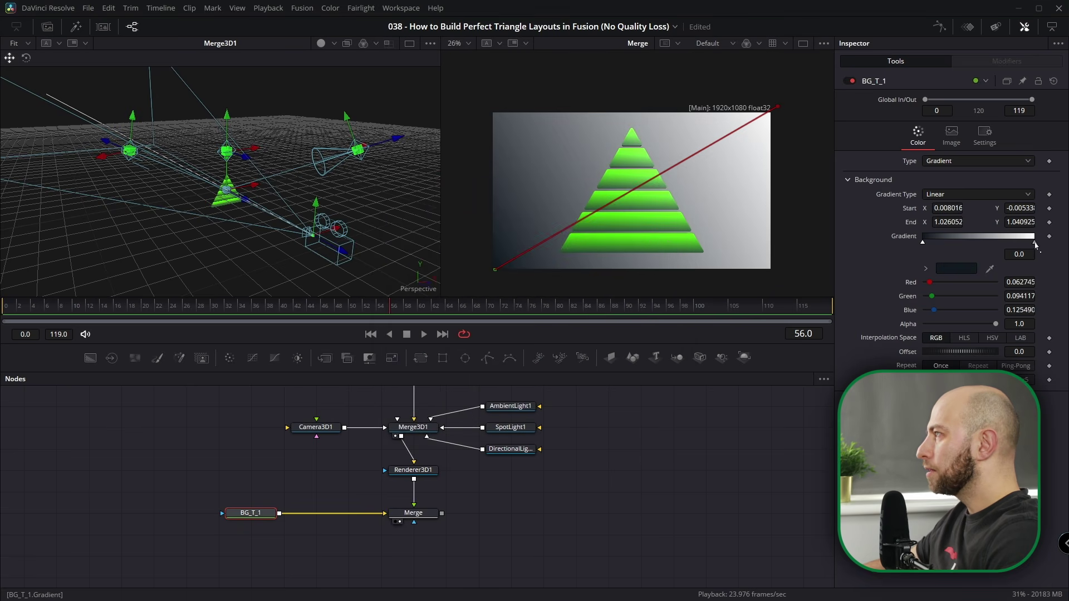
# - Set the end color of the BG_T_1 gradient to black (#000000)
pyautogui.doubleClick(1034, 243)
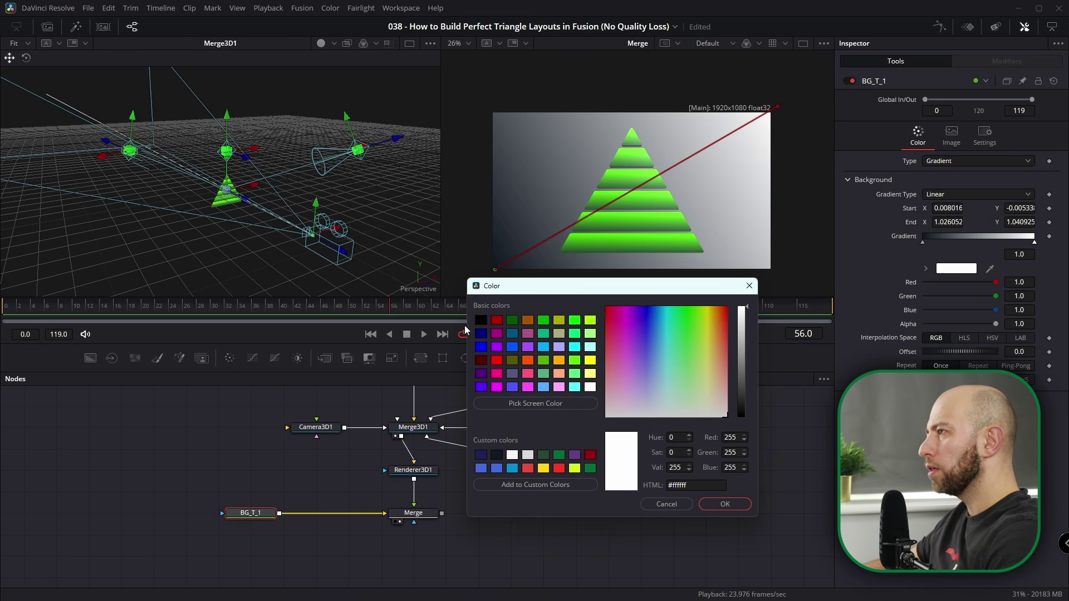
pyautogui.click(482, 456)
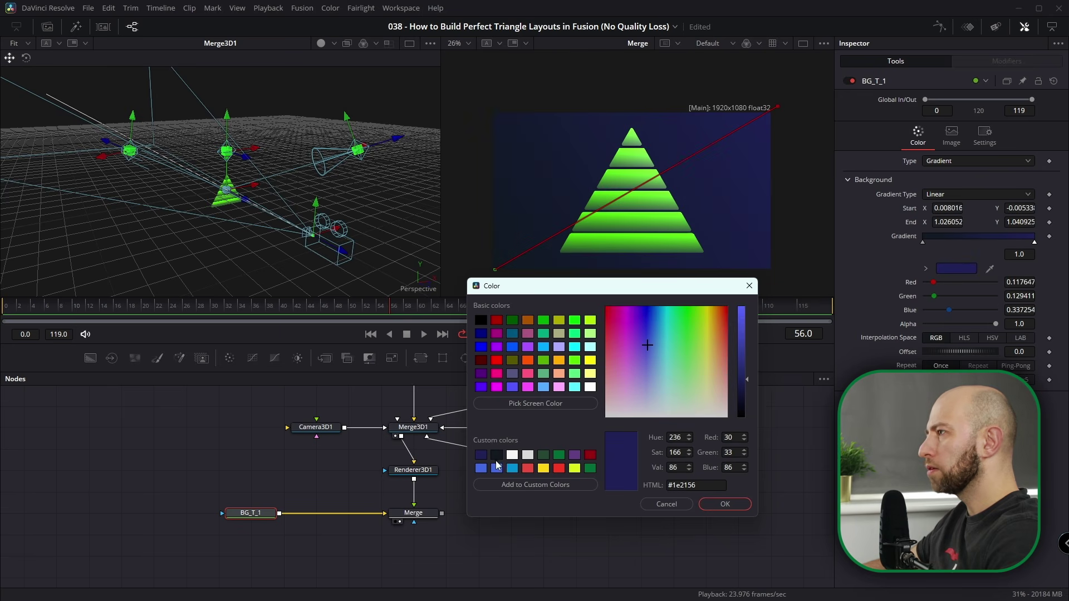
pyautogui.click(480, 320)
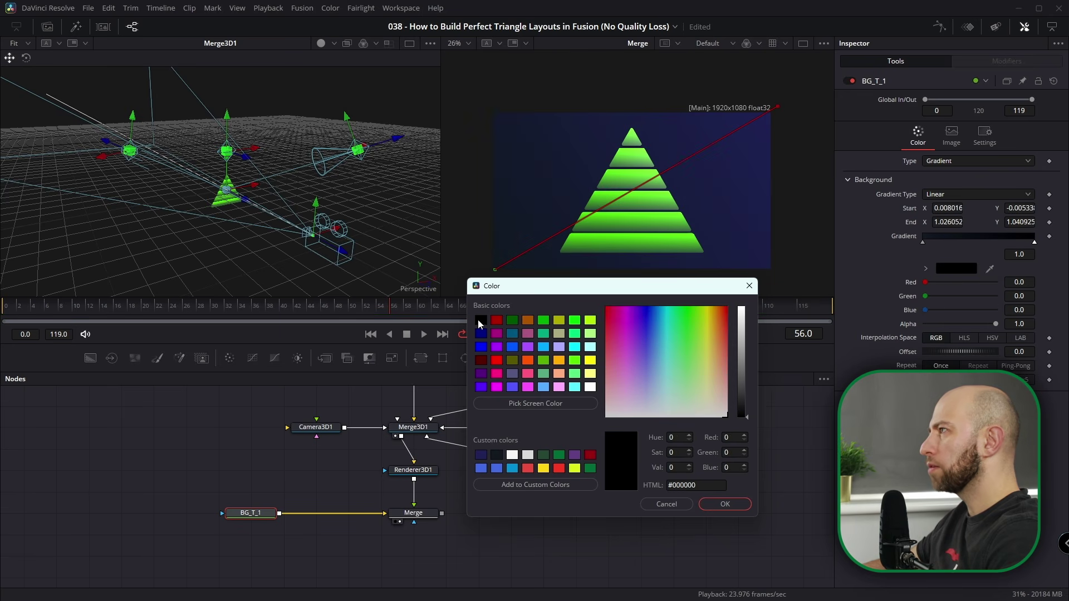
pyautogui.click(725, 504)
# - Change the gradient's start color to the custom blue and extend its end point to about X 1.048, Y 1.187
pyautogui.doubleClick(924, 245)
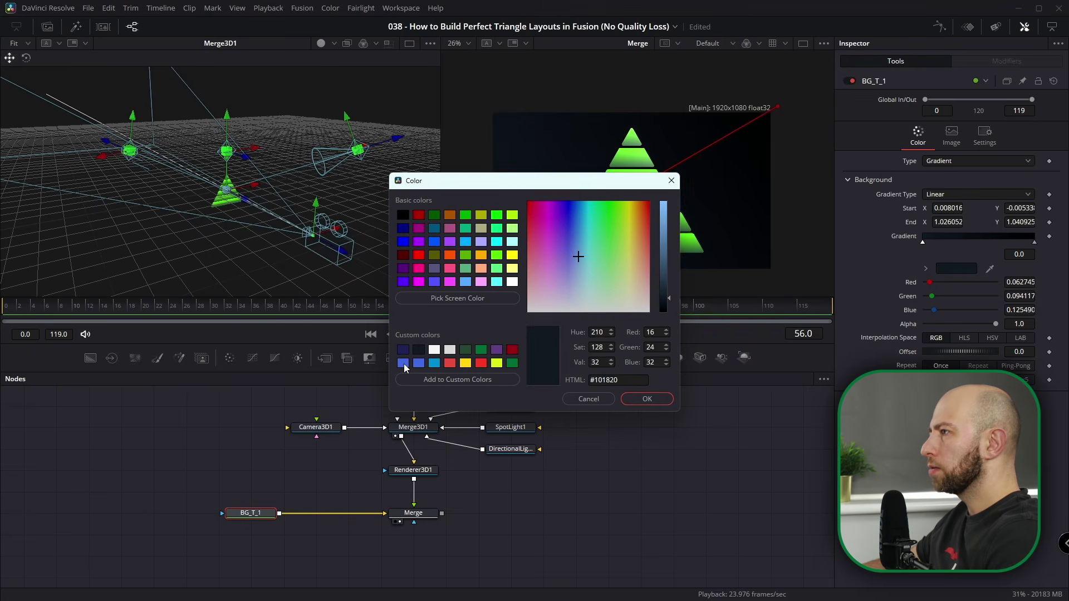
pyautogui.click(418, 362)
pyautogui.click(641, 399)
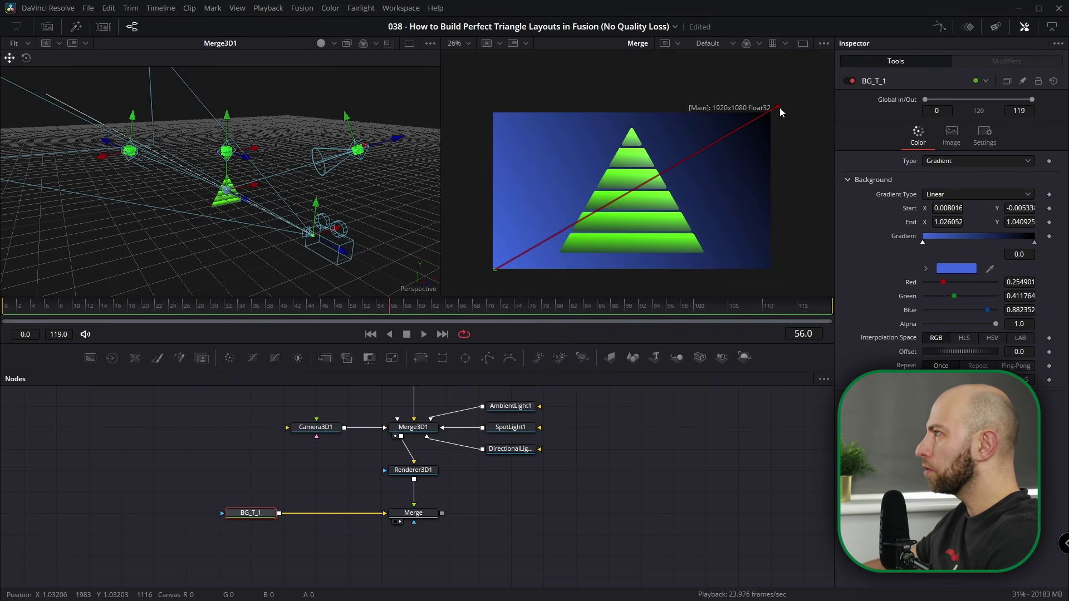
pyautogui.moveTo(779, 105); pyautogui.dragTo(785, 82)
# - Rotate the triangle around Y to 35.4 with Transform3D1
pyautogui.scroll(5, 436, 526)
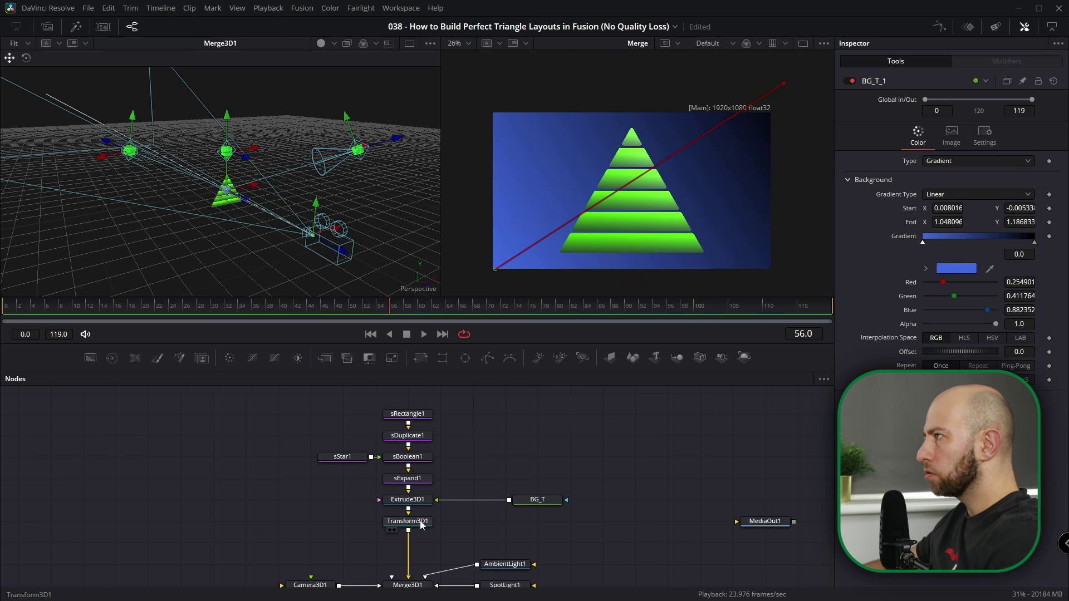
pyautogui.click(414, 525)
pyautogui.moveTo(1022, 229); pyautogui.dragTo(1049, 229)
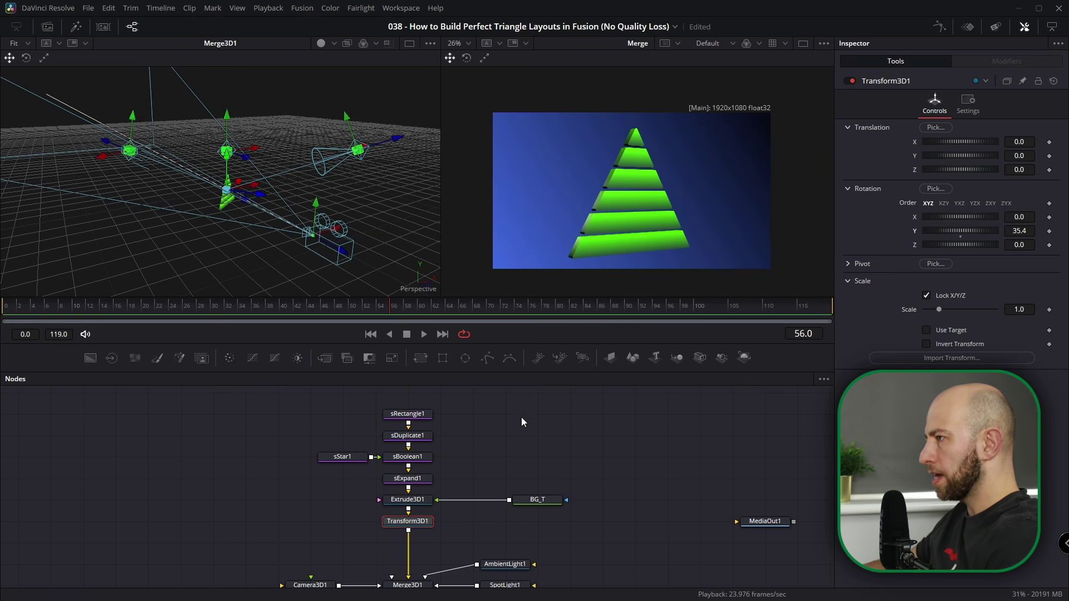
# - Enlarge the node graph area and move the shape nodes up through sExpand1, leaving a gap above Extrude3D1
pyautogui.scroll(-2, 440, 460)
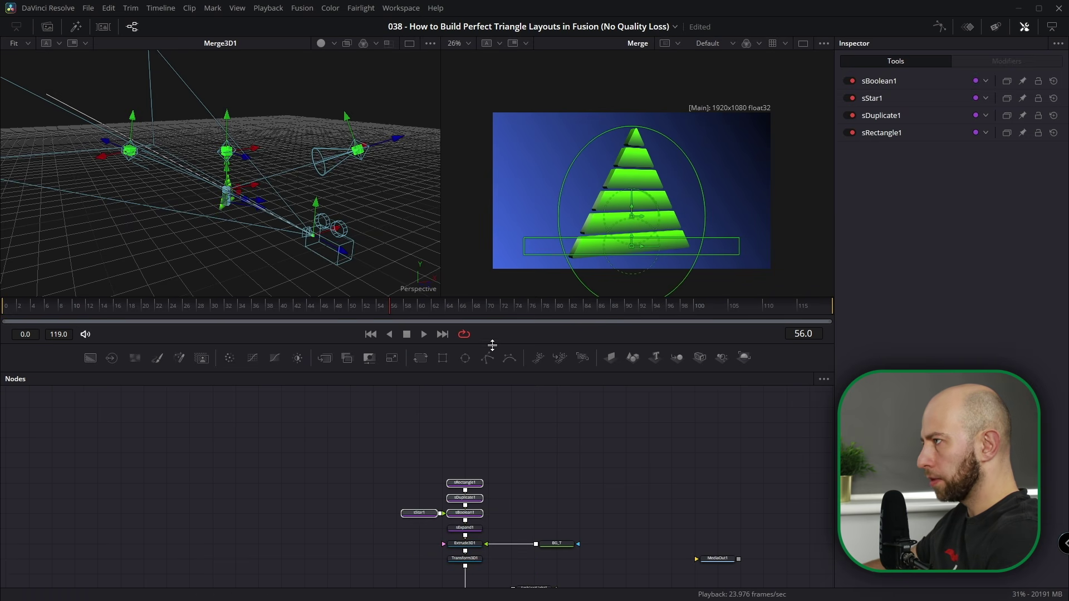
pyautogui.moveTo(493, 345); pyautogui.dragTo(497, 279)
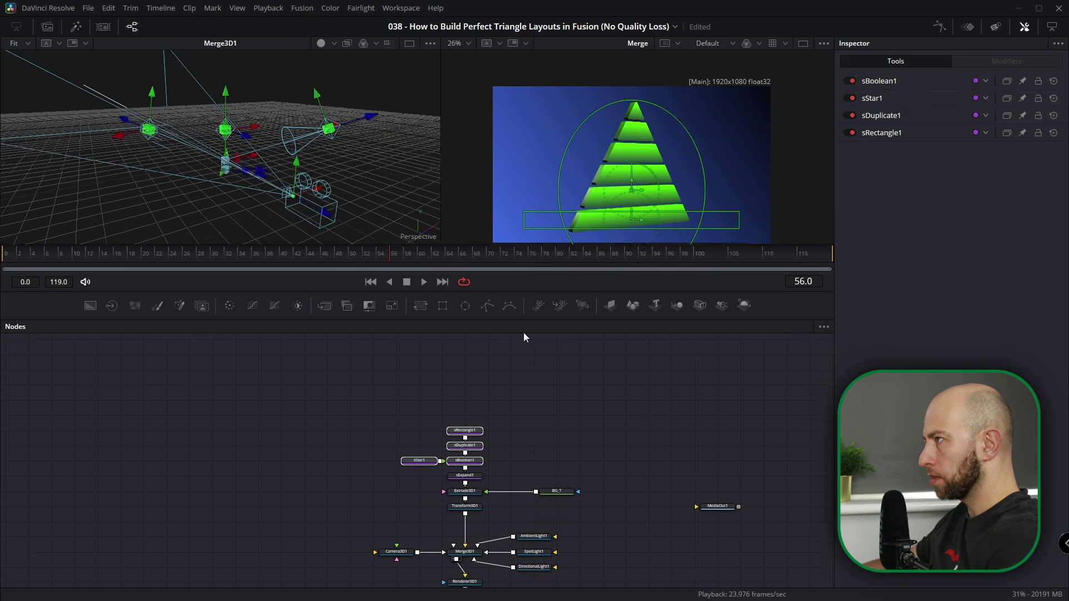
pyautogui.hotkey('ctrl', 'f')
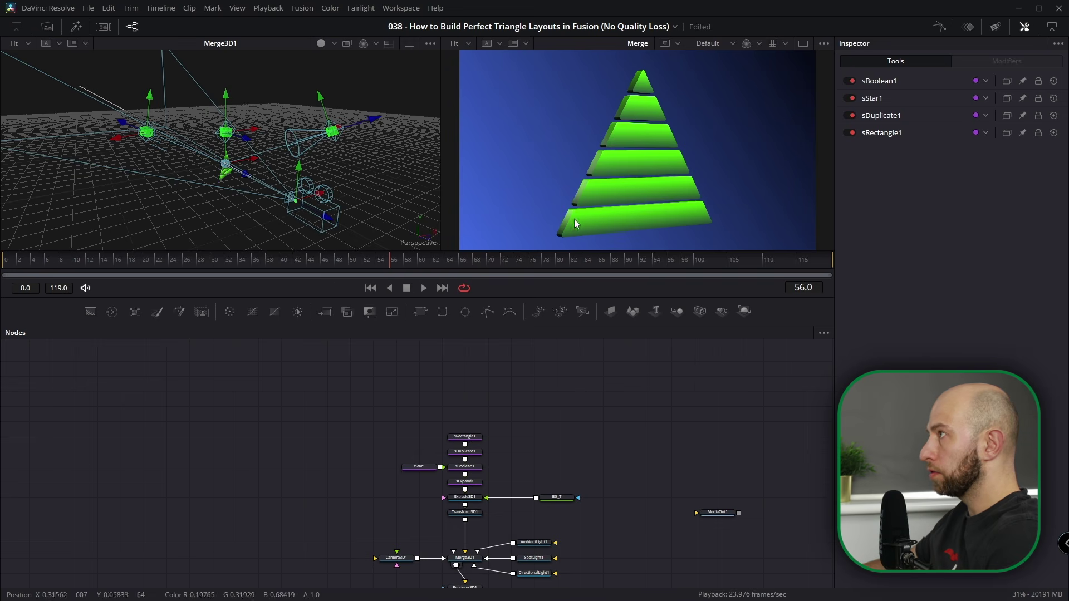
pyautogui.scroll(-1, 576, 217)
pyautogui.scroll(2, 497, 463)
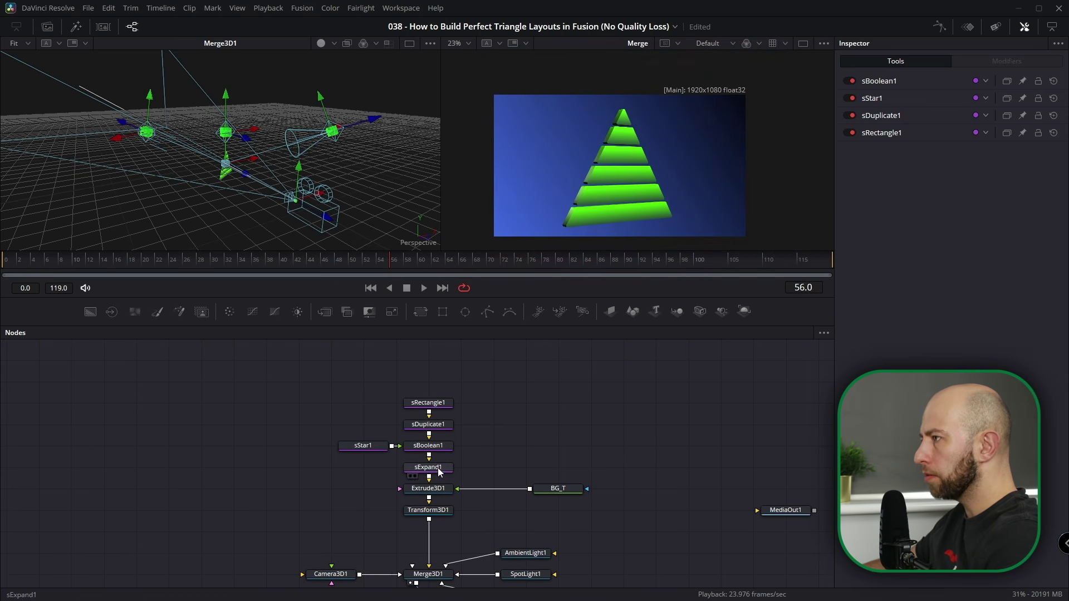
pyautogui.moveTo(456, 398); pyautogui.dragTo(429, 403)
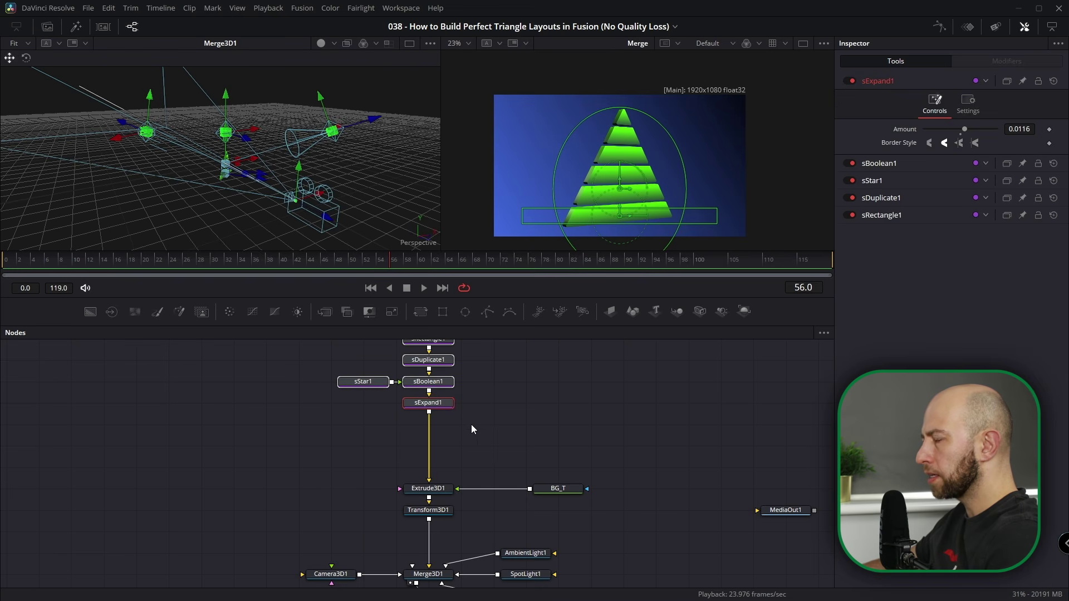
# - Copy the sBoolean1 node and insert the duplicate between sExpand1 and Extrude3D1
pyautogui.click(426, 403)
pyautogui.scroll(2, 425, 403)
pyautogui.click(431, 373)
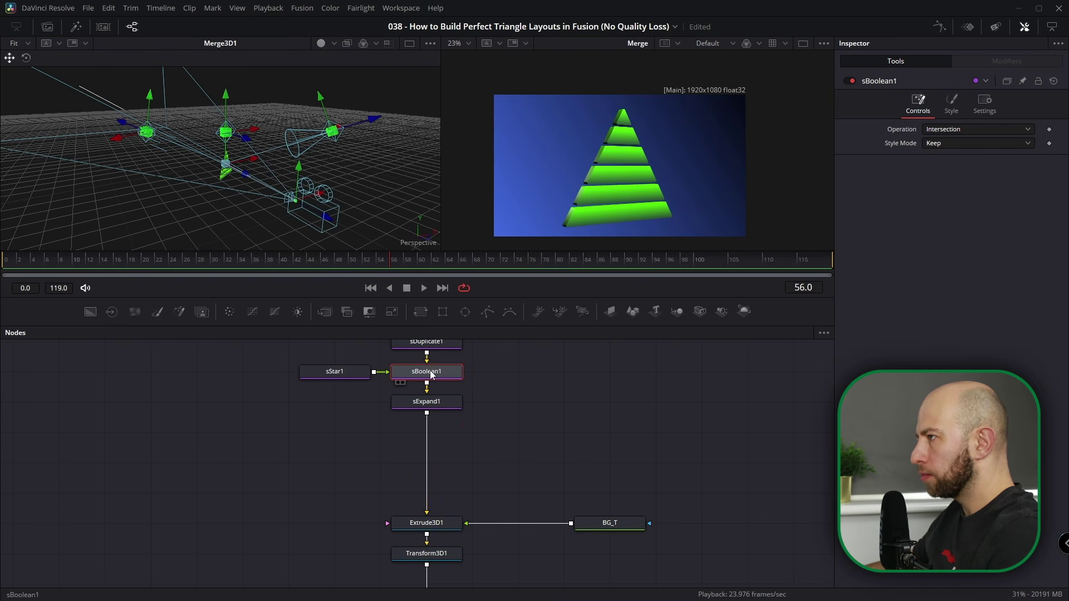
pyautogui.hotkey('ctrl', 'c')
pyautogui.click(442, 403)
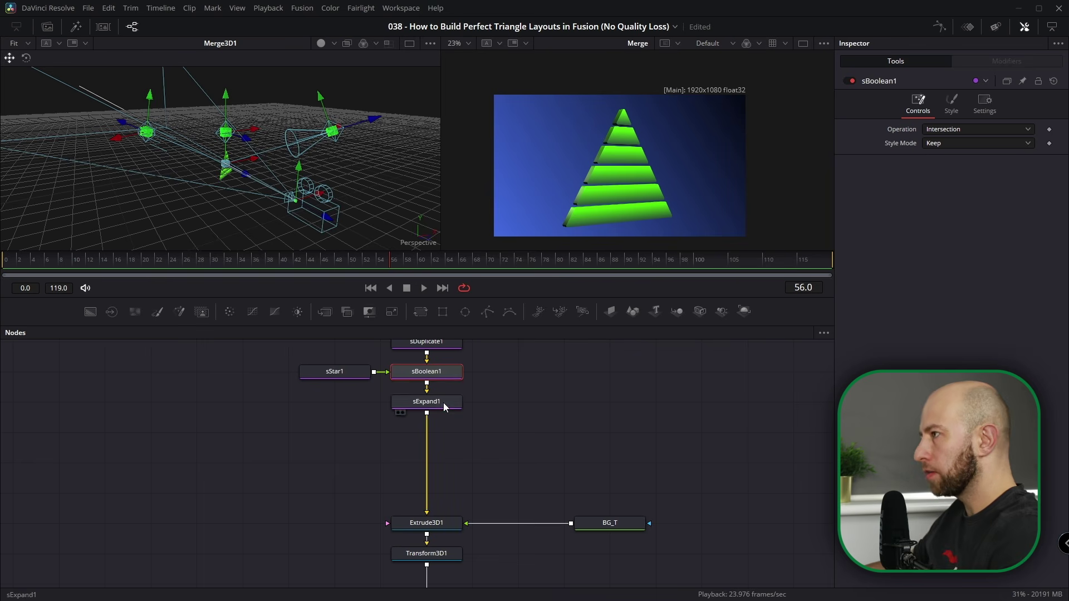
pyautogui.hotkey('ctrl', 'v')
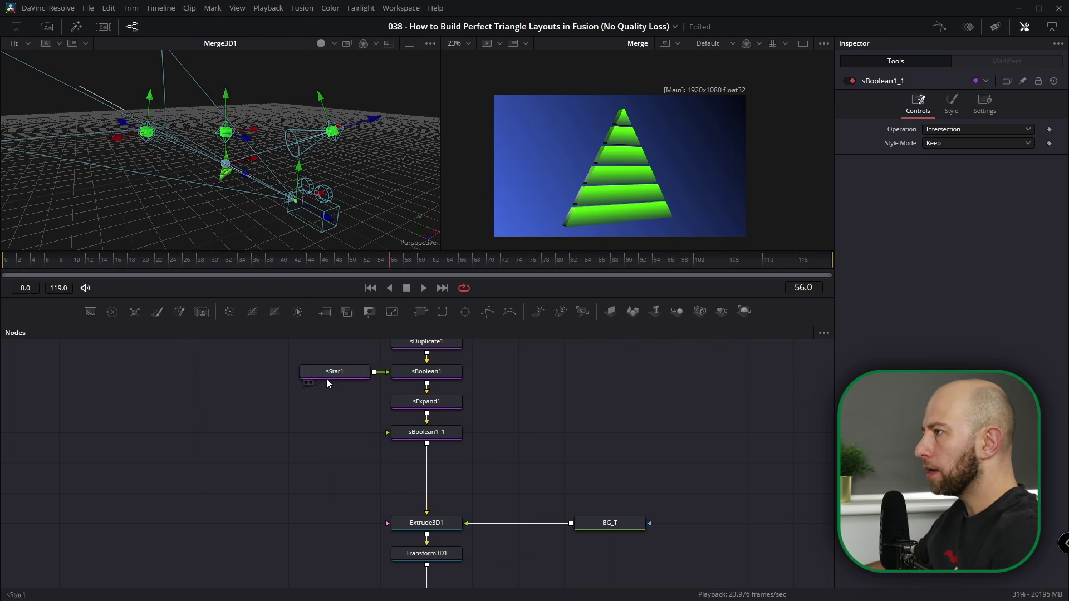
# - Duplicate sRectangle1 beside sBoolean1_1 and connect the copy to sBoolean1_1 as its second shape
pyautogui.scroll(3, 329, 389)
pyautogui.click(428, 414)
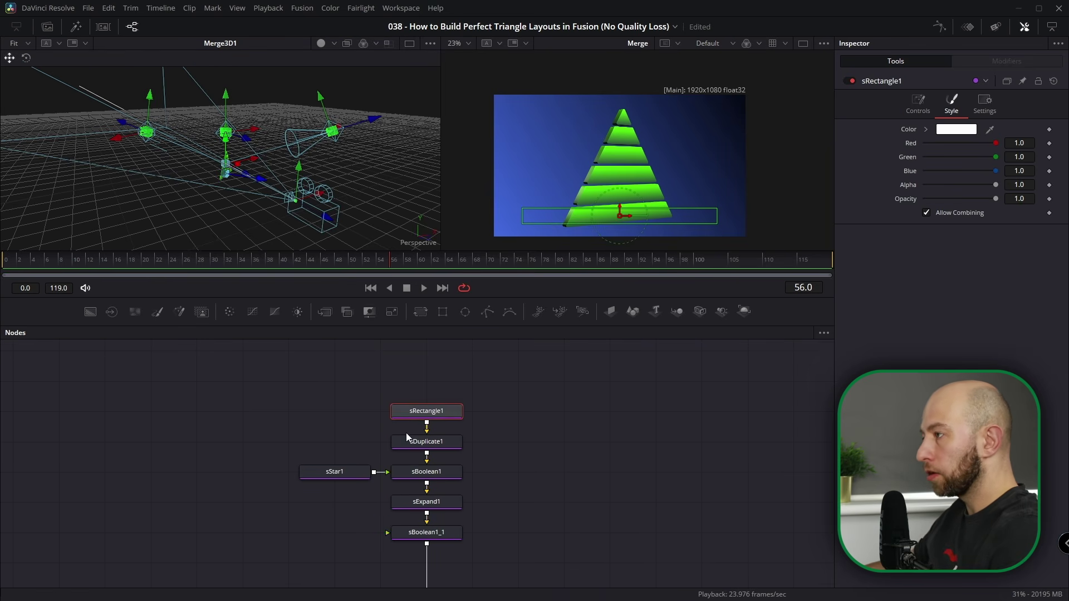
pyautogui.scroll(-2, 342, 474)
pyautogui.hotkey('ctrl', 'c')
pyautogui.hotkey('ctrl', 'v')
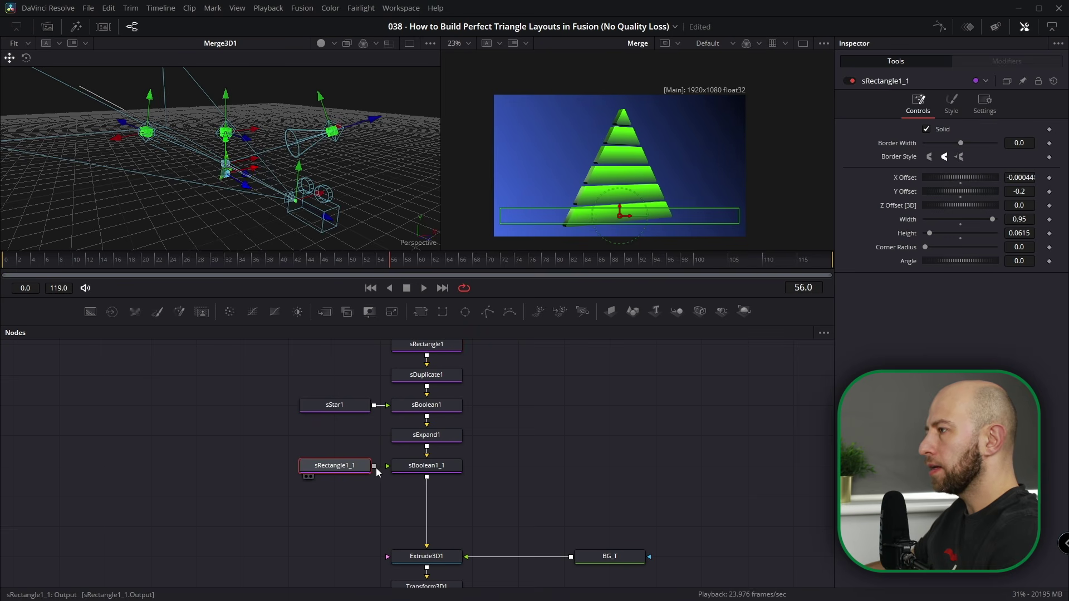
pyautogui.moveTo(373, 467); pyautogui.dragTo(423, 468)
pyautogui.click(430, 467)
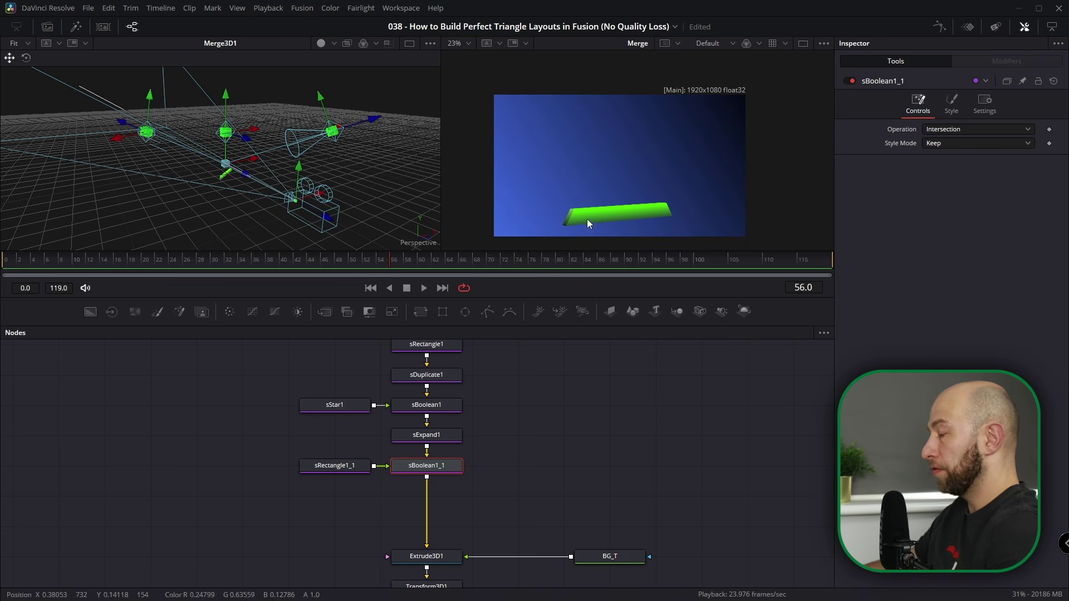
# - Add an sTransform node after sBoolean1_1, followed by an sMerge node feeding Extrude3D1
pyautogui.moveTo(454, 474); pyautogui.dragTo(303, 480)
pyautogui.click(303, 481)
pyautogui.click(278, 471)
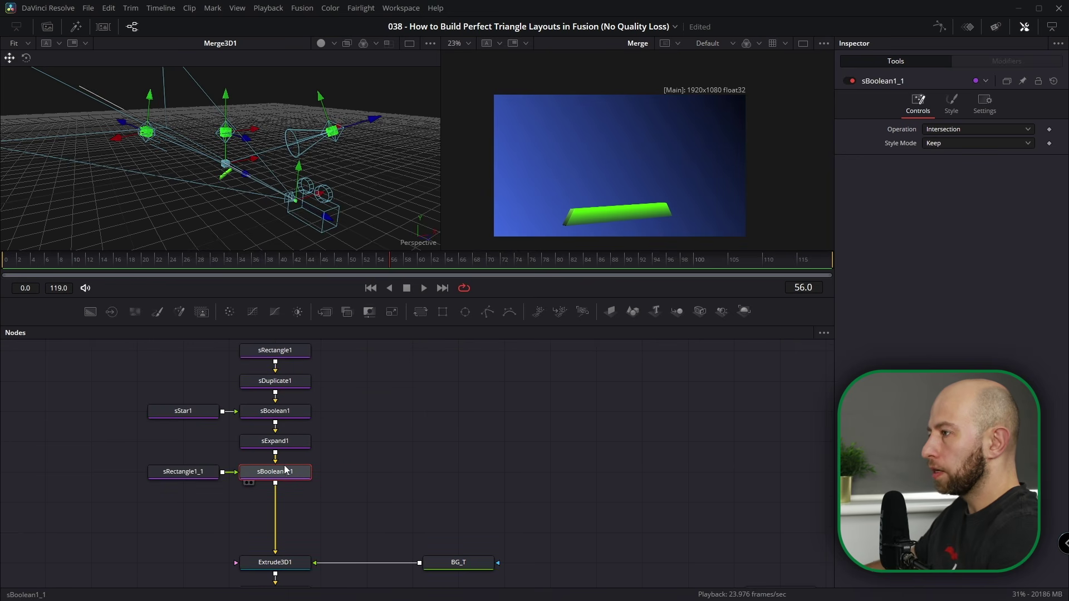
pyautogui.hotkey('shift', 'space')
pyautogui.write('stransf')
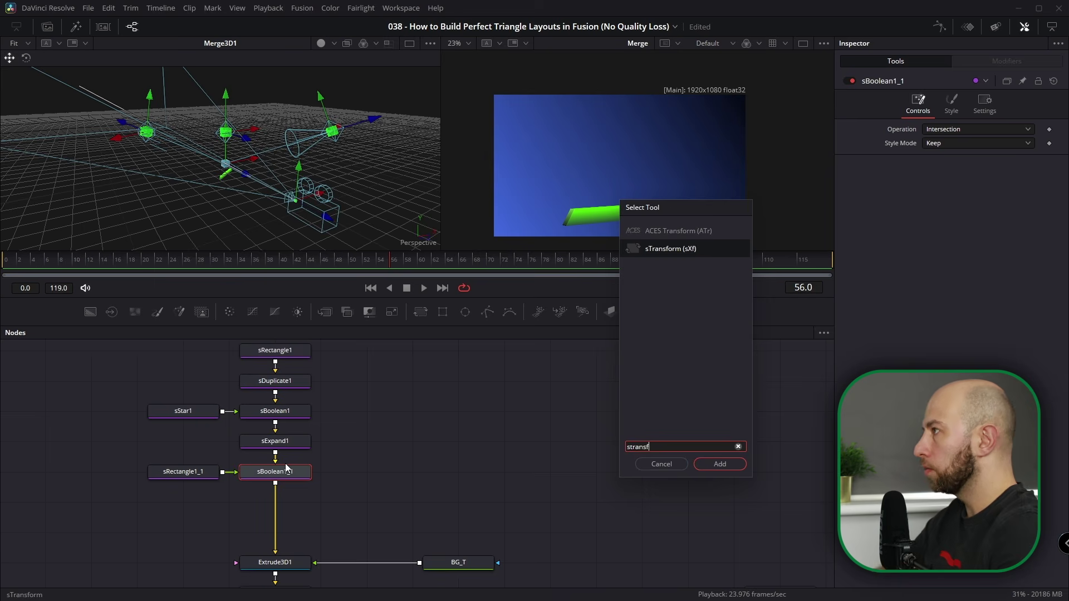
pyautogui.press('Return')
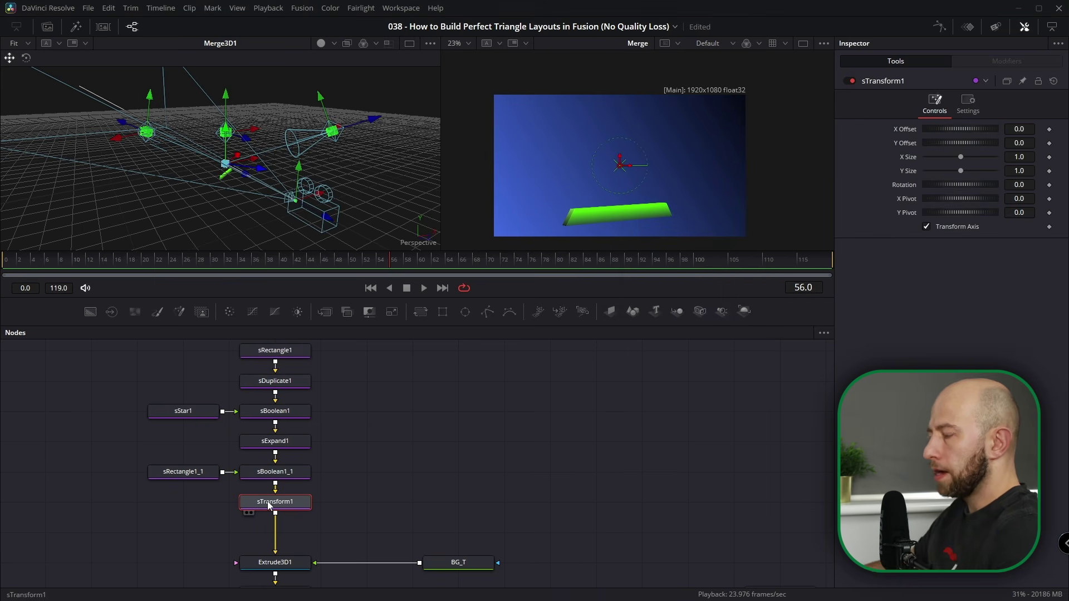
pyautogui.hotkey('shift', 'space')
pyautogui.write('smerge')
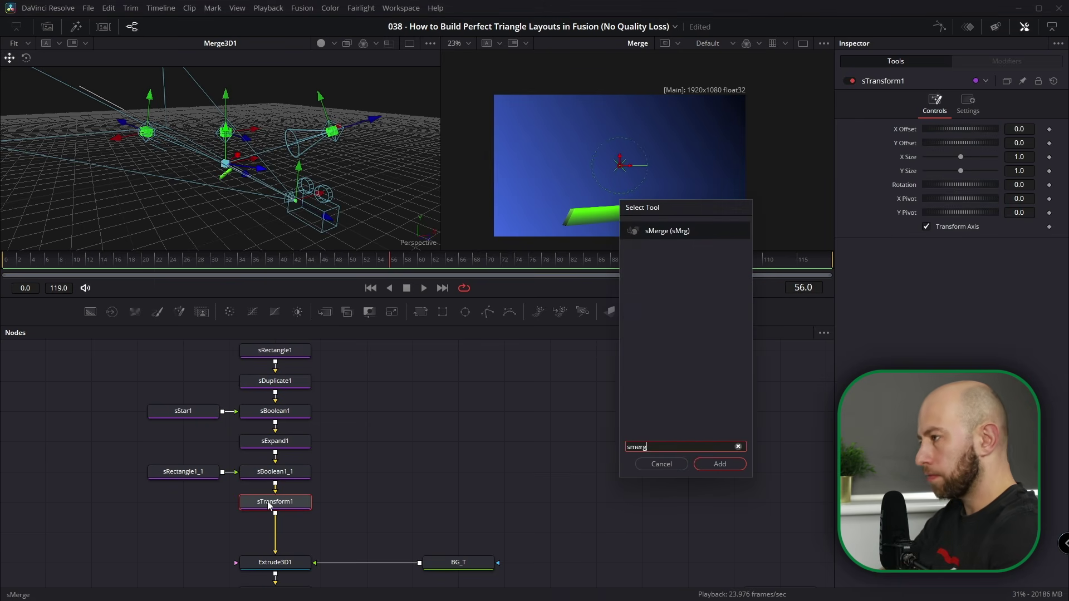
pyautogui.press('Return')
# - Move the shape nodes through sTransform1 up, away from sMerge1, and show the tile picture on sTransform1
pyautogui.scroll(1, 325, 363)
pyautogui.moveTo(326, 362); pyautogui.dragTo(116, 551)
pyautogui.moveTo(265, 549); pyautogui.dragTo(285, 466)
pyautogui.hscroll(2, 282, 479)
pyautogui.rightClick(276, 468)
pyautogui.moveTo(316, 298)
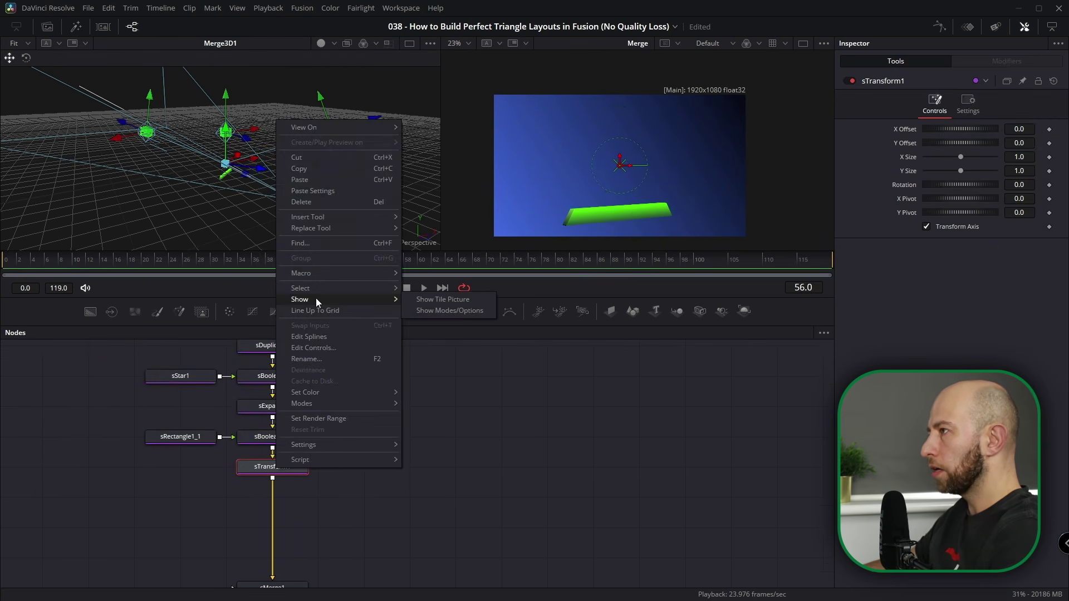
pyautogui.click(443, 300)
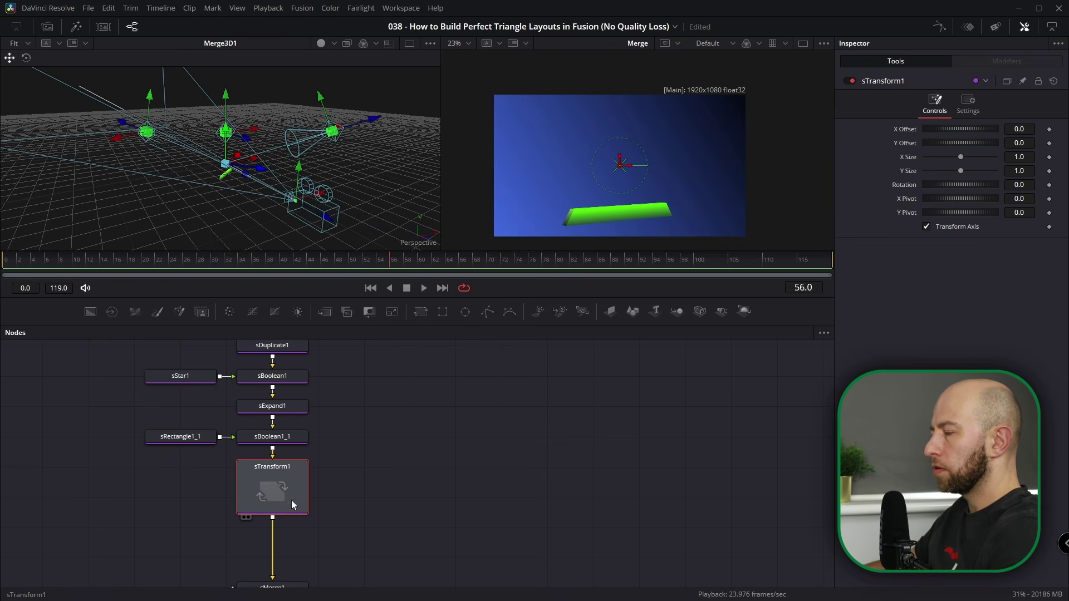
pyautogui.scroll(-2, 292, 499)
pyautogui.scroll(-2, 294, 516)
pyautogui.scroll(2, 295, 518)
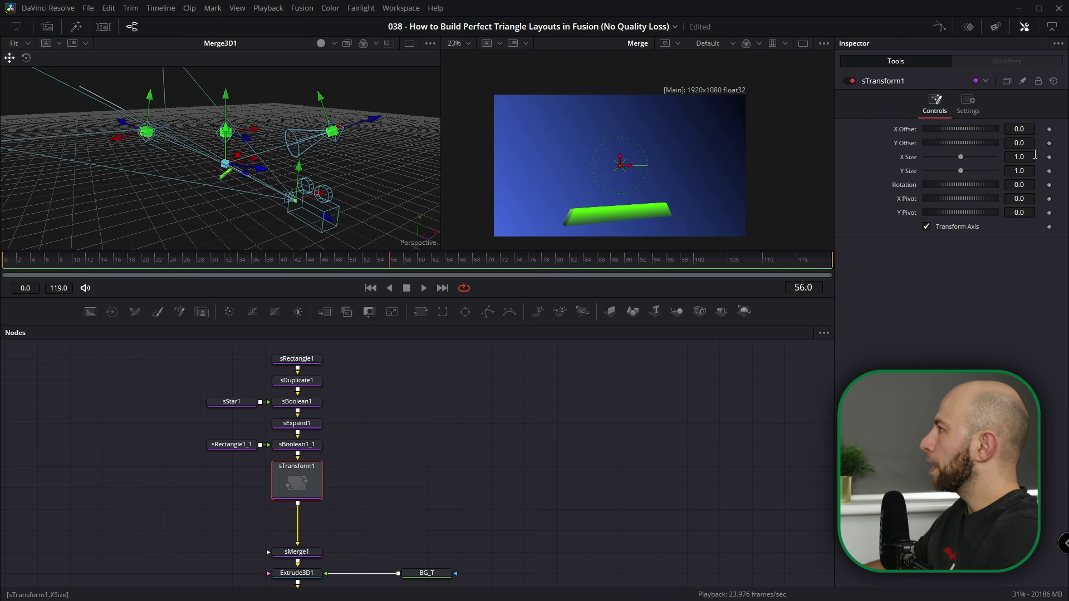
# - Go to frame 50 and add a keyframe to sTransform1's Y Offset at 0.0
pyautogui.click(818, 288)
pyautogui.write('50')
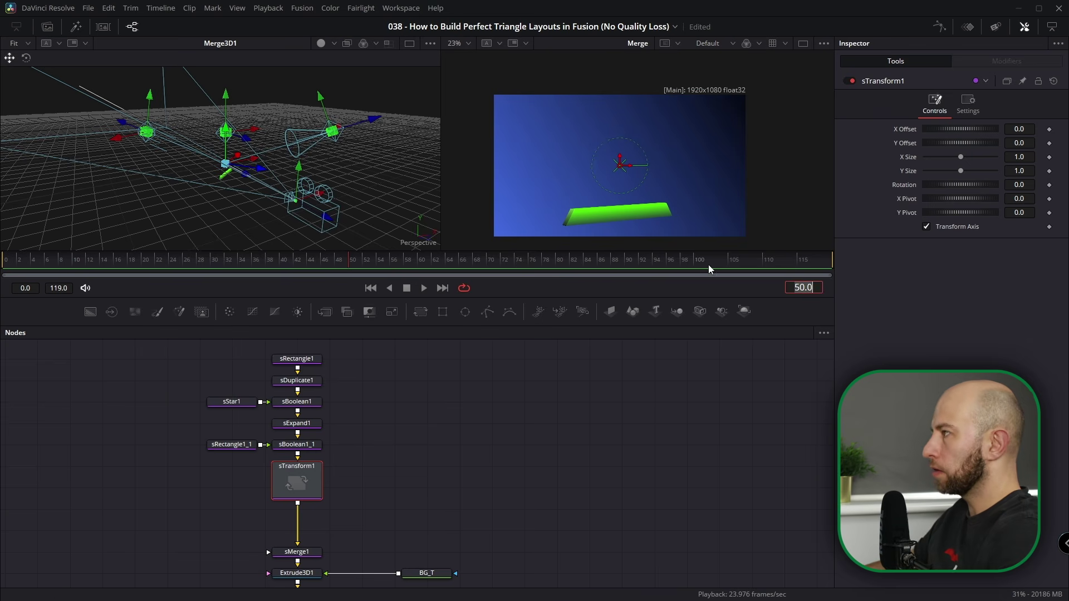
pyautogui.click(290, 479)
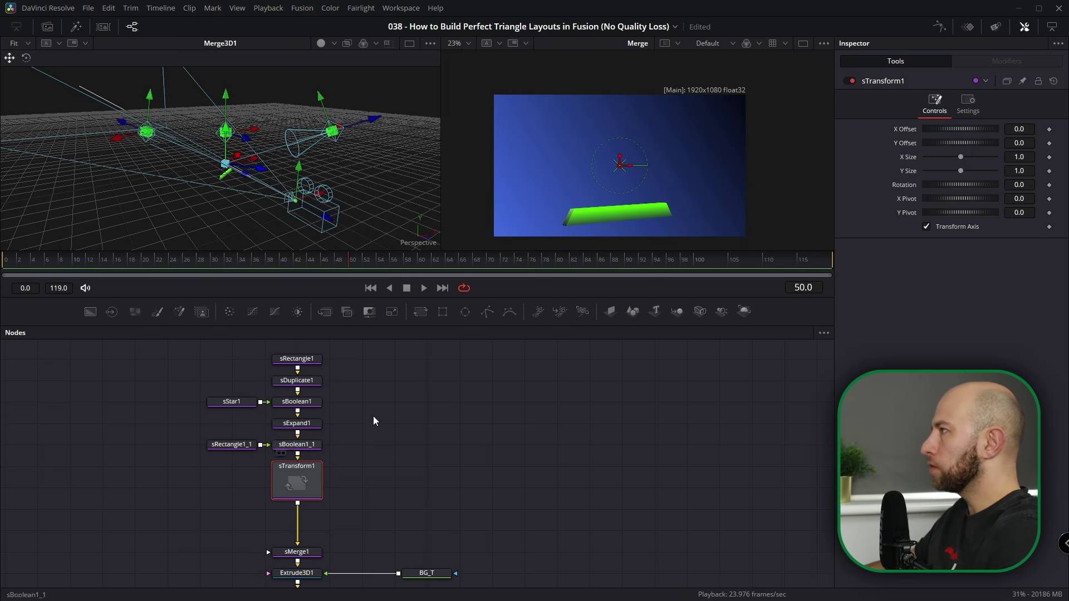
pyautogui.click(1048, 143)
# - Set sTransform1's Y Offset to 0.75 at frame 0
pyautogui.click(64, 261)
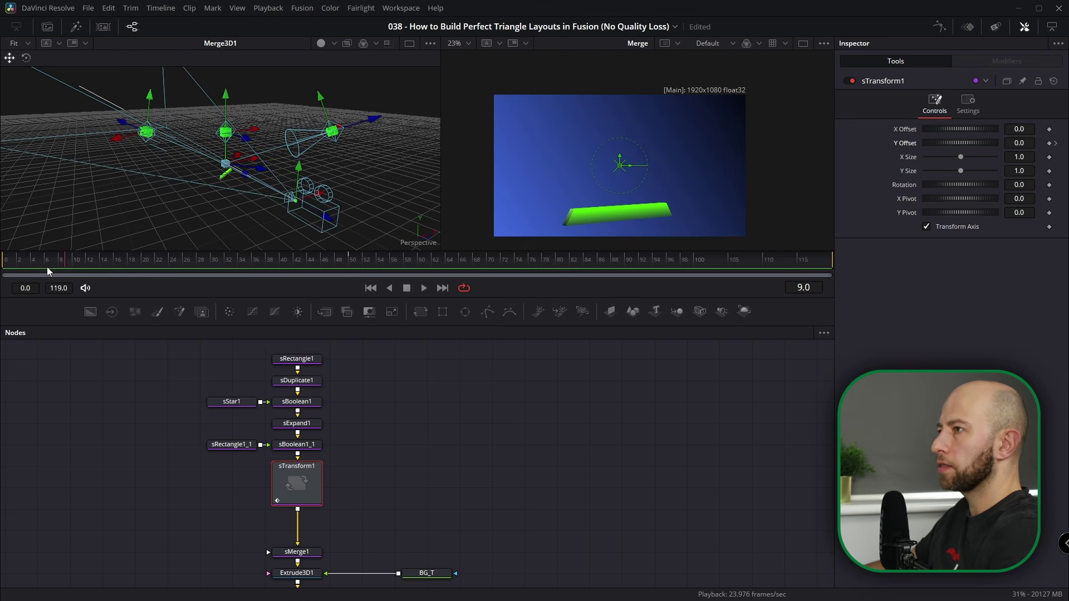
pyautogui.moveTo(957, 145); pyautogui.dragTo(985, 162)
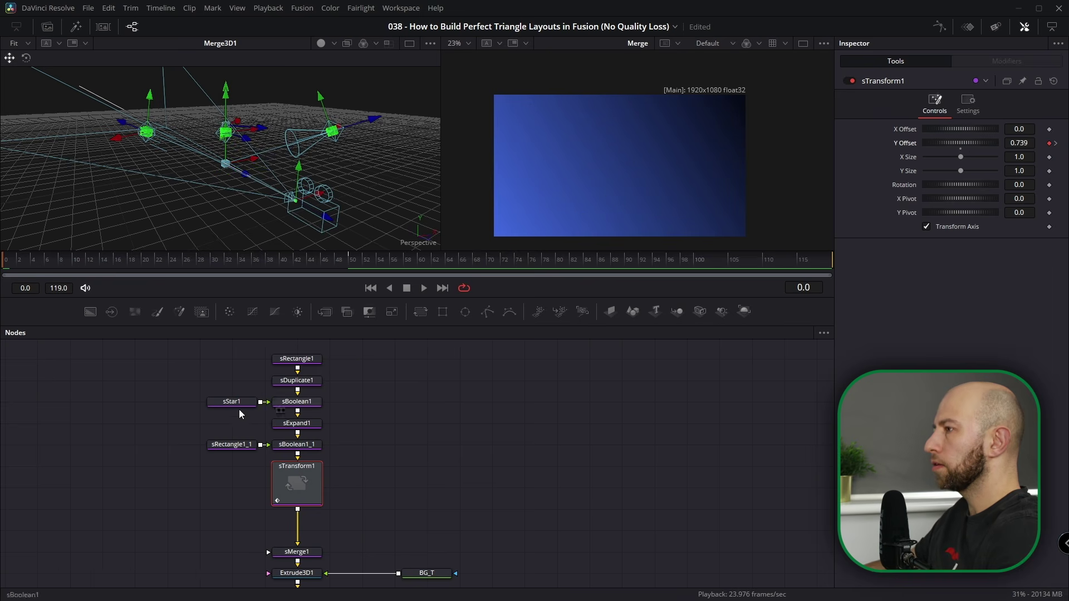
pyautogui.click(1026, 143)
pyautogui.press('BackSpace')
pyautogui.press('BackSpace')
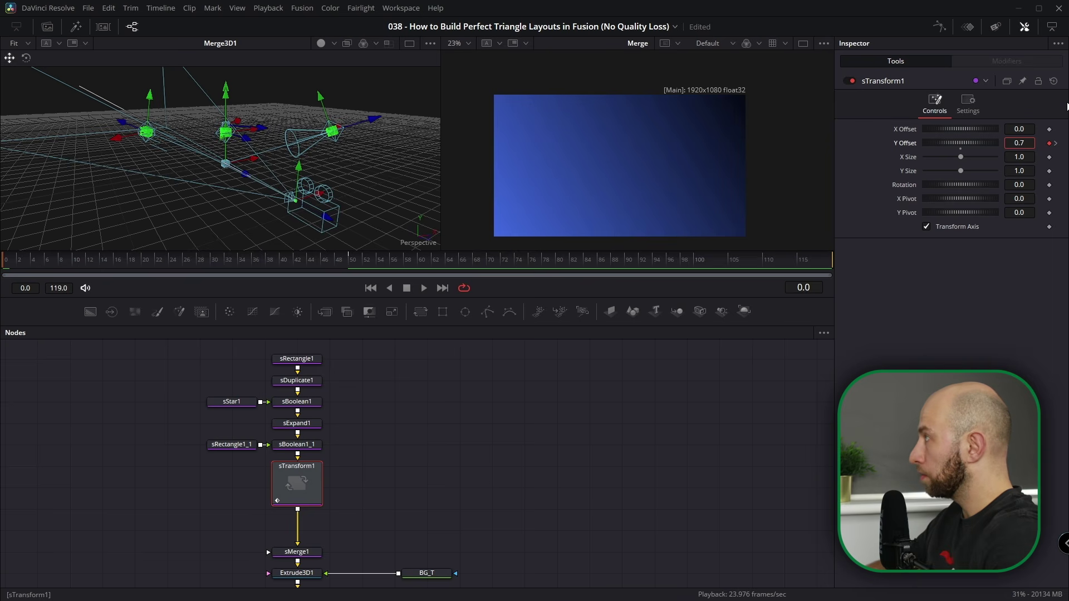
pyautogui.press('Return')
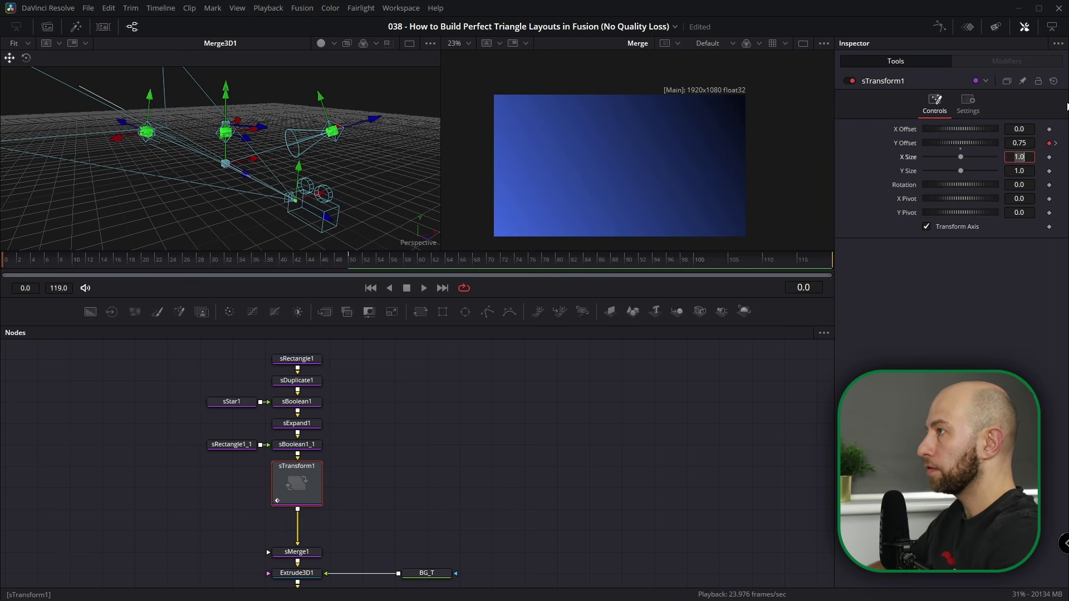
# - Smooth sTransform1's Y Offset curve in the Spline editor with Ease In 85, close the editor and play back the animation
pyautogui.click(938, 26)
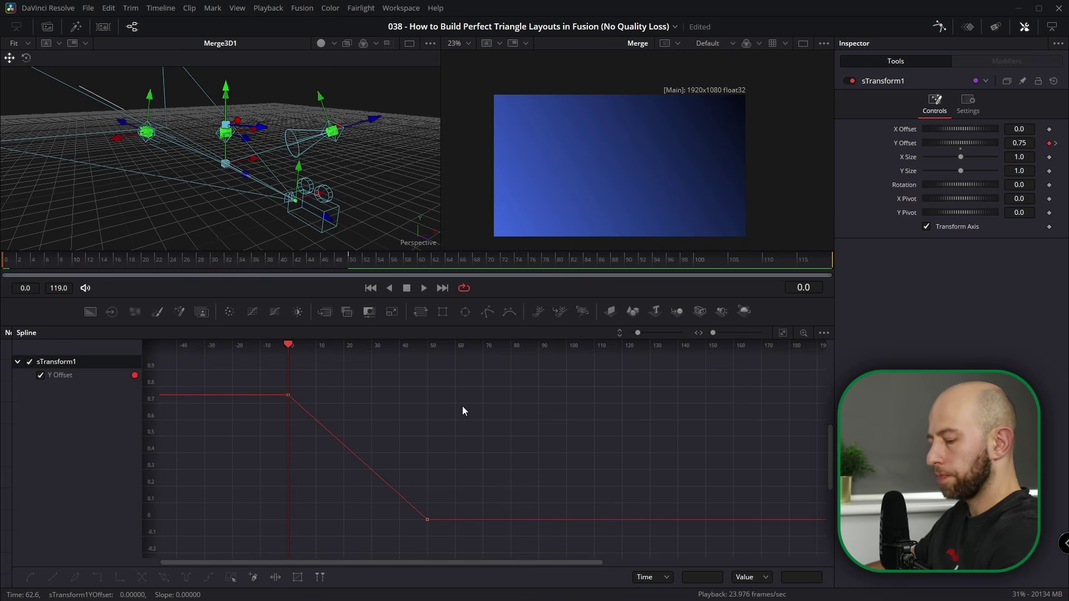
pyautogui.hotkey('ctrl', 'a')
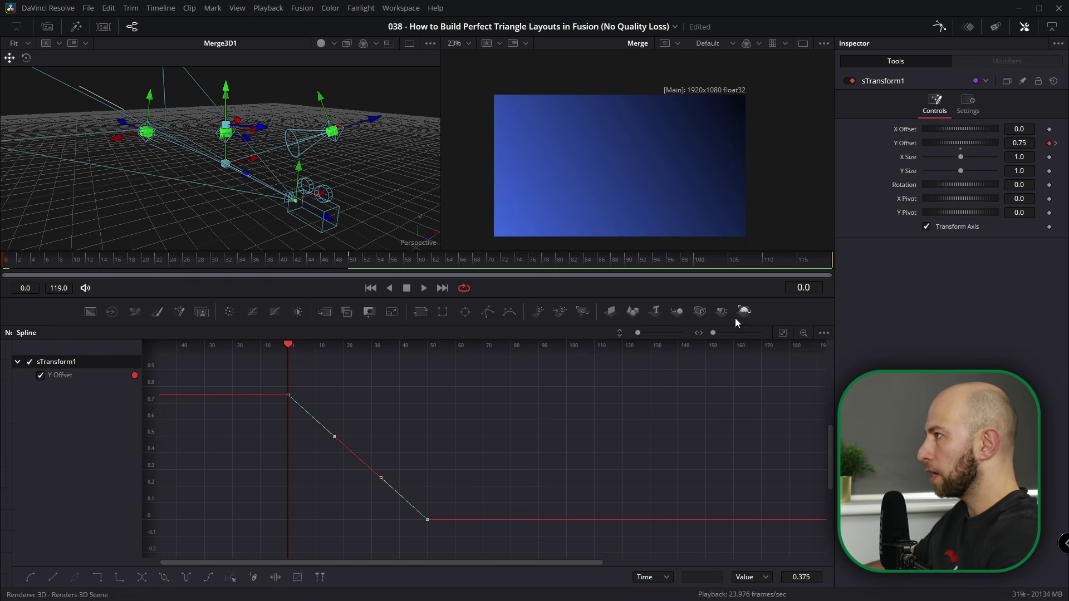
pyautogui.press('s')
pyautogui.press('t')
pyautogui.click(706, 348)
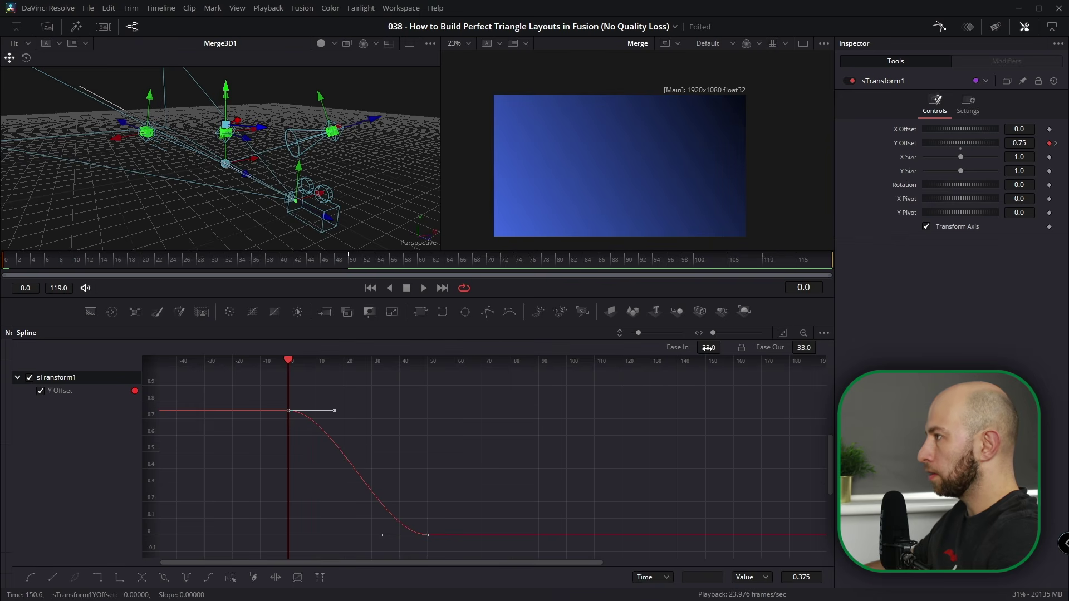
pyautogui.write('85')
pyautogui.press('Return')
pyautogui.click(963, 107)
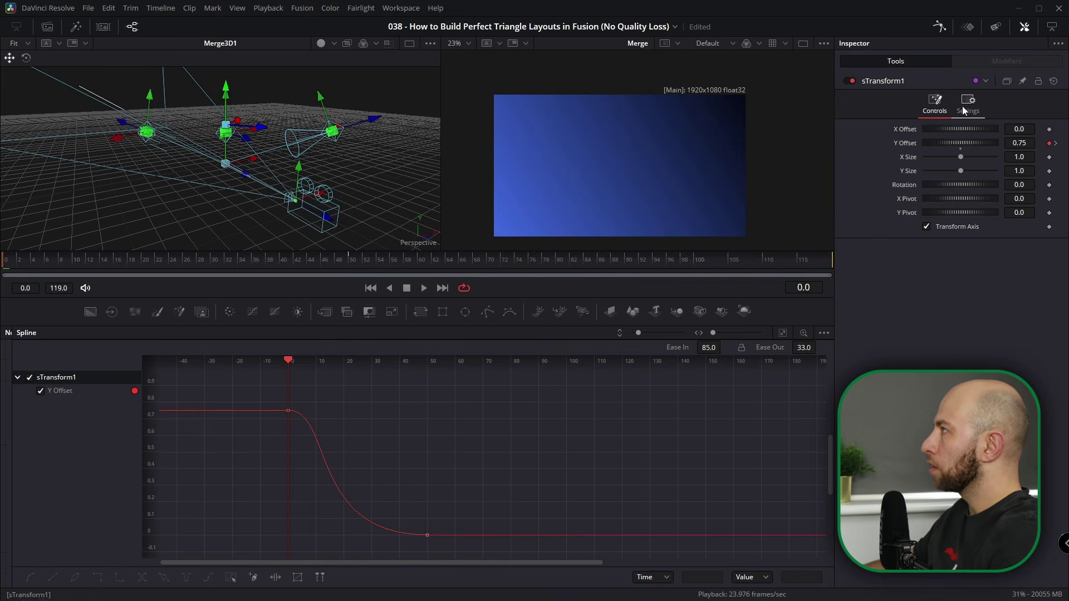
pyautogui.click(939, 28)
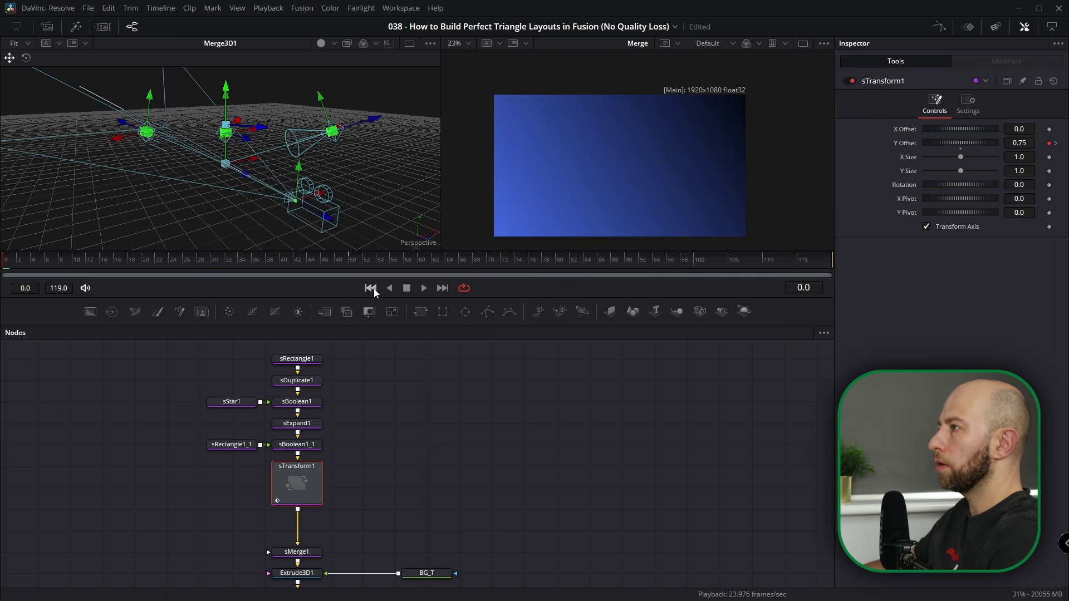
pyautogui.click(424, 289)
pyautogui.click(406, 288)
# - Duplicate the shape branch from sRectangle1 through sTransform1 beside the original and move BG_T farther out to make room
pyautogui.moveTo(308, 432); pyautogui.dragTo(273, 447)
pyautogui.moveTo(324, 349); pyautogui.dragTo(153, 511)
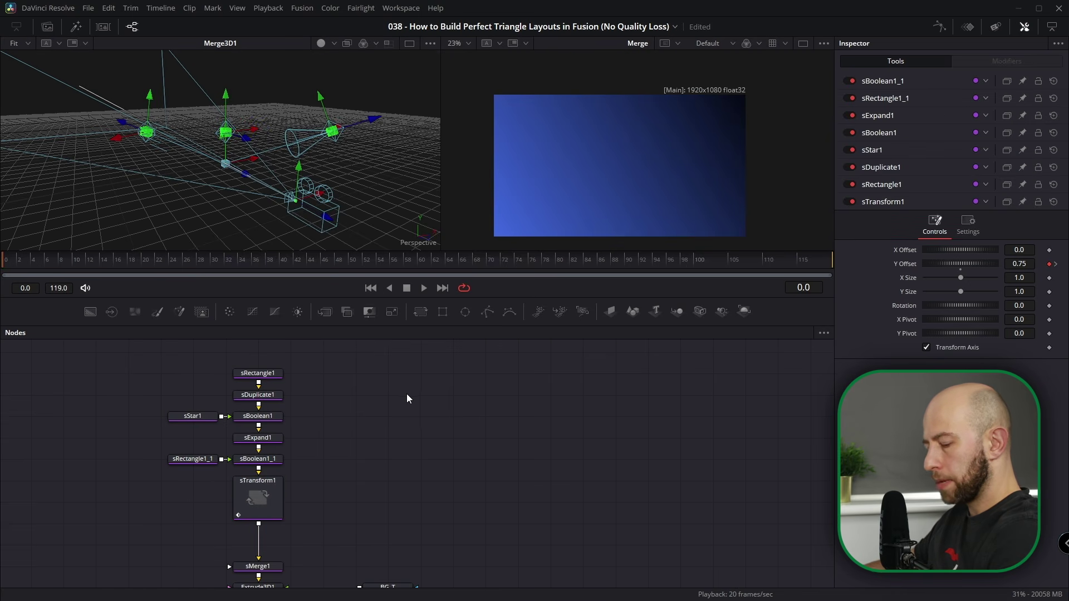
pyautogui.hotkey('ctrl', 'v')
pyautogui.moveTo(389, 467); pyautogui.dragTo(362, 398)
pyautogui.moveTo(374, 521); pyautogui.dragTo(732, 522)
pyautogui.click(732, 522)
pyautogui.scroll(3, 270, 412)
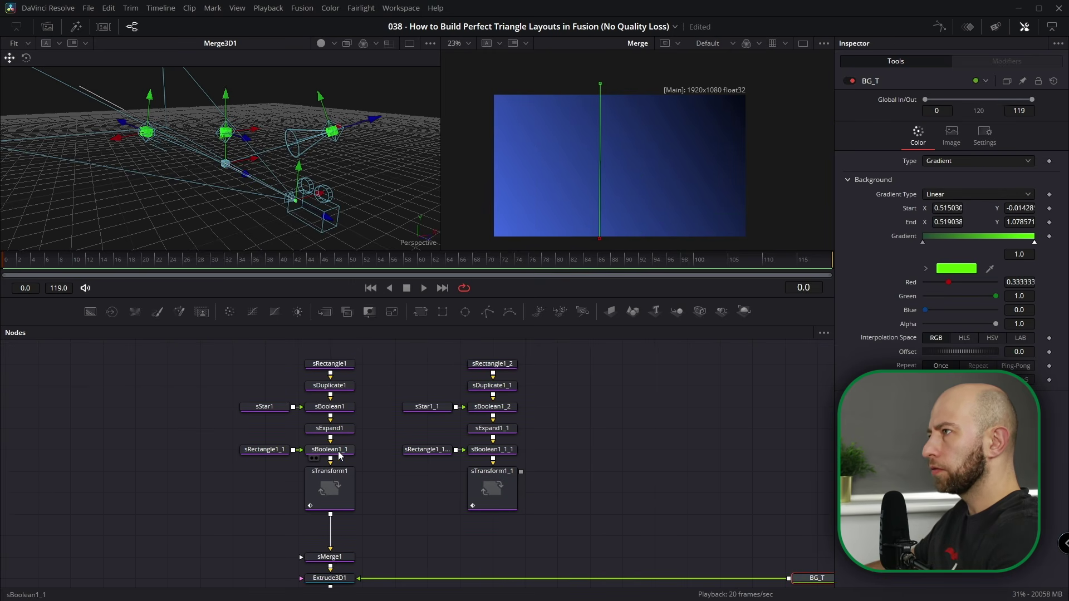
# - View sExpand1 in place of Merge3D1 and MediaOut1 in place of Merge, and align MediaOut1 in a row with the Merge node
pyautogui.moveTo(329, 428); pyautogui.dragTo(259, 231)
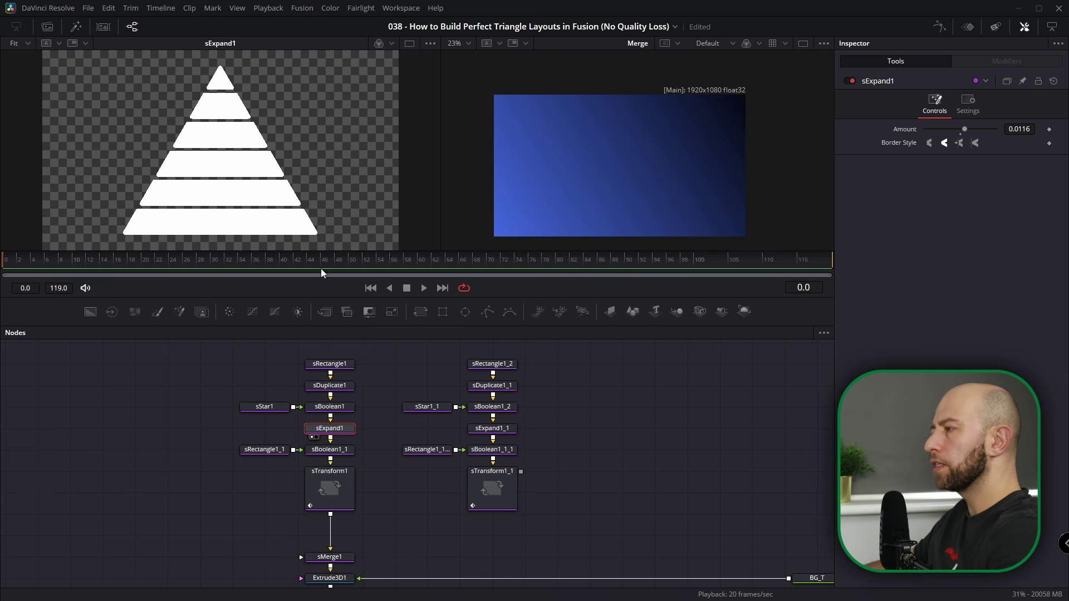
pyautogui.moveTo(359, 579); pyautogui.dragTo(272, 510)
pyautogui.moveTo(599, 527); pyautogui.dragTo(532, 572)
pyautogui.moveTo(517, 551); pyautogui.dragTo(484, 523)
pyautogui.scroll(-1, 526, 430)
pyautogui.moveTo(282, 542); pyautogui.dragTo(474, 521)
pyautogui.scroll(2, 486, 495)
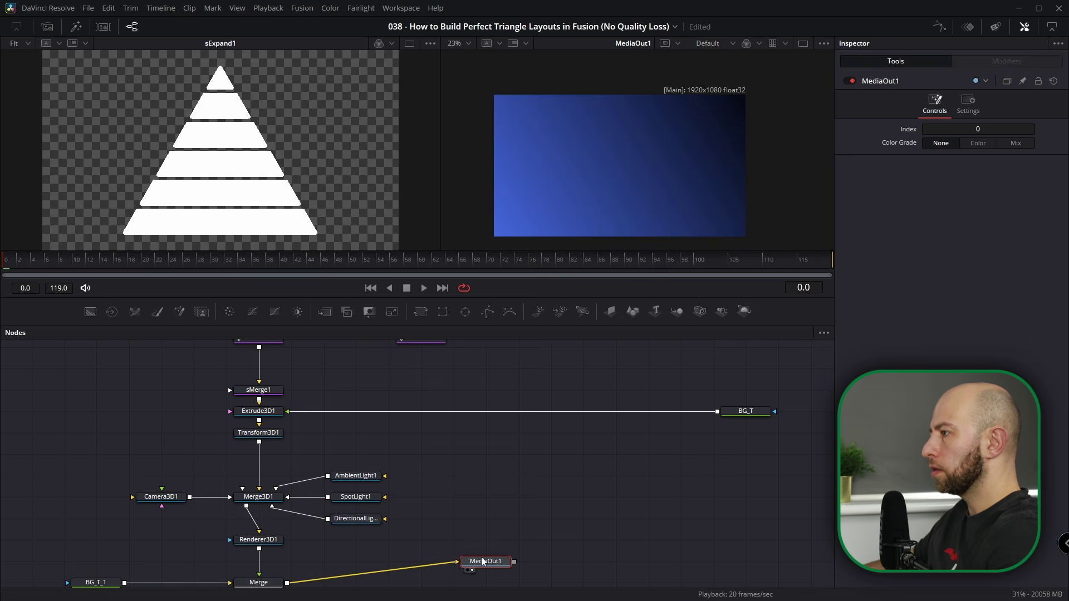
pyautogui.moveTo(485, 561); pyautogui.dragTo(518, 582)
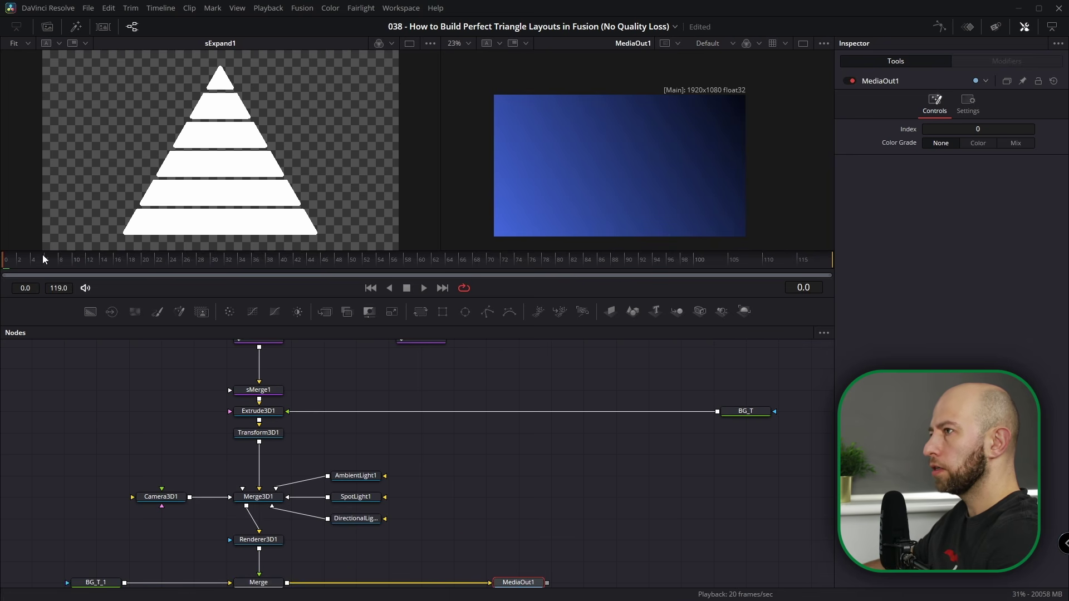
# - Copy the duplicated shape branch ending in sTransform1_1 and paste four more copies side by side in the node graph
pyautogui.scroll(-2, 347, 475)
pyautogui.scroll(4, 348, 476)
pyautogui.moveTo(334, 492); pyautogui.dragTo(273, 400)
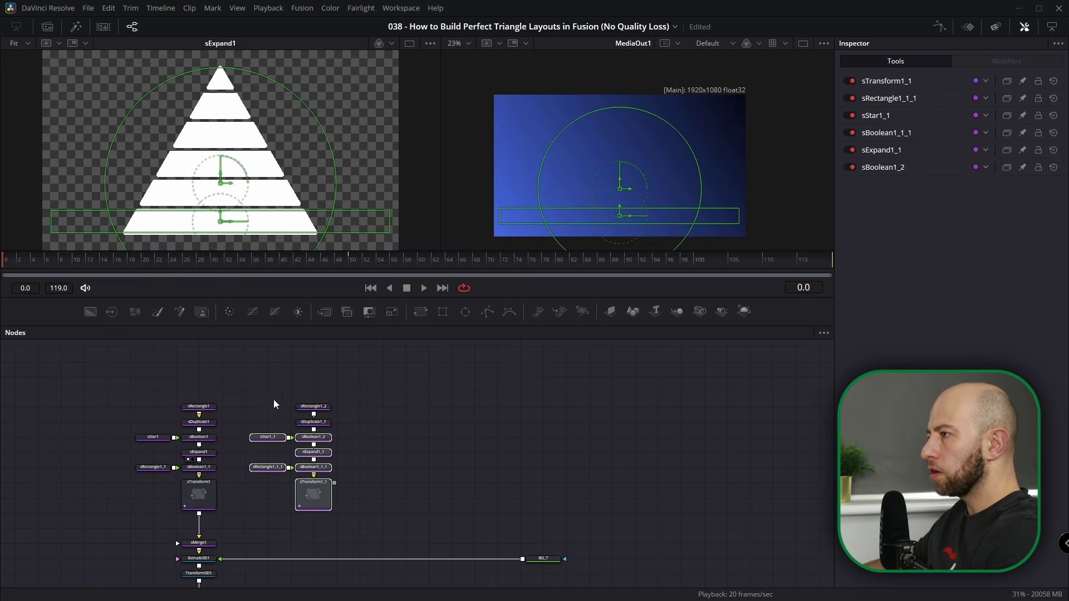
pyautogui.moveTo(354, 382); pyautogui.dragTo(262, 519)
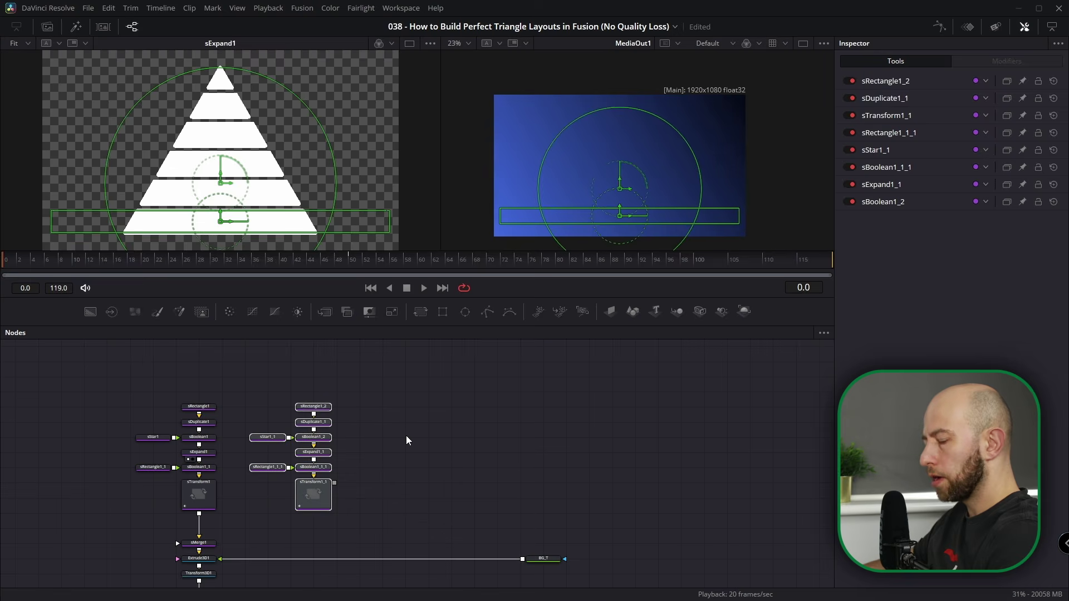
pyautogui.click(402, 480)
pyautogui.hotkey('ctrl', 'v')
pyautogui.moveTo(402, 479); pyautogui.dragTo(419, 496)
pyautogui.moveTo(522, 485); pyautogui.dragTo(337, 475)
pyautogui.click(376, 487)
pyautogui.hotkey('ctrl', 'v')
pyautogui.click(506, 429)
pyautogui.hotkey('ctrl', 'v')
pyautogui.moveTo(521, 462); pyautogui.dragTo(500, 491)
pyautogui.click(642, 413)
pyautogui.hotkey('ctrl', 'v')
pyautogui.moveTo(645, 459); pyautogui.dragTo(617, 497)
pyautogui.scroll(-3, 557, 468)
pyautogui.scroll(3, 443, 459)
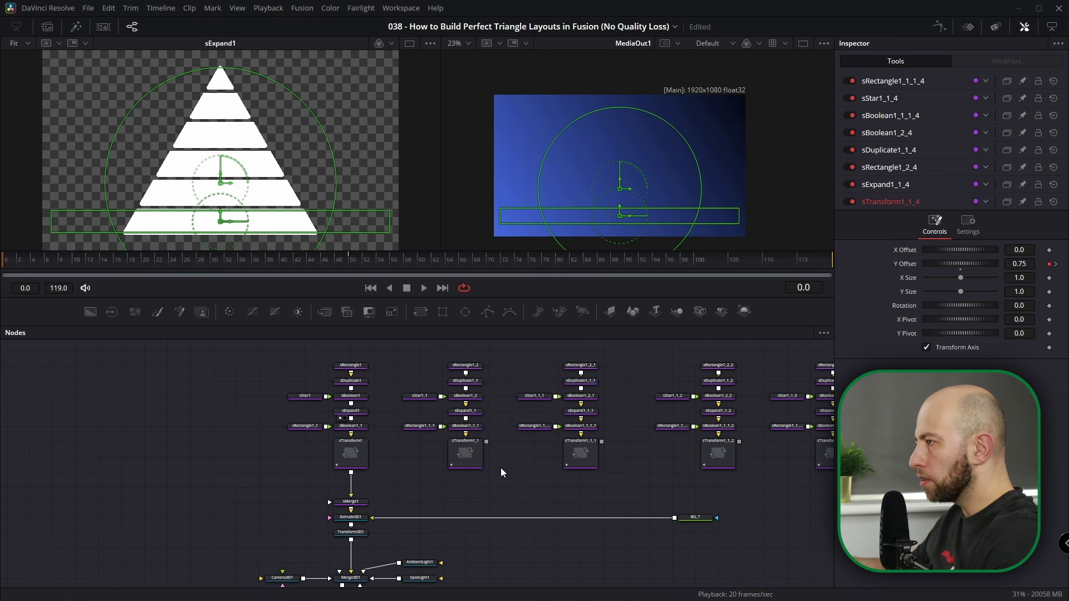
# - Connect sTransform1_1 to sMerge1 and go to frame 50
pyautogui.moveTo(482, 443); pyautogui.dragTo(372, 501)
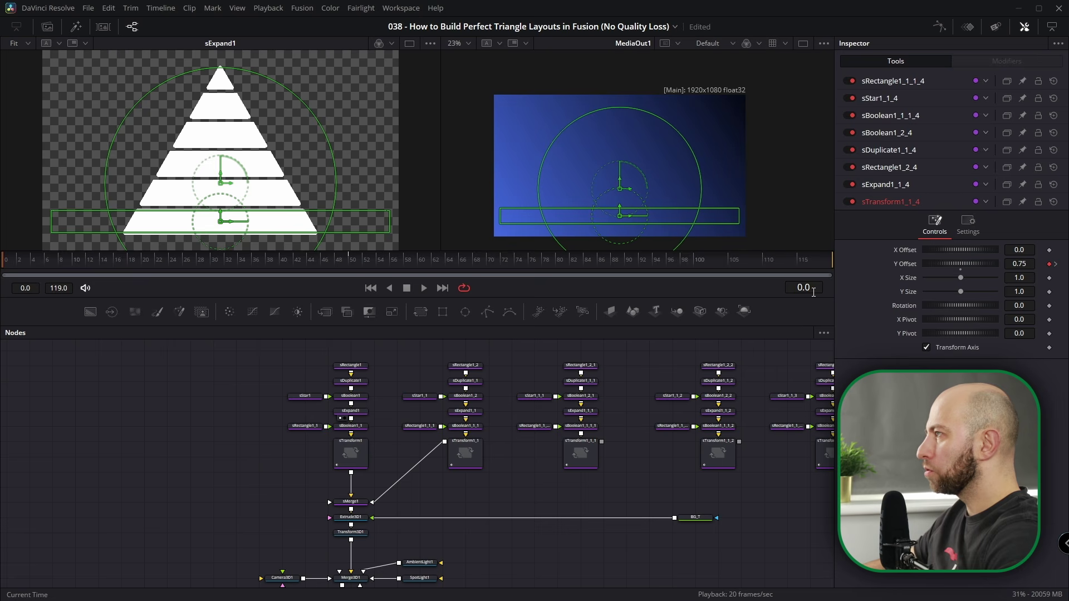
pyautogui.write('50')
pyautogui.press('Return')
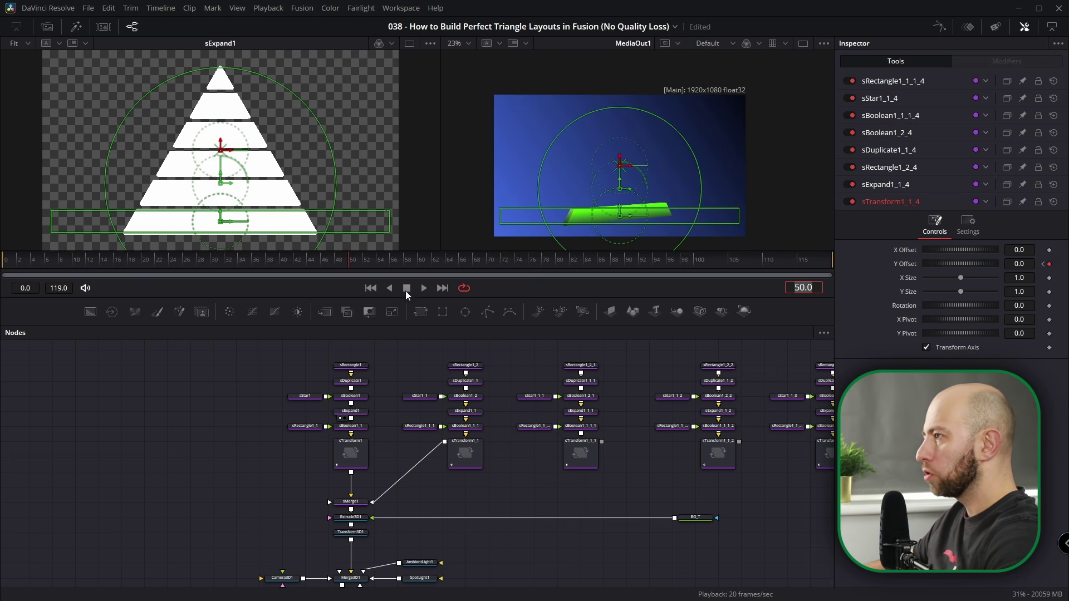
# - Fit sRectangle1_1_1 around the triangle's second bar from the base with Y Offset -0.12 and Height about 0.0795
pyautogui.click(459, 461)
pyautogui.scroll(3, 462, 457)
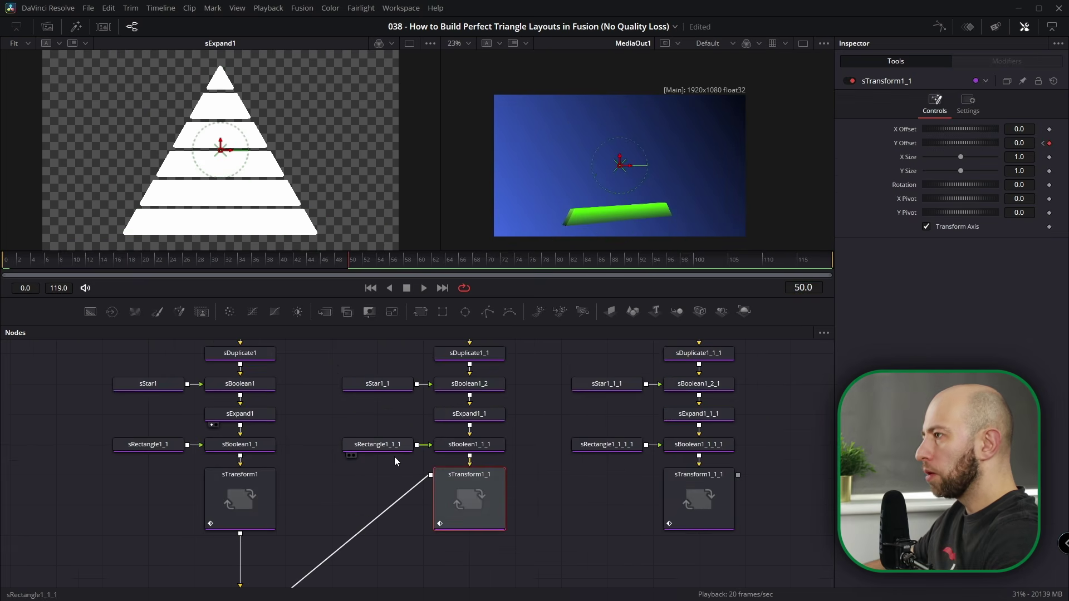
pyautogui.click(388, 449)
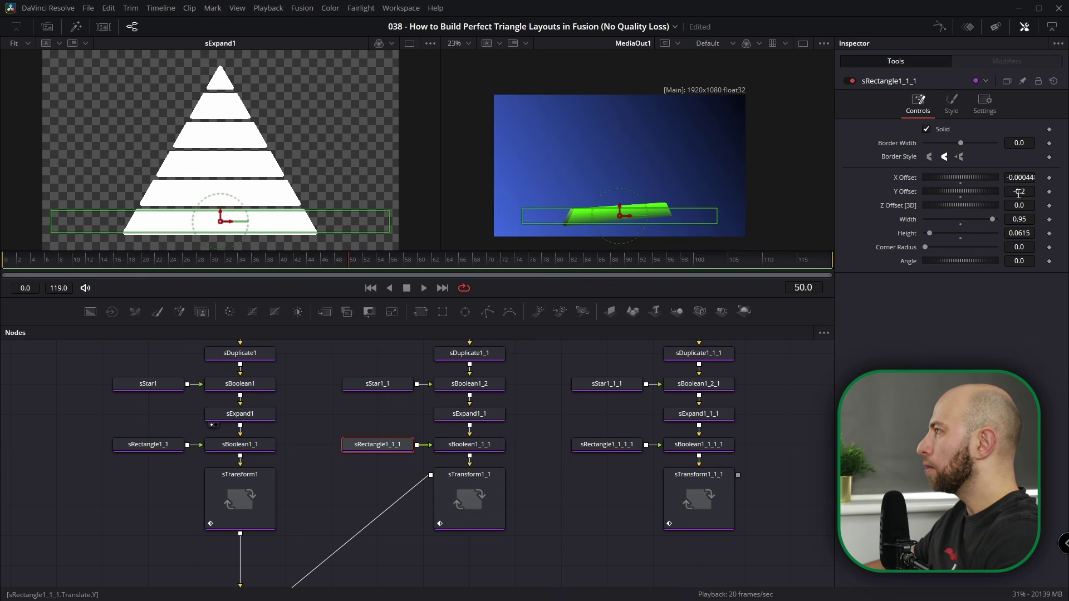
pyautogui.moveTo(620, 207); pyautogui.dragTo(619, 189)
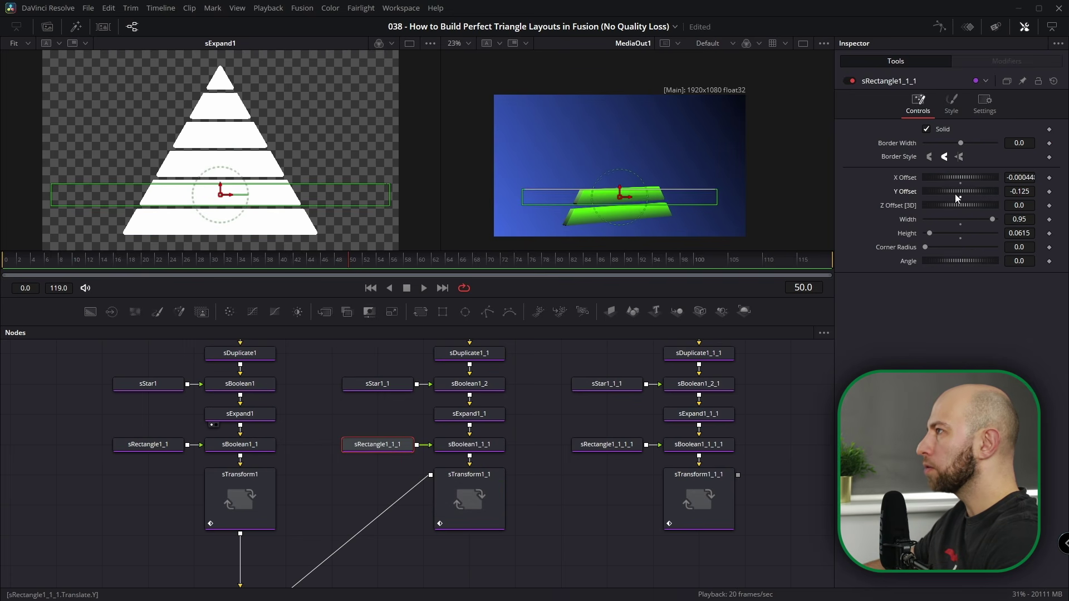
pyautogui.scroll(3, 668, 201)
pyautogui.moveTo(1020, 191); pyautogui.dragTo(1022, 191)
pyautogui.moveTo(1020, 233); pyautogui.dragTo(1031, 234)
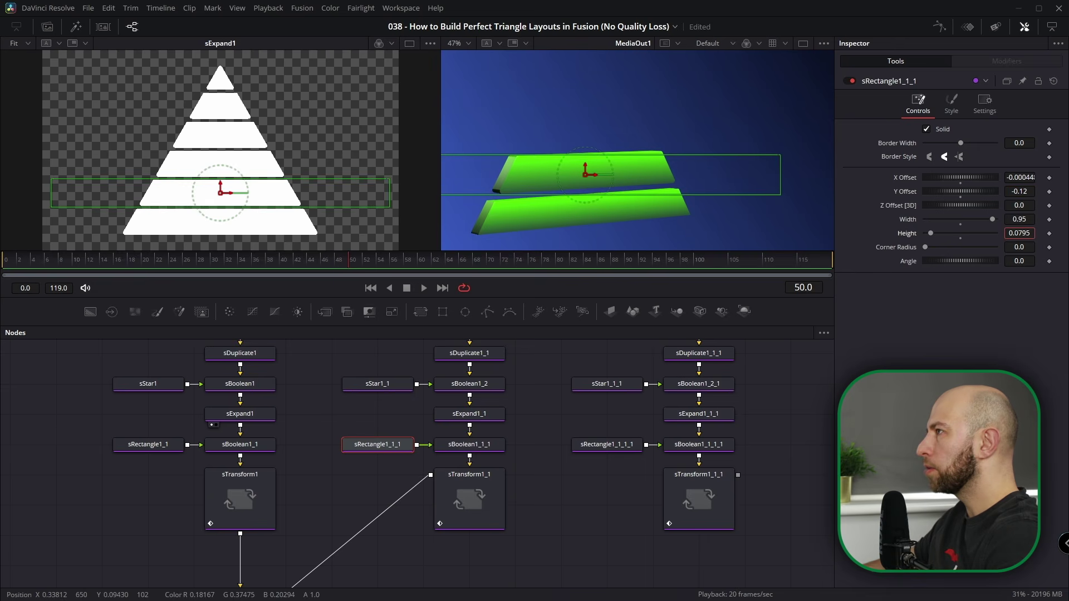
# - Refine the Height of sRectangle1_1_1 to 0.0792 so the mask closely frames the second bar from the base
pyautogui.scroll(2, 663, 180)
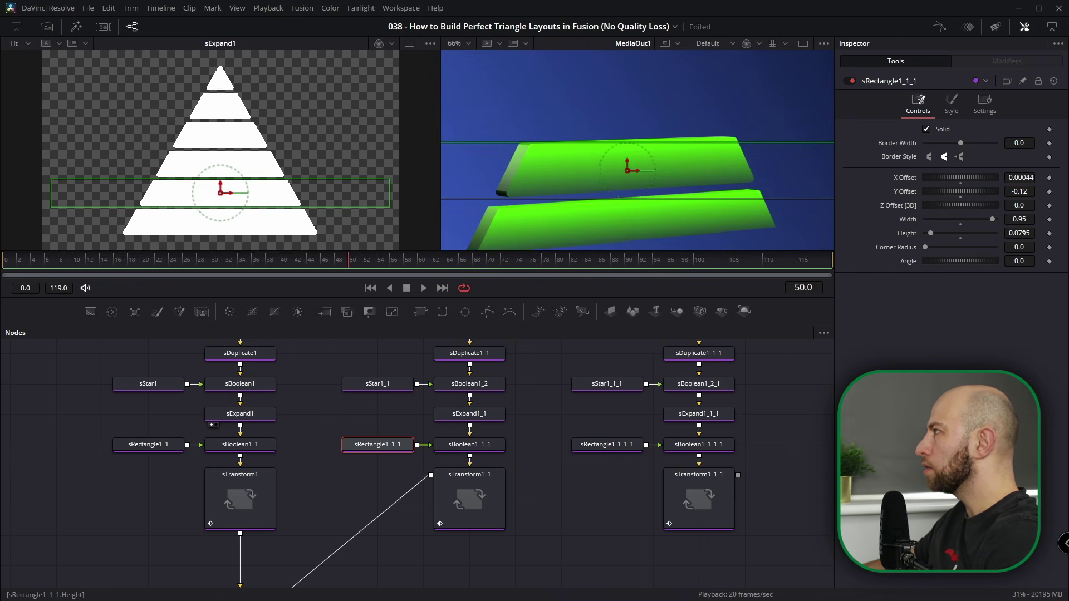
pyautogui.moveTo(1024, 234); pyautogui.dragTo(1024, 233)
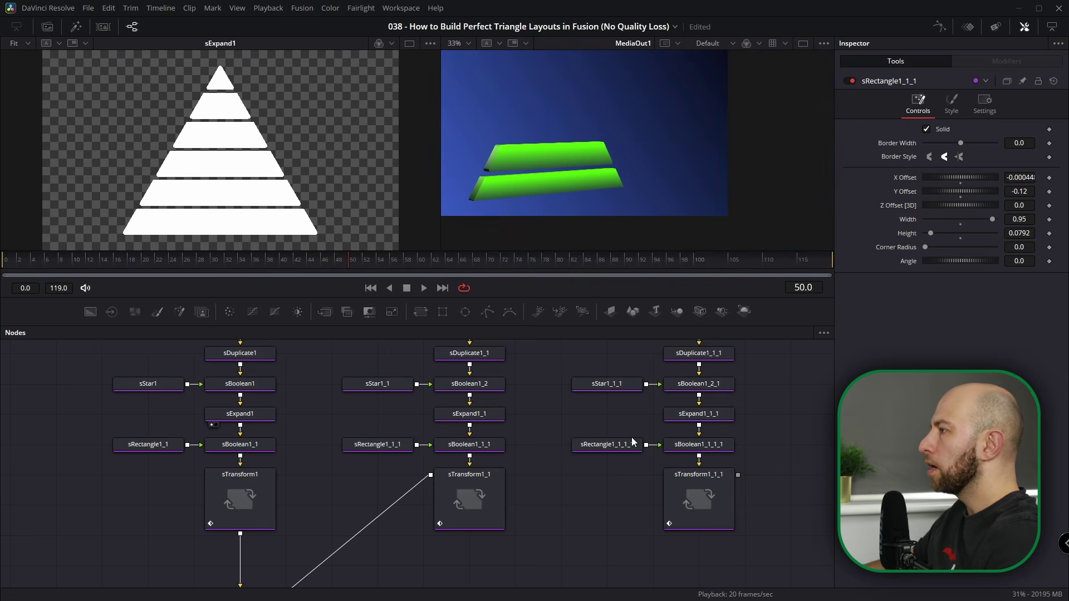
# - View sTransform1_1_1 and fit sRectangle1_1_1_1 around the third bar from the base with Y Offset -0.0381 and Height about 0.0812
pyautogui.scroll(-4, 612, 462)
pyautogui.click(558, 468)
pyautogui.scroll(2, 558, 468)
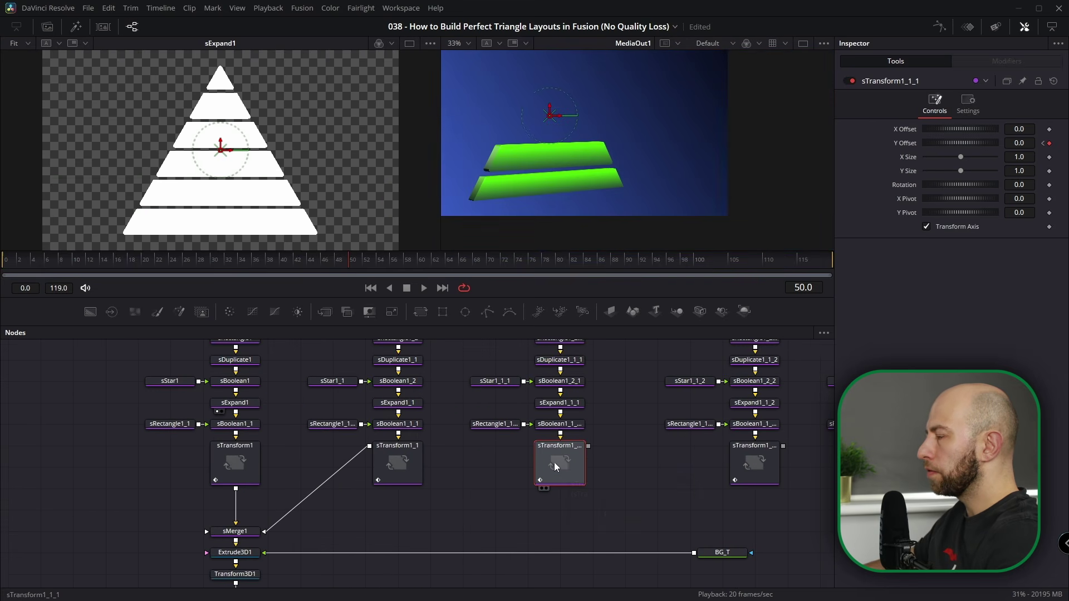
pyautogui.press('1')
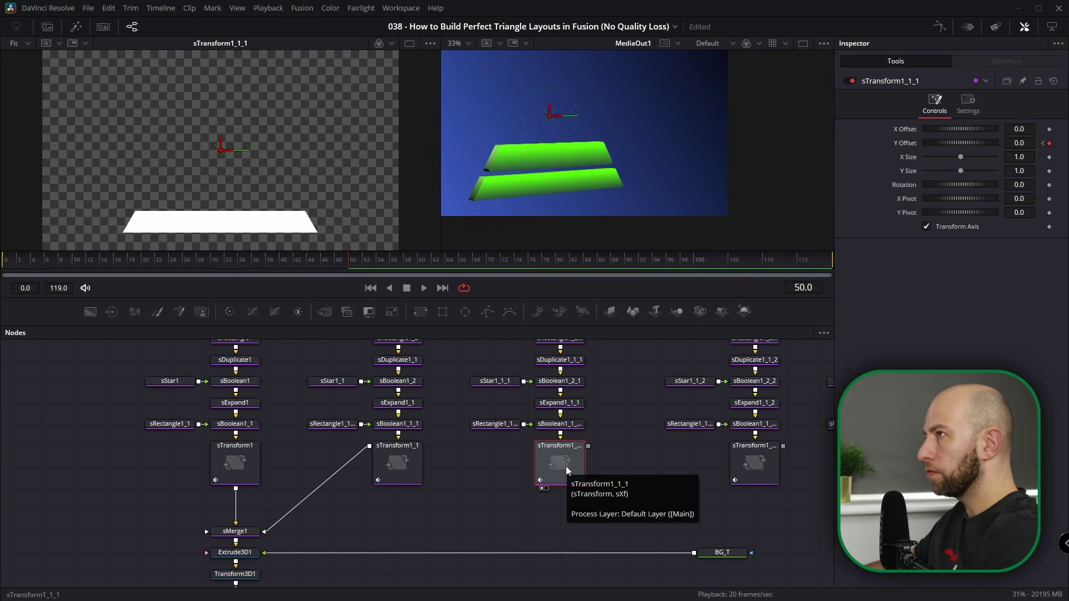
pyautogui.click(506, 424)
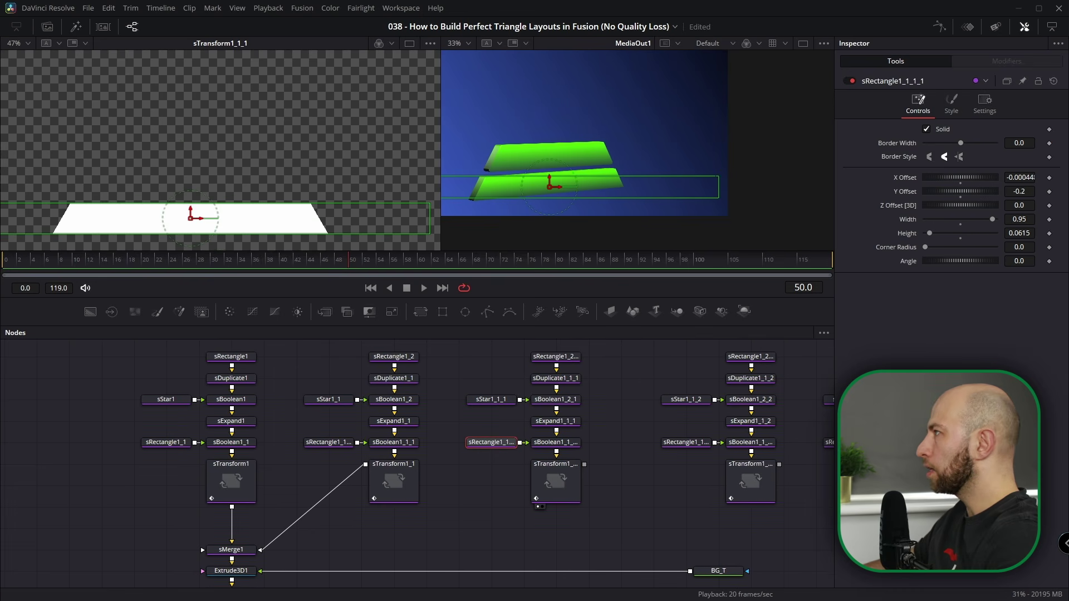
pyautogui.moveTo(190, 210); pyautogui.dragTo(191, 134)
pyautogui.moveTo(1018, 191); pyautogui.dragTo(1024, 190)
pyautogui.scroll(3, 221, 132)
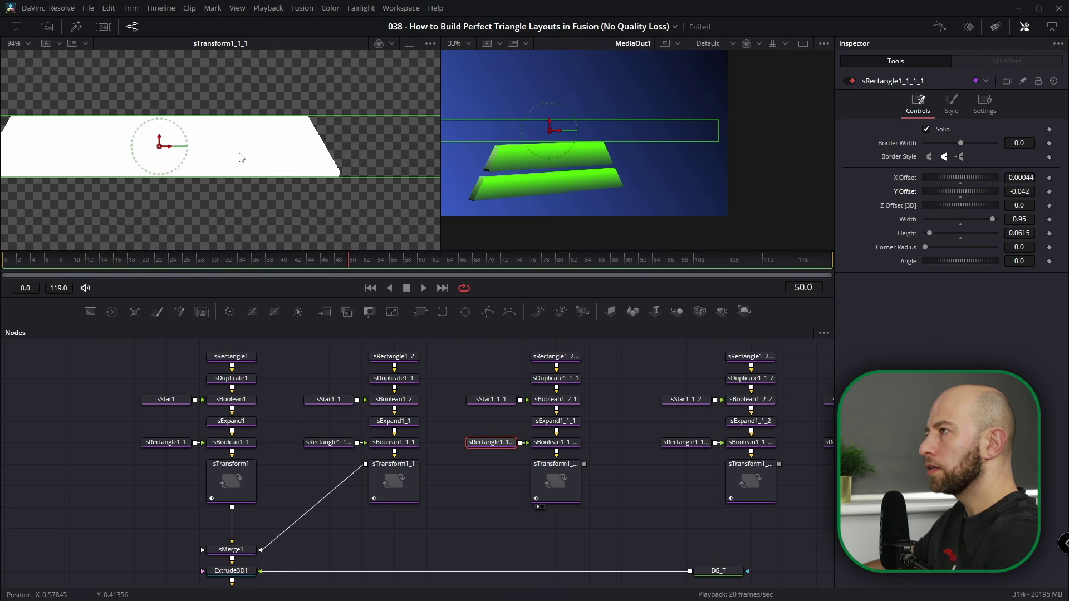
pyautogui.moveTo(239, 156); pyautogui.dragTo(270, 147)
pyautogui.moveTo(1022, 234); pyautogui.dragTo(1024, 174)
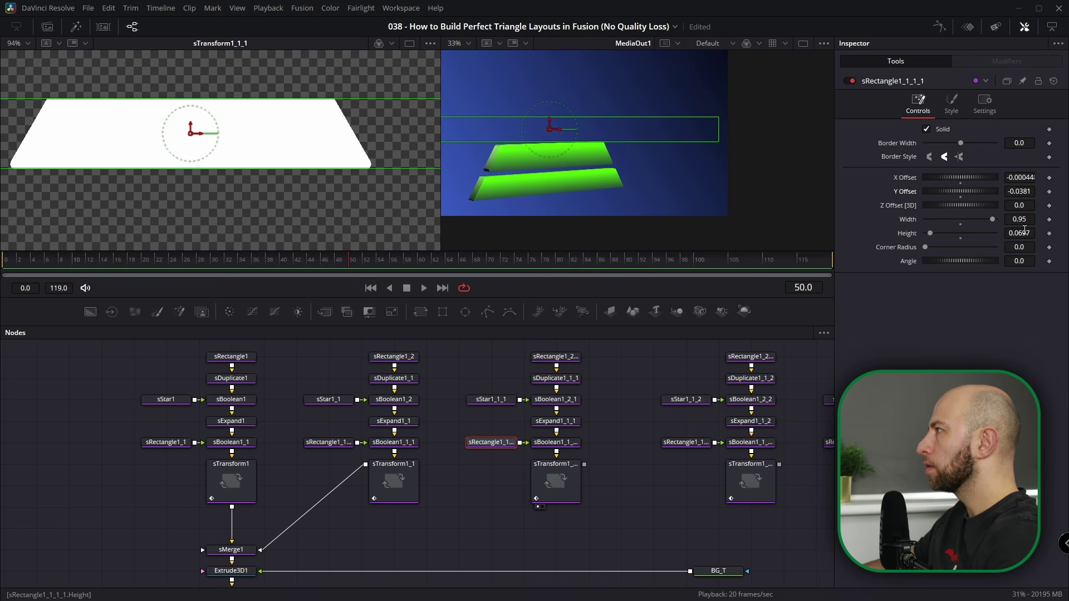
pyautogui.moveTo(1019, 233); pyautogui.dragTo(1020, 200)
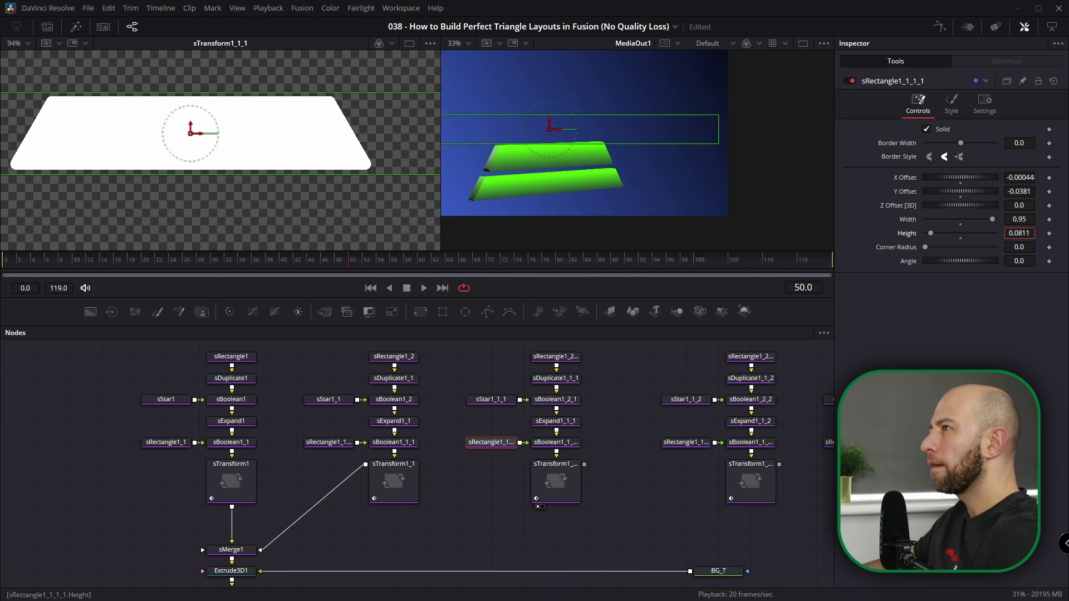
# - View sTransform1_1_2 and fit sRectangle1_1_1_2 around the fourth bar from the base with Y Offset 0.0437 and Height 0.0801
pyautogui.scroll(-3, 662, 416)
pyautogui.moveTo(662, 417); pyautogui.dragTo(561, 468)
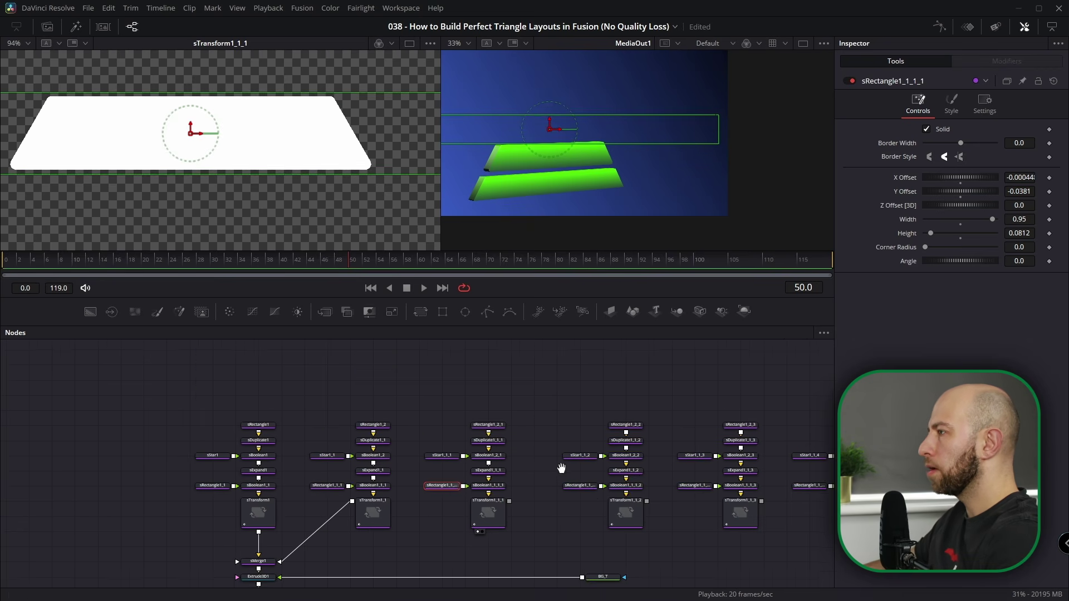
pyautogui.click(628, 516)
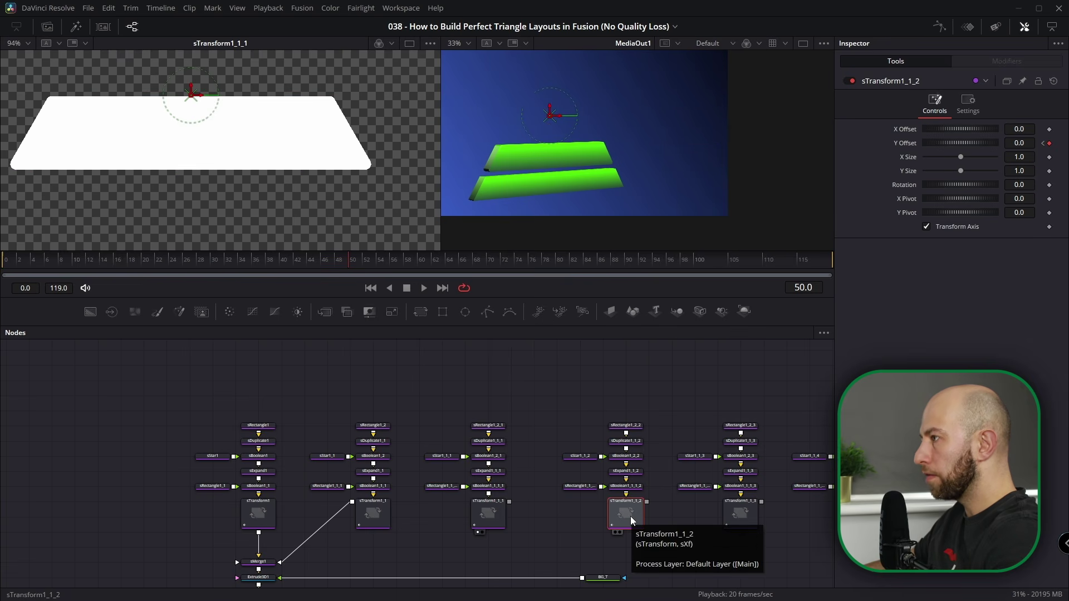
pyautogui.press('1')
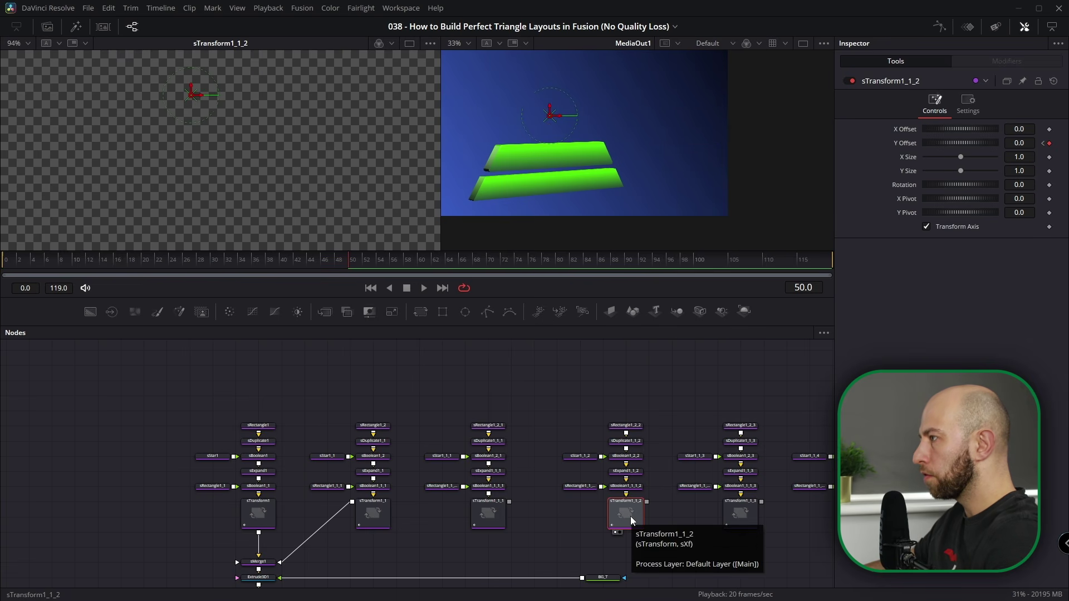
pyautogui.click(585, 486)
pyautogui.scroll(-2, 234, 192)
pyautogui.scroll(-1, 234, 192)
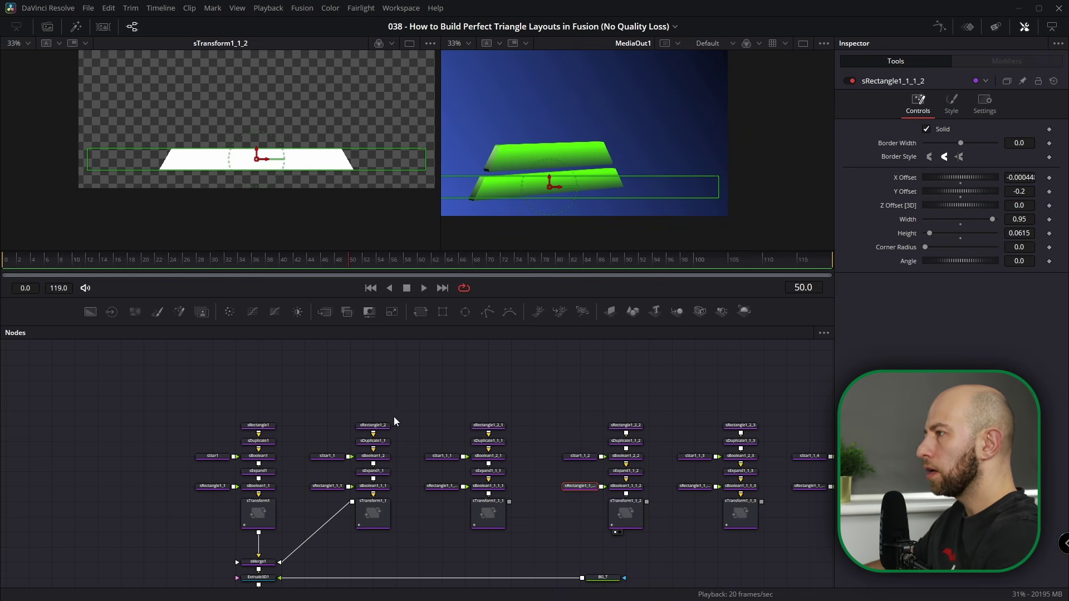
pyautogui.click(1018, 192)
pyautogui.write('-0.109')
pyautogui.press('Return')
pyautogui.moveTo(959, 191); pyautogui.dragTo(996, 191)
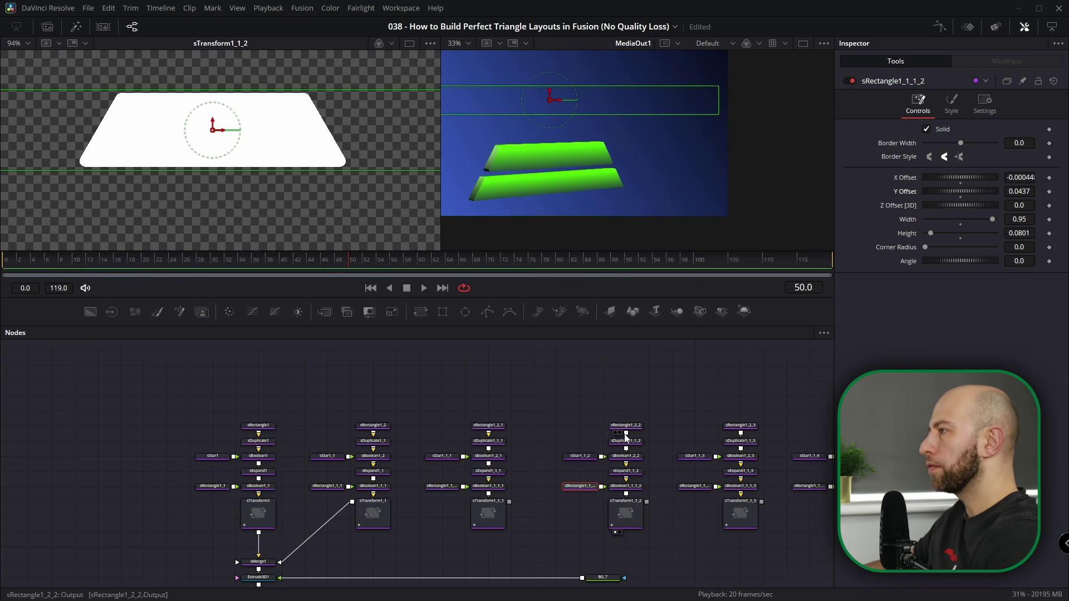
# - View sTransform1_1_3 and fit sRectangle1_1_1_3 around the fifth bar from the base with Y Offset 0.1204 and a slightly larger Height
pyautogui.scroll(-3, 626, 438)
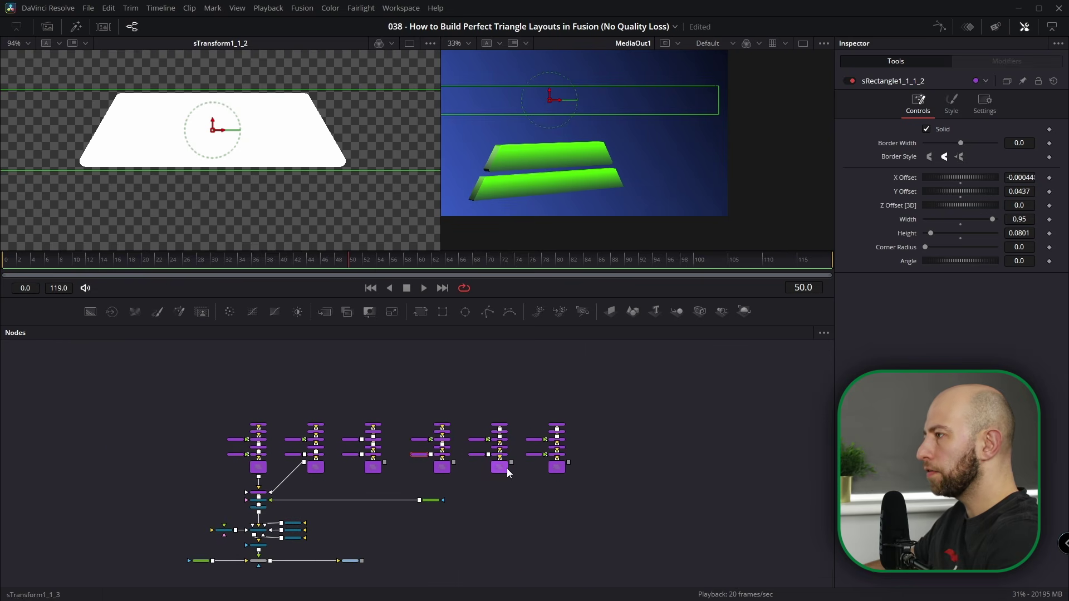
pyautogui.scroll(5, 506, 468)
pyautogui.click(492, 470)
pyautogui.press('1')
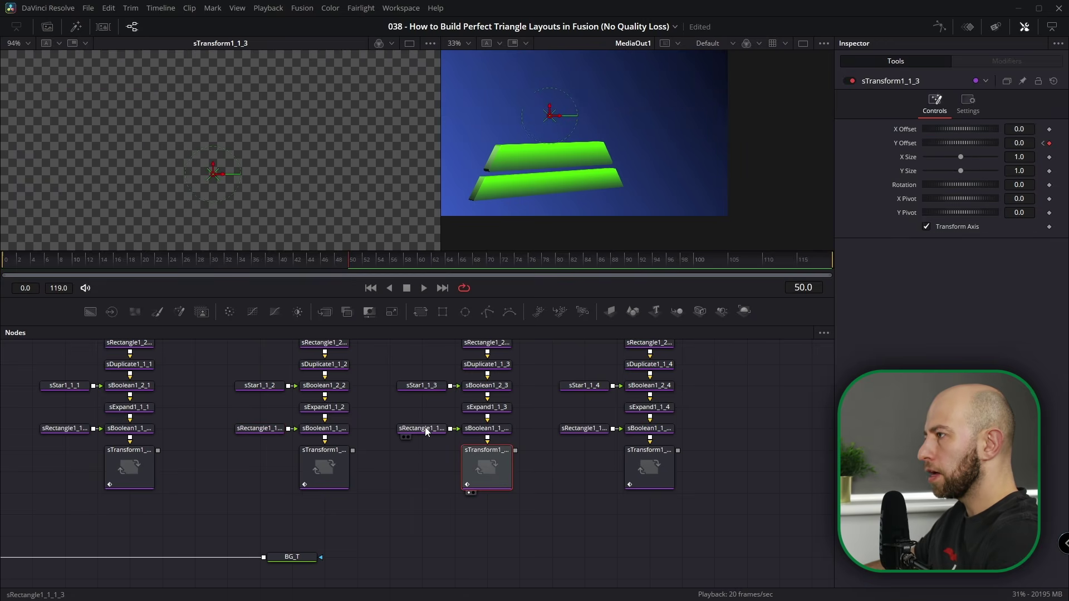
pyautogui.click(424, 430)
pyautogui.scroll(-5, 253, 208)
pyautogui.scroll(-4, 260, 184)
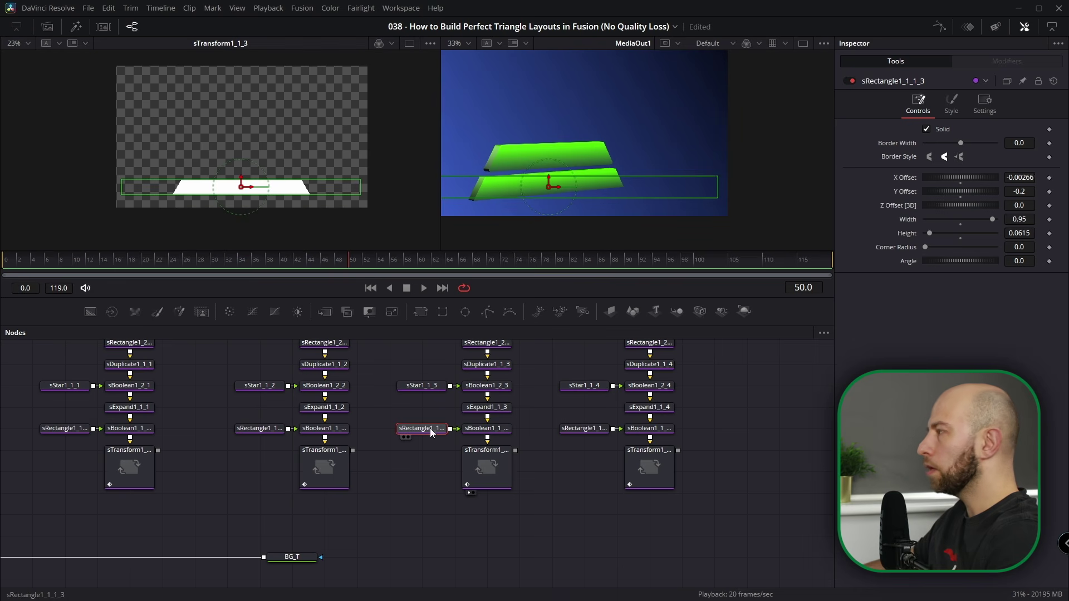
pyautogui.click(1026, 191)
pyautogui.moveTo(1019, 191); pyautogui.dragTo(1068, 191)
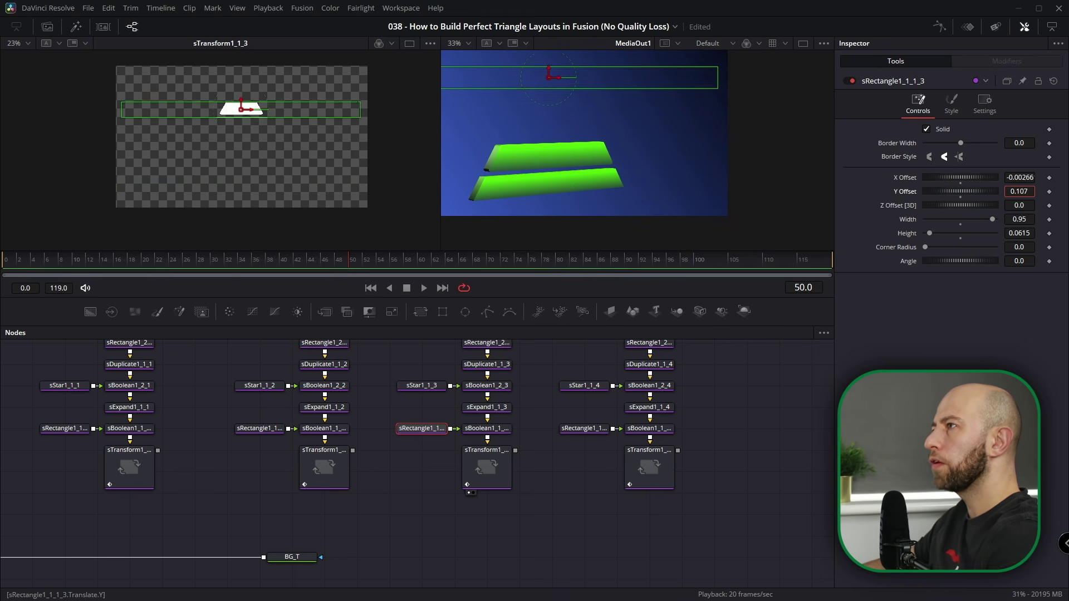
pyautogui.moveTo(1019, 192); pyautogui.dragTo(1024, 192)
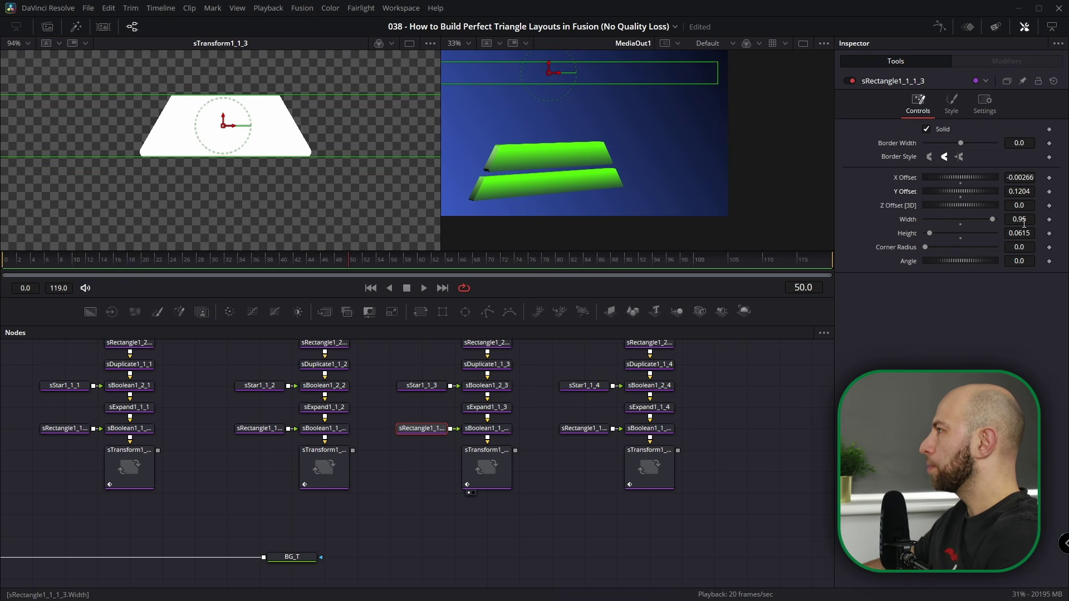
pyautogui.moveTo(1027, 232); pyautogui.dragTo(1032, 233)
# - View sTransform1_1_4 and fit sRectangle1_1_1_4 around the triangle's tip with Y Offset 0.2048 and Height 0.0746
pyautogui.click(653, 468)
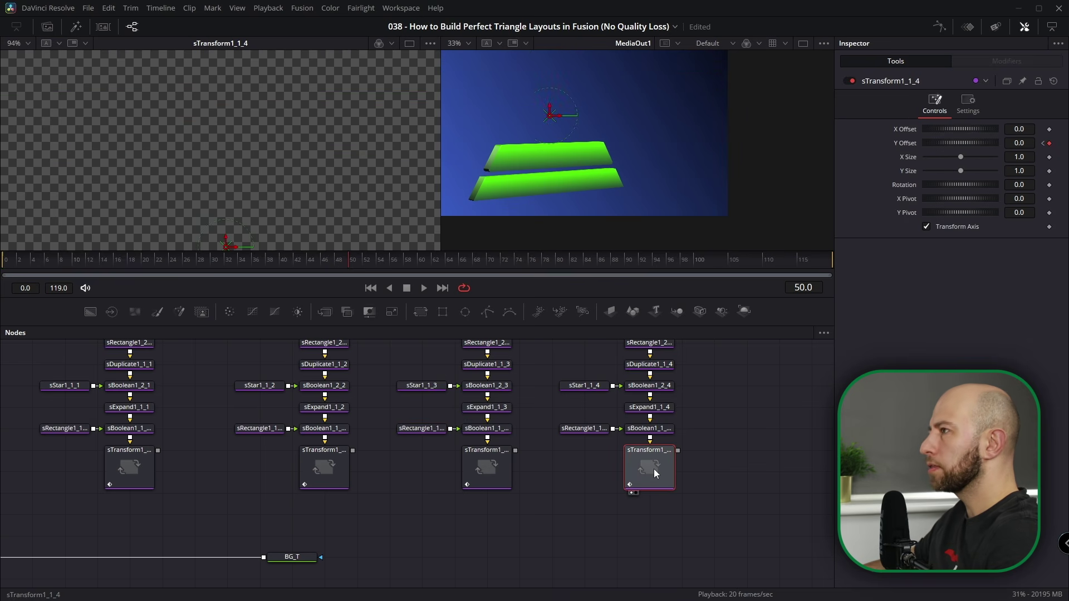
pyautogui.hotkey('ctrl', 'f')
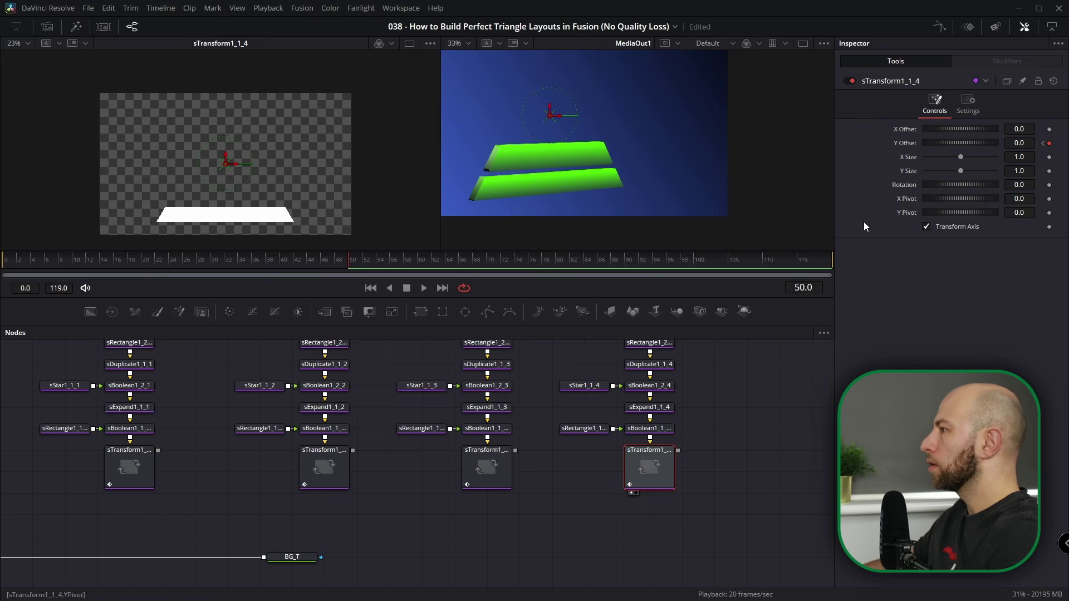
pyautogui.click(582, 430)
pyautogui.moveTo(1018, 191); pyautogui.dragTo(1050, 191)
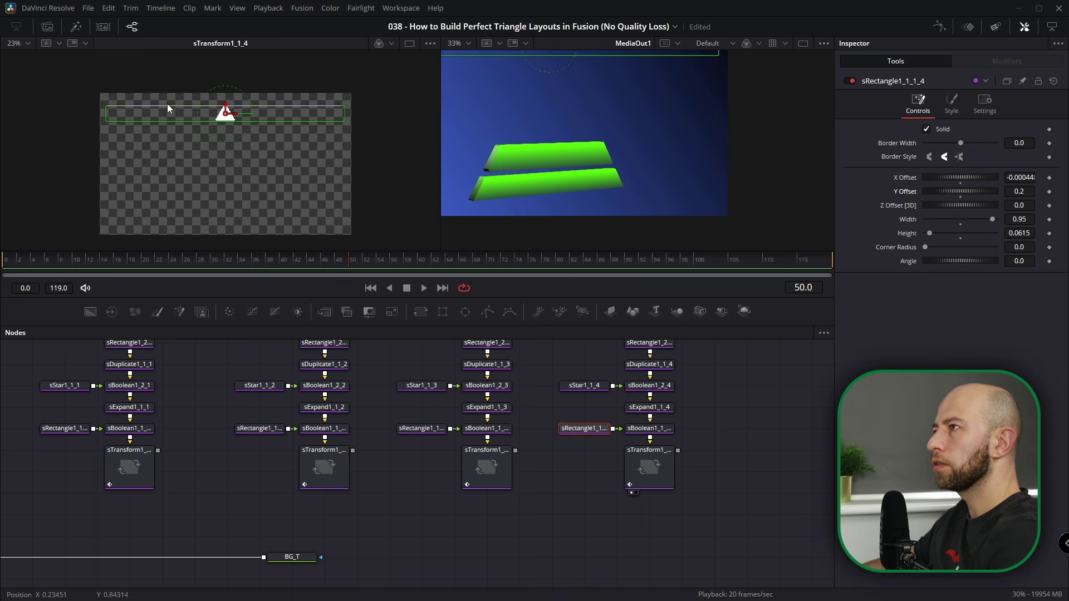
pyautogui.scroll(5, 217, 109)
pyautogui.moveTo(1020, 233); pyautogui.dragTo(1018, 236)
pyautogui.scroll(-8, 339, 163)
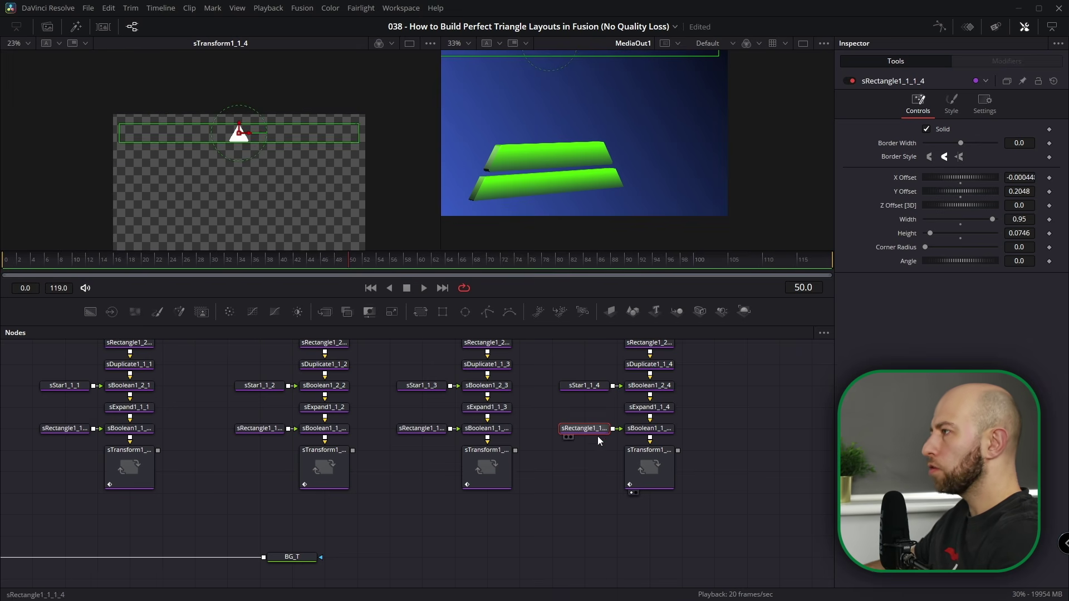
# - Connect the four remaining sTransform branches to sMerge1 and go to frame 68
pyautogui.scroll(-8, 597, 436)
pyautogui.scroll(5, 604, 433)
pyautogui.moveTo(672, 425); pyautogui.dragTo(420, 489)
pyautogui.moveTo(804, 431); pyautogui.dragTo(412, 423)
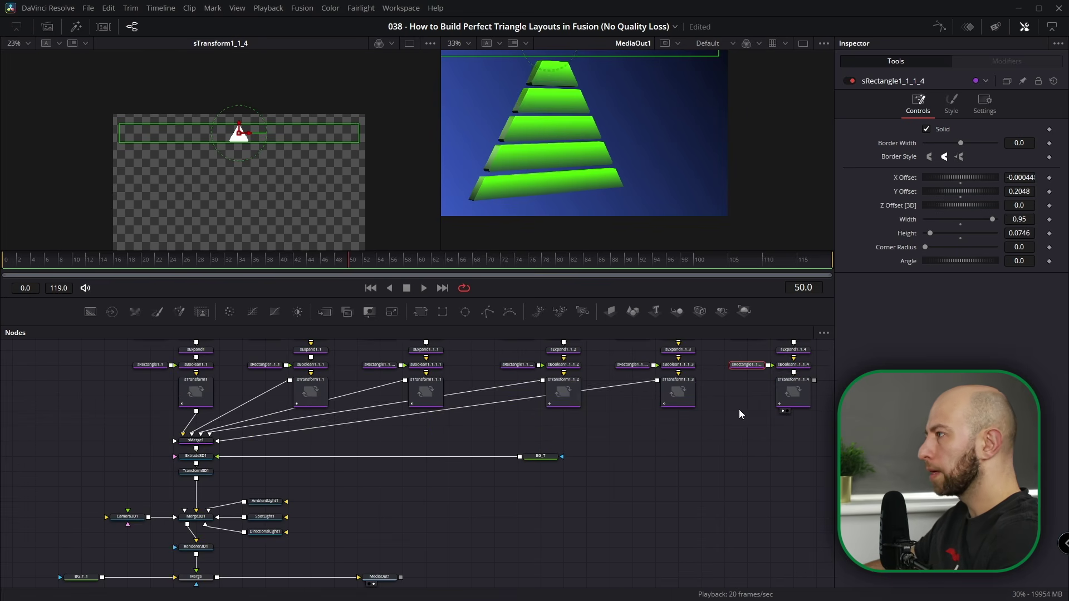
pyautogui.moveTo(199, 443); pyautogui.dragTo(61, 452)
pyautogui.moveTo(268, 440); pyautogui.dragTo(277, 443)
pyautogui.moveTo(54, 259); pyautogui.dragTo(472, 312)
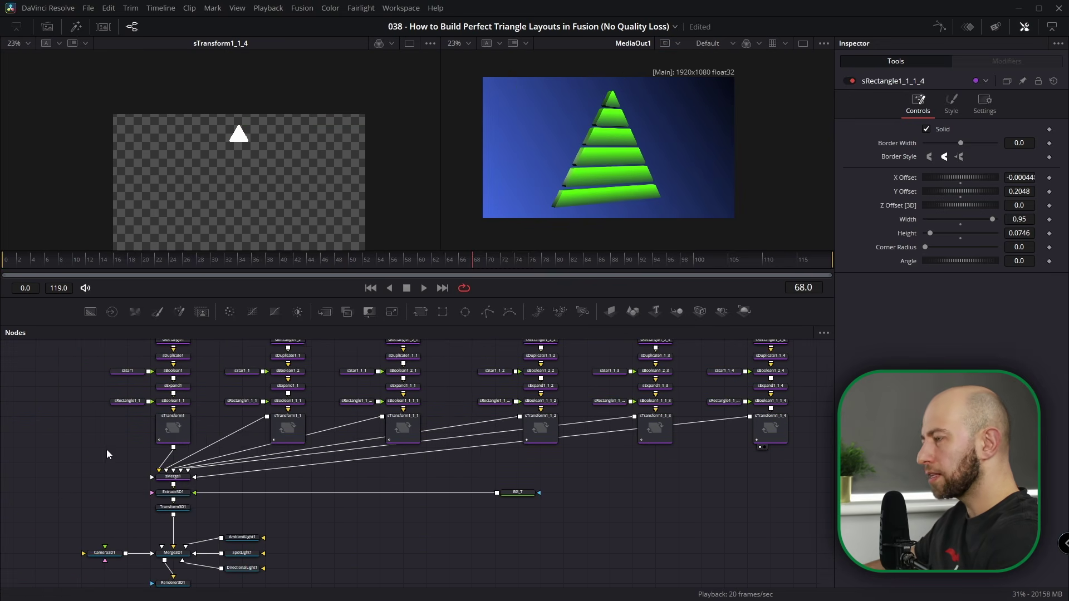
# - Rename the sTransform nodes of the five duplicated branches in order as sTransform2 through sTransform6
pyautogui.moveTo(106, 450); pyautogui.dragTo(223, 456)
pyautogui.scroll(2, 219, 426)
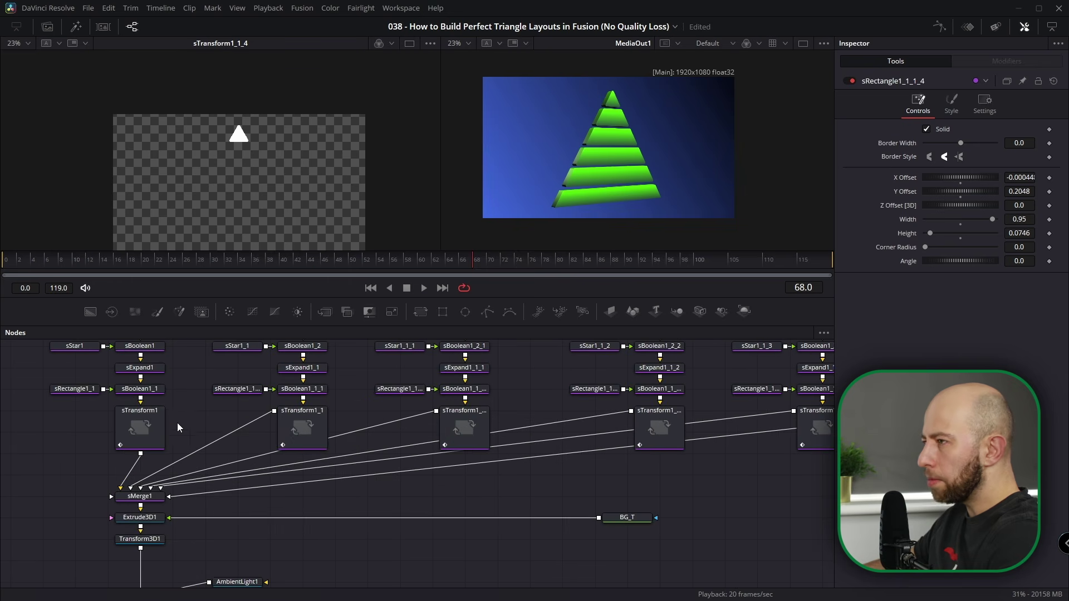
pyautogui.click(142, 420)
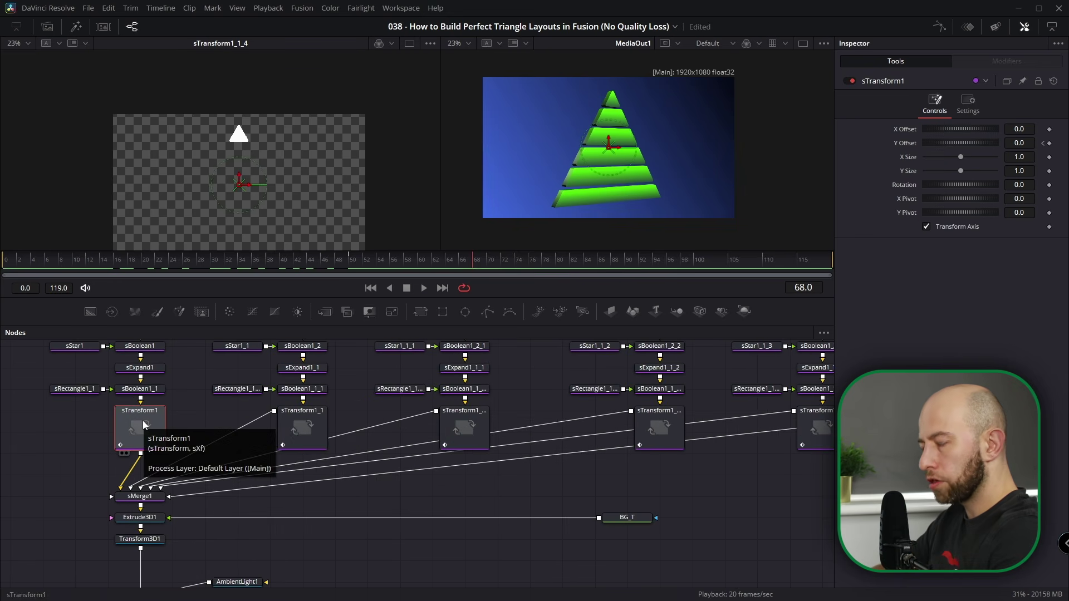
pyautogui.press('F2')
pyautogui.press('Escape')
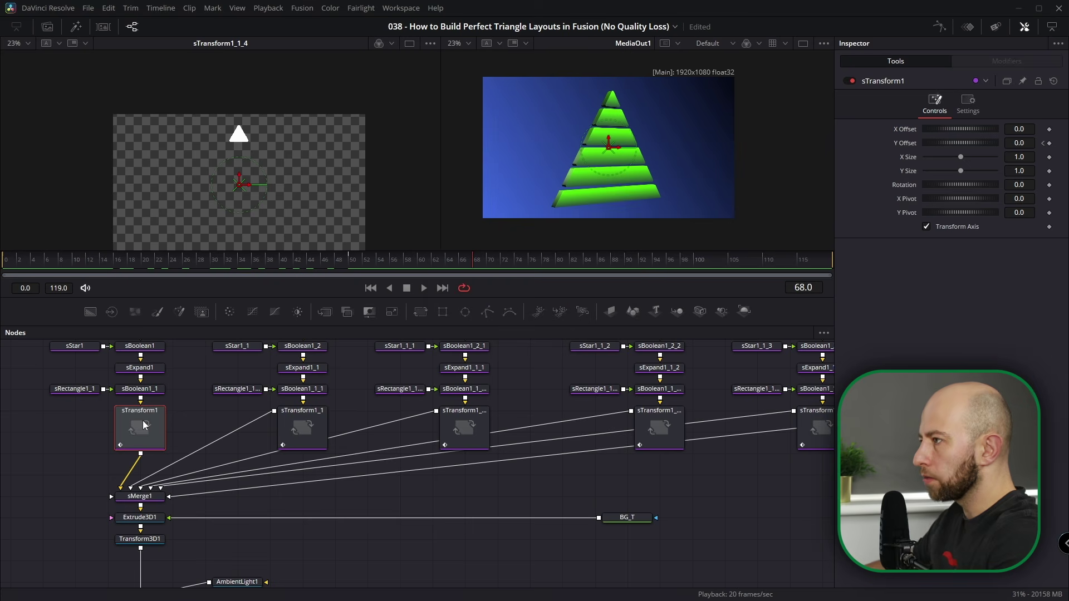
pyautogui.click(299, 437)
pyautogui.press('F2')
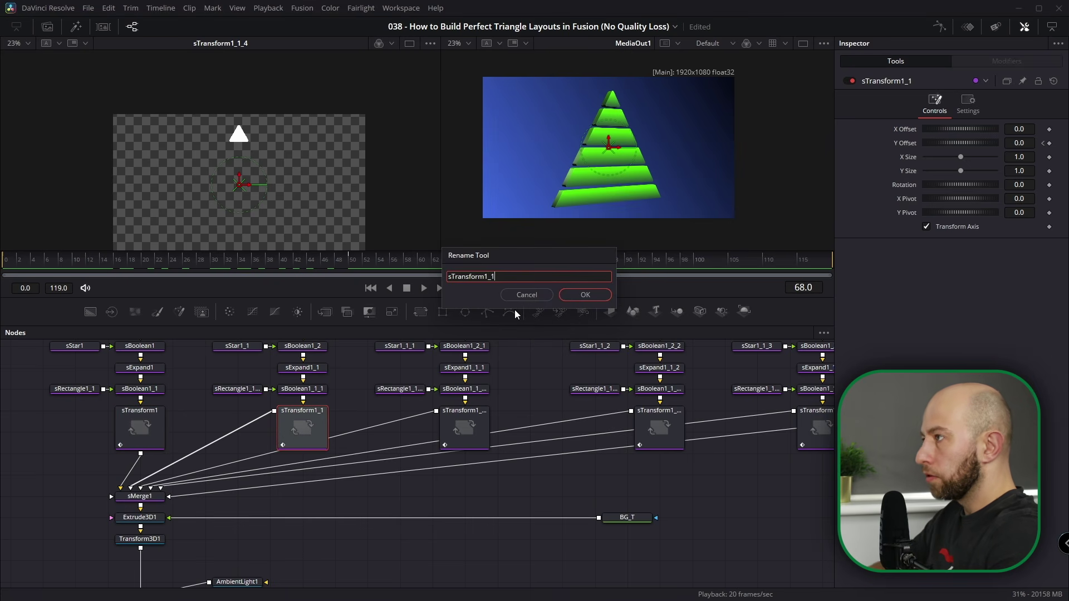
pyautogui.write('2')
pyautogui.press('Return')
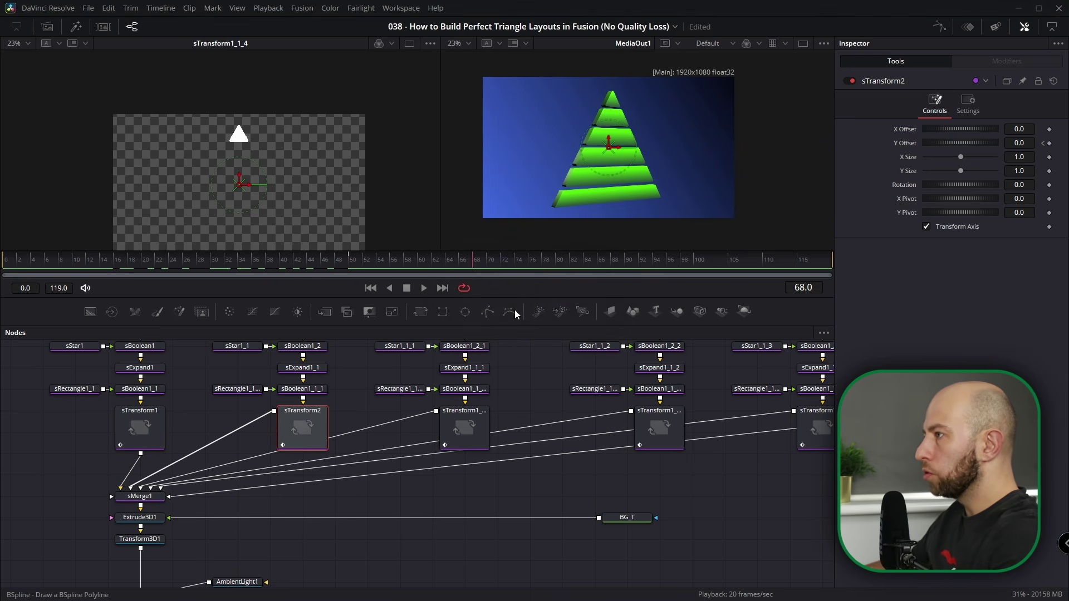
pyautogui.press('F2')
pyautogui.click(623, 440)
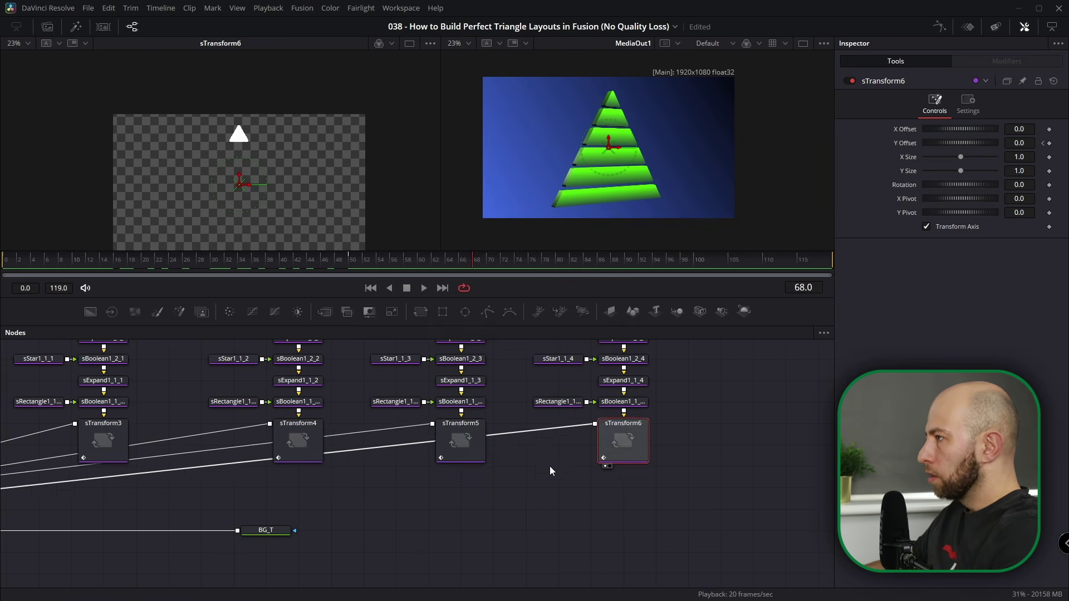
# - Show the expanded keyframe tracks of sTransform1 through sTransform6, fitted to the Keyframes editor, and go to frame 0
pyautogui.scroll(-4, 617, 465)
pyautogui.moveTo(160, 462); pyautogui.dragTo(645, 445)
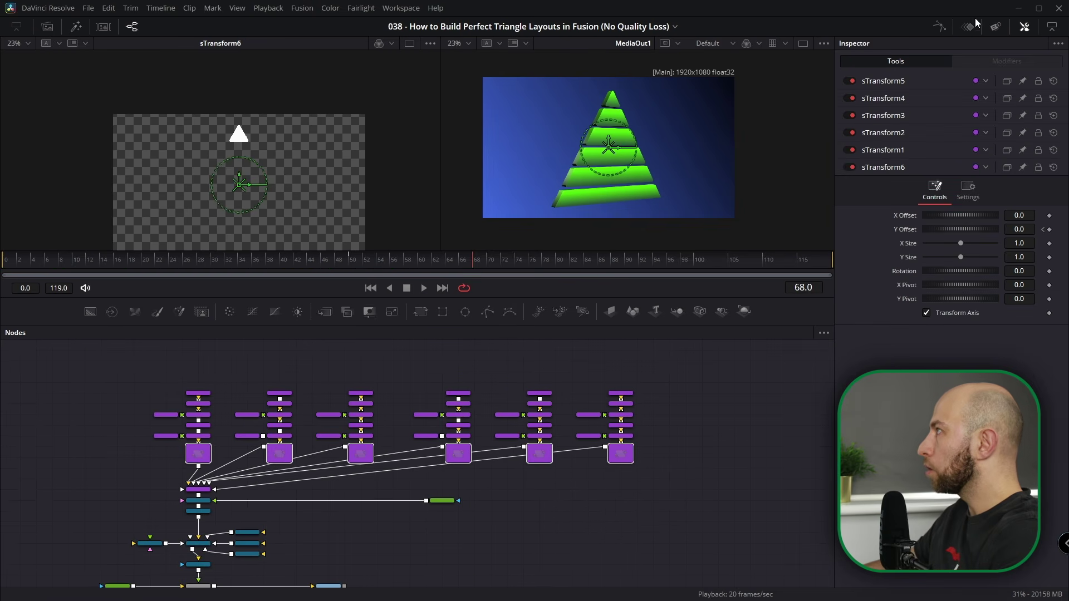
pyautogui.click(971, 28)
pyautogui.click(824, 247)
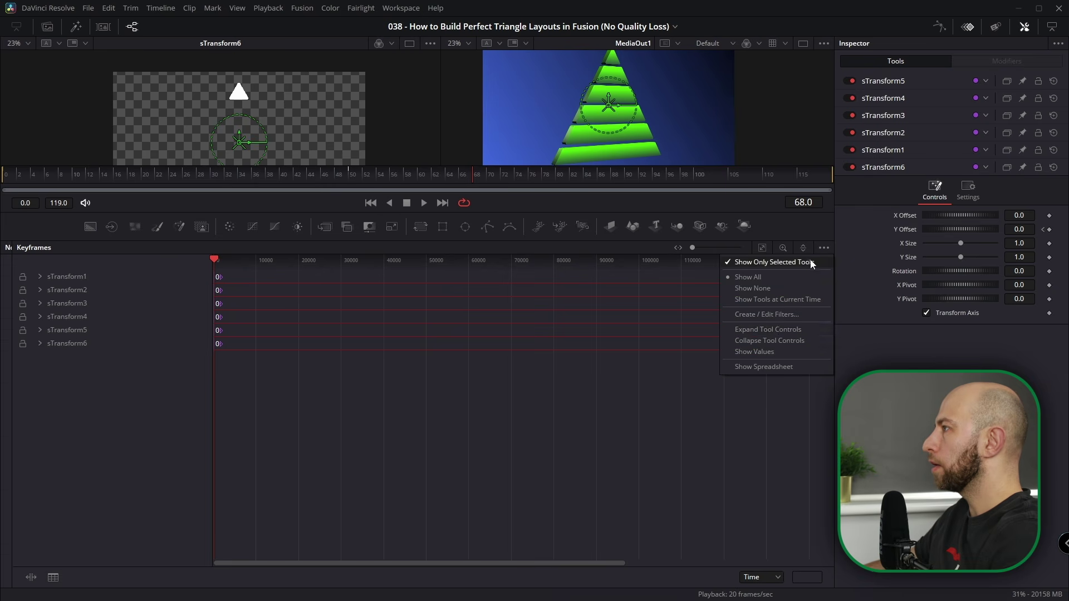
pyautogui.click(777, 331)
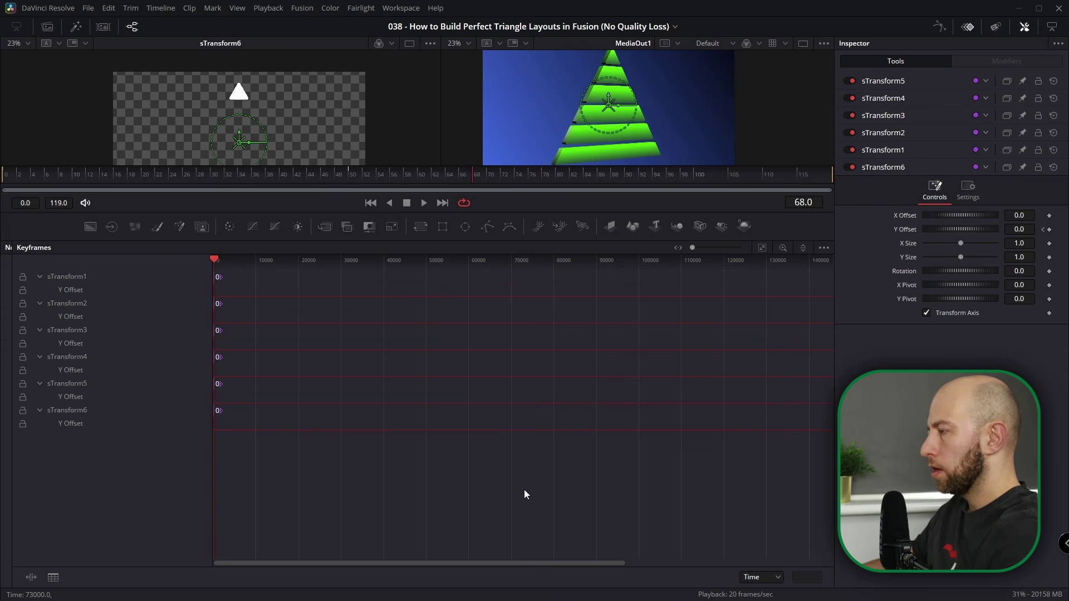
pyautogui.hotkey('ctrl', 'f')
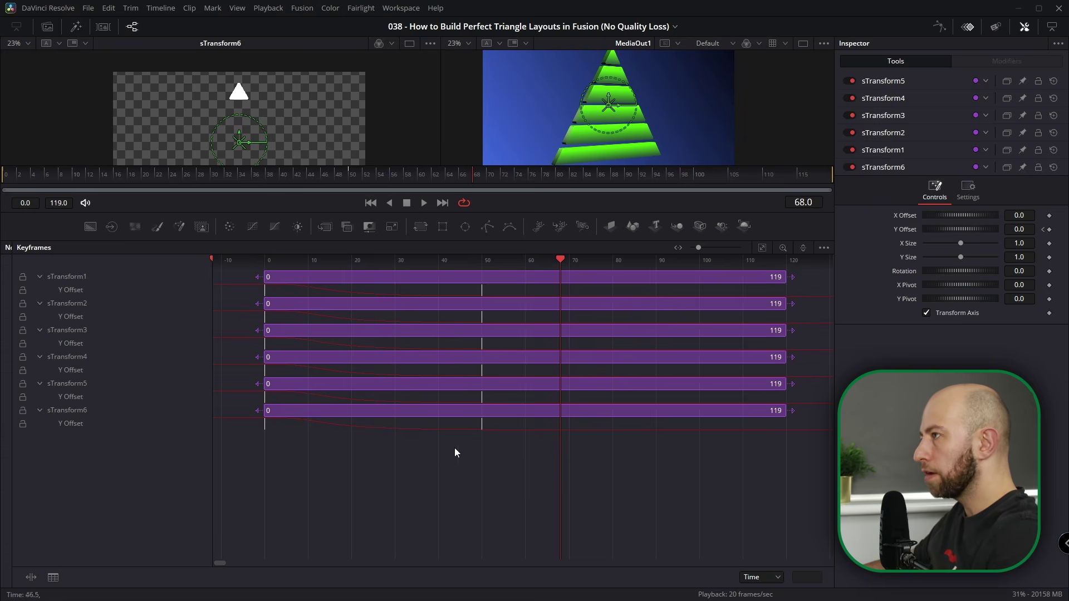
pyautogui.moveTo(66, 178); pyautogui.dragTo(1, 167)
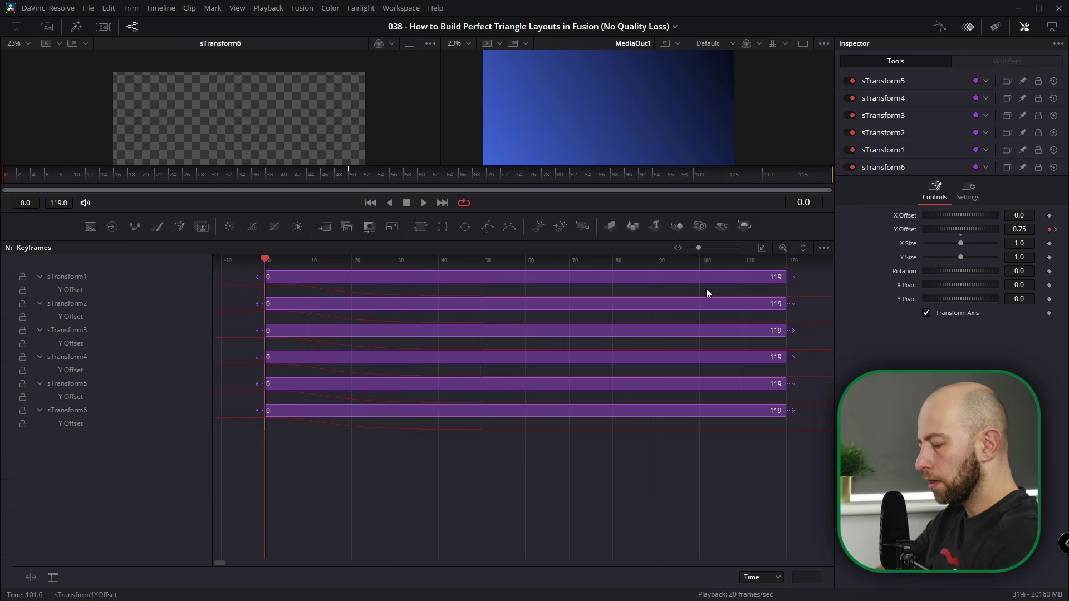
# - Shift the Y Offset keyframes of sTransform2 through sTransform6 together so they start at frame 15
pyautogui.hotkey('shift', '9')
pyautogui.click(714, 507)
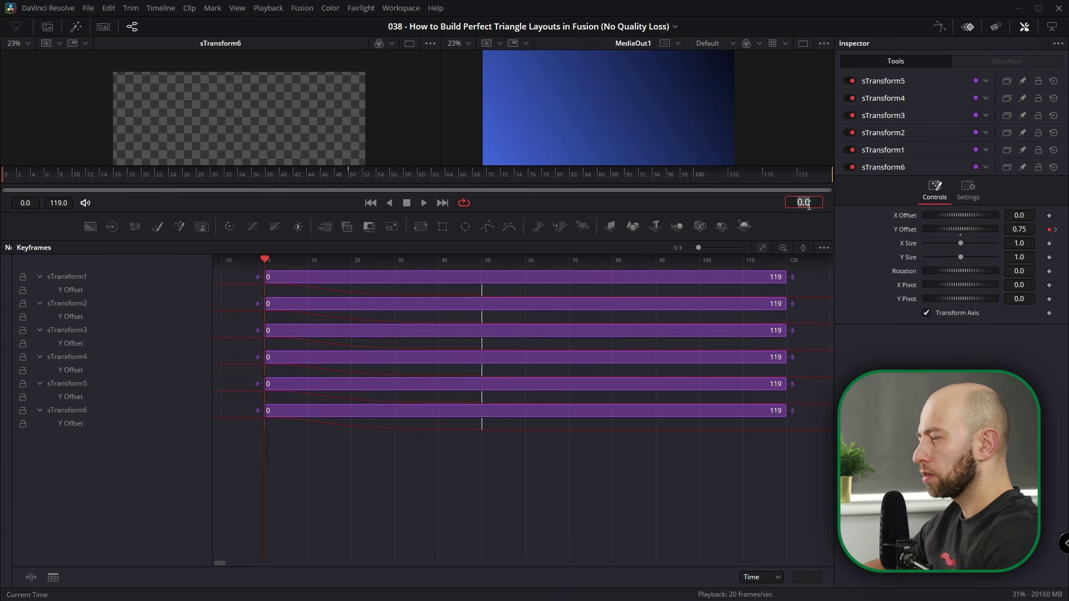
pyautogui.press('Return')
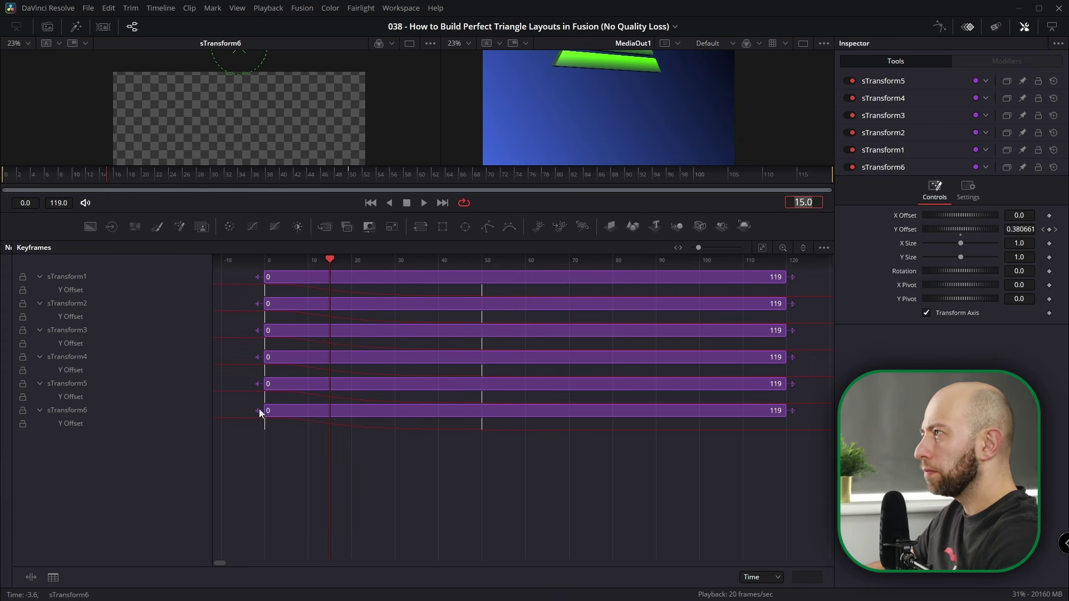
pyautogui.moveTo(549, 476); pyautogui.dragTo(329, 323)
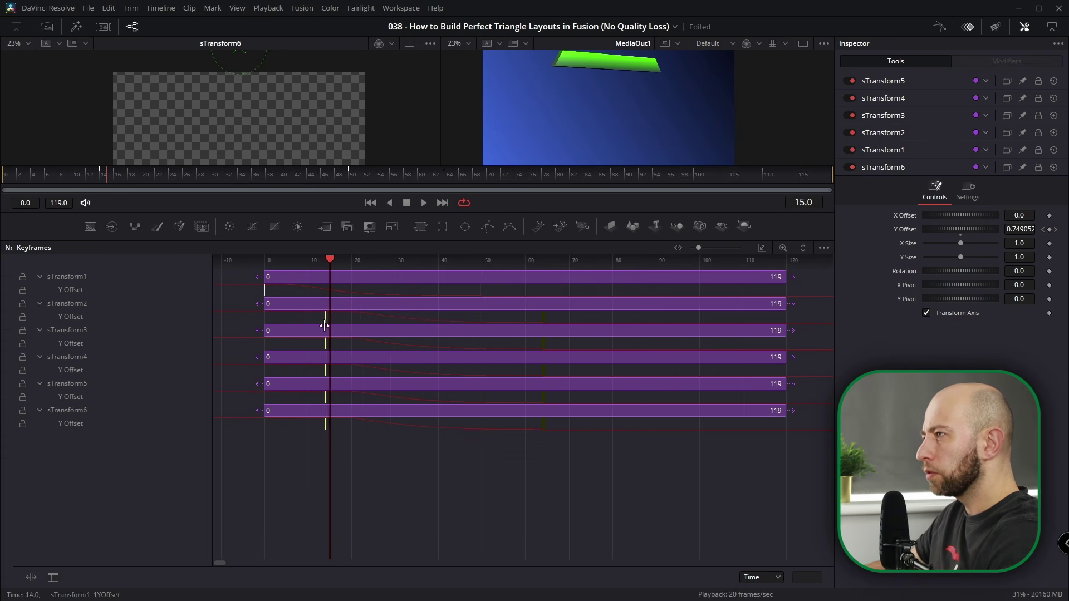
# - Go to frame 30 and shift the Y Offset keyframes of sTransform3 through sTransform6 to start there
pyautogui.doubleClick(806, 201)
pyautogui.write('30')
pyautogui.press('Return')
pyautogui.moveTo(603, 484); pyautogui.dragTo(389, 348)
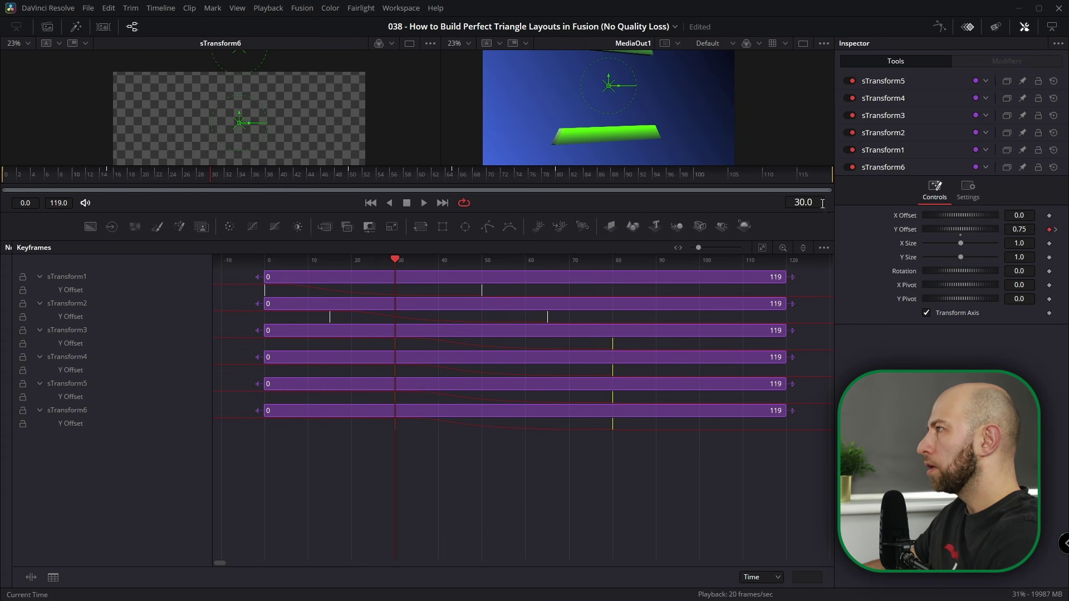
# - Go to frame 45 and shift the Y Offset keyframes of sTransform4 through sTransform6 to start at about that frame
pyautogui.click(802, 202)
pyautogui.write('45')
pyautogui.press('Return')
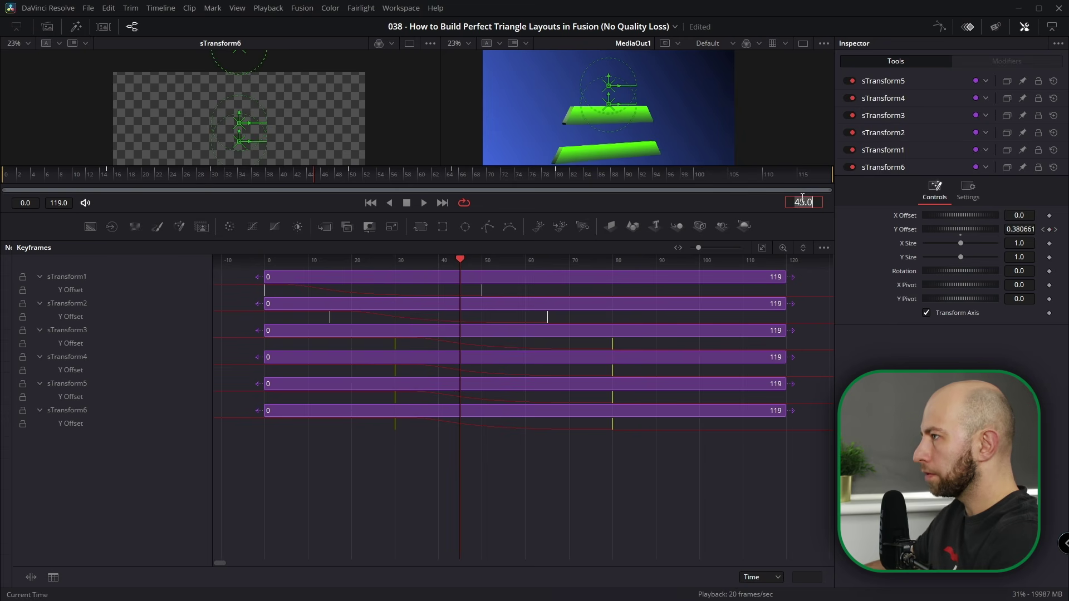
pyautogui.moveTo(670, 465); pyautogui.dragTo(461, 373)
# - Go to frame 60 and shift the Y Offset keyframes of sTransform5 and sTransform6 to start there
pyautogui.click(796, 201)
pyautogui.write('60')
pyautogui.press('Return')
pyautogui.moveTo(696, 483); pyautogui.dragTo(427, 400)
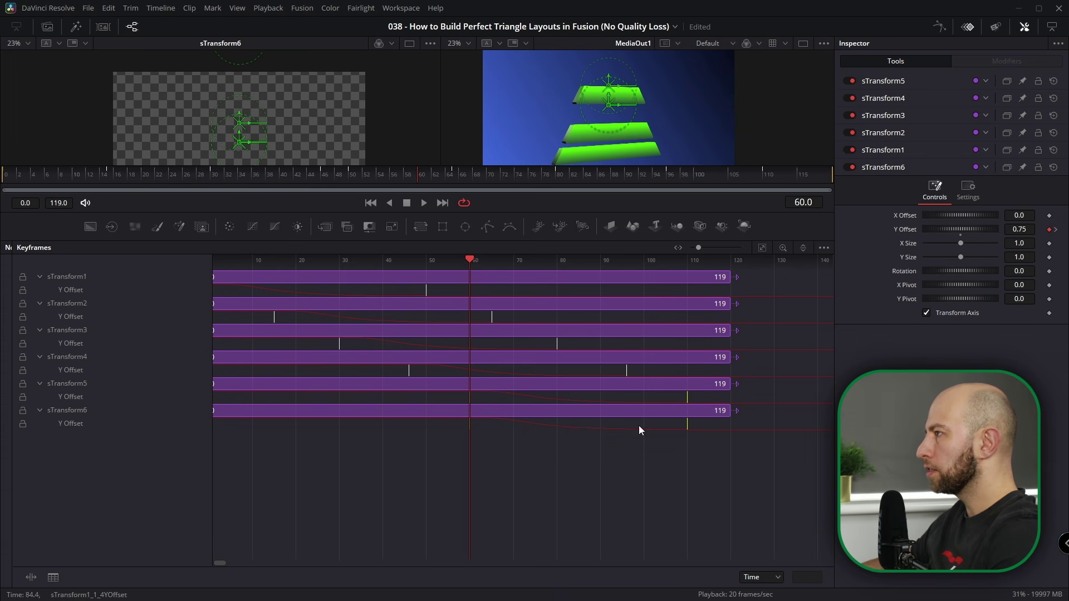
# - Go to frame 75 and shift only the Y Offset keyframes of sTransform6 to start there
pyautogui.write('75')
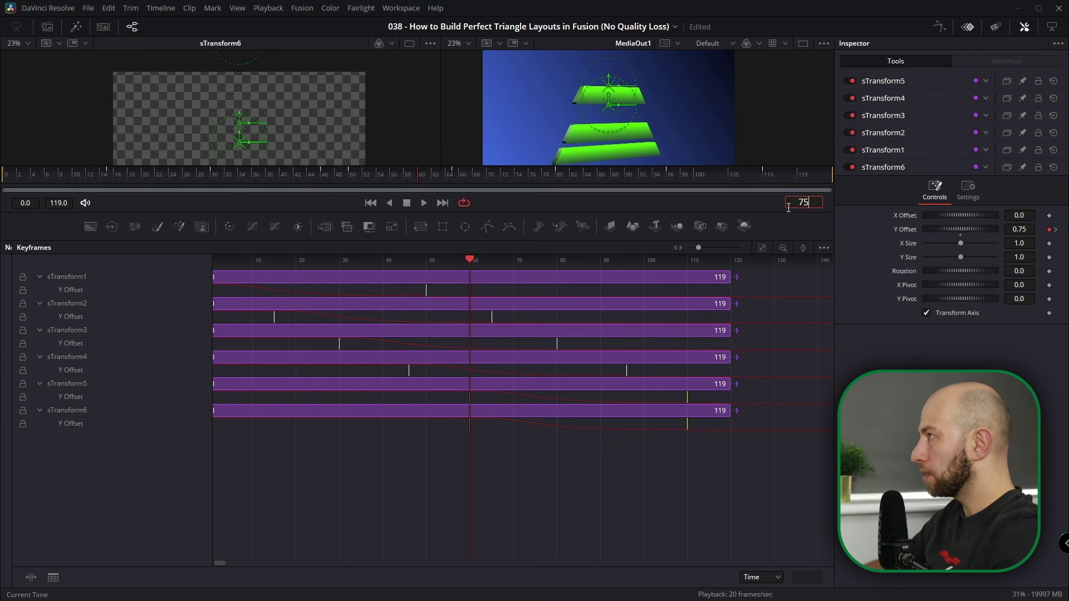
pyautogui.press('Return')
pyautogui.moveTo(733, 484); pyautogui.dragTo(437, 416)
pyautogui.moveTo(479, 424); pyautogui.dragTo(492, 429)
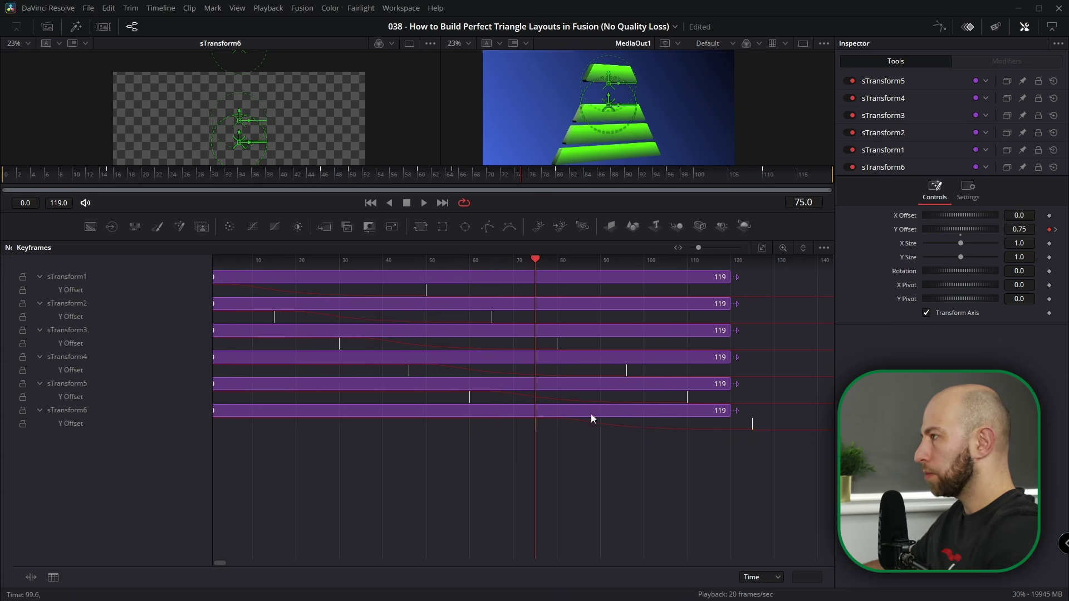
# - Lengthen the clip on the Edit page so the composition runs to frame 158, and return to Fusion
pyautogui.hotkey('shift', '4')
pyautogui.moveTo(655, 450); pyautogui.dragTo(688, 450)
pyautogui.hotkey('shift', '5')
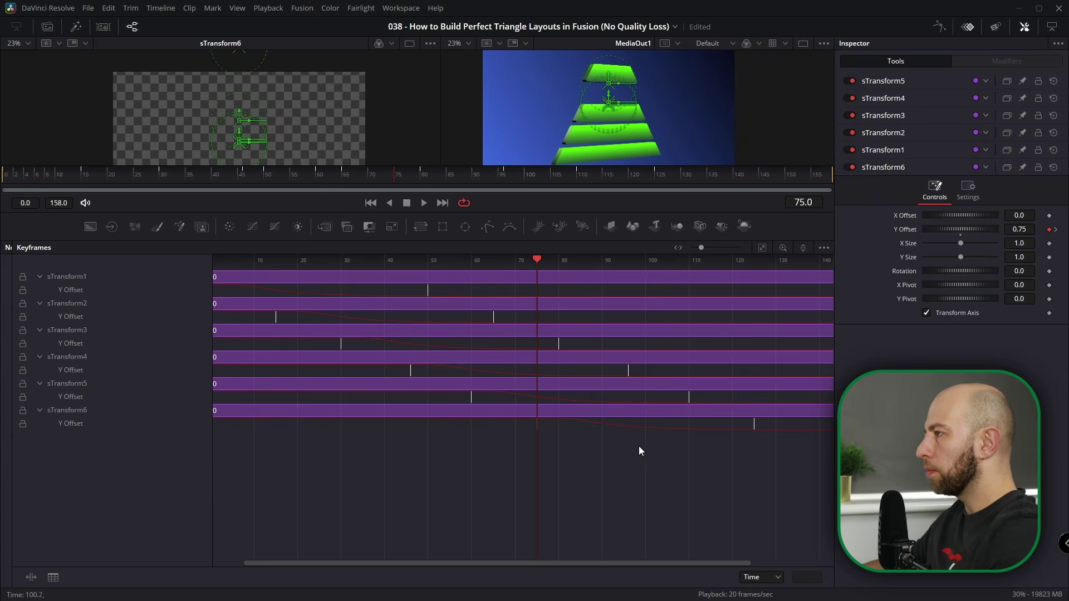
# - Hide the Keyframes editor, enlarge the viewers, fit MediaOut1 to its viewer and play the animation from the start
pyautogui.click(971, 28)
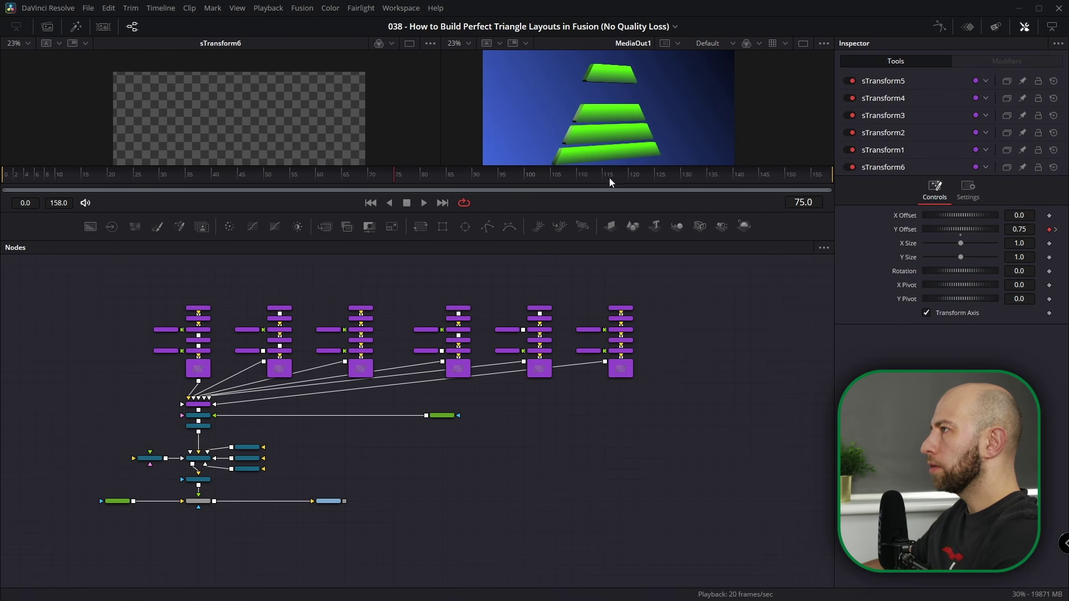
pyautogui.moveTo(583, 213); pyautogui.dragTo(564, 357)
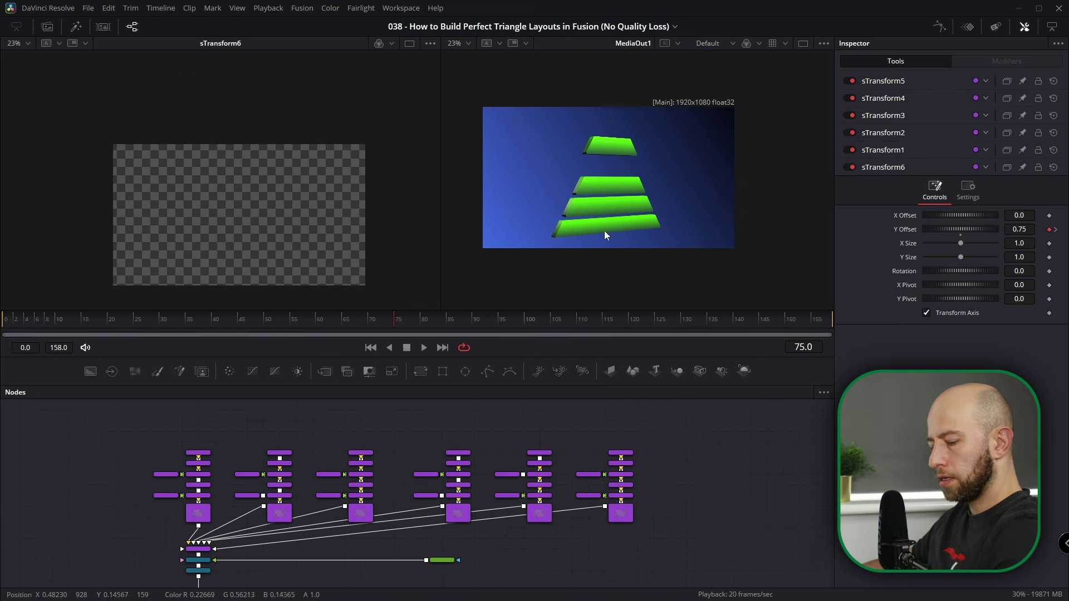
pyautogui.hotkey('ctrl', 'f')
pyautogui.click(370, 347)
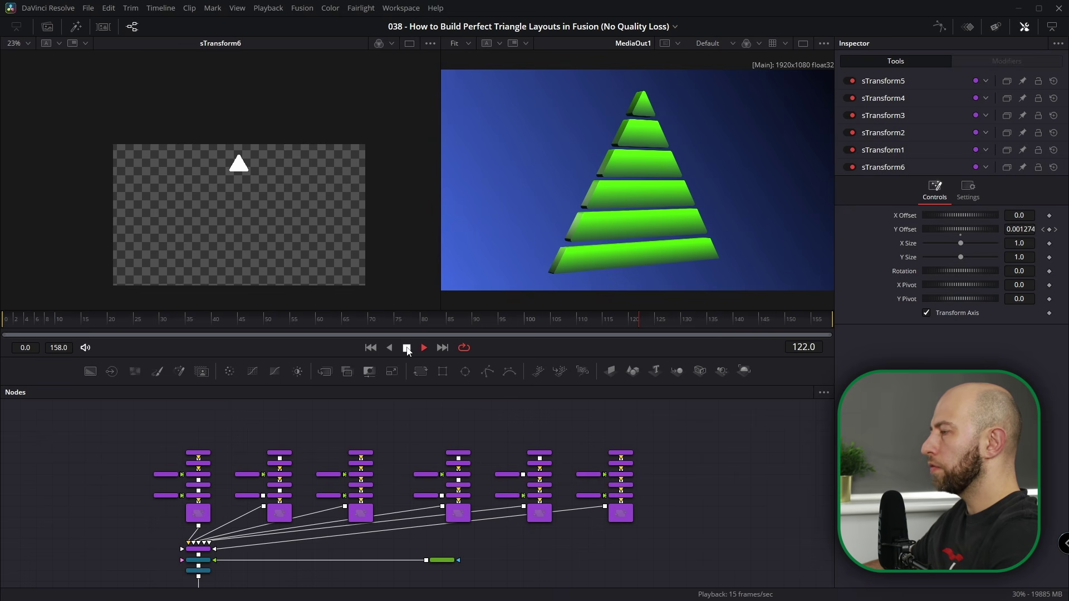
# - Select all keyframes of the six sTransform nodes and time-stretch them to end at about frame 73
pyautogui.moveTo(660, 539); pyautogui.dragTo(190, 515)
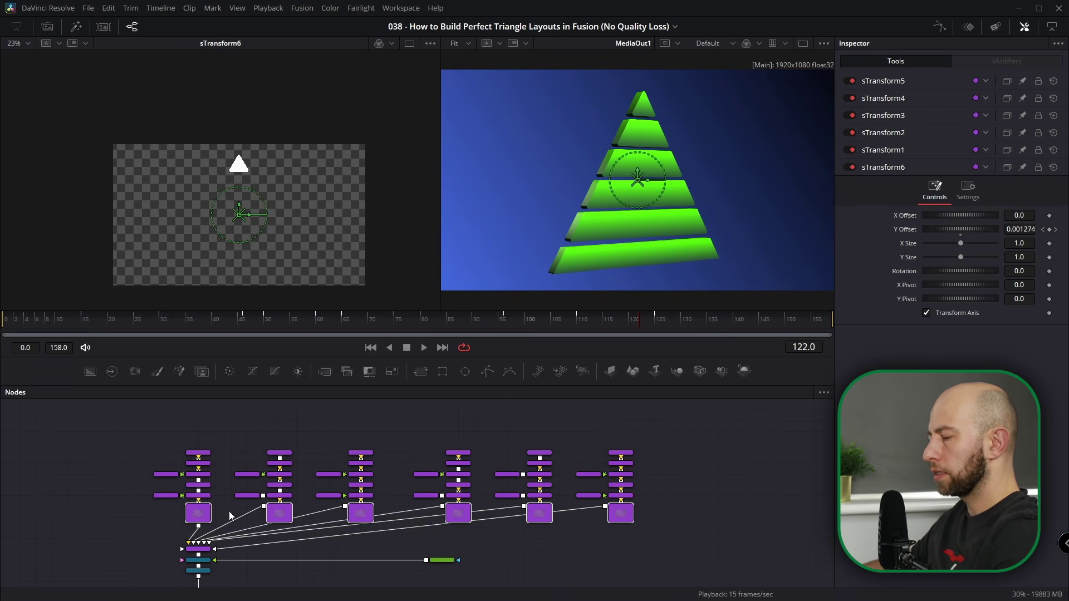
pyautogui.click(971, 29)
pyautogui.moveTo(619, 355); pyautogui.dragTo(619, 205)
pyautogui.moveTo(720, 450); pyautogui.dragTo(411, 289)
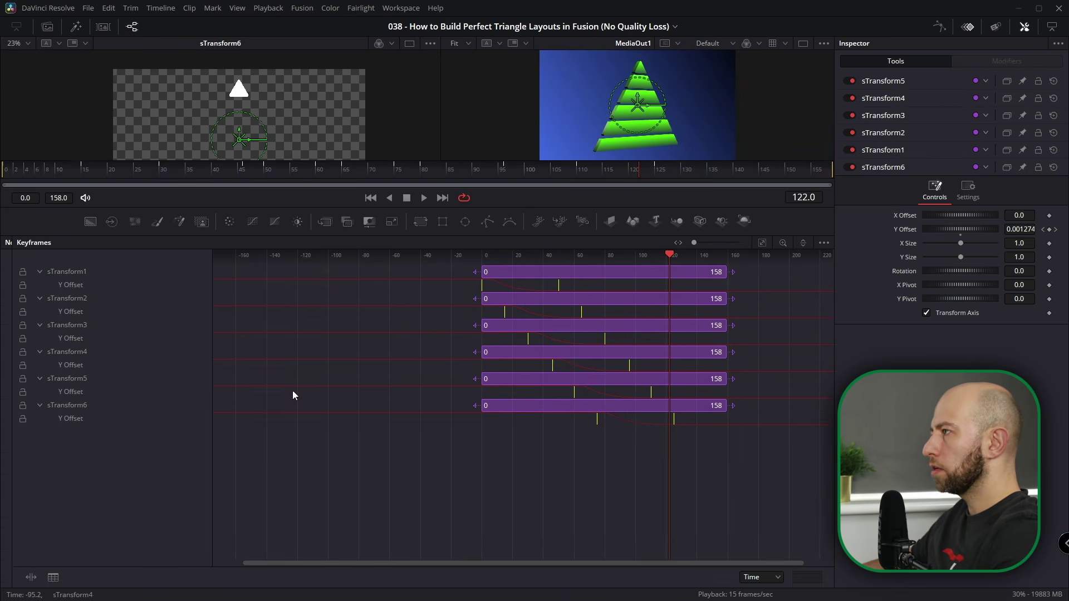
pyautogui.click(27, 579)
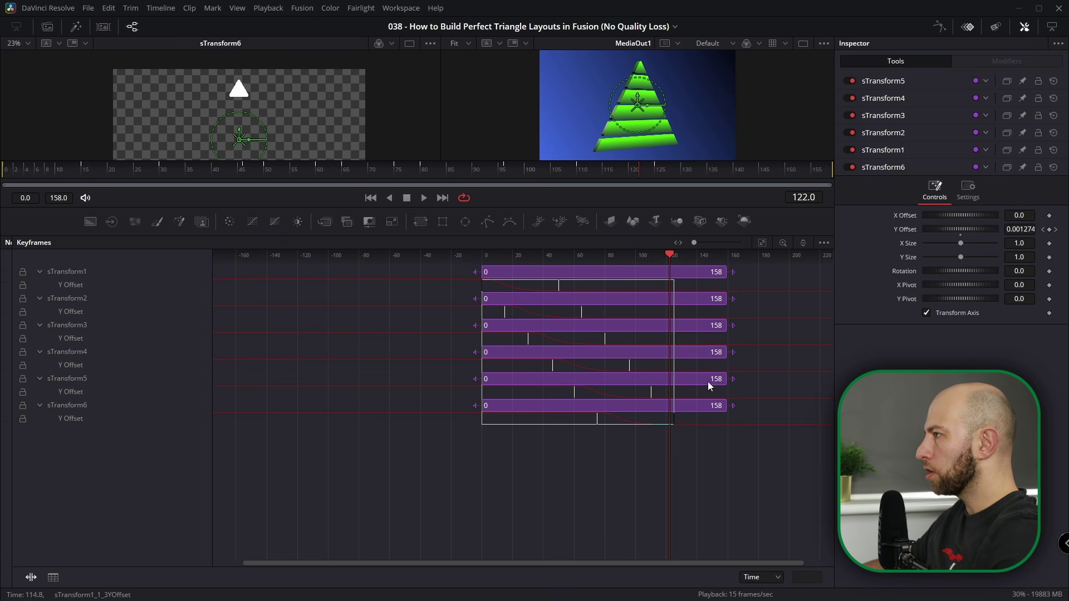
# - Play the compressed animation from the start to check its timing and stop at frame 75
pyautogui.click(371, 199)
pyautogui.click(424, 198)
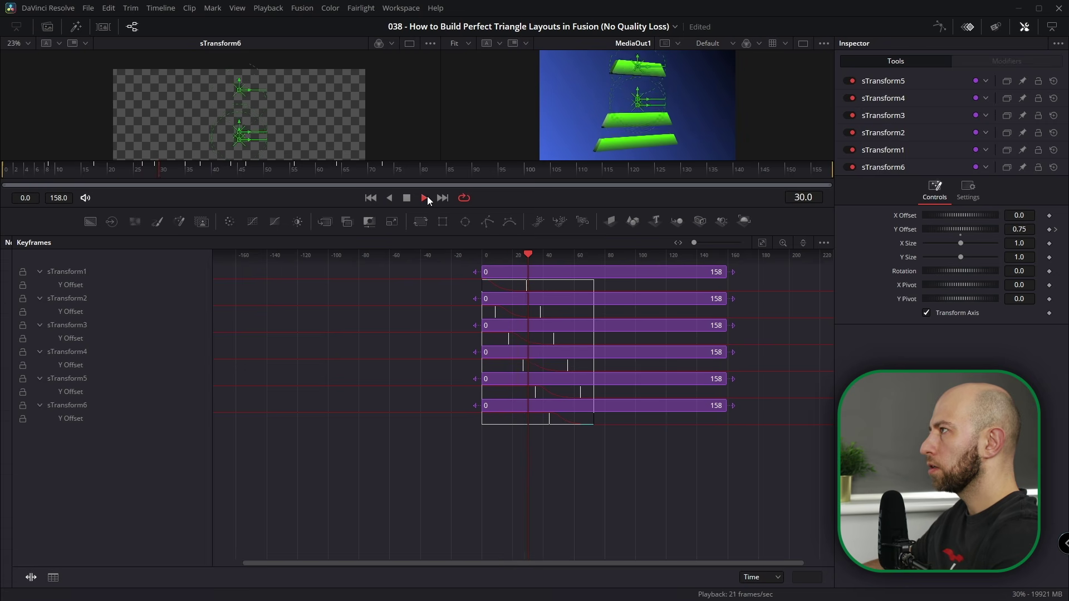
pyautogui.click(406, 198)
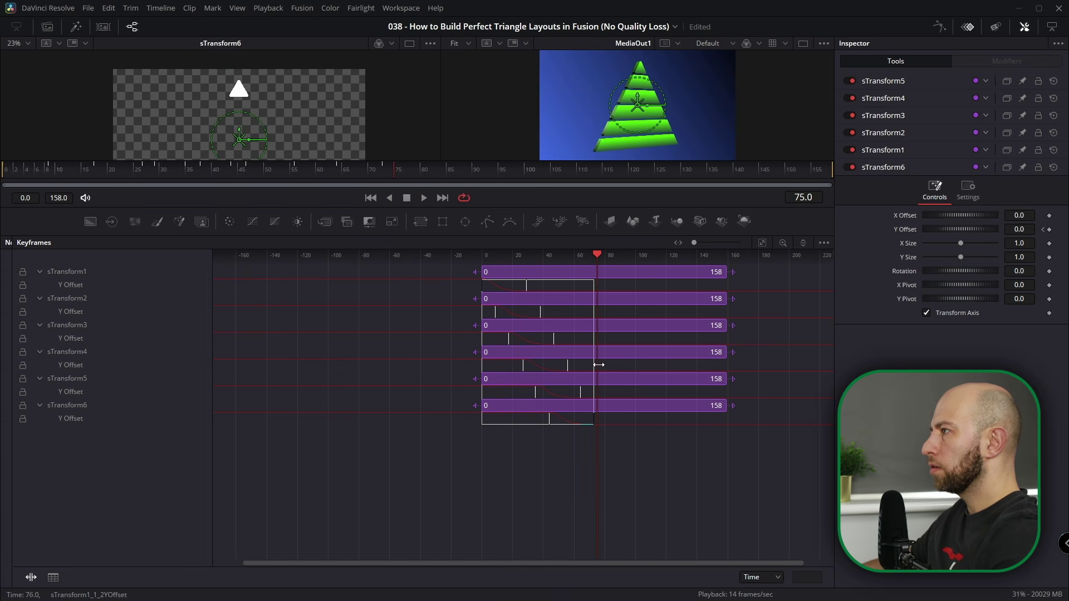
# - Time-stretch the sTransform keyframes into a still shorter span, replay the animation, hide the Keyframes editor and enlarge the viewers
pyautogui.click(371, 198)
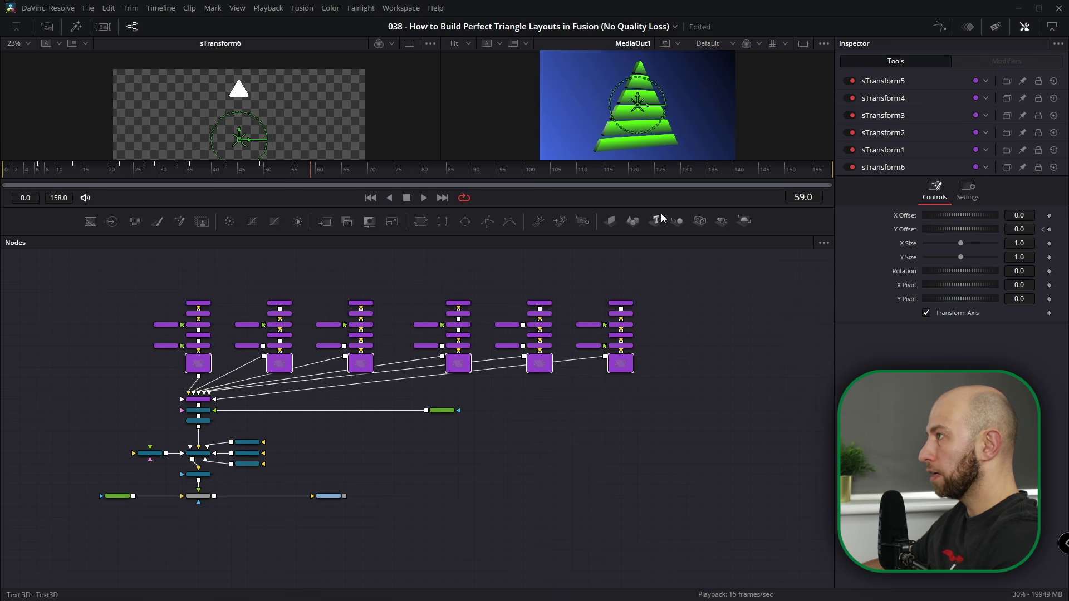
pyautogui.moveTo(662, 208); pyautogui.dragTo(663, 372)
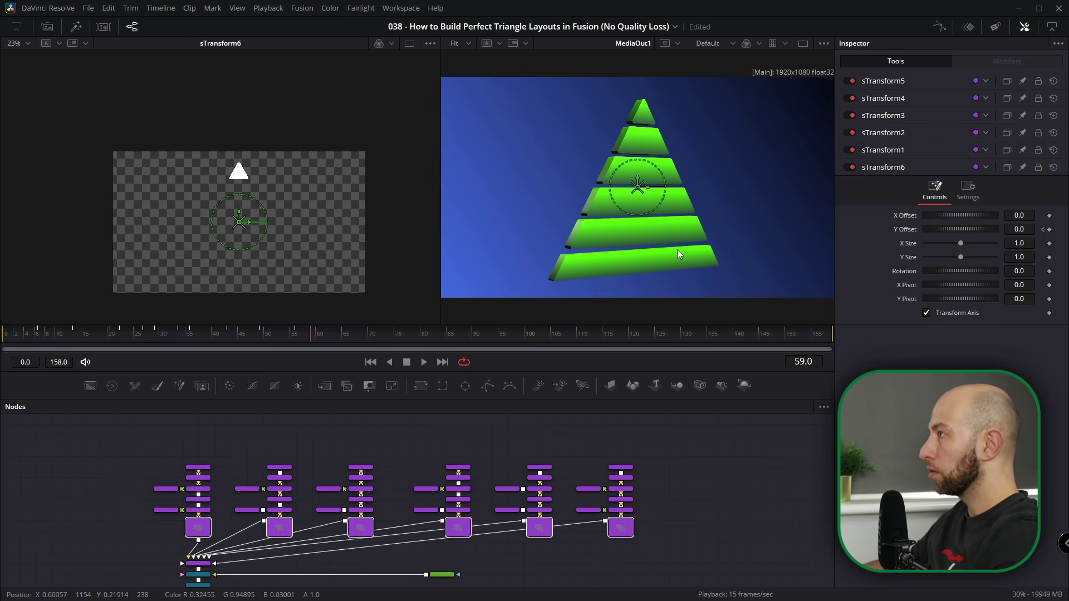